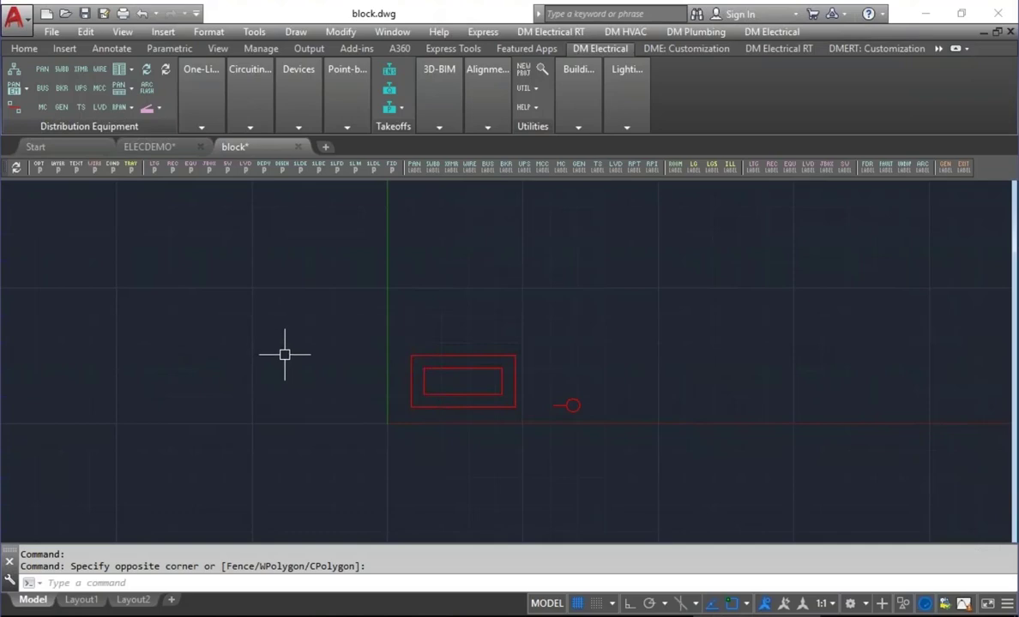
Show the DME: Customization ribbon with its block-from-entities tools
click(693, 49)
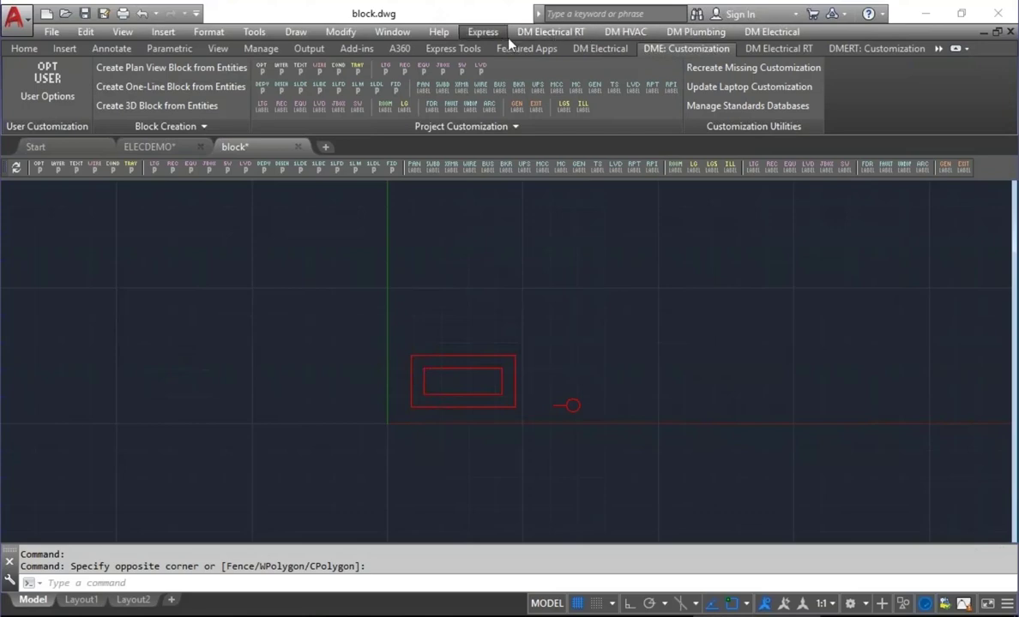
Open the DM Electrical > Customization > Block Creation menu of block-creation commands
click(761, 34)
mouse_move(819, 471)
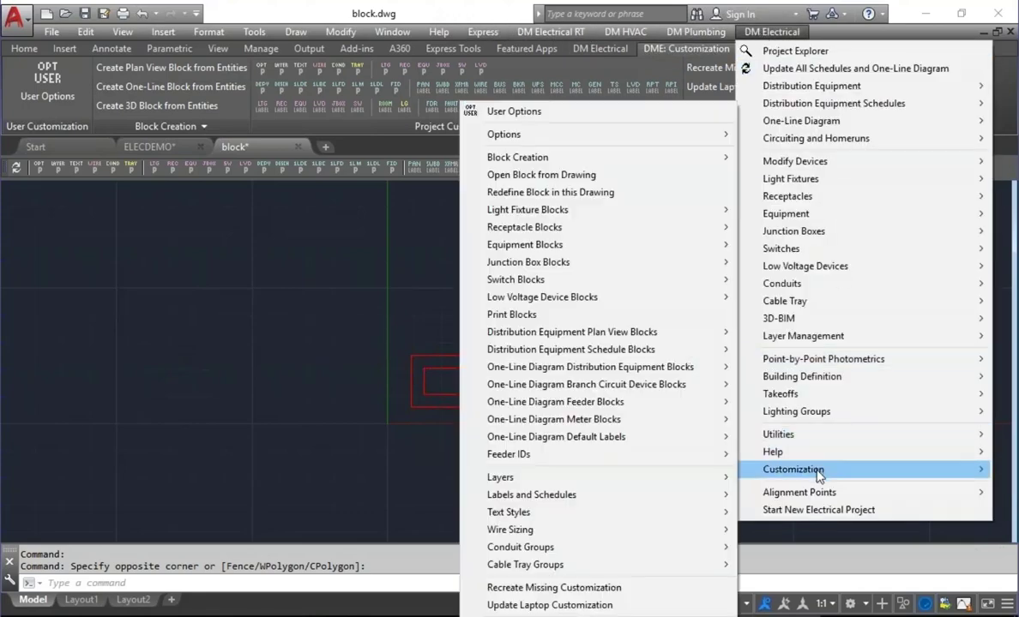
mouse_move(556, 160)
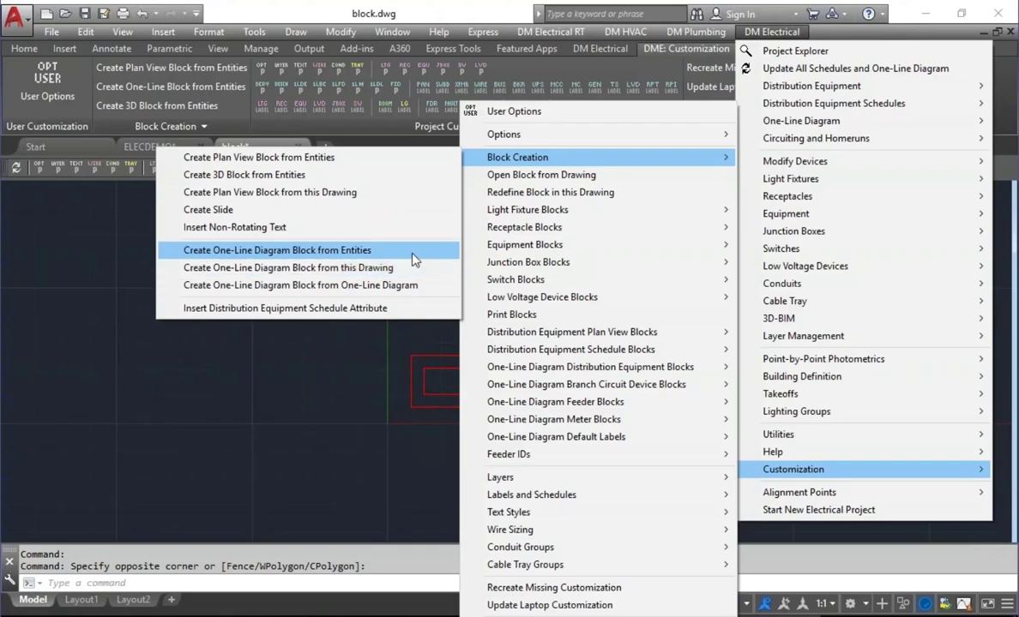
Choose Create Plan View Block from Entities and dismiss the alert to reach its dialog
click(390, 169)
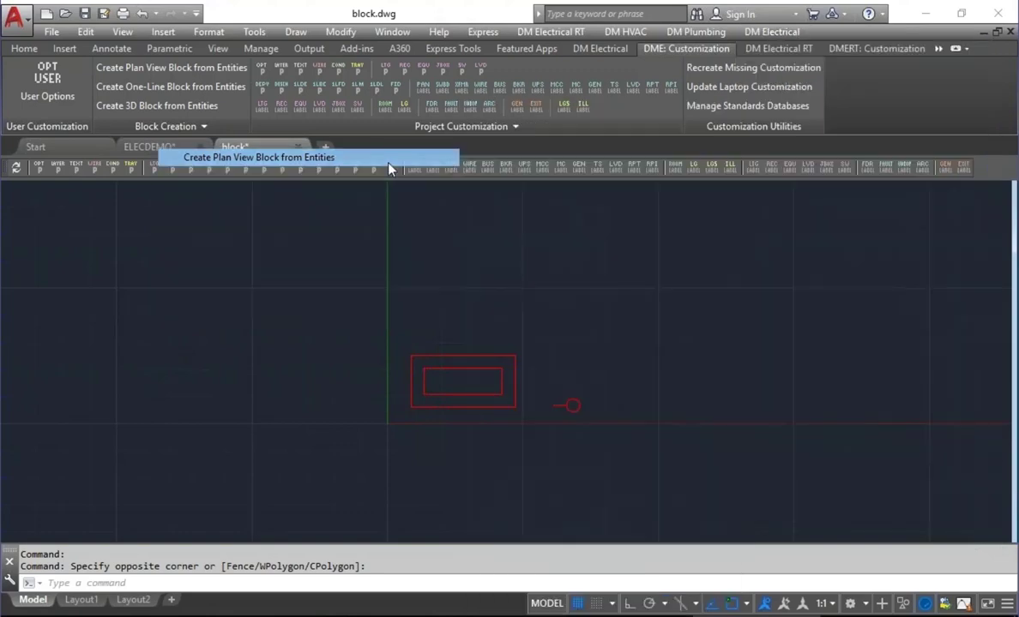
click(447, 340)
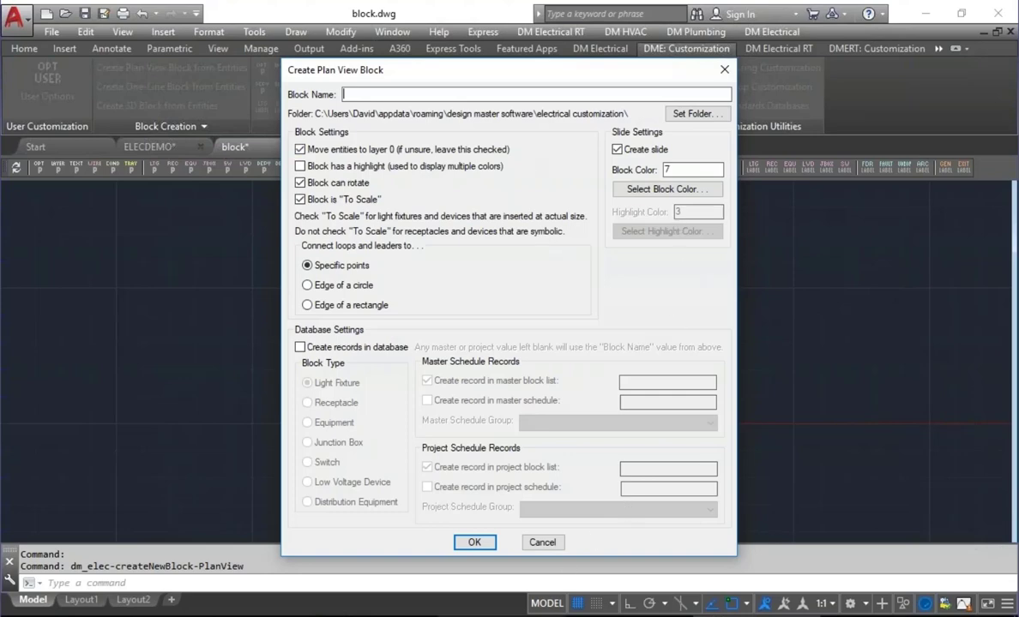
key(alt+Tab)
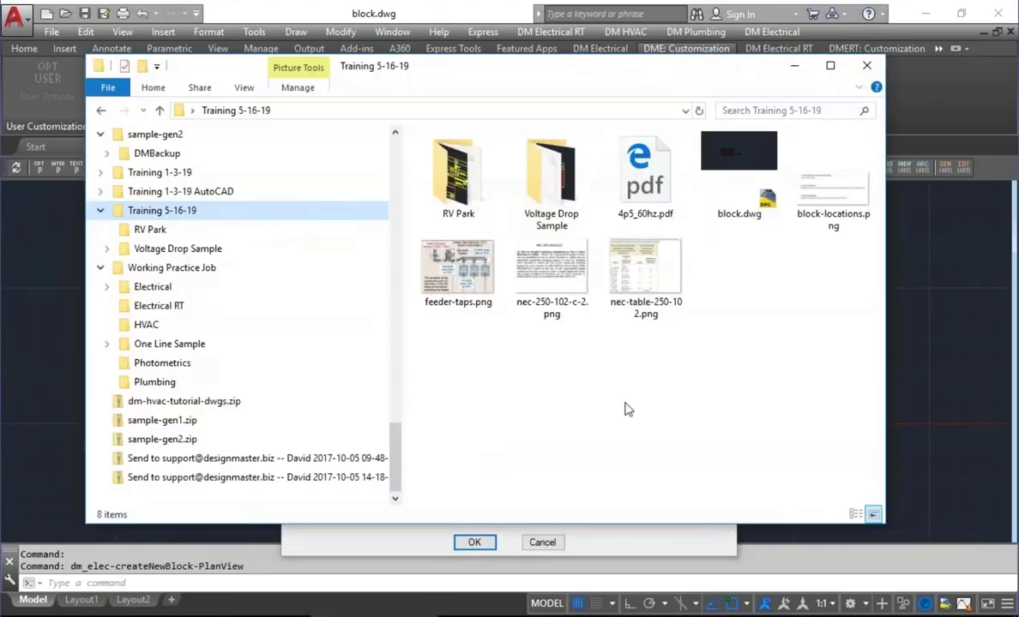
double_click(842, 208)
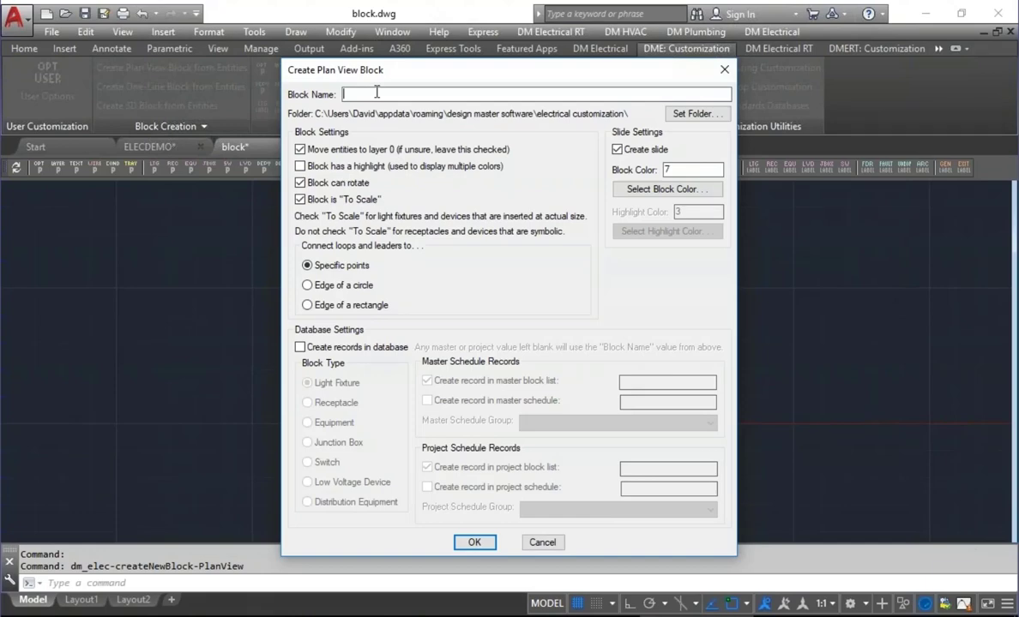
Enter 2x4-light as the plan view block name
text(2x4-light)
drag(392, 66, 646, 68)
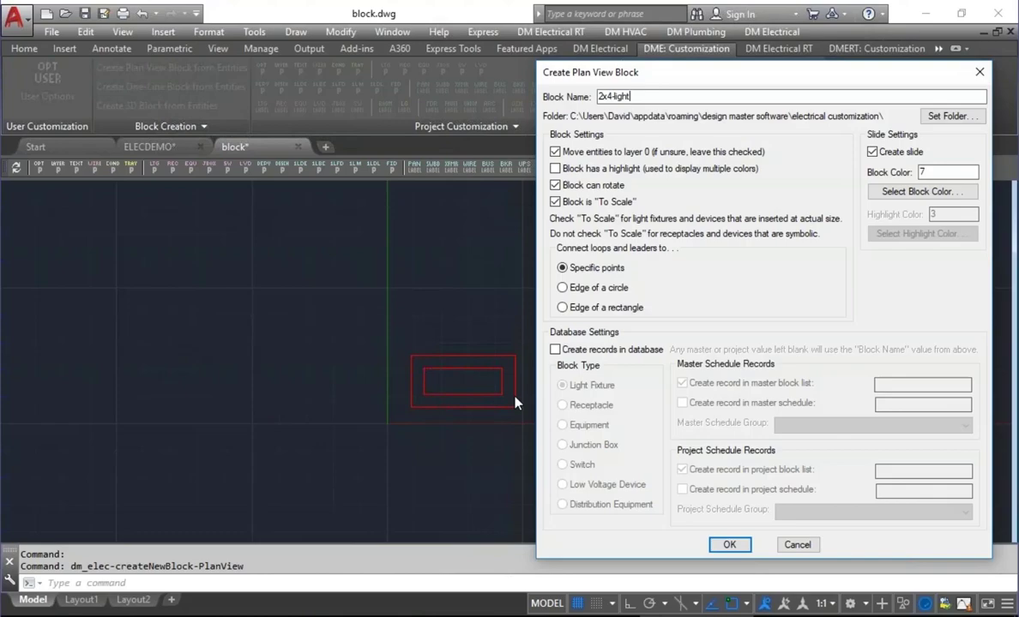
drag(630, 72, 513, 70)
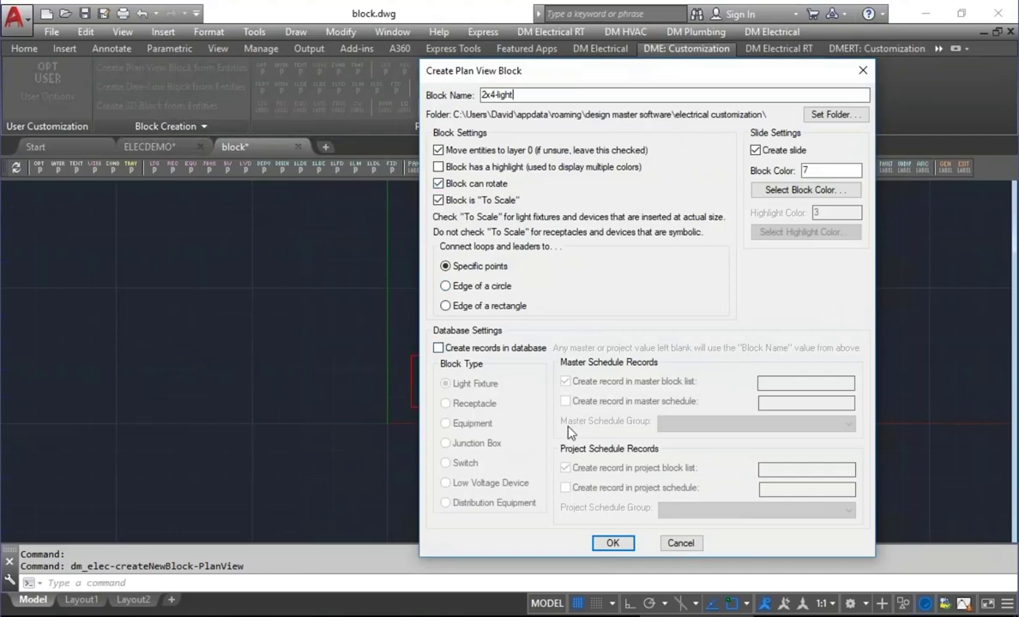
Turn on Create records in database for 2x4-light, checking the block-locations reference image
click(470, 349)
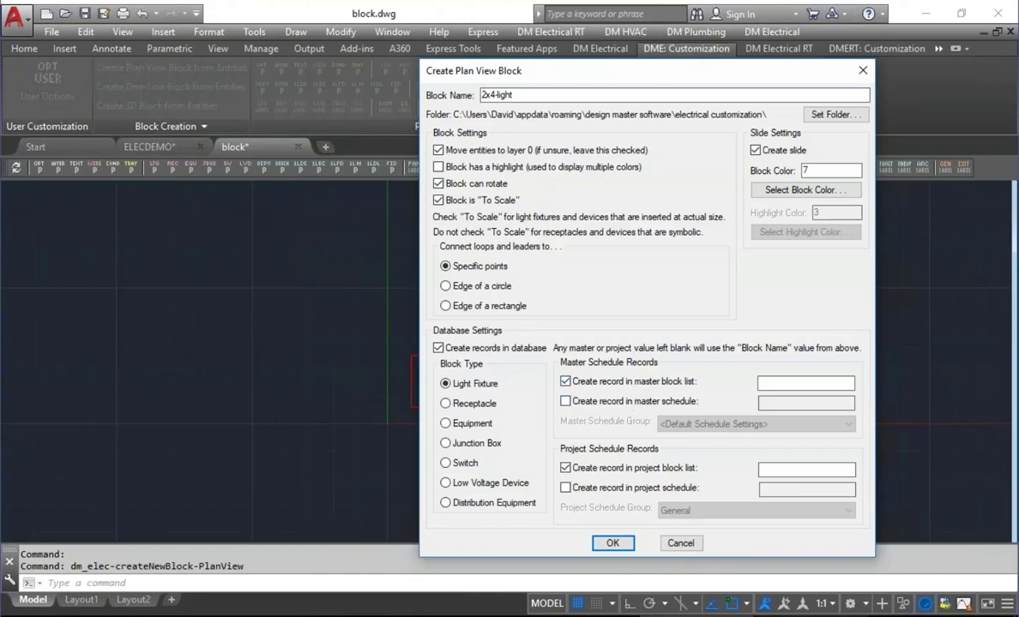
click(705, 482)
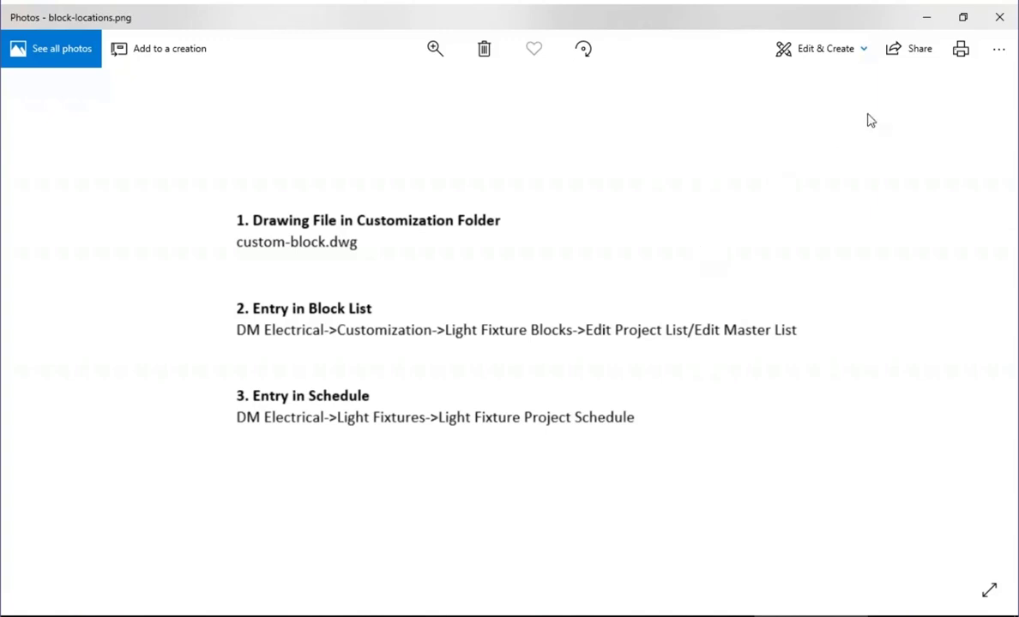
key(alt+Tab)
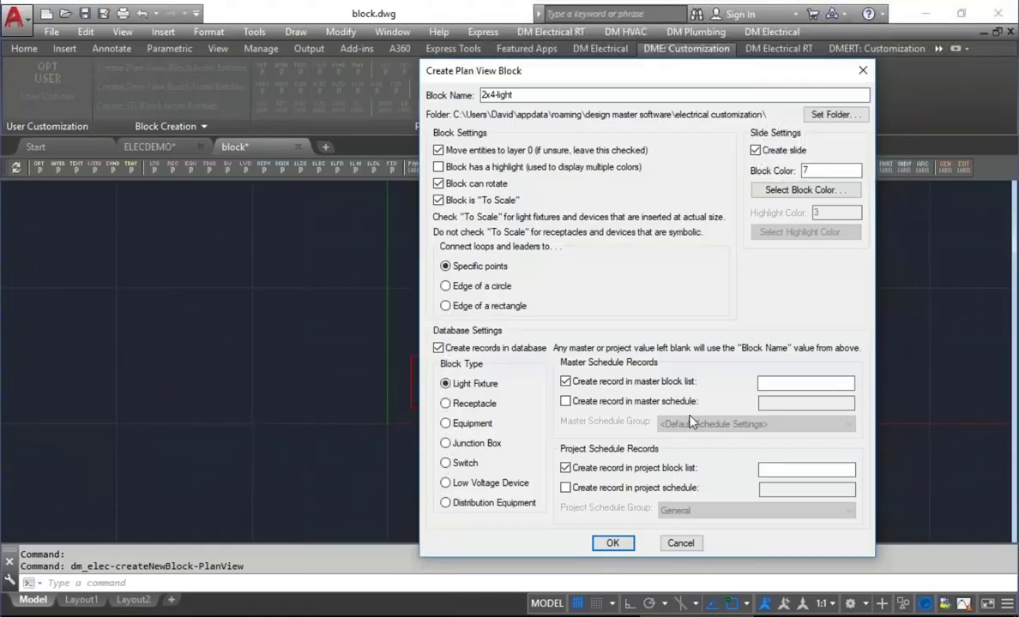
Skip the master list, add the block to the project schedule, and name its entry '2x4 Light Fixture'
click(600, 382)
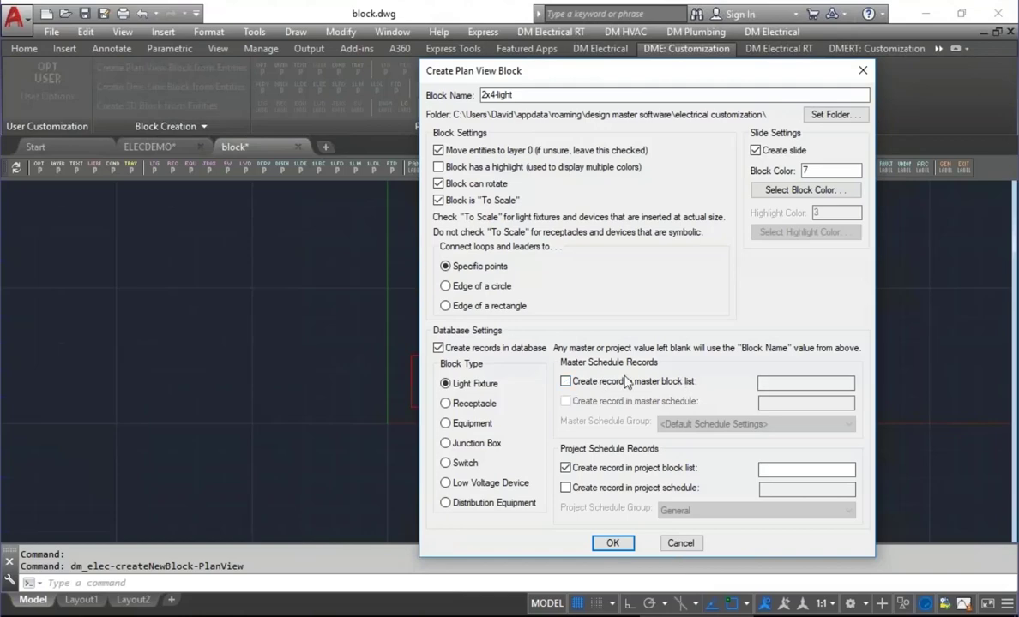
click(600, 488)
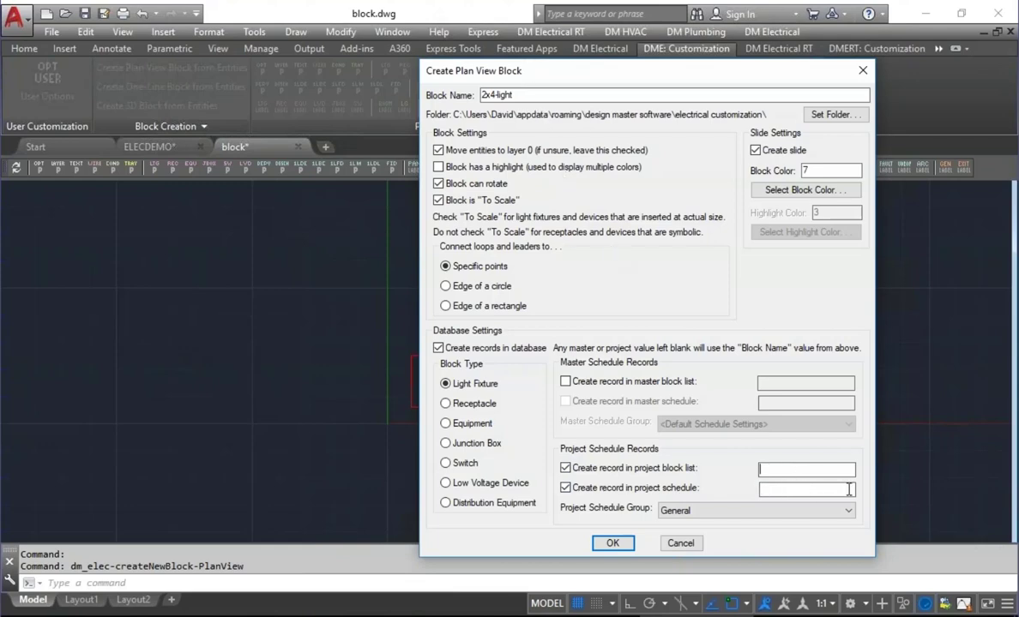
click(797, 470)
text(2xx4)
key(BackSpace)
key(BackSpace)
text(4 Light Fixture)
Set the project schedule to TRAINING and connect loops and leaders to the rectangle edge
click(789, 488)
text(TRAINING)
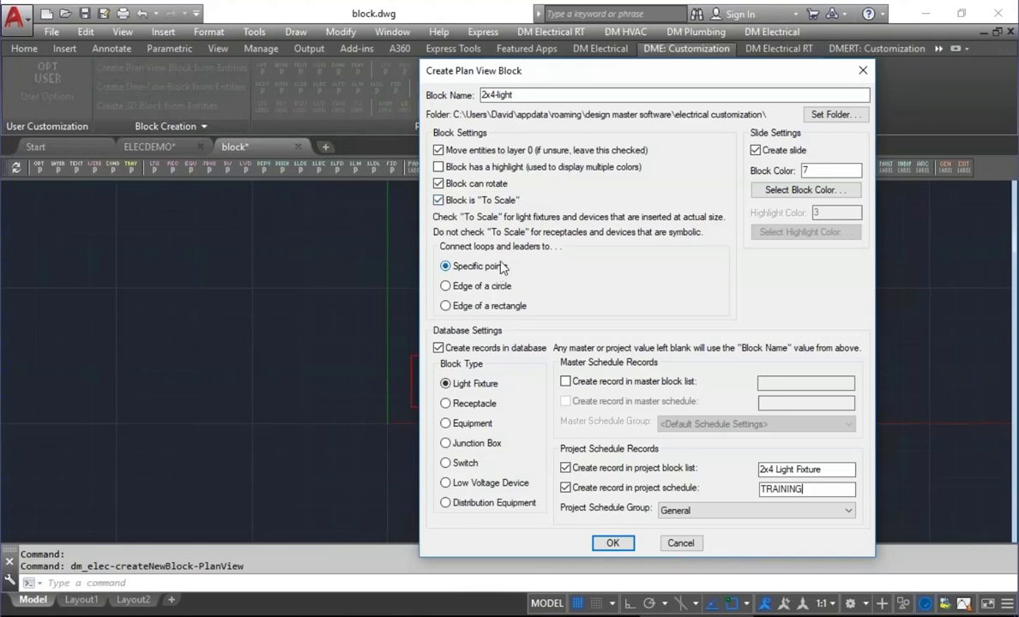
click(502, 311)
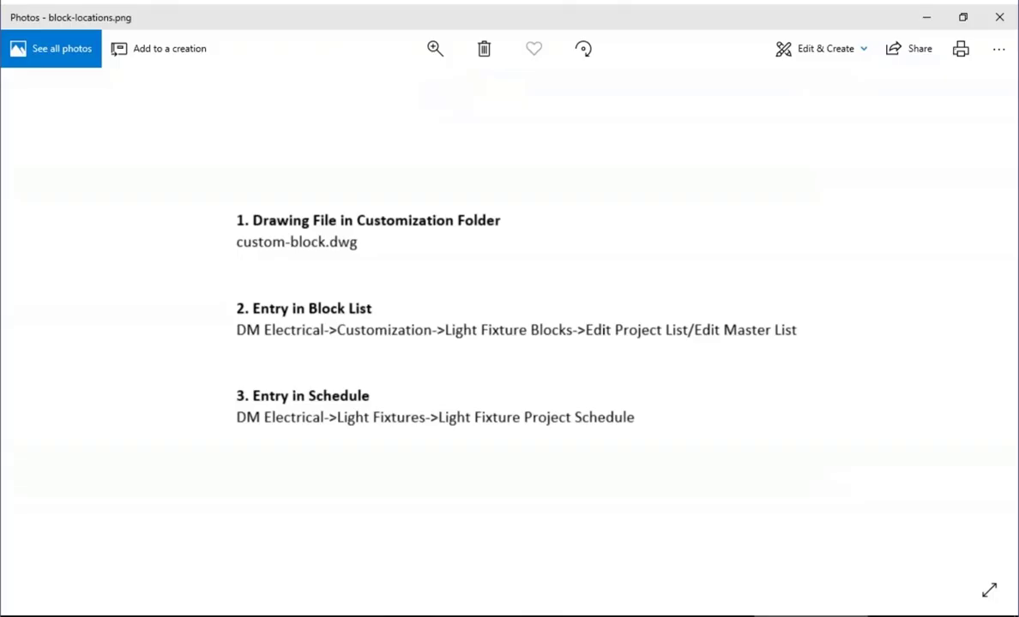
key(alt+Tab)
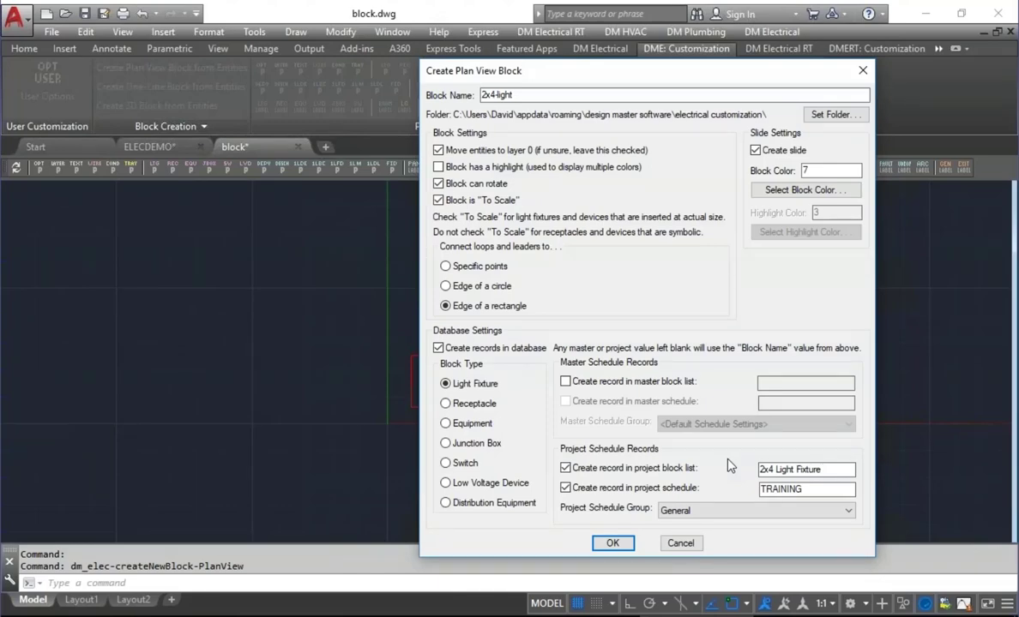
Turn off slide creation, accept the block settings, and window-select the fixture's 7 entities
click(783, 152)
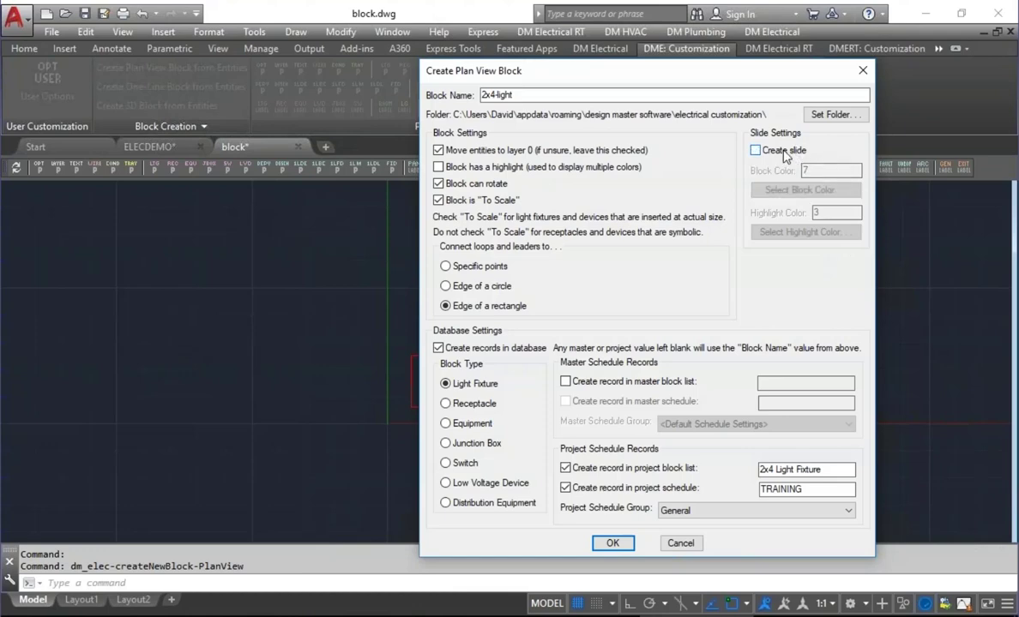
click(613, 547)
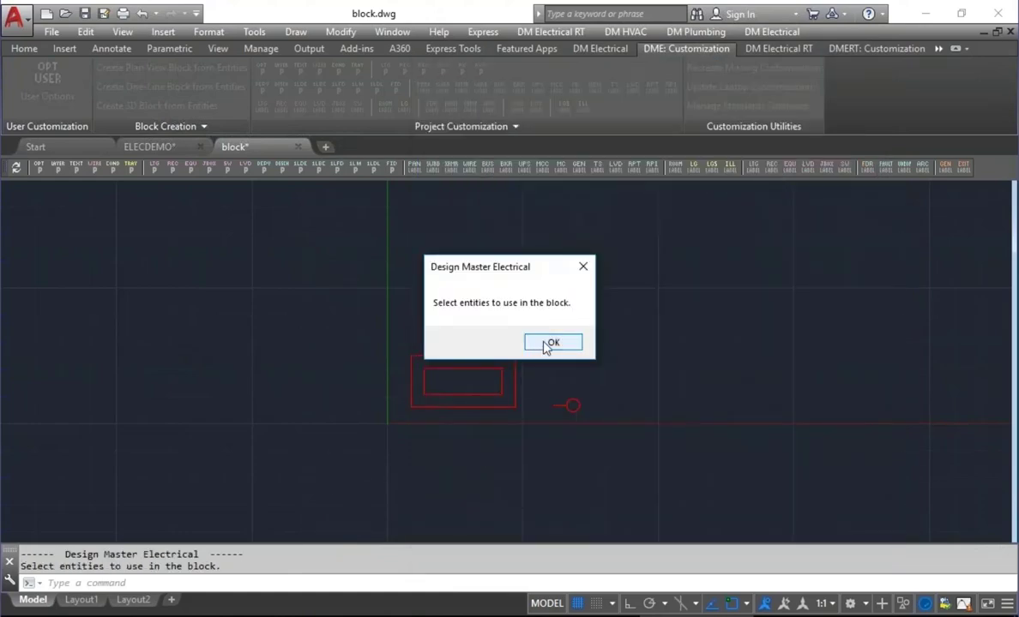
click(549, 344)
click(508, 333)
click(395, 461)
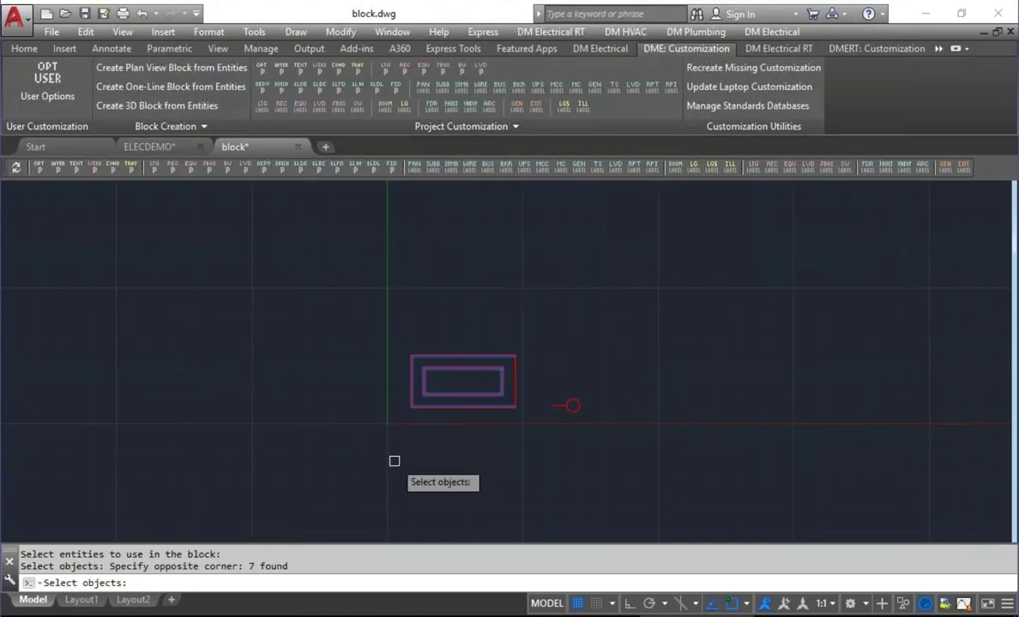
click(521, 366)
key(Return)
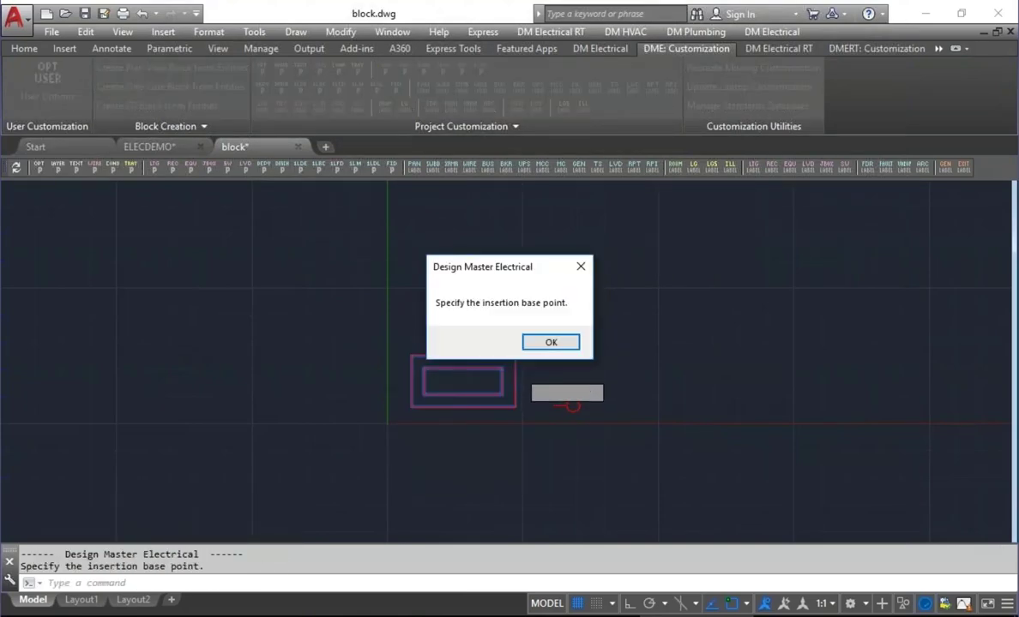
Set the base point at the lower-left corner and the leader-connection rectangle, then return to ELECDEMO
key(Return)
click(411, 407)
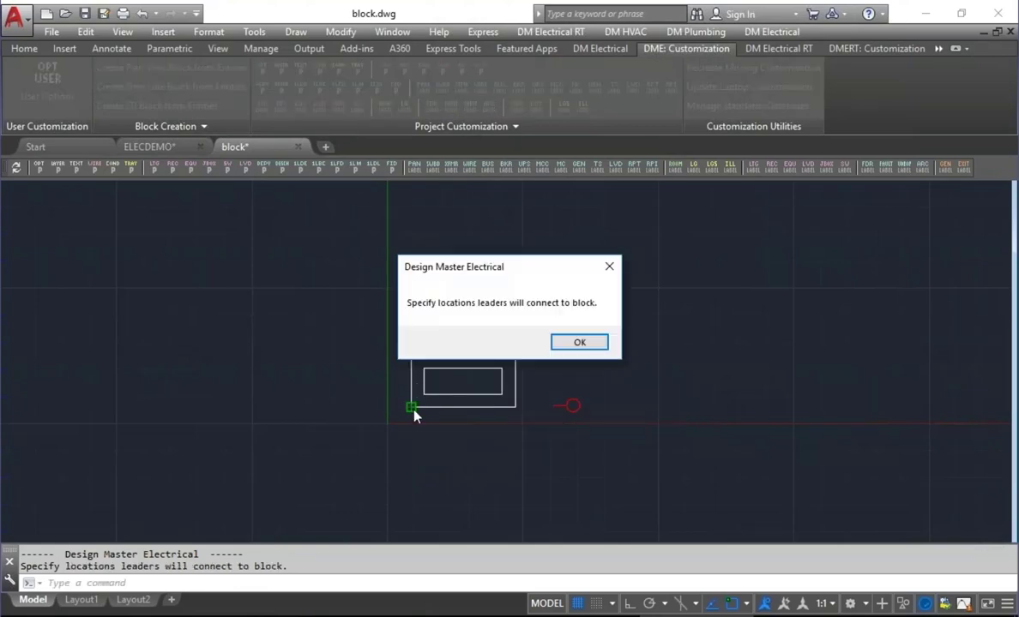
key(Return)
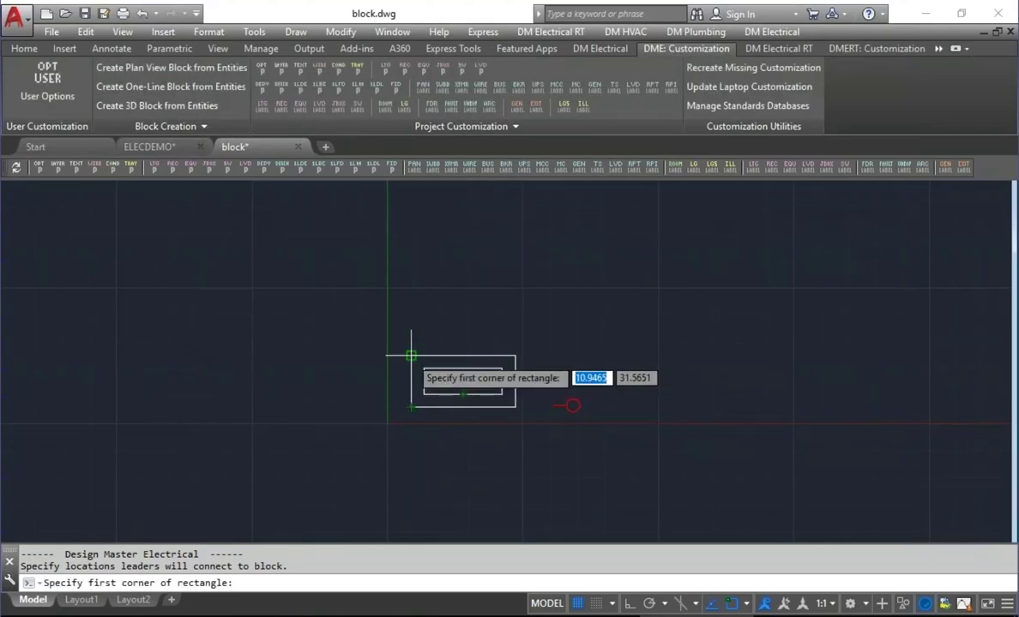
click(424, 369)
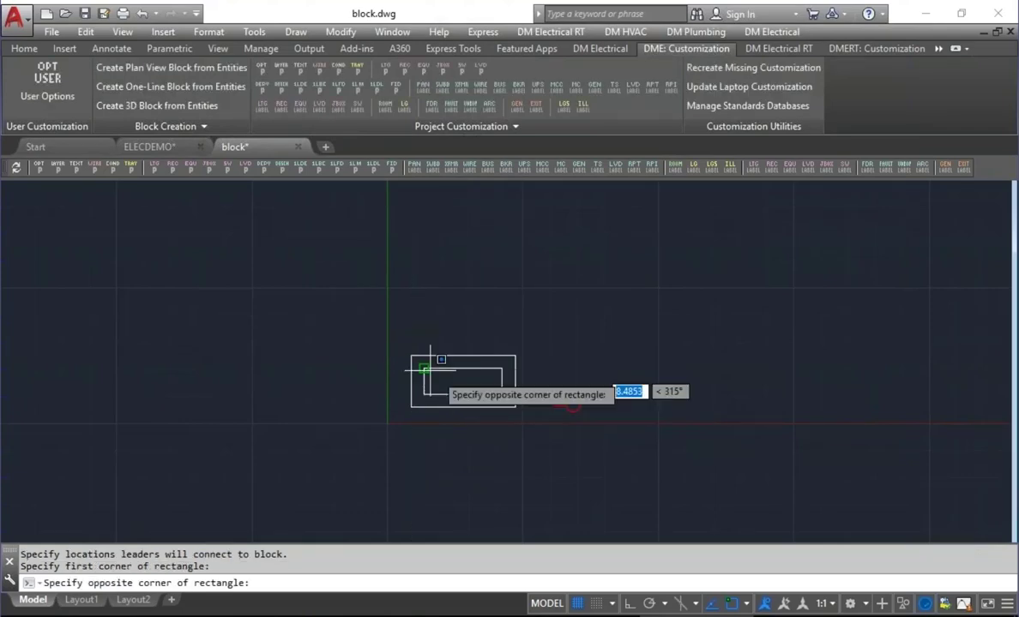
click(515, 408)
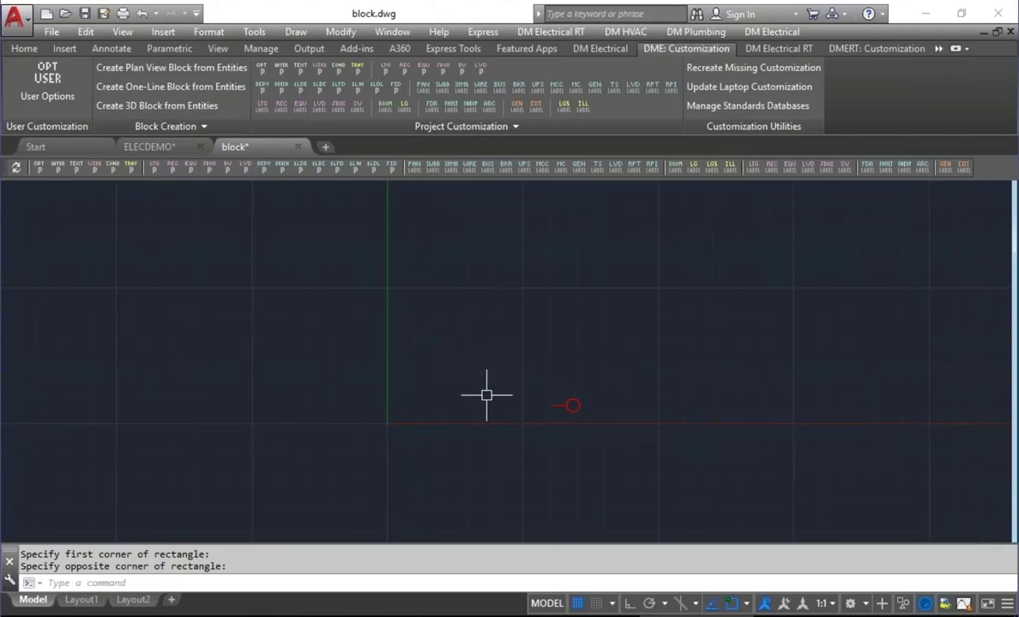
click(163, 144)
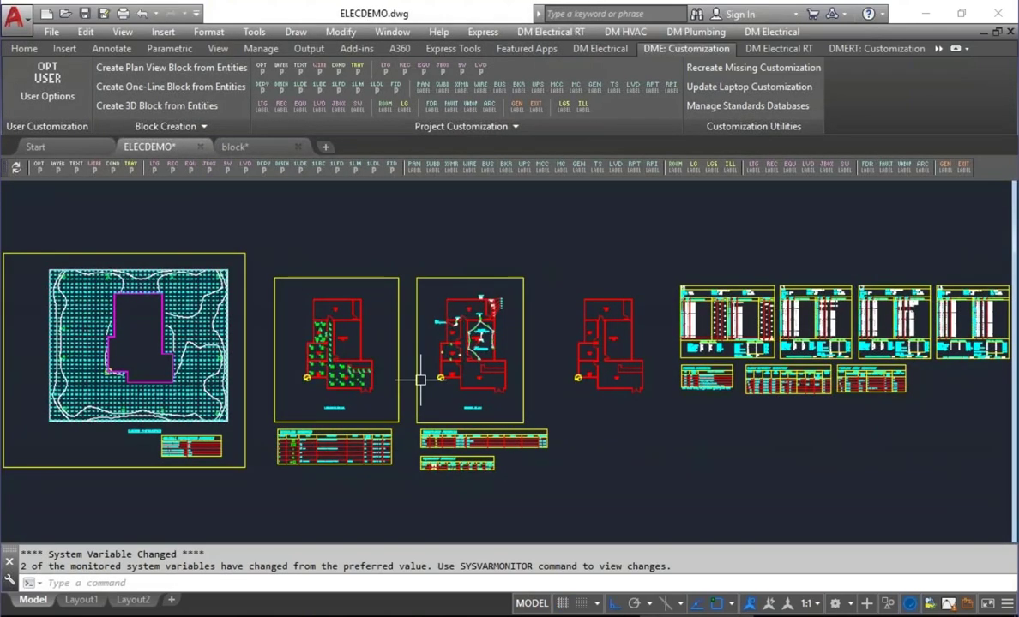
Open the Electrical Customization folder in File Explorer through HELP > Installation Settings
scroll(481, 371, up, 4)
middle_drag(481, 372, 495, 322)
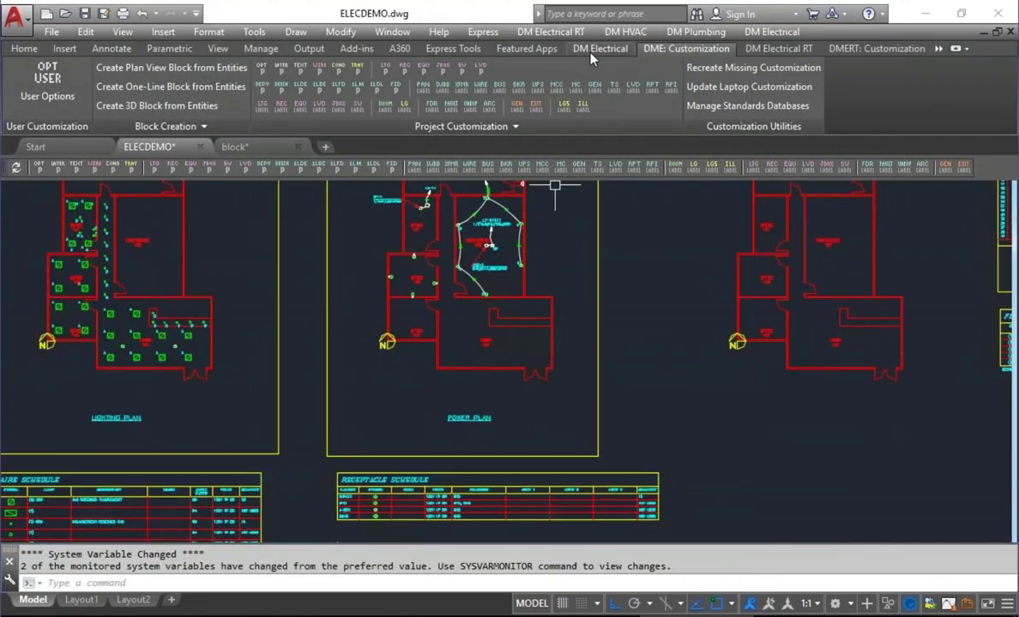
click(591, 53)
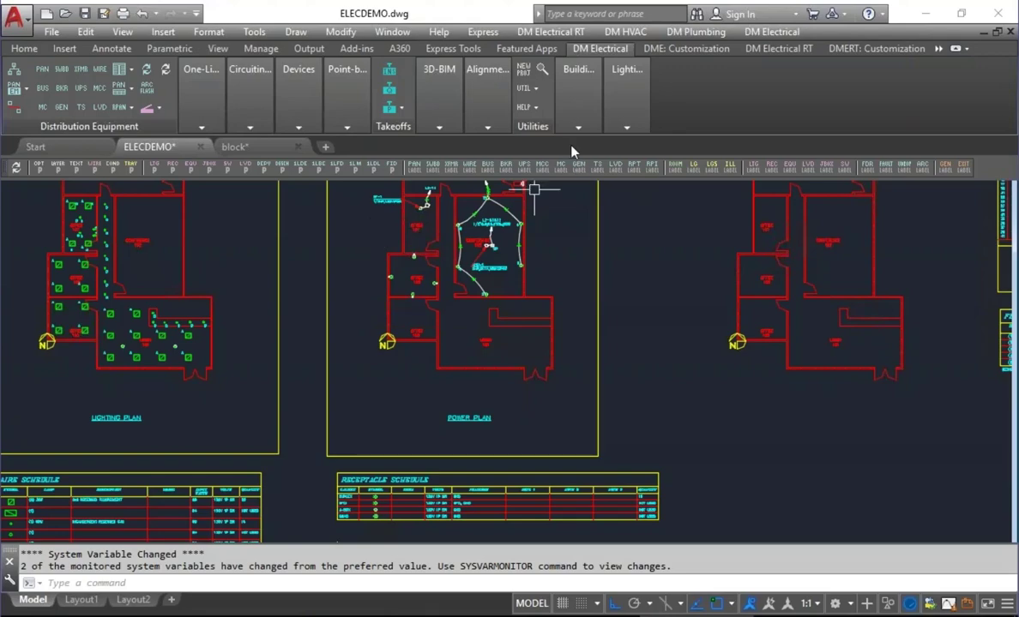
click(531, 109)
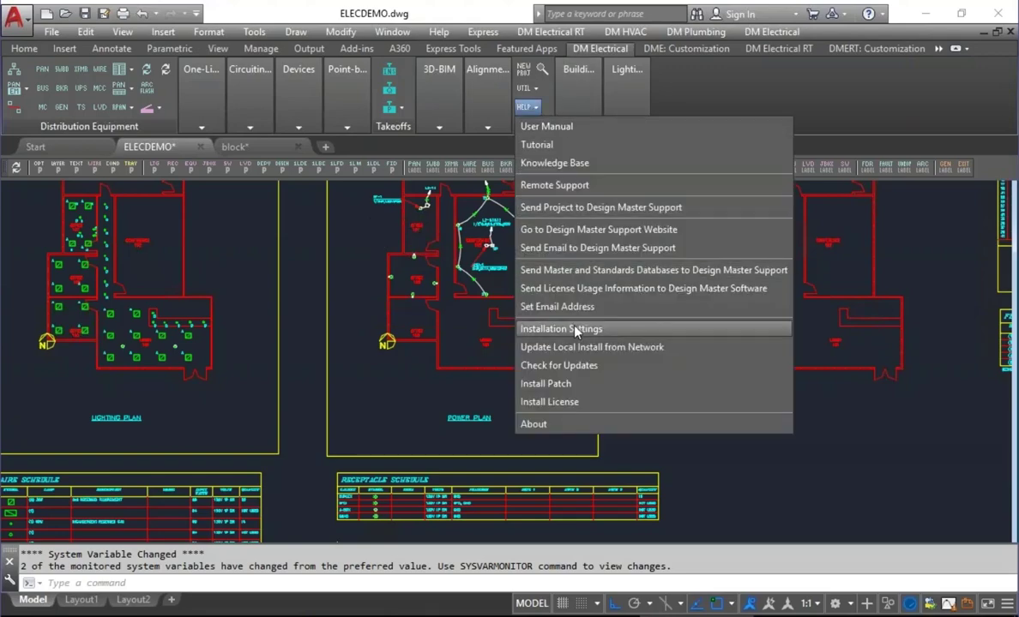
click(533, 328)
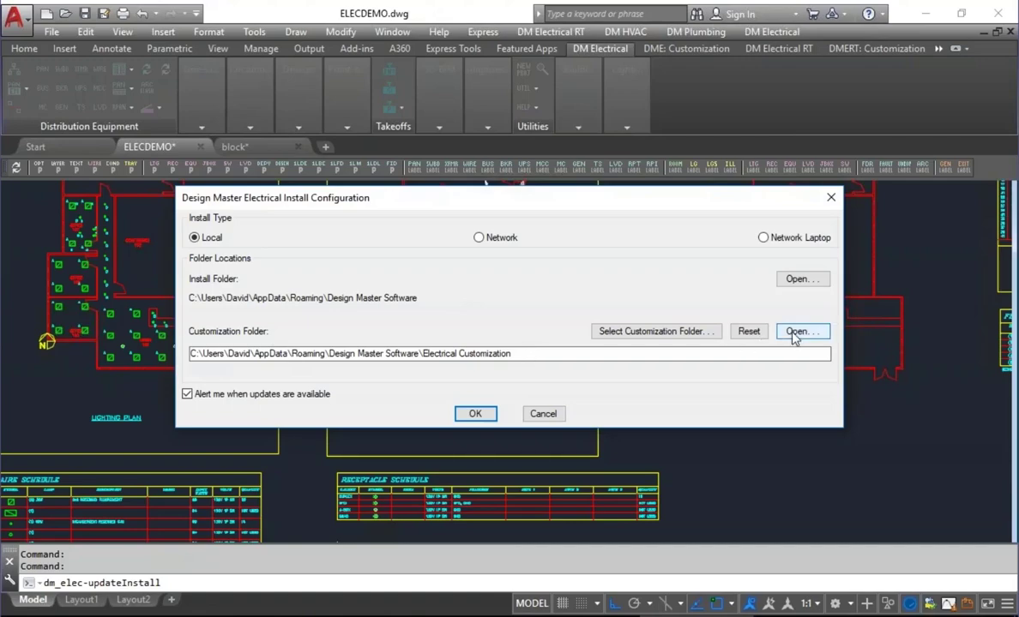
click(794, 332)
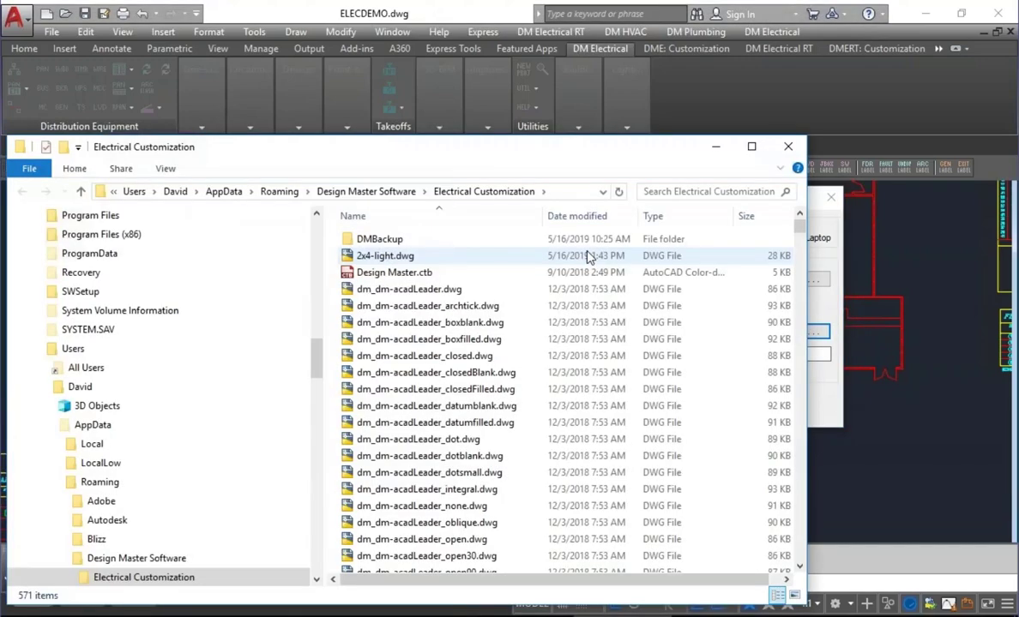
Confirm 2x4-light.dwg is in the folder, then close the install configuration back in AutoCAD
click(386, 256)
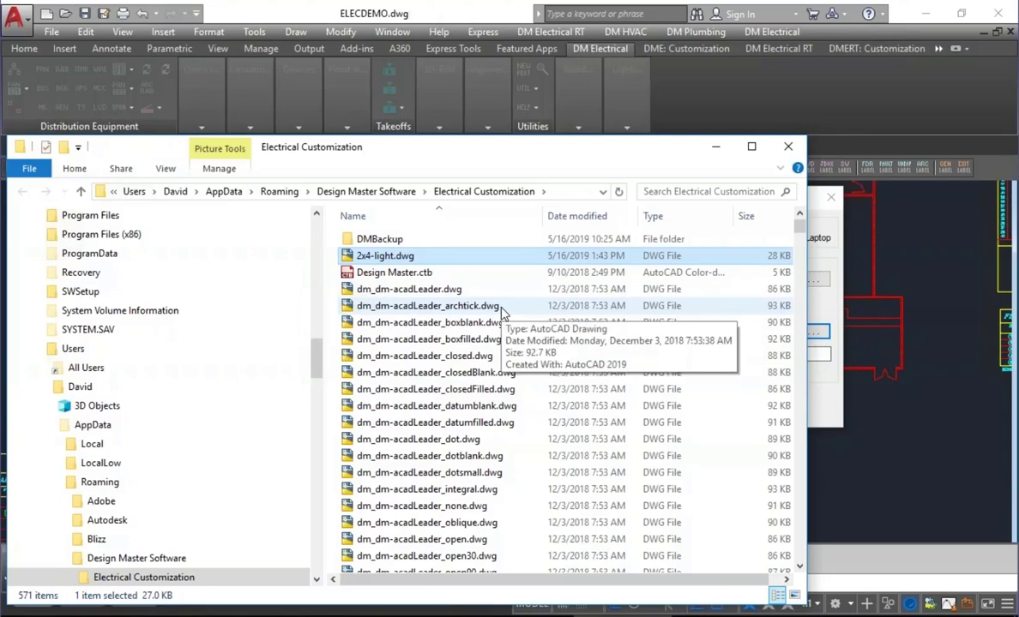
click(841, 403)
click(473, 414)
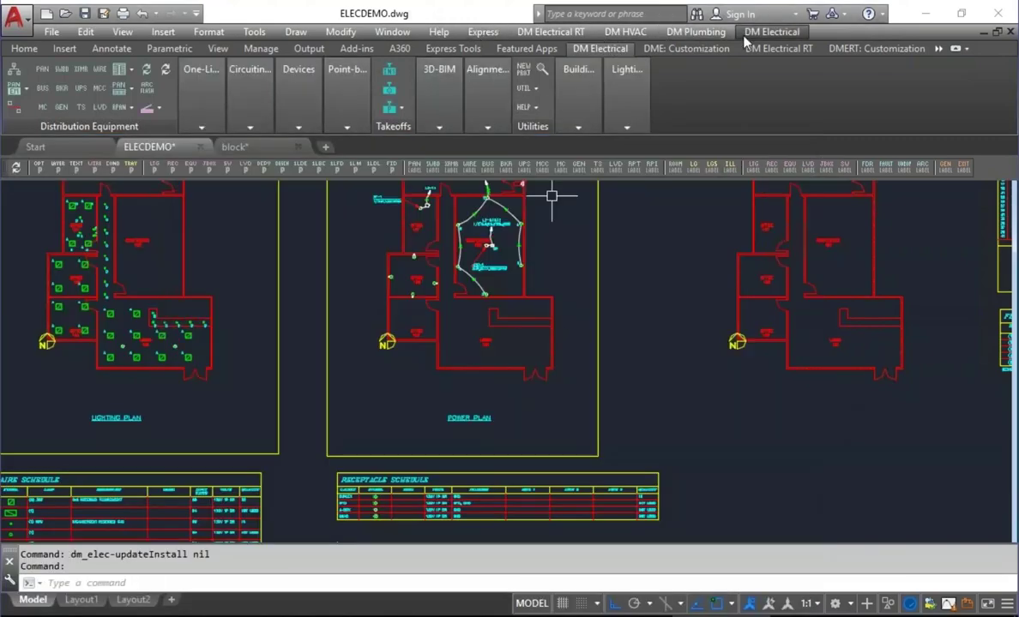
click(771, 32)
mouse_move(807, 469)
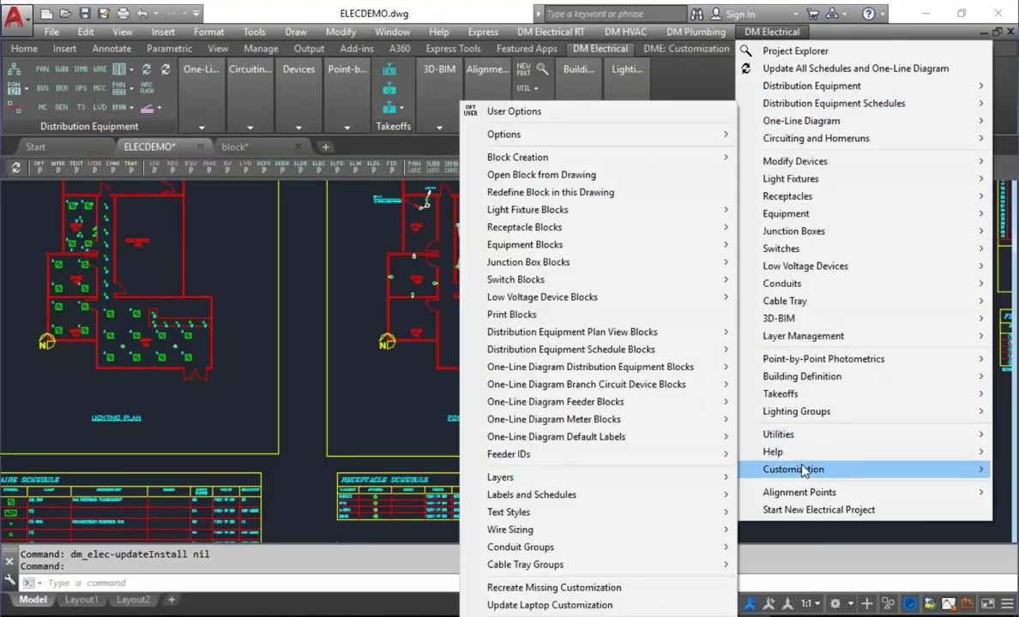
mouse_move(573, 214)
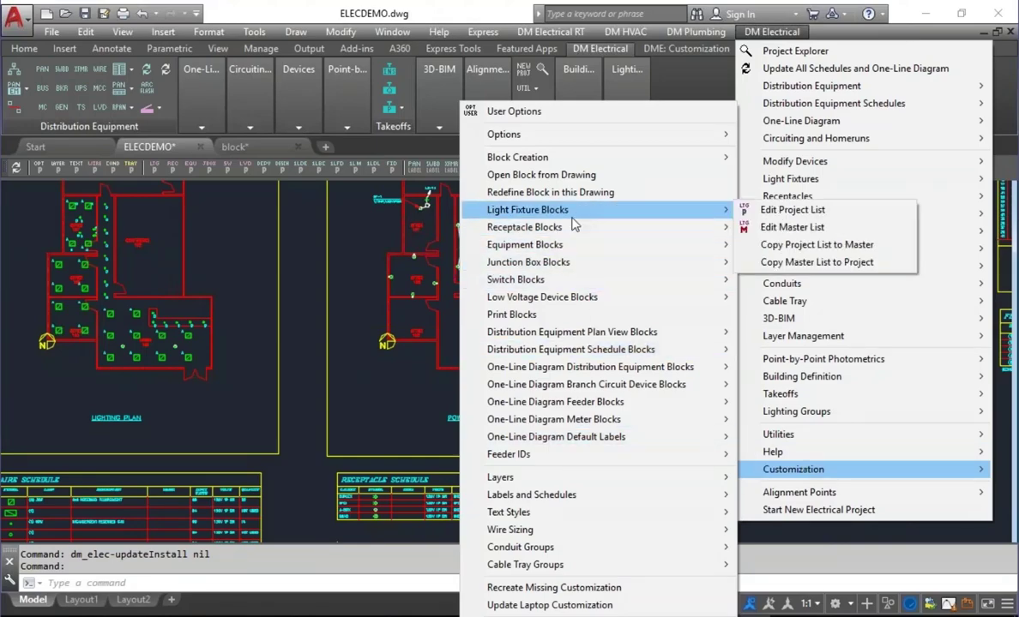
click(792, 212)
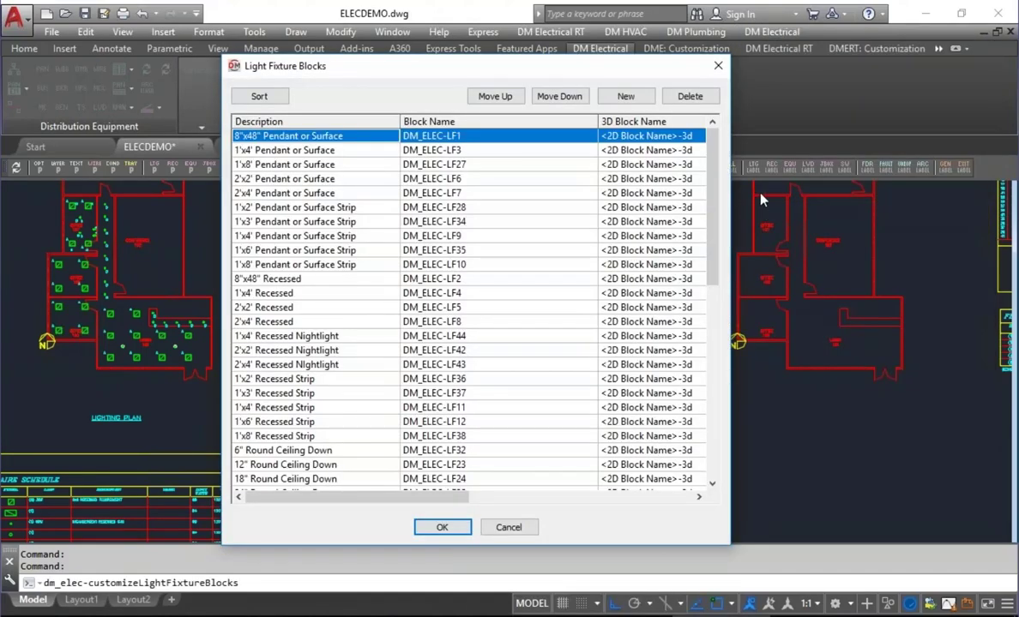
scroll(514, 300, down, 11)
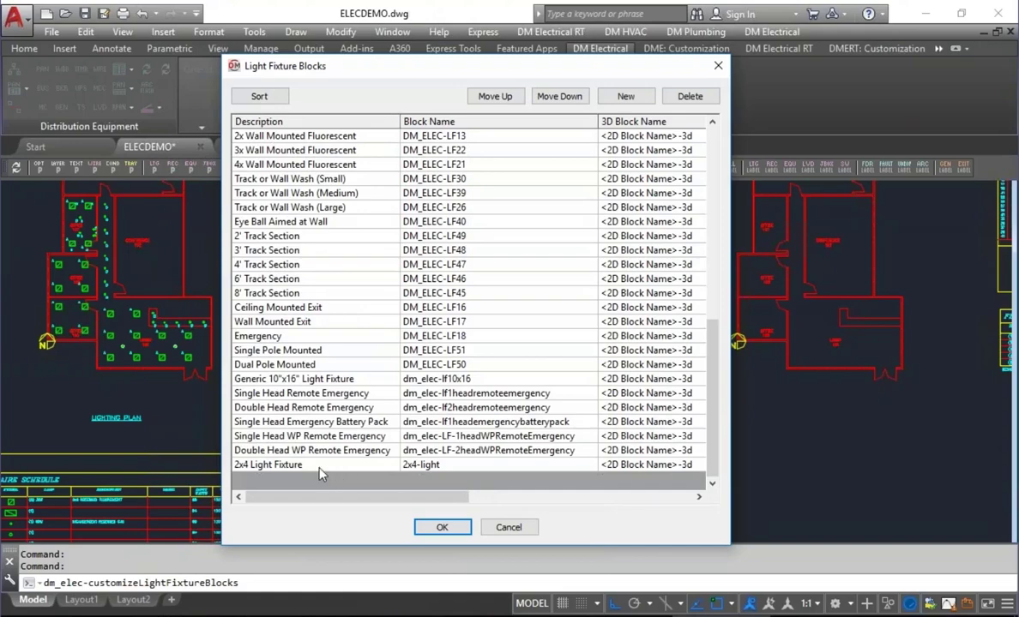
click(320, 467)
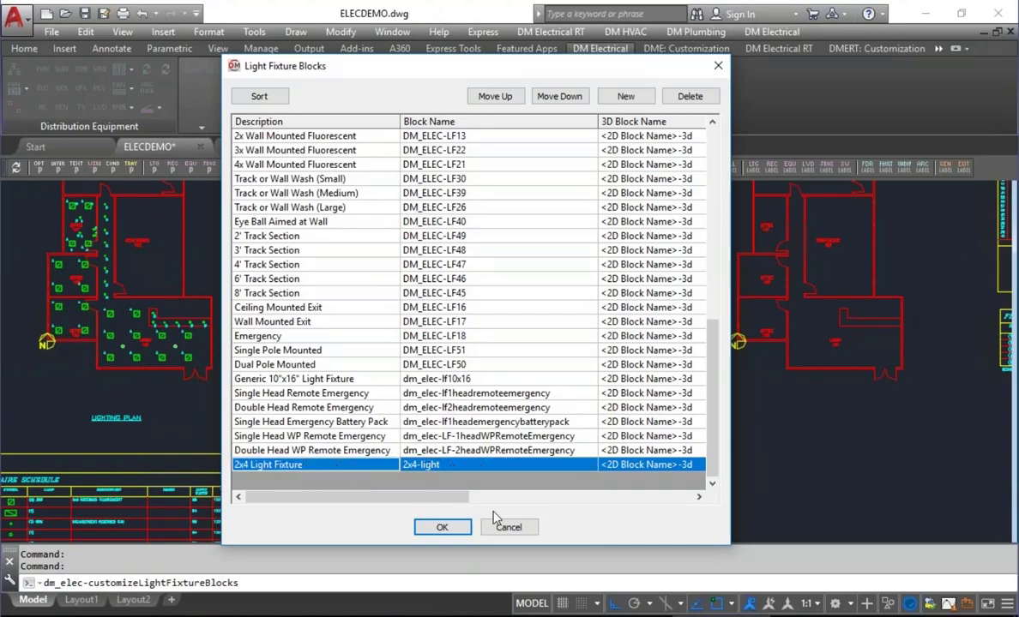
click(441, 527)
mouse_move(248, 114)
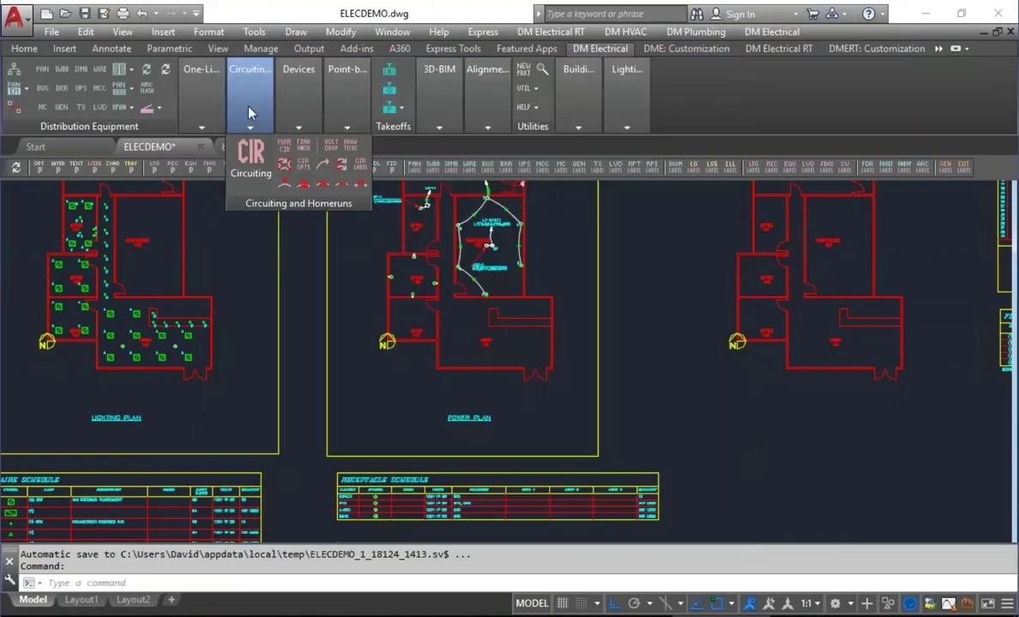
mouse_move(298, 94)
click(347, 184)
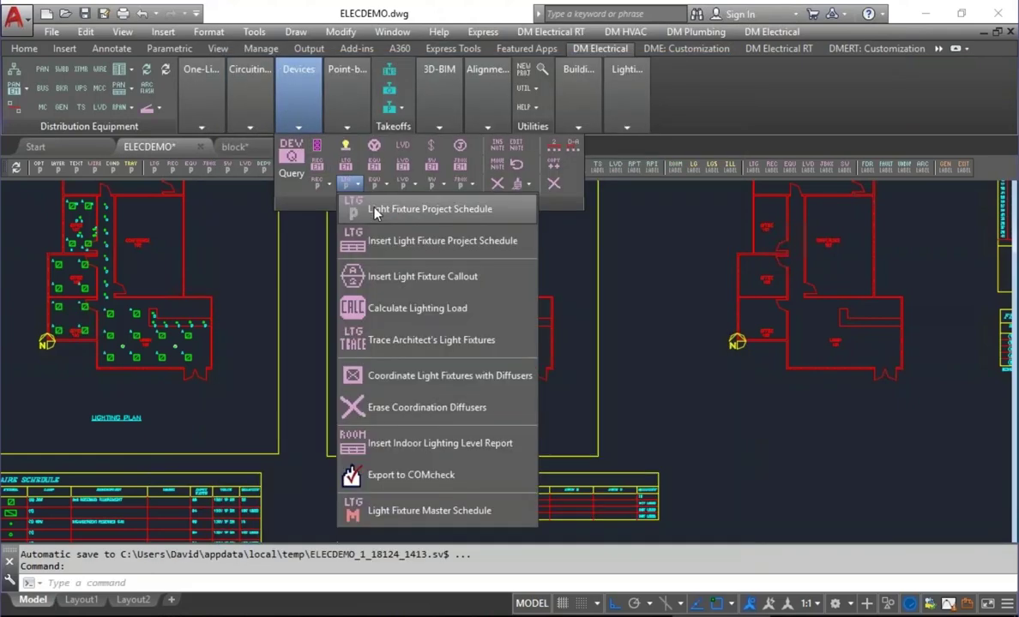
click(375, 211)
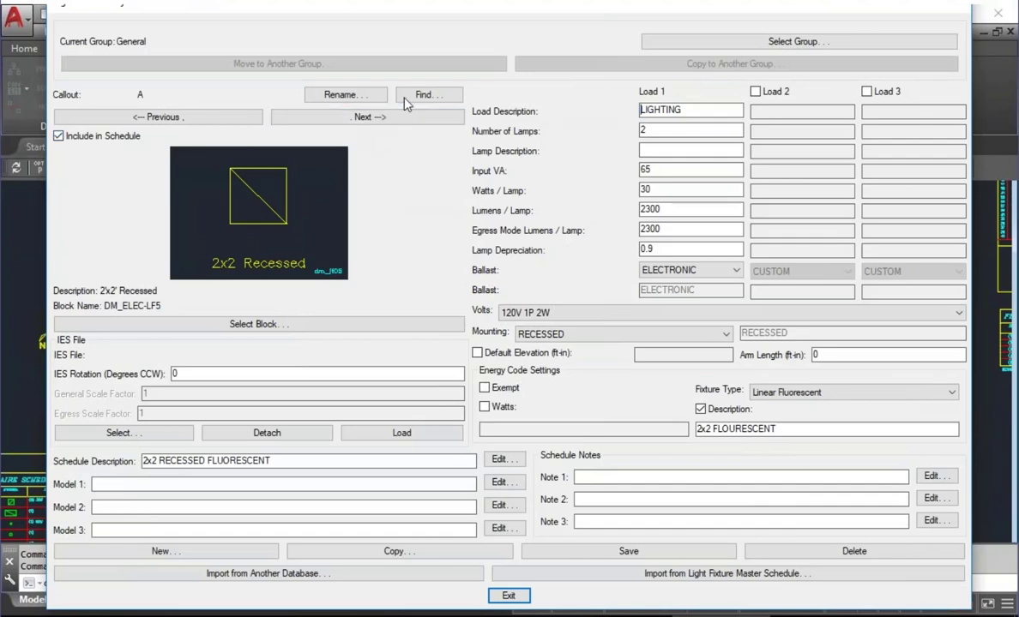
click(405, 97)
click(378, 324)
click(478, 383)
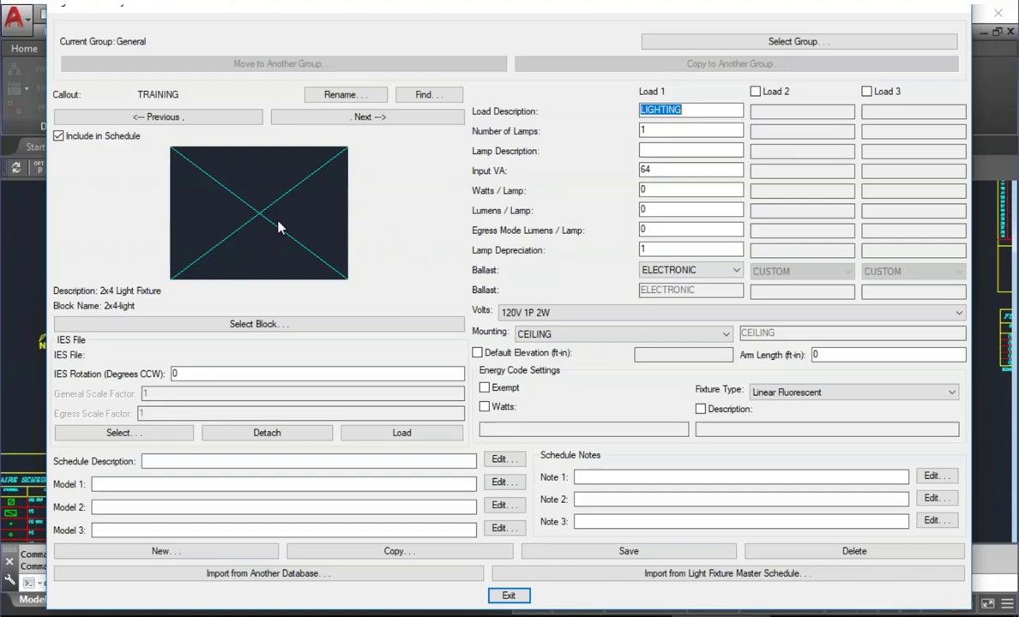
click(515, 596)
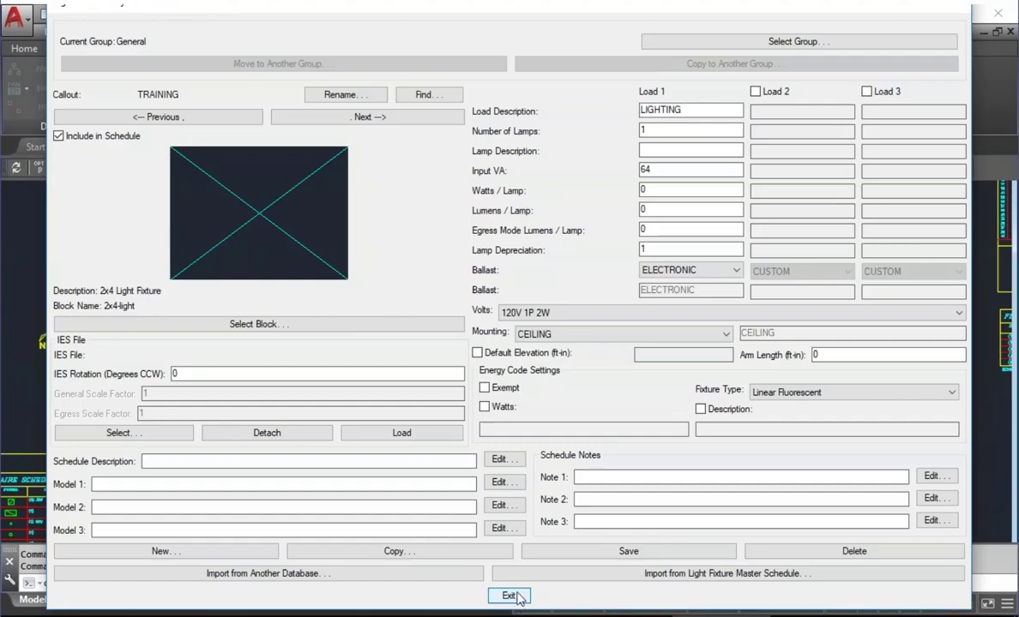
click(292, 94)
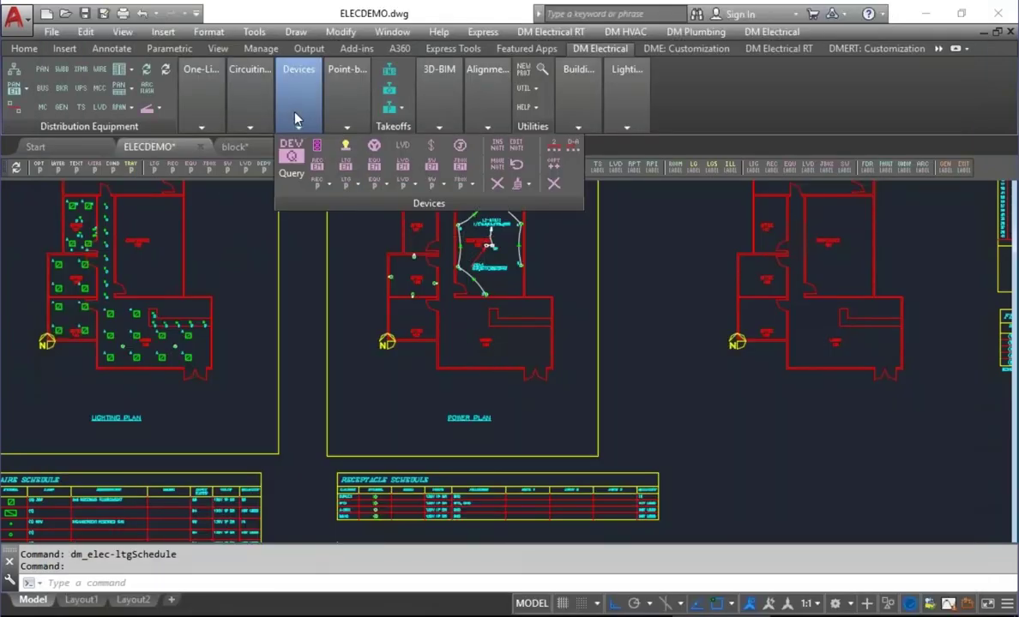
Insert two TRAINING light fixtures side by side in the plan
click(346, 150)
click(295, 222)
click(470, 527)
scroll(461, 377, up, 5)
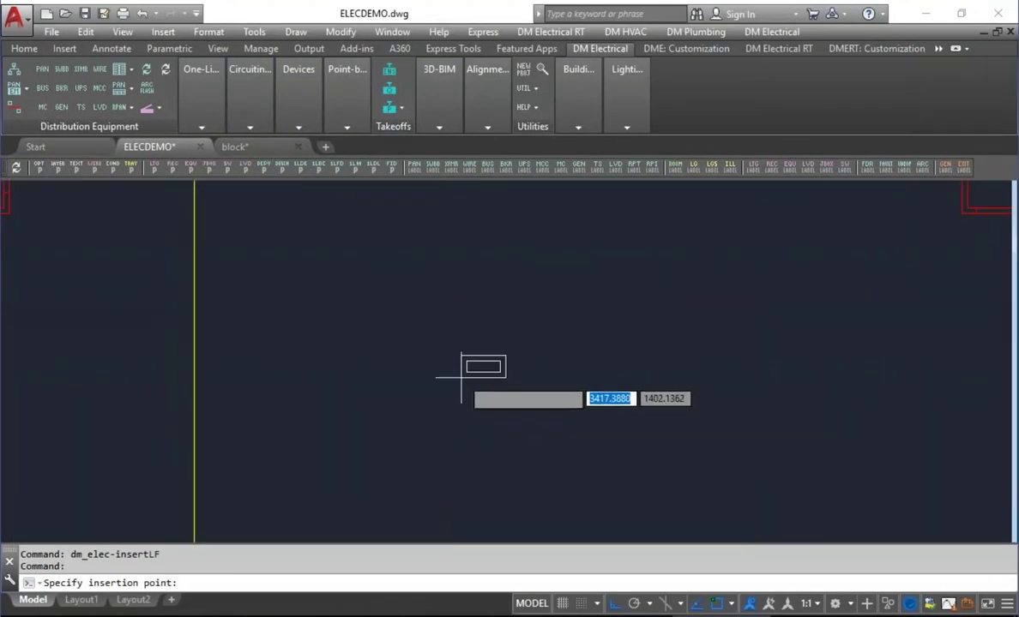
click(460, 377)
click(567, 377)
key(Return)
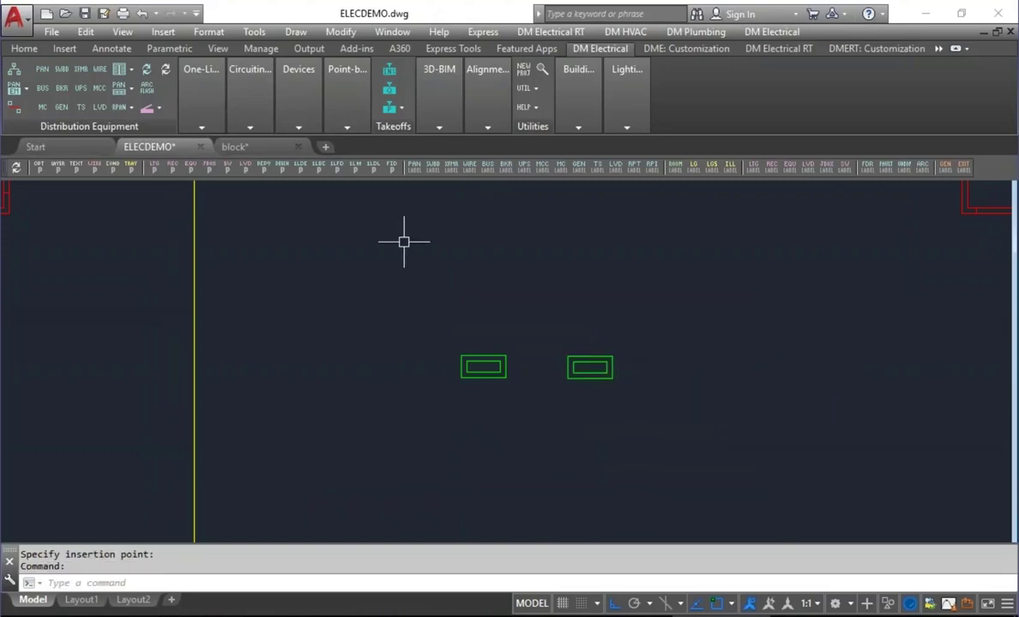
Circuit both fixtures to L1-1 and draw an L1-1 homerun from the left fixture
click(250, 127)
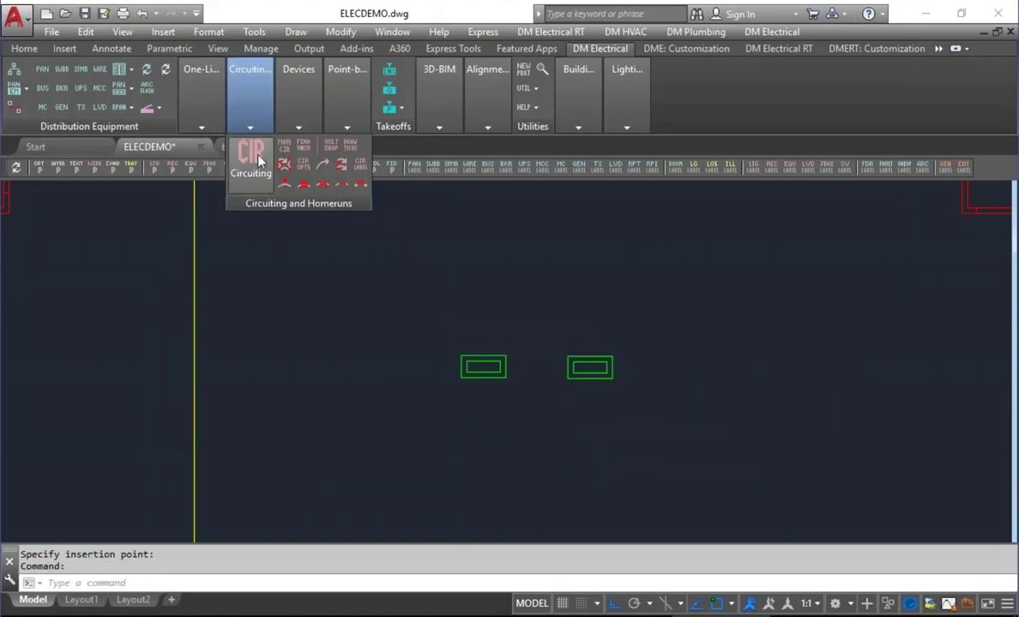
click(250, 150)
click(207, 521)
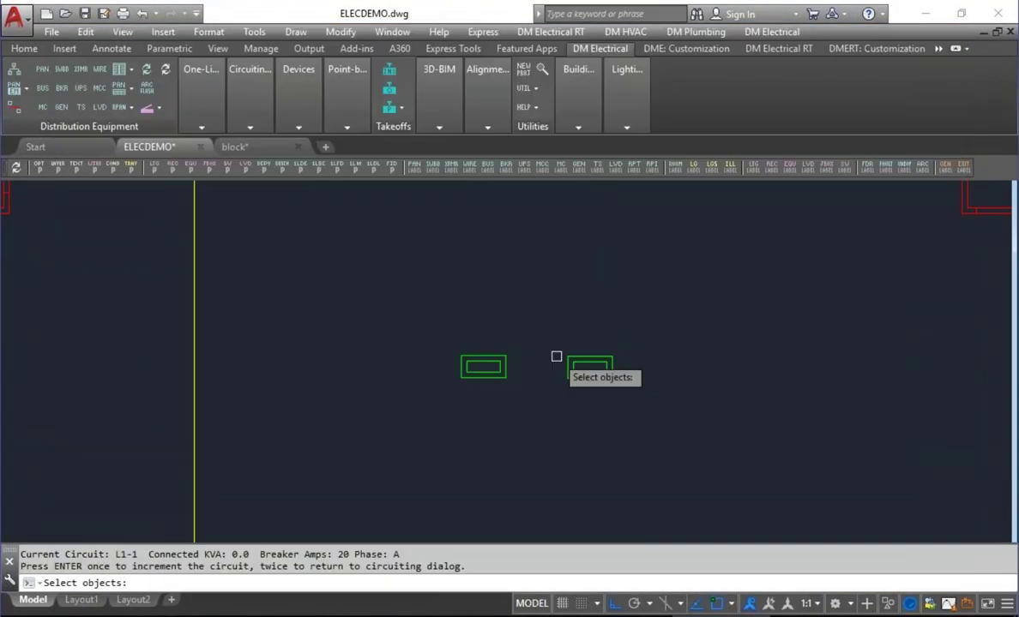
key(Return)
key(Return)
key(Return)
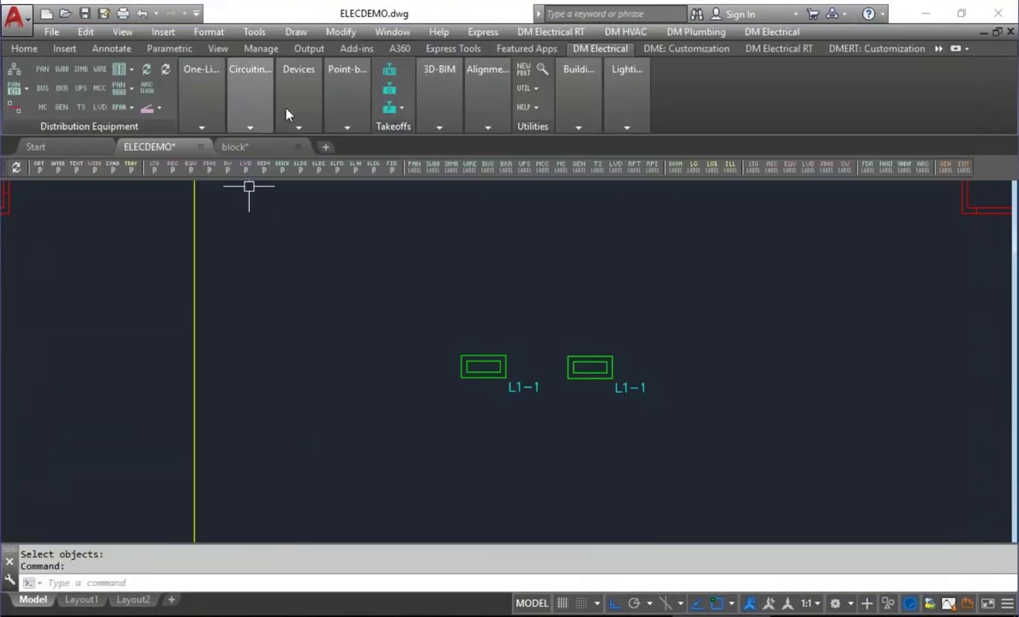
click(311, 146)
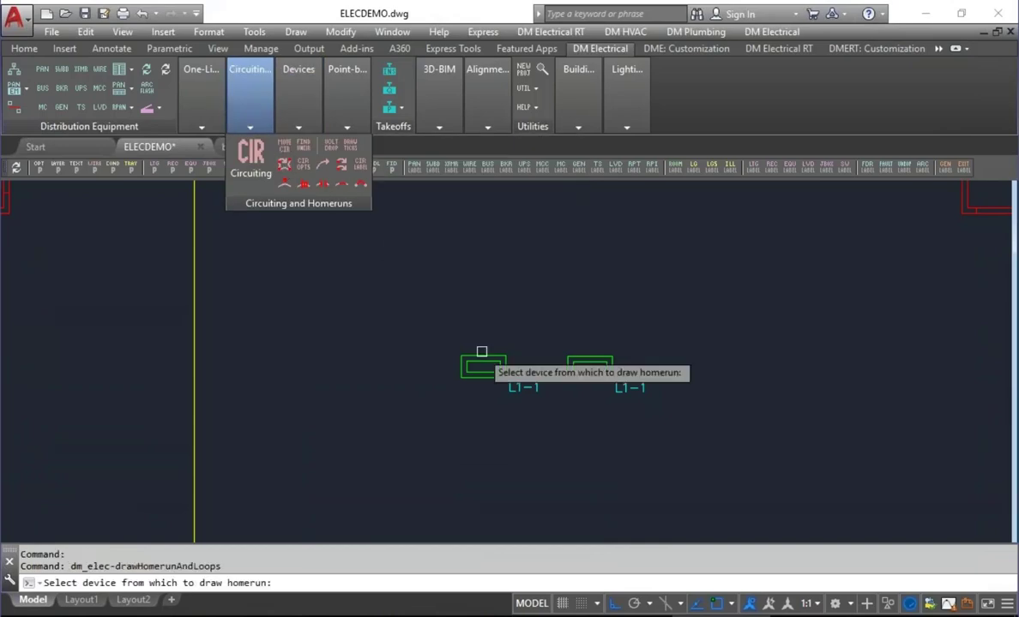
click(483, 367)
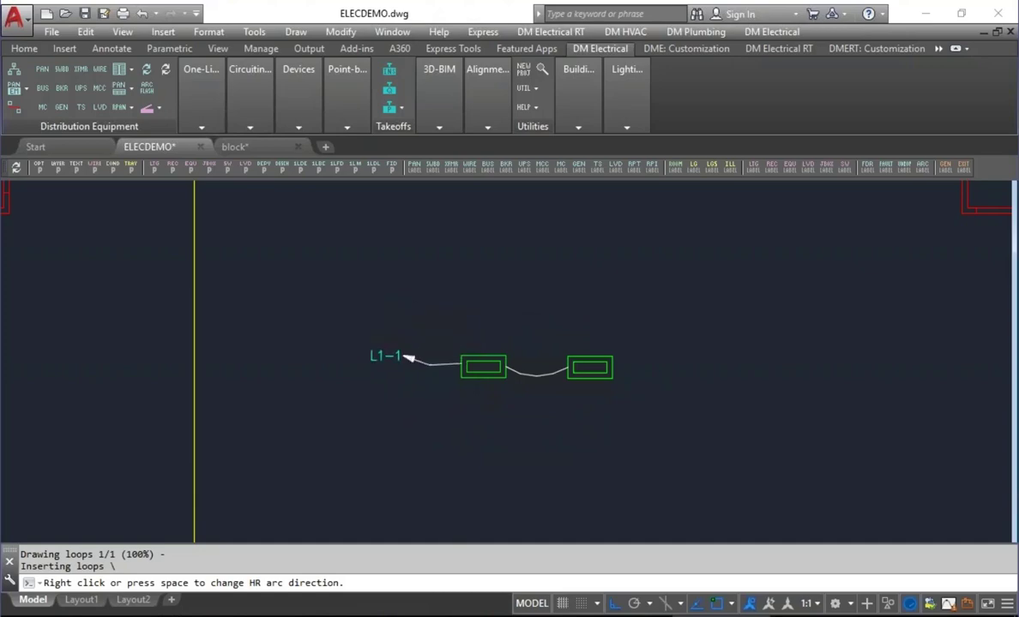
click(409, 351)
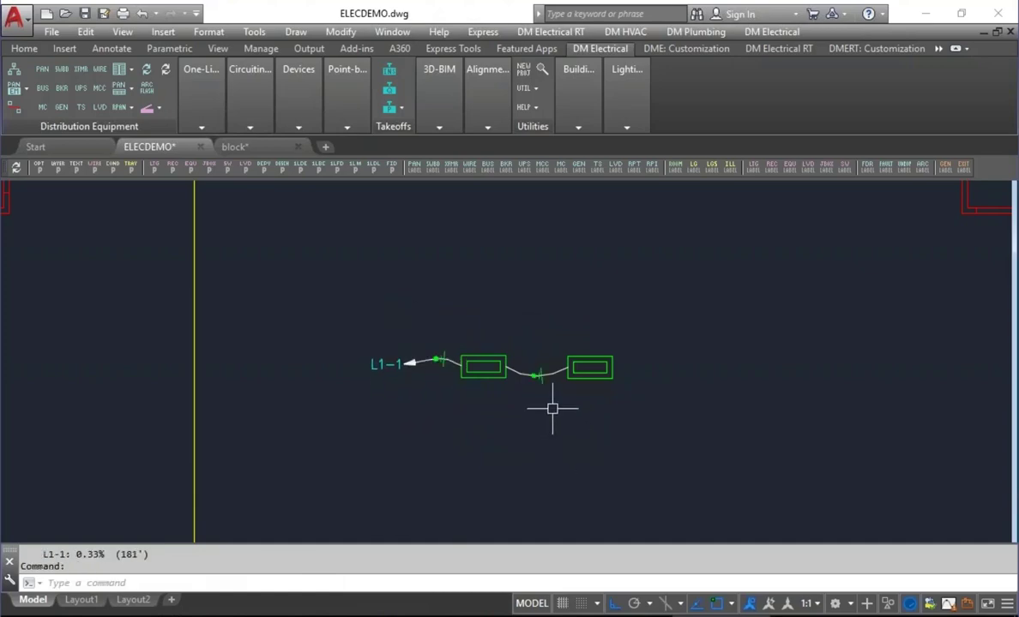
Erase the wire connecting the two fixtures
scroll(512, 380, up, 2)
text(e)
key(Return)
click(475, 367)
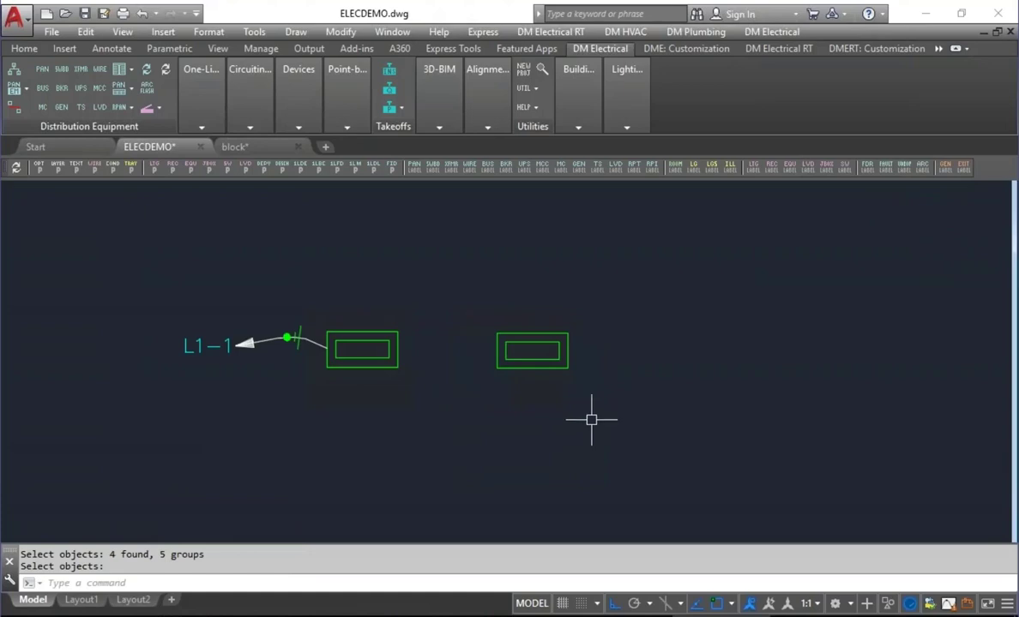
Save a new slide named 2x4-light in the Electrical Customization folder
click(662, 49)
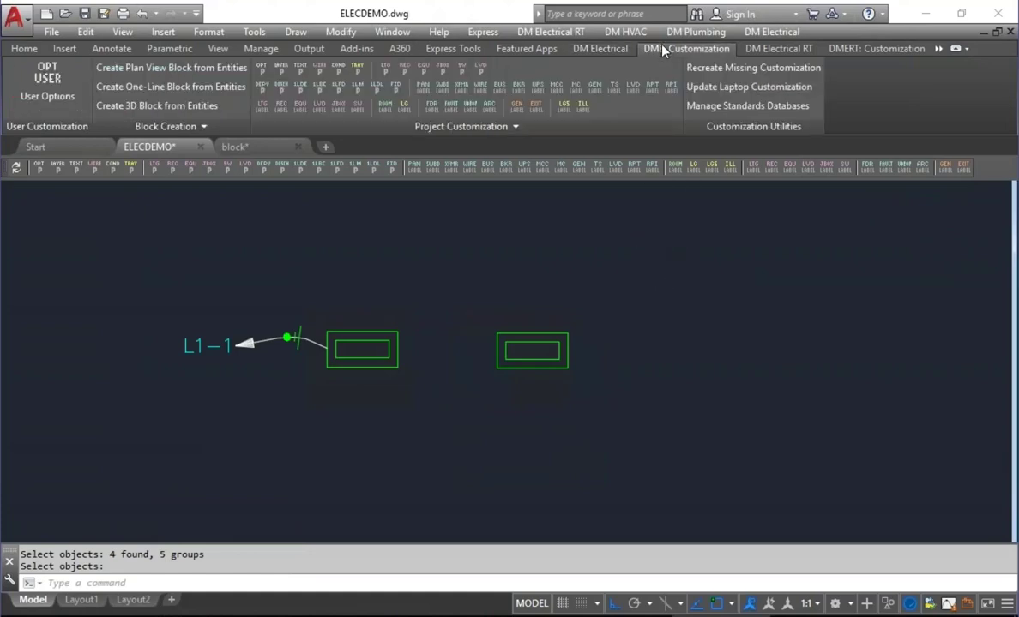
click(203, 125)
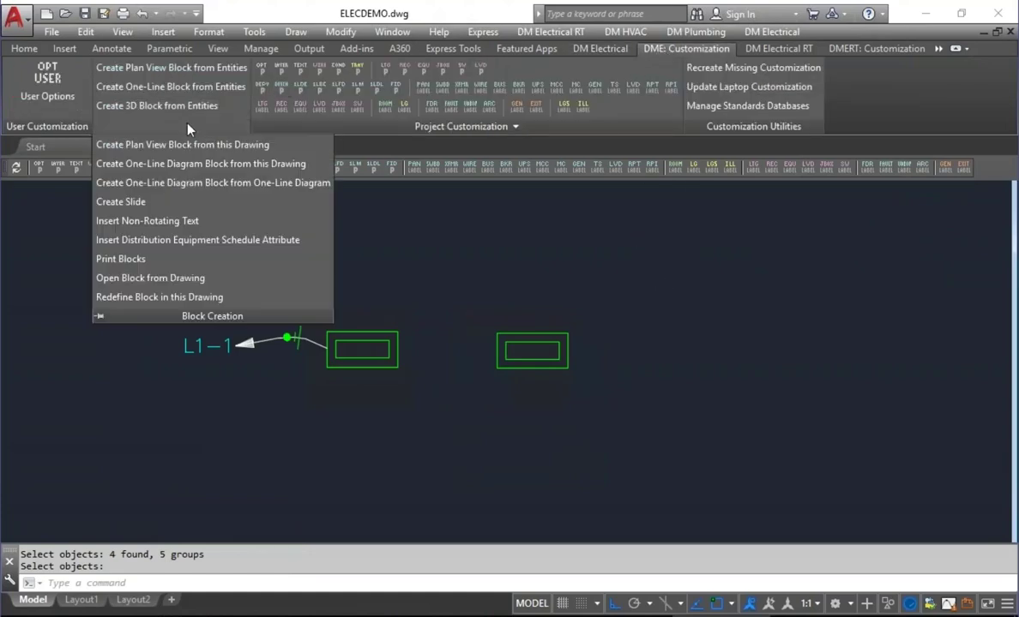
click(122, 203)
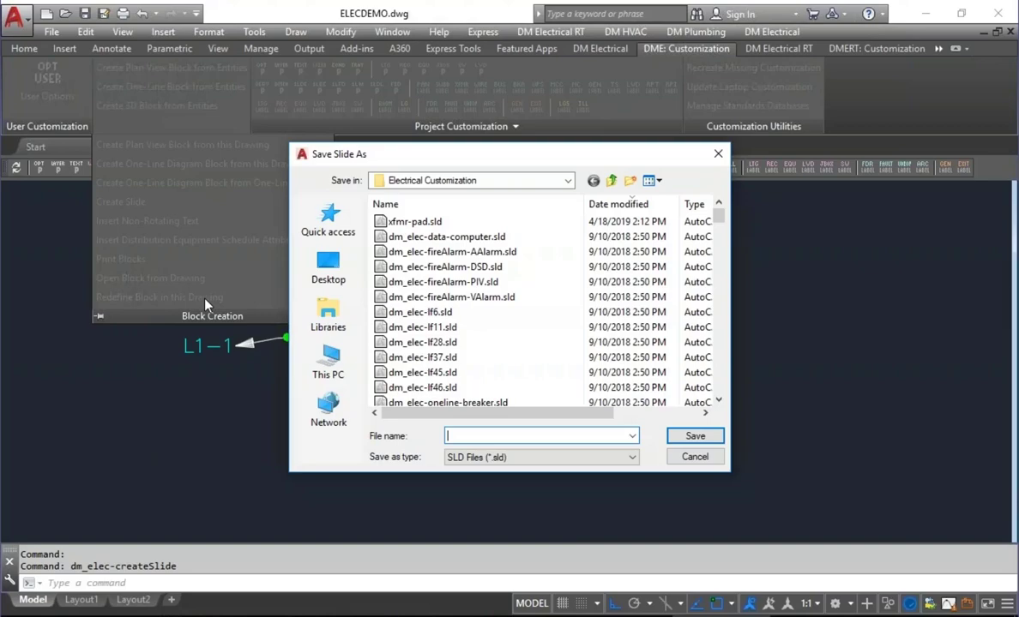
text(*.dwg)
key(Return)
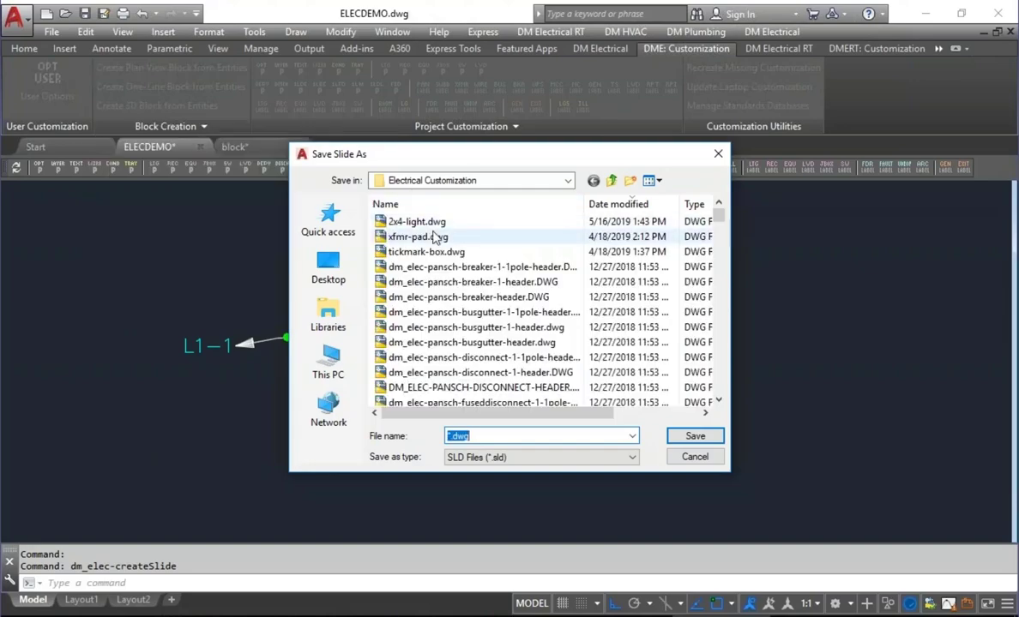
click(416, 222)
click(553, 437)
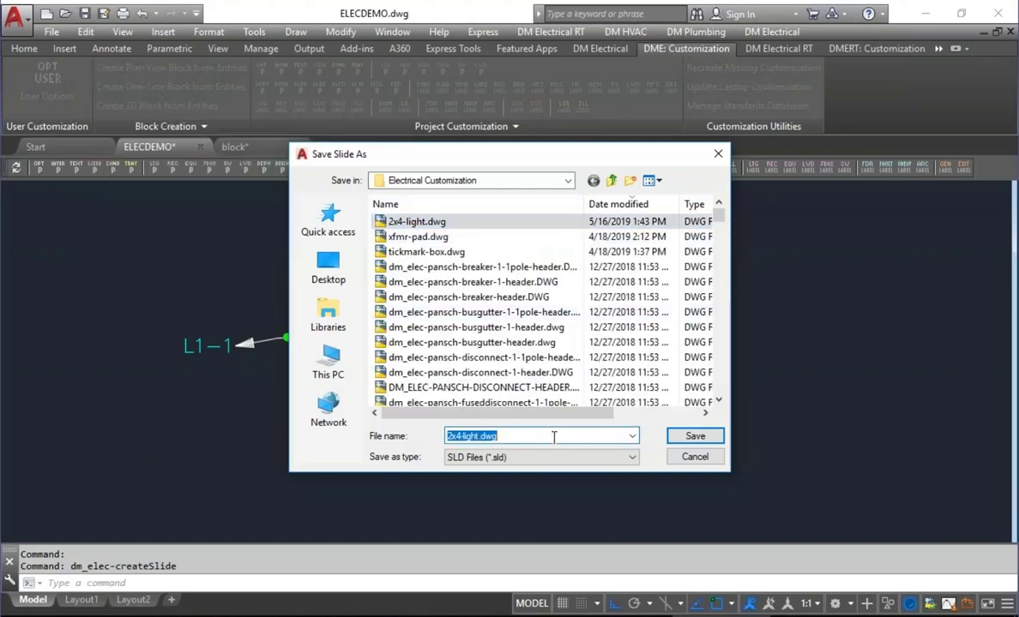
key(End)
key(BackSpace)
key(BackSpace)
key(BackSpace)
key(BackSpace)
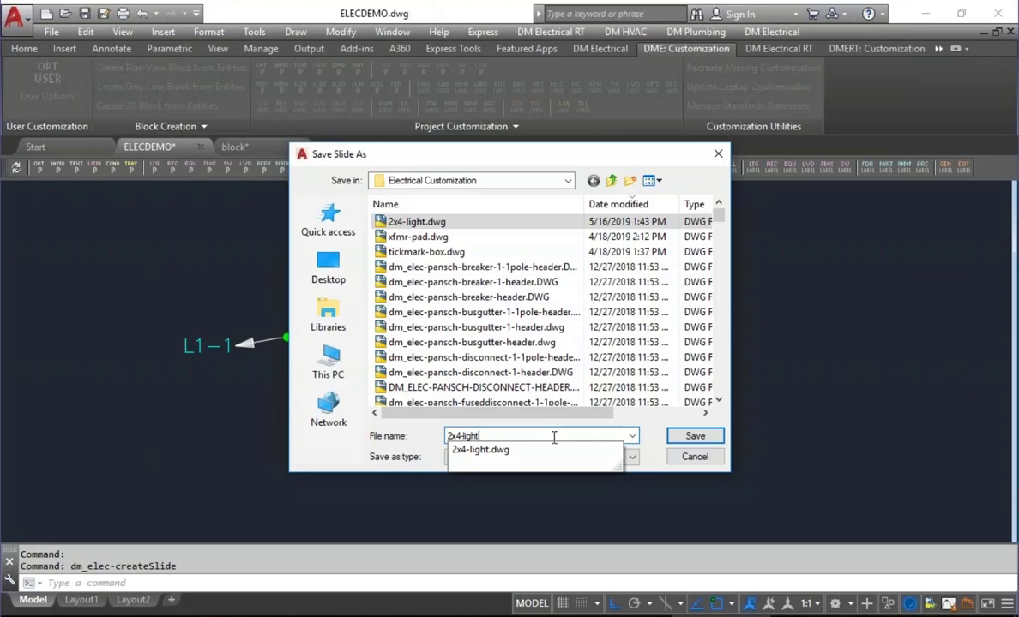
click(685, 434)
click(686, 434)
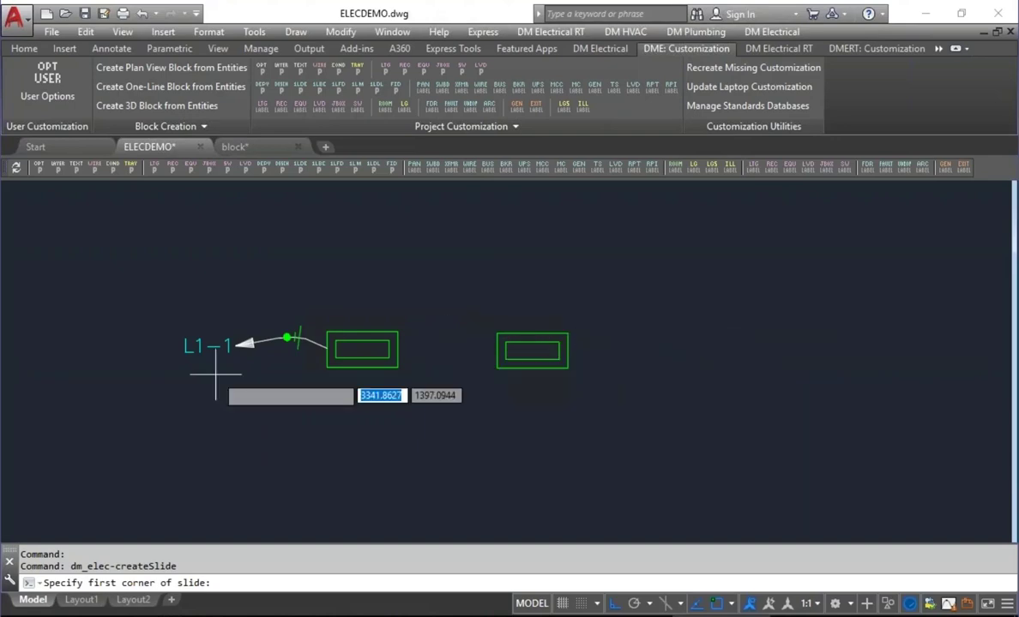
Window the left L1-1 fixture and its label as the slide image
click(164, 395)
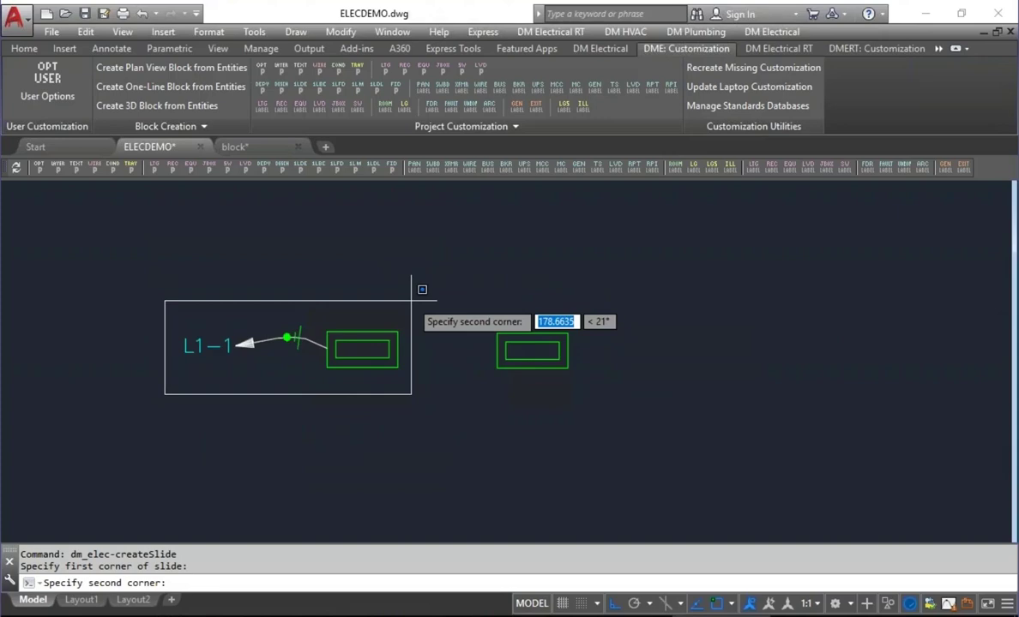
click(411, 300)
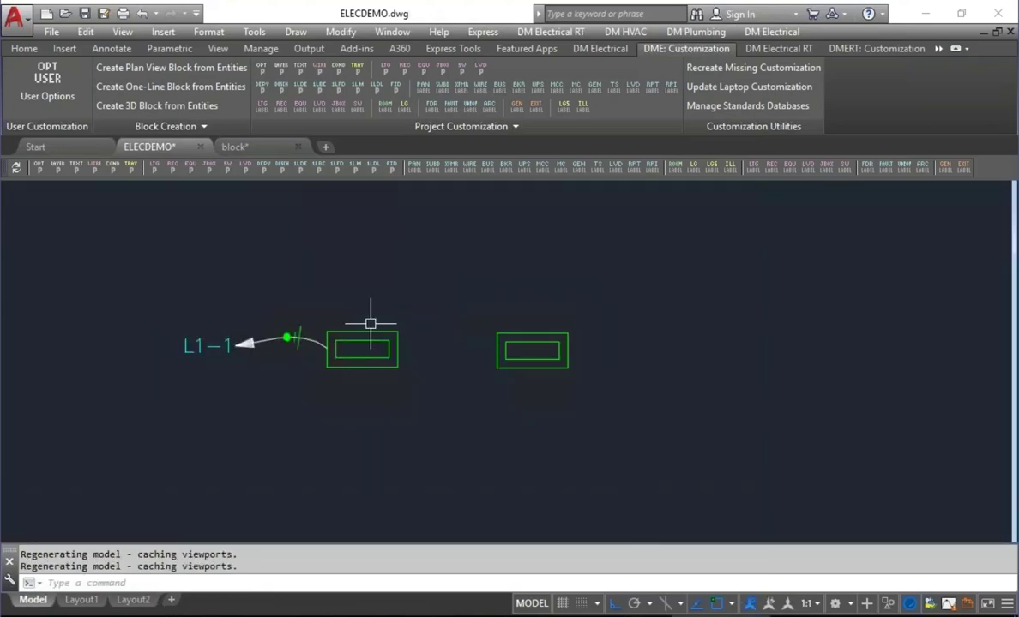
click(603, 49)
Preview the TRAINING light fixture's new slide in Insert Light Fixture, then cancel
click(300, 98)
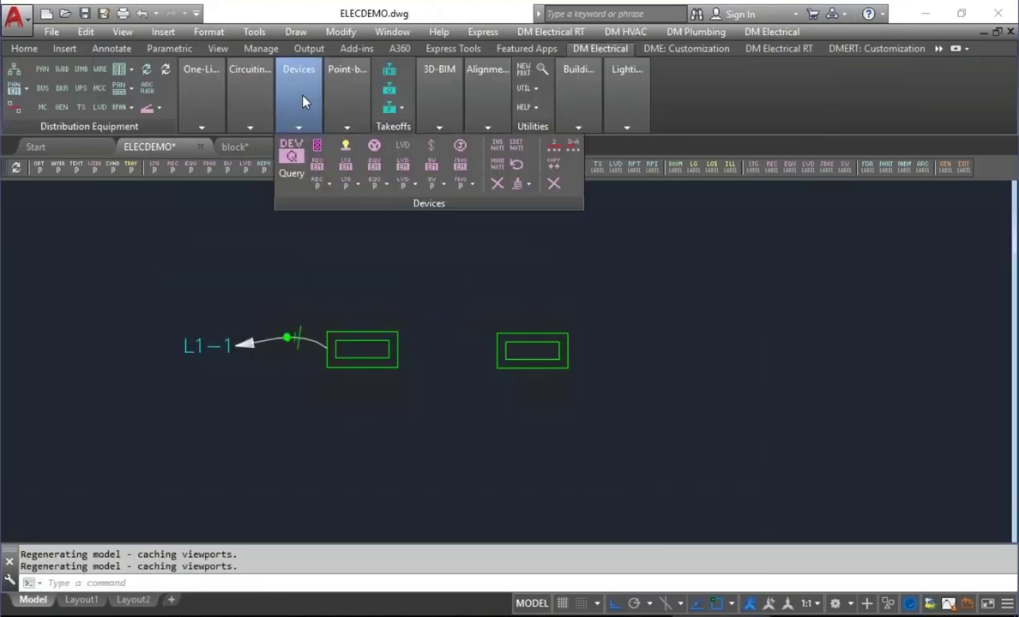
click(344, 149)
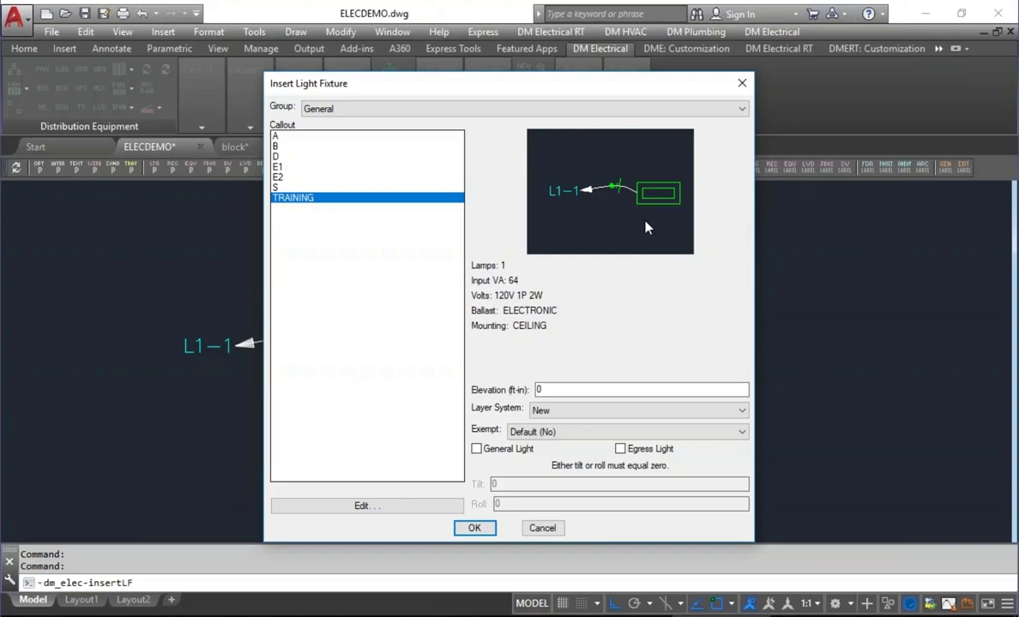
click(545, 527)
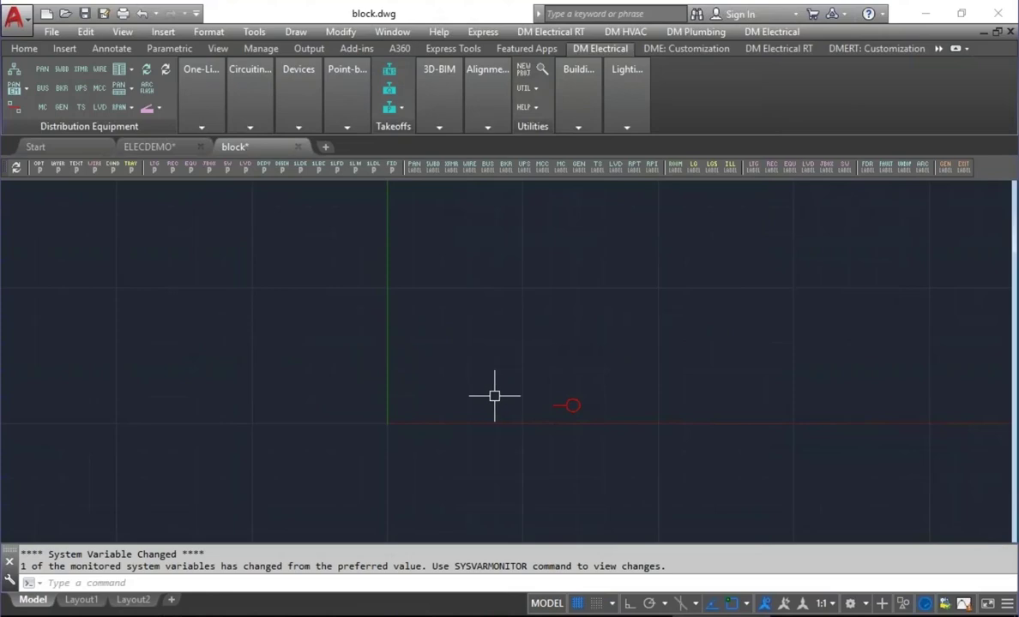
Set DIMSCALE to 96 in block.dwg
middle_drag(491, 394, 480, 348)
text(dimscale)
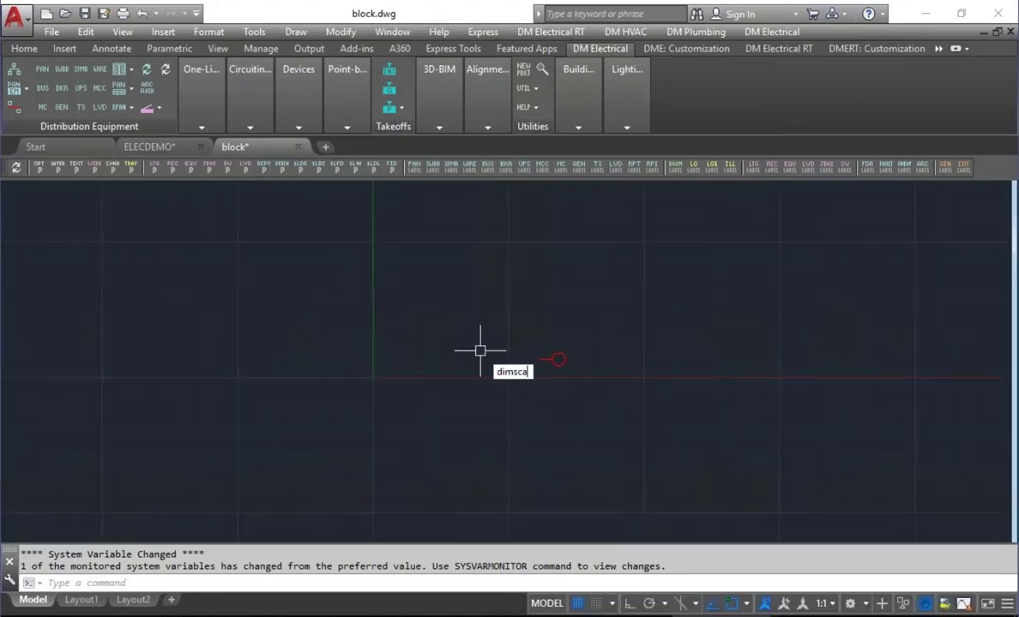
key(Return)
text(96)
key(Return)
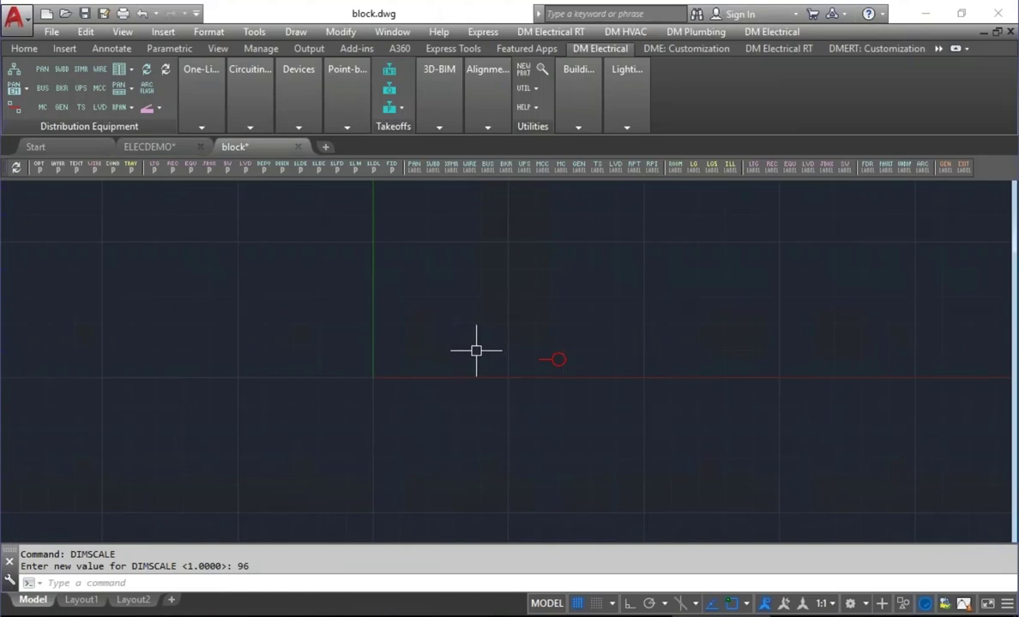
Check the ELECDEMO.dwg drawing, then return to block.dwg
click(151, 144)
scroll(519, 399, down, 5)
scroll(352, 350, up, 8)
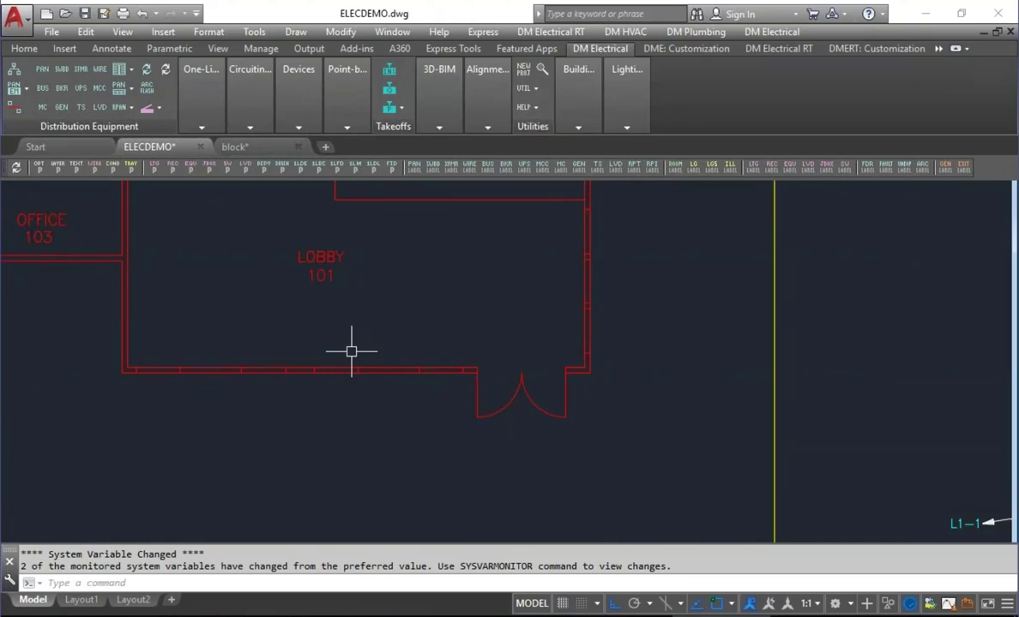
click(234, 145)
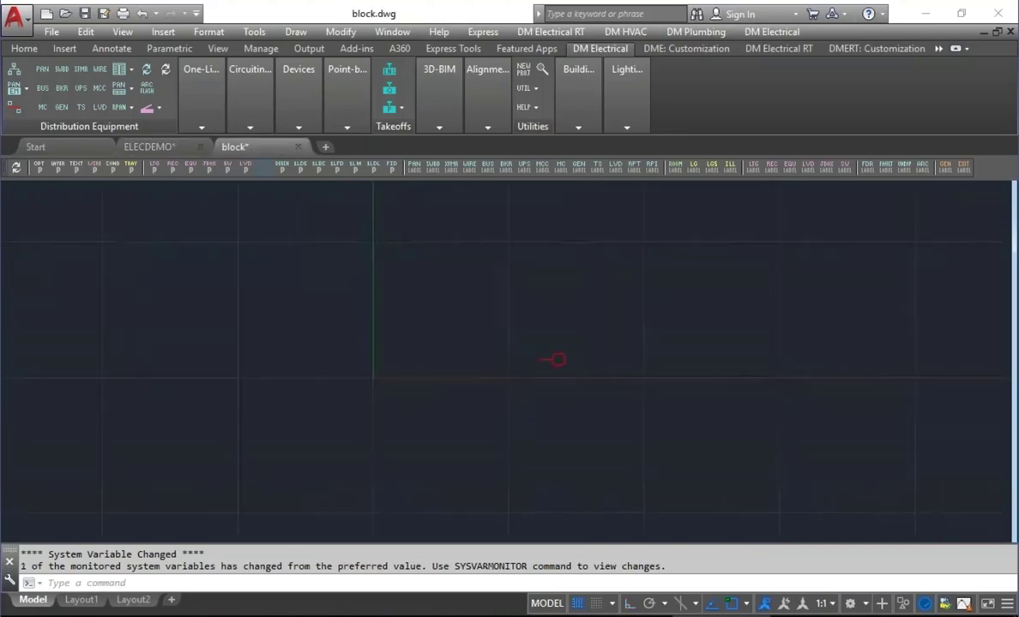
Define block new-rec: not to scale, specific points, with slide, Receptacle, list name 'new receptacle'
click(684, 49)
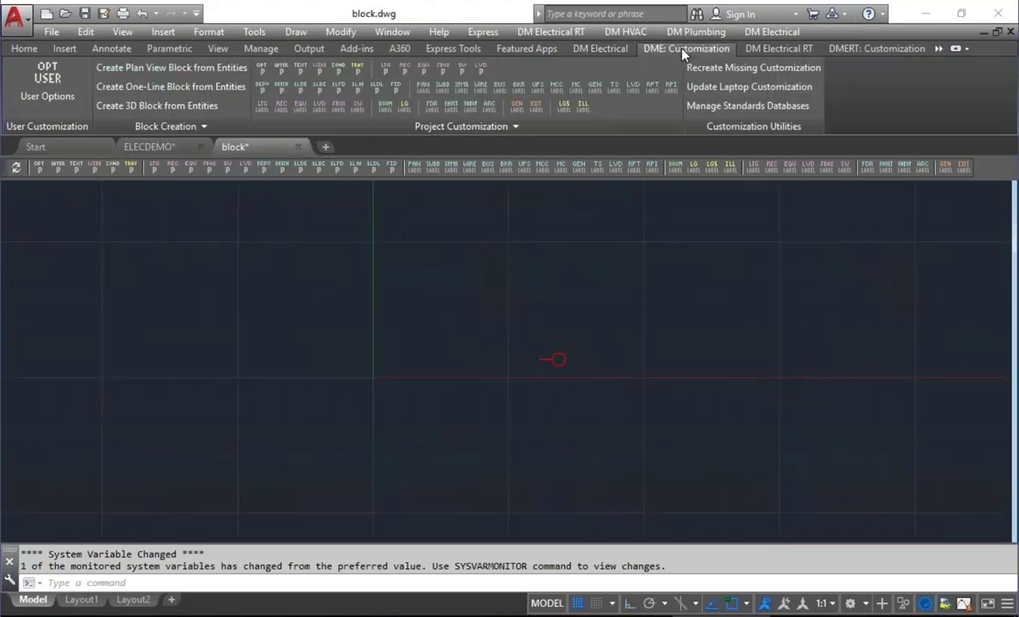
click(178, 69)
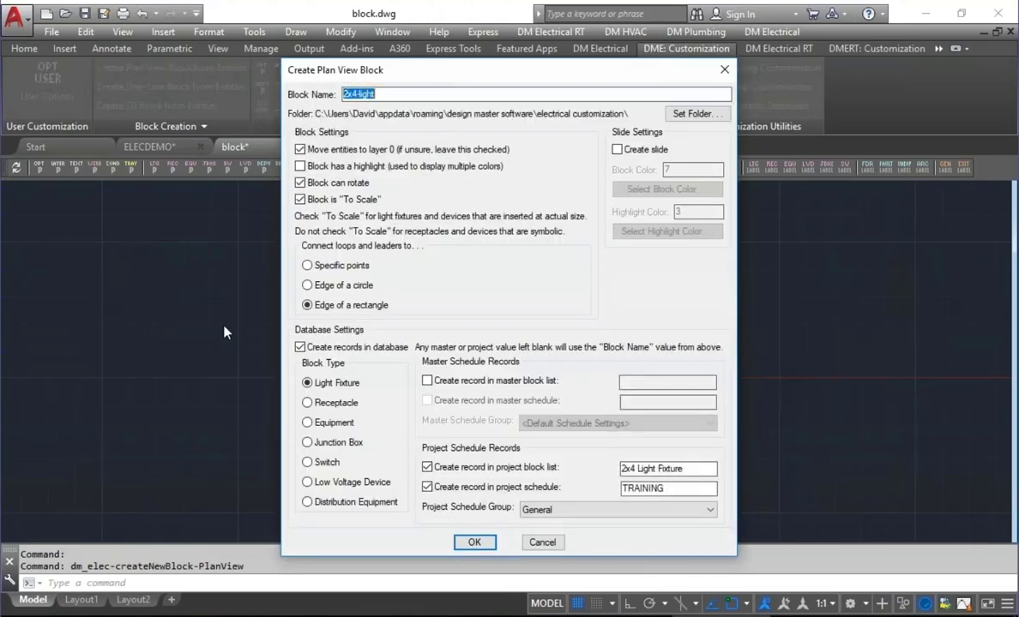
text(new-rec)
click(342, 200)
click(343, 286)
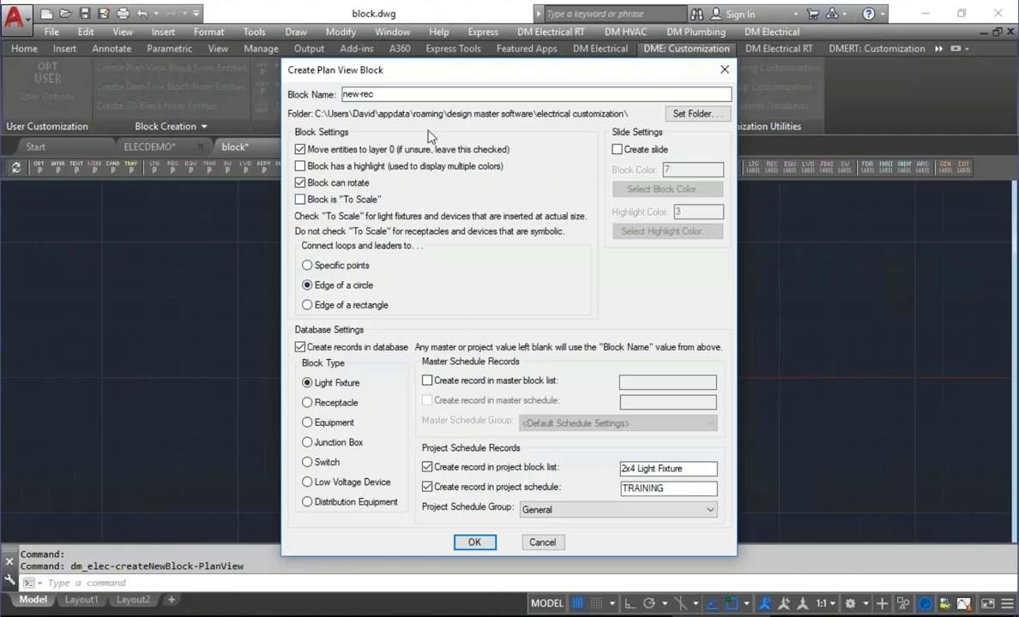
click(362, 268)
click(634, 150)
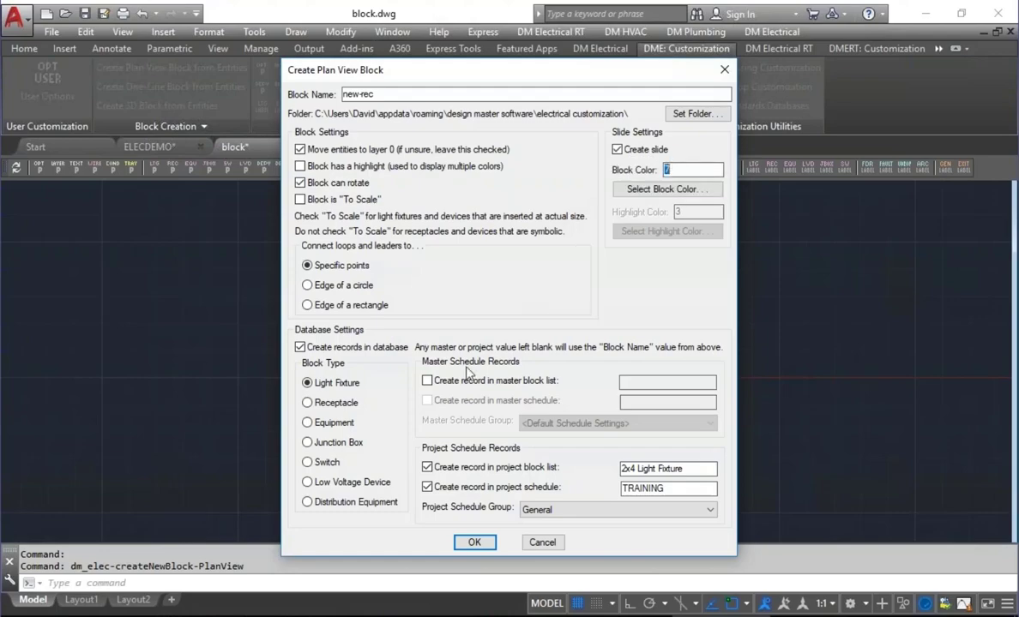
click(328, 400)
drag(623, 469, 685, 469)
text(new receptacle)
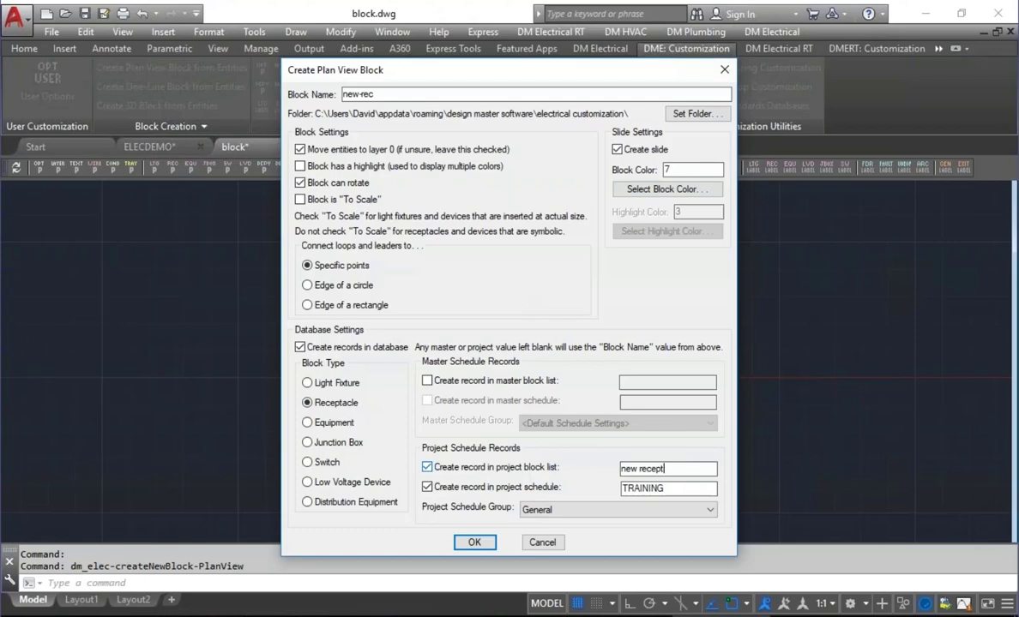
key(Tab)
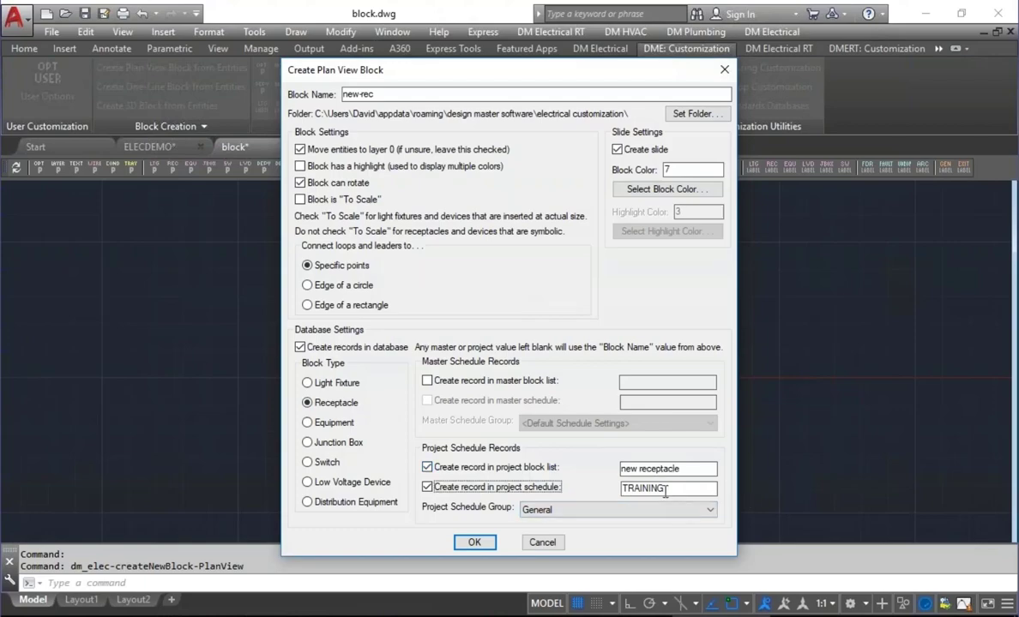
click(474, 542)
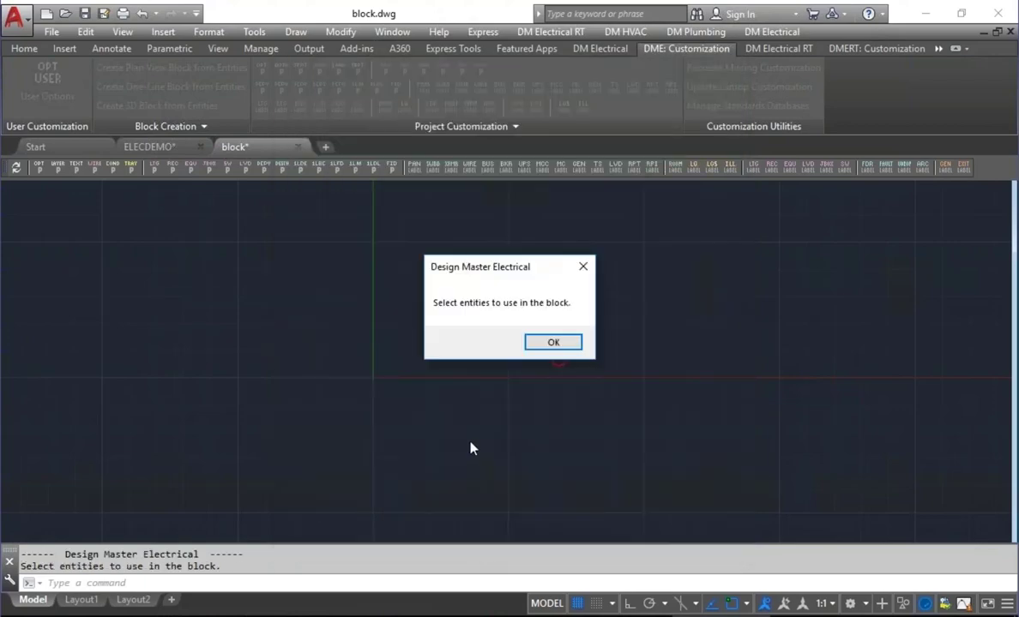
Select the red circle as the block and set its base point at the left lead
click(553, 342)
click(564, 371)
click(489, 329)
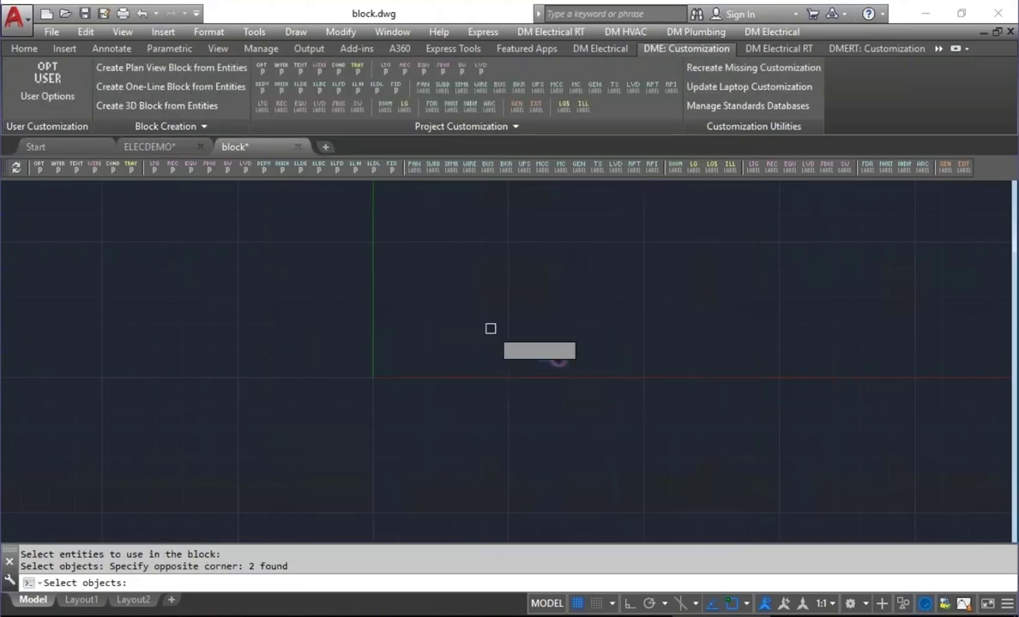
key(Return)
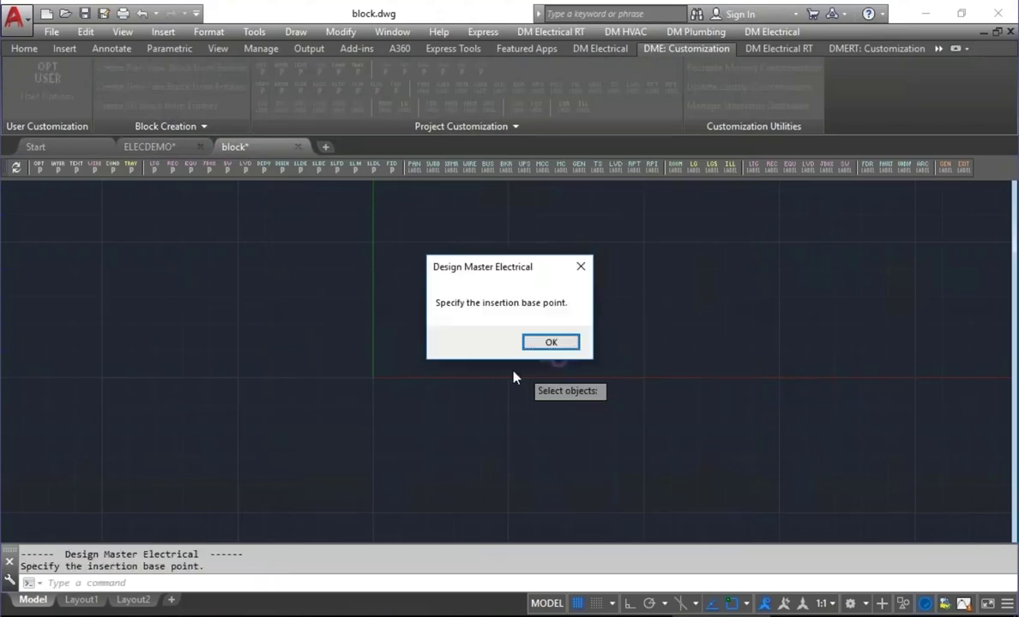
key(Return)
click(539, 359)
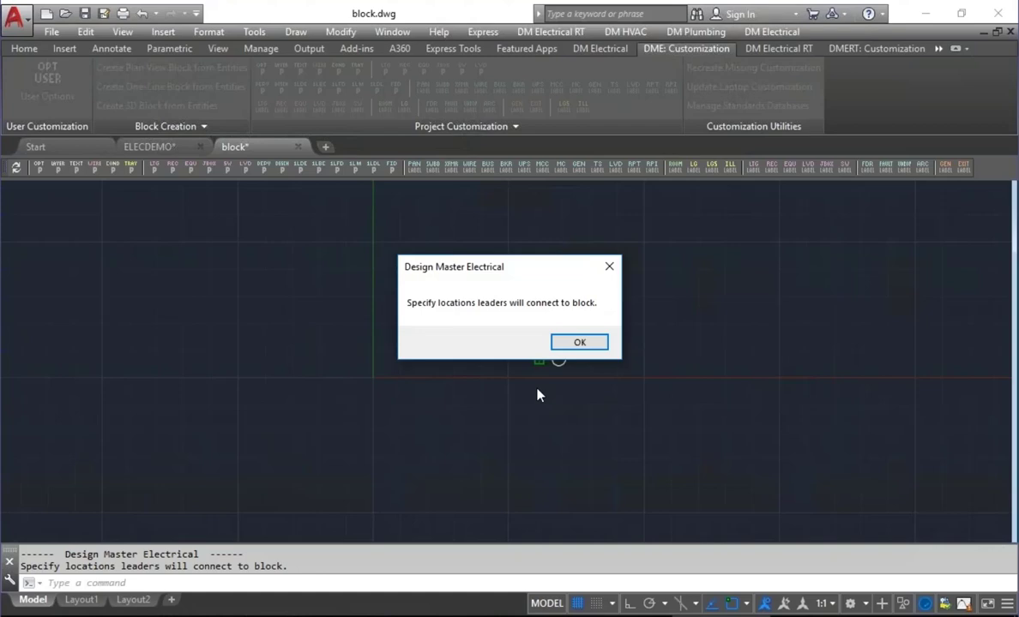
Place six Nearest-snapped leader connection points around the circle to create the block
key(Return)
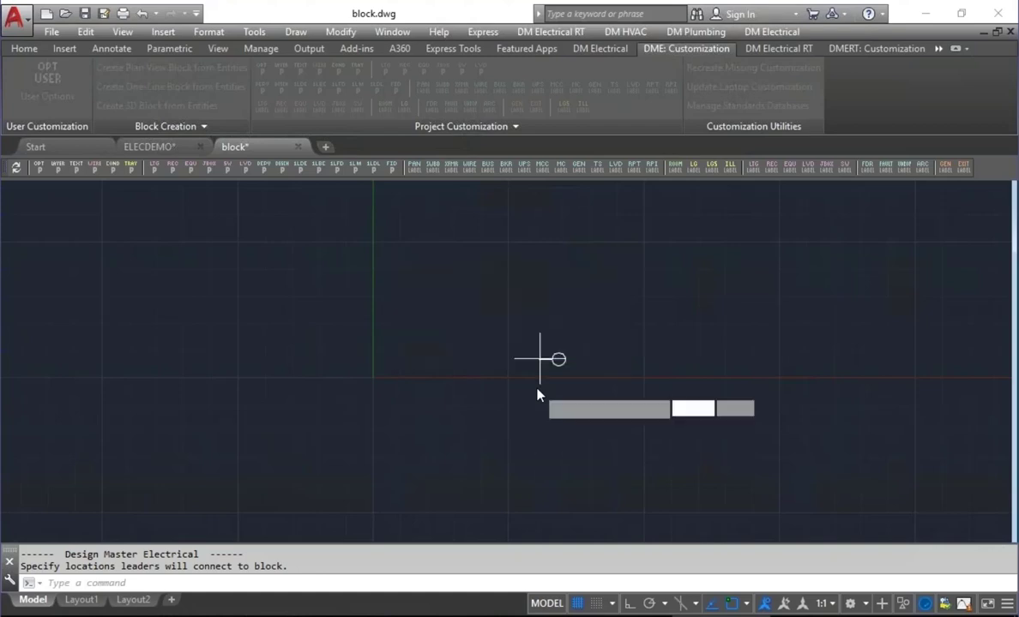
scroll(551, 358, up, 8)
text(nea)
key(Return)
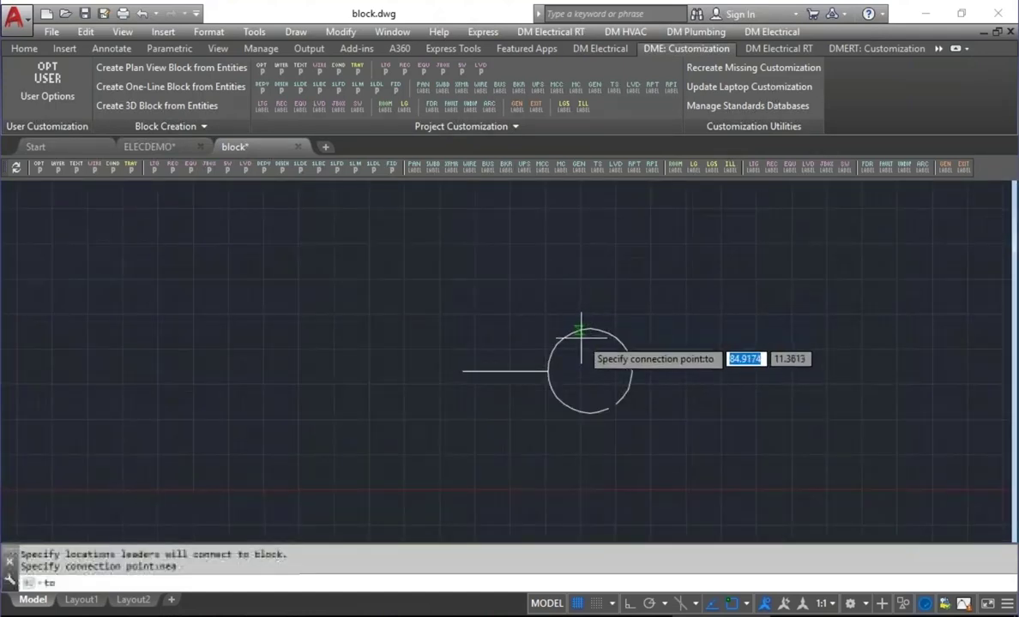
click(559, 339)
text(nea)
key(Return)
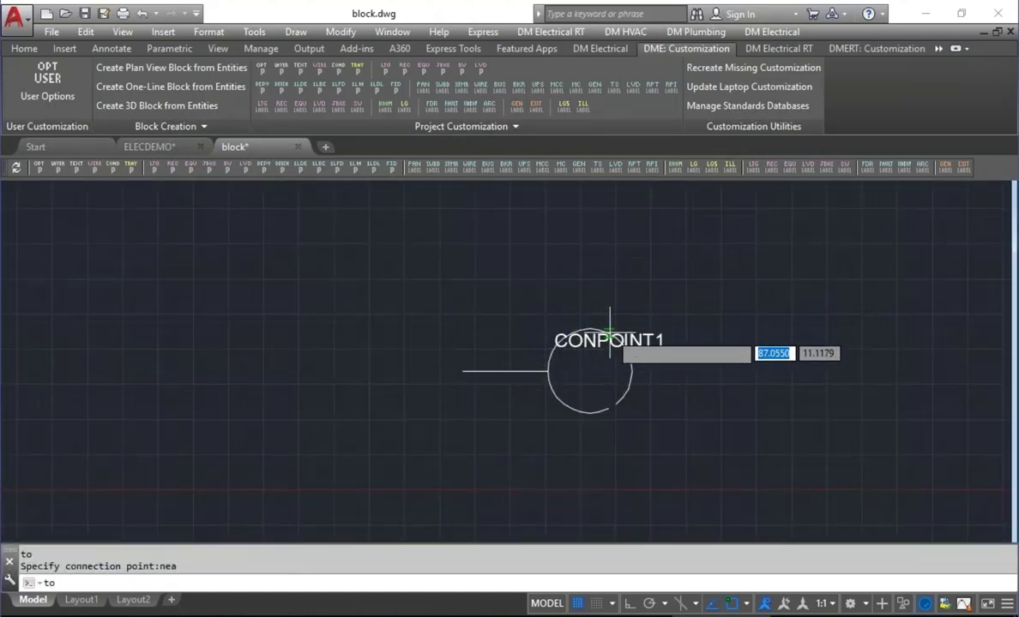
click(614, 336)
text(nea)
key(Return)
click(631, 367)
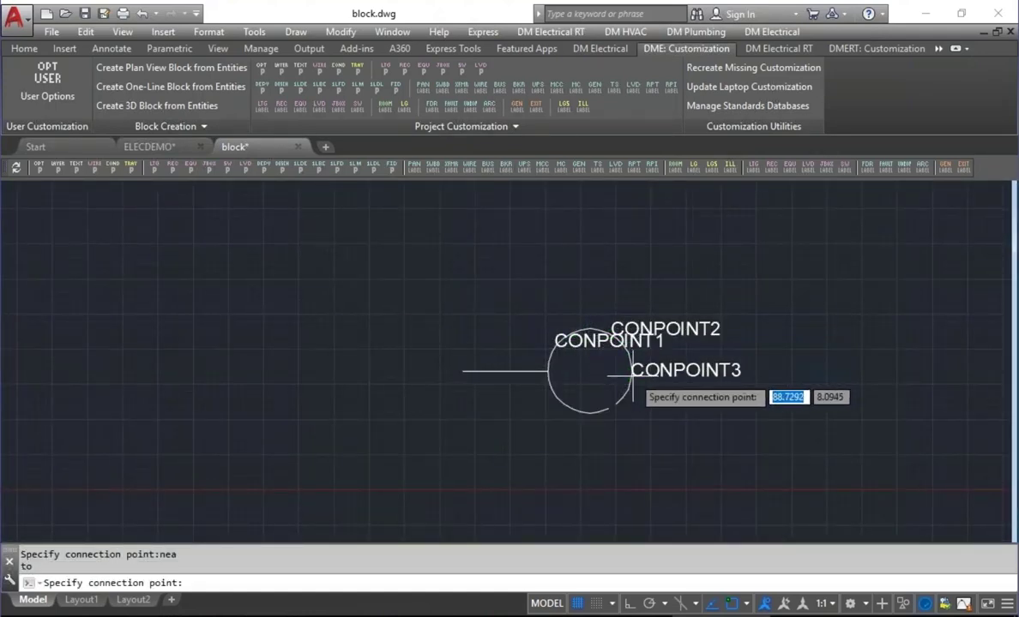
text(nea)
key(Return)
click(612, 408)
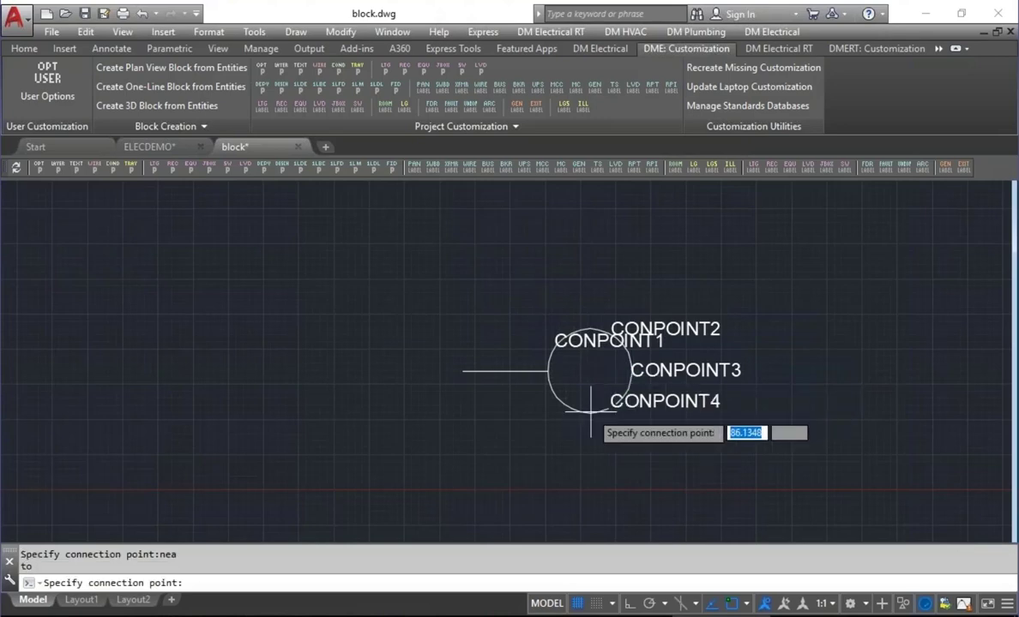
text(nea)
key(Return)
click(576, 410)
text(nea)
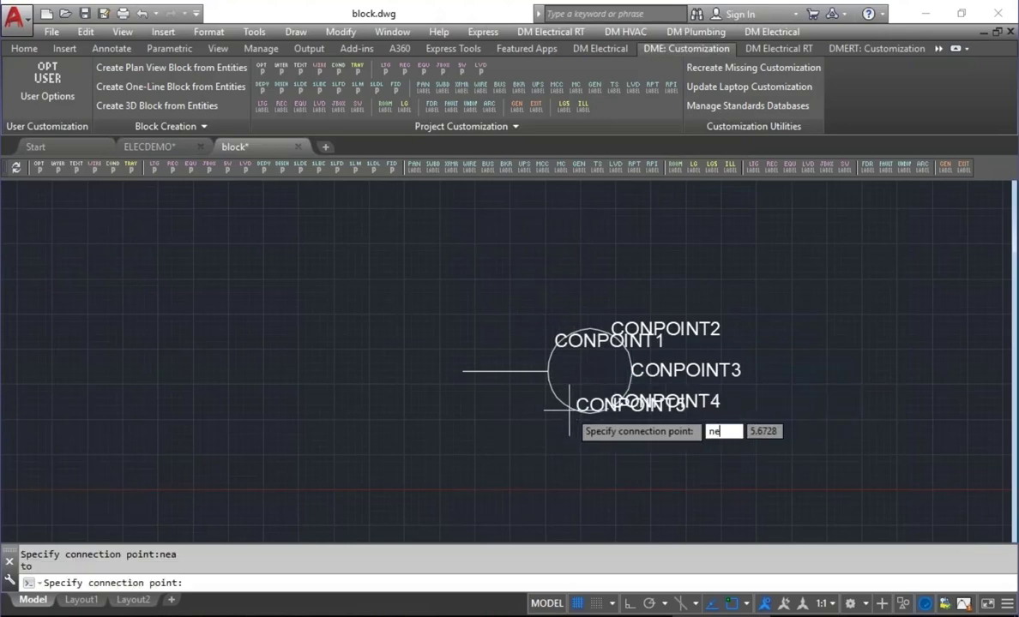
key(Return)
click(556, 399)
key(Return)
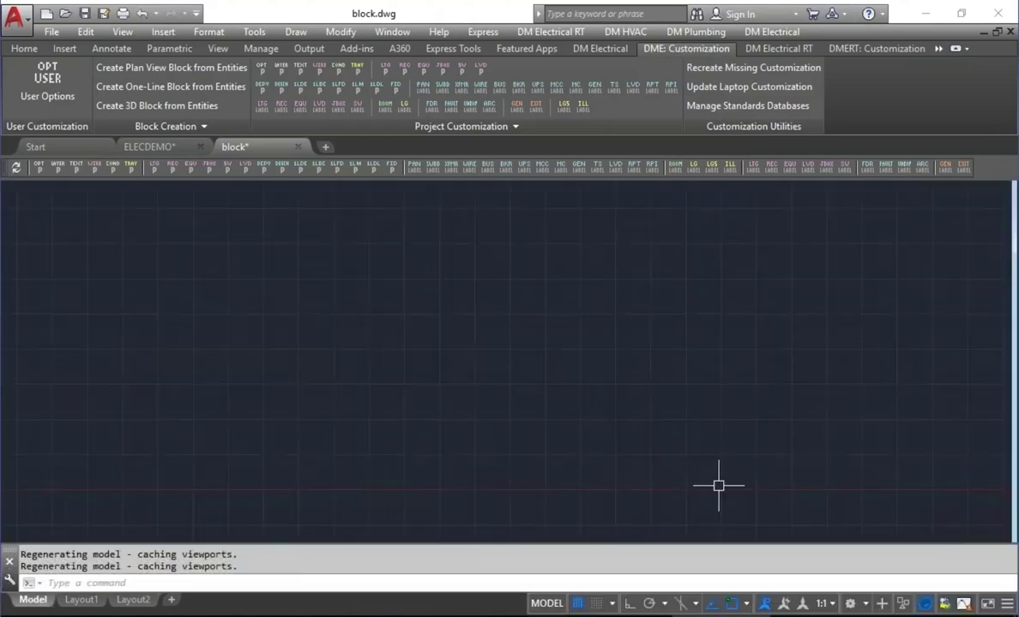
click(149, 147)
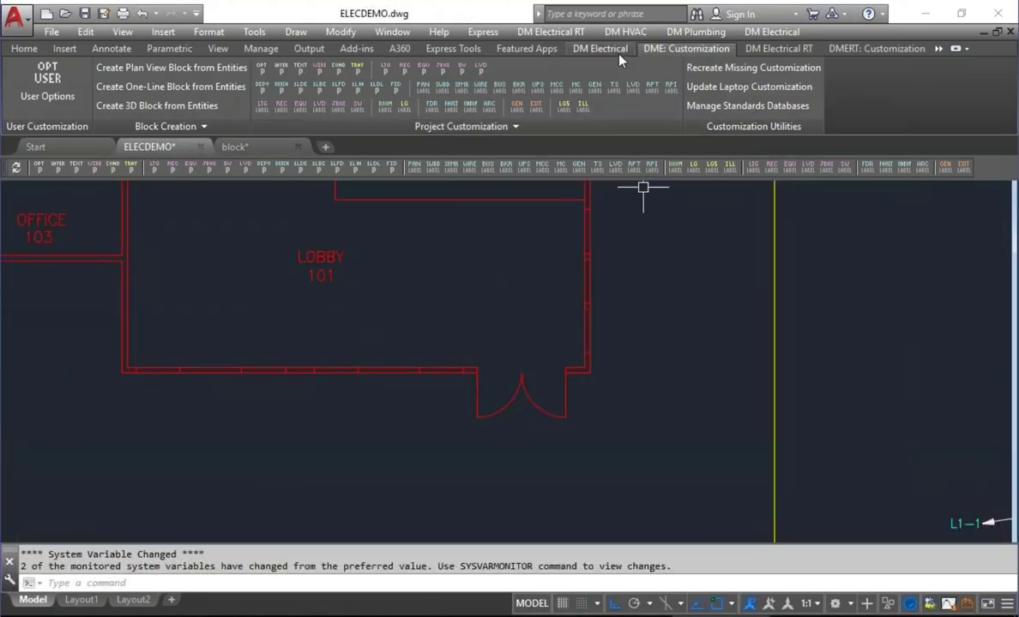
Insert two TRAINING receptacles snapped to the bottom wall of Lobby 101
click(576, 49)
click(300, 115)
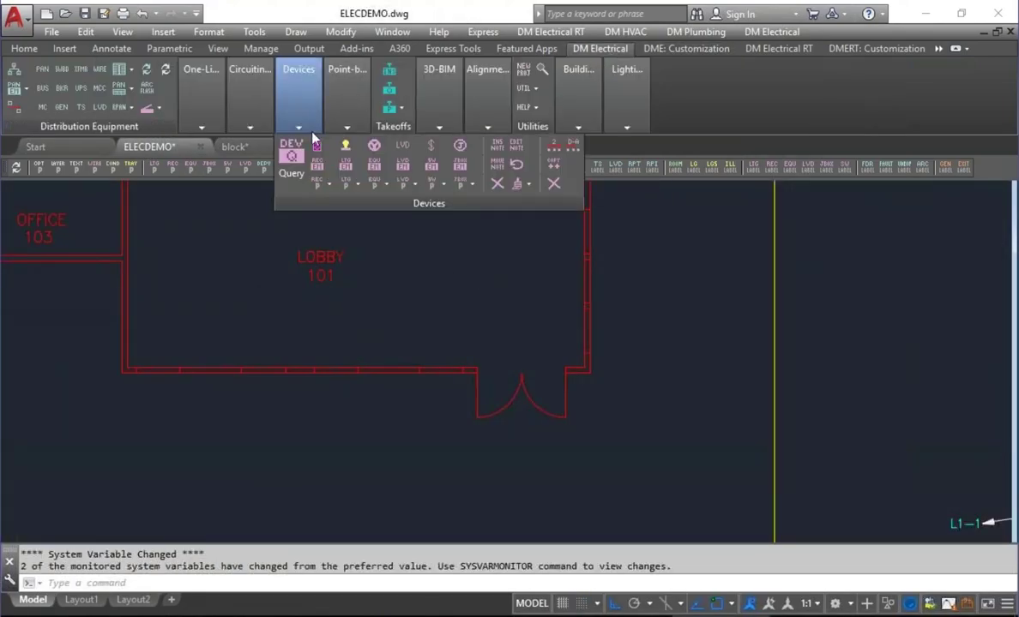
click(316, 150)
click(153, 197)
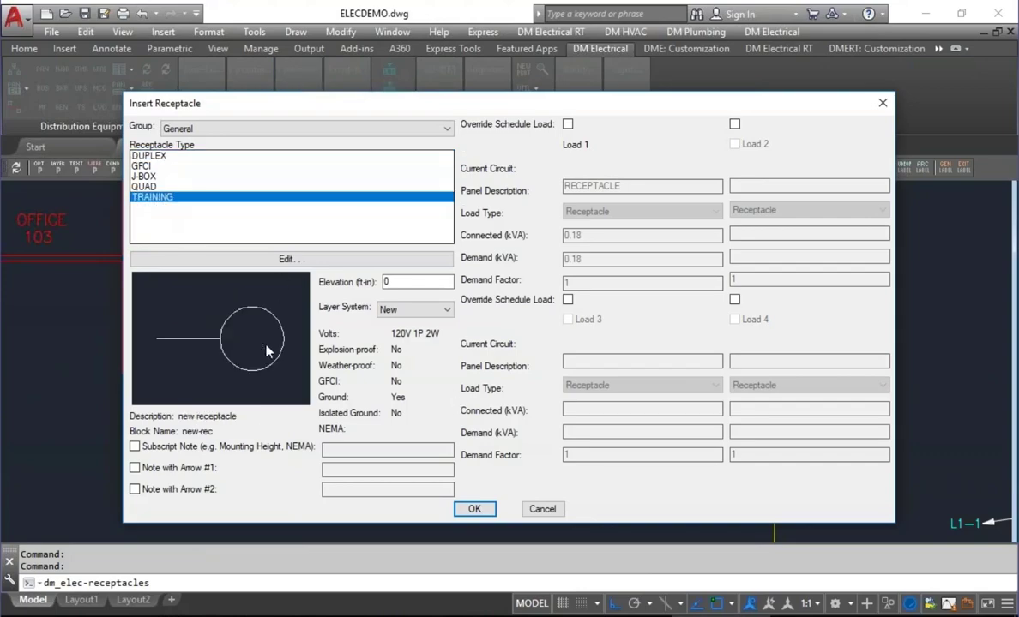
click(473, 508)
scroll(298, 315, up, 2)
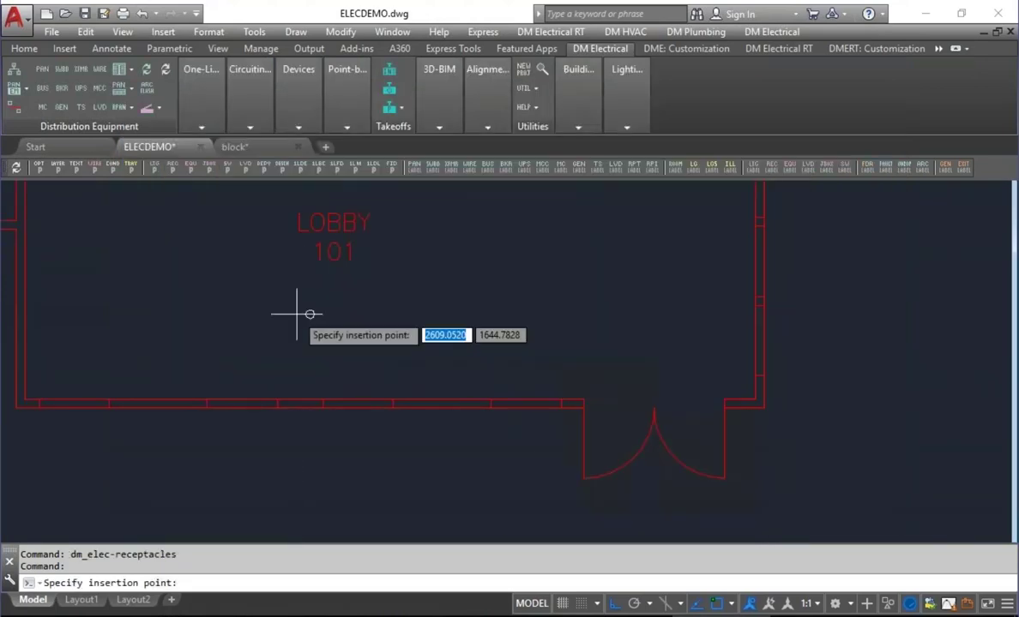
text(nwe)
key(Return)
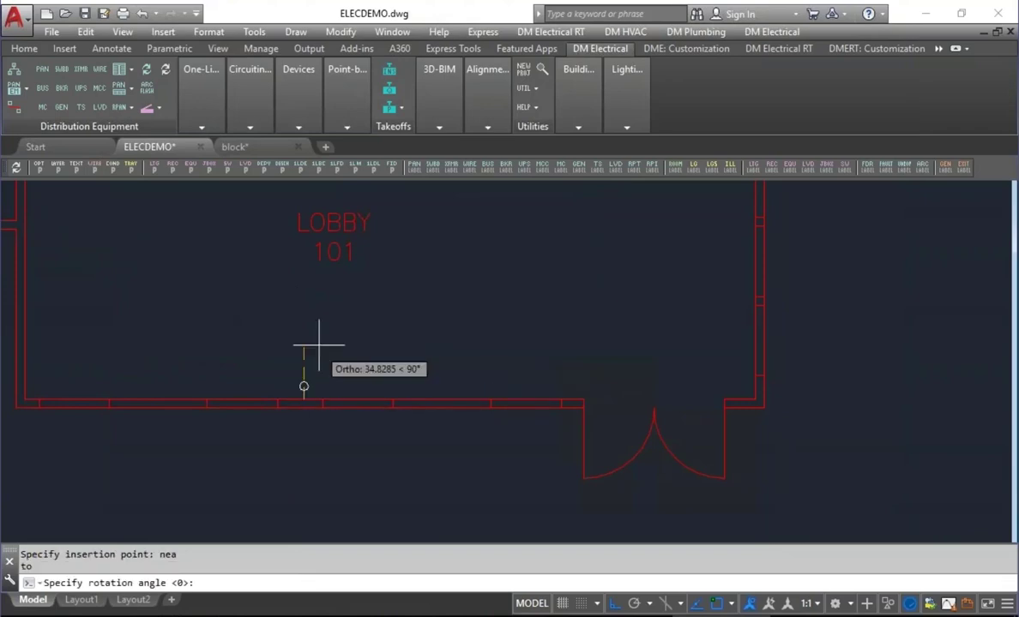
click(303, 338)
click(346, 382)
Add a TEST leader note above-right of the second receptacle
mouse_move(300, 108)
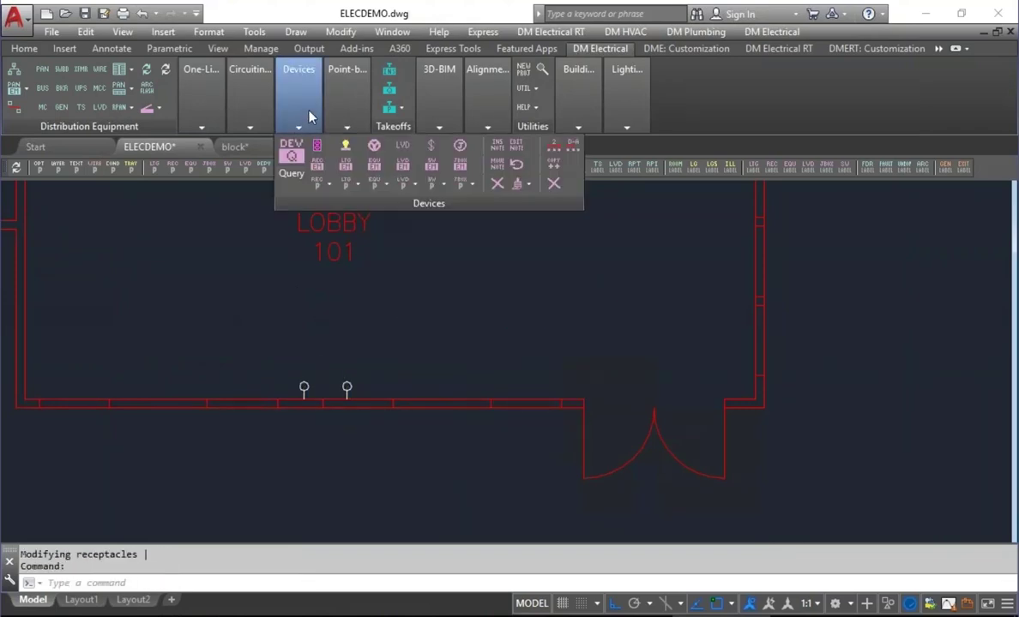
click(496, 146)
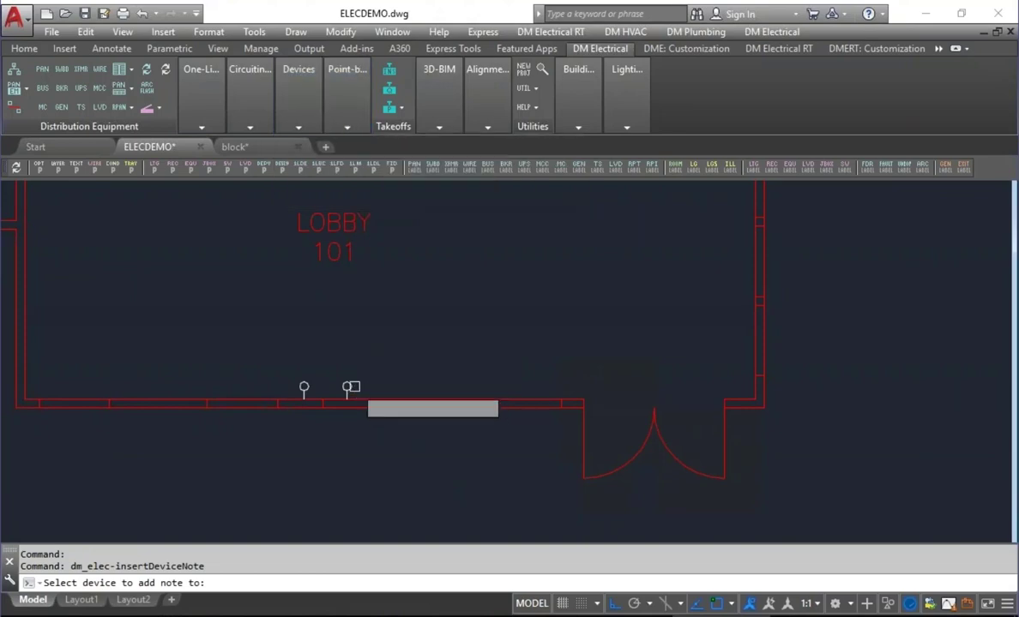
click(347, 389)
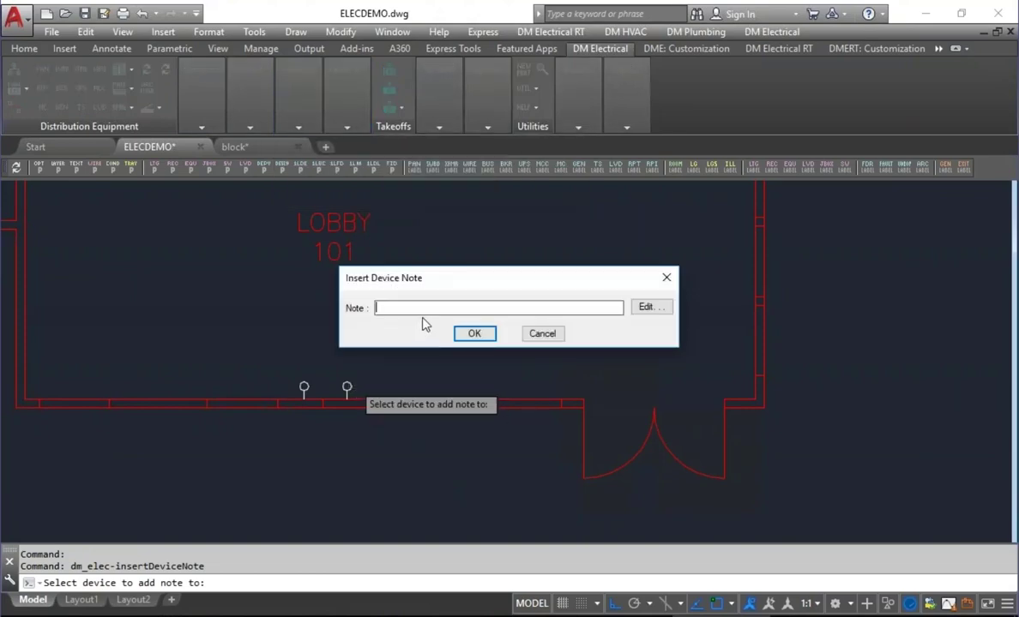
text(TEST)
key(Return)
scroll(421, 331, up, 2)
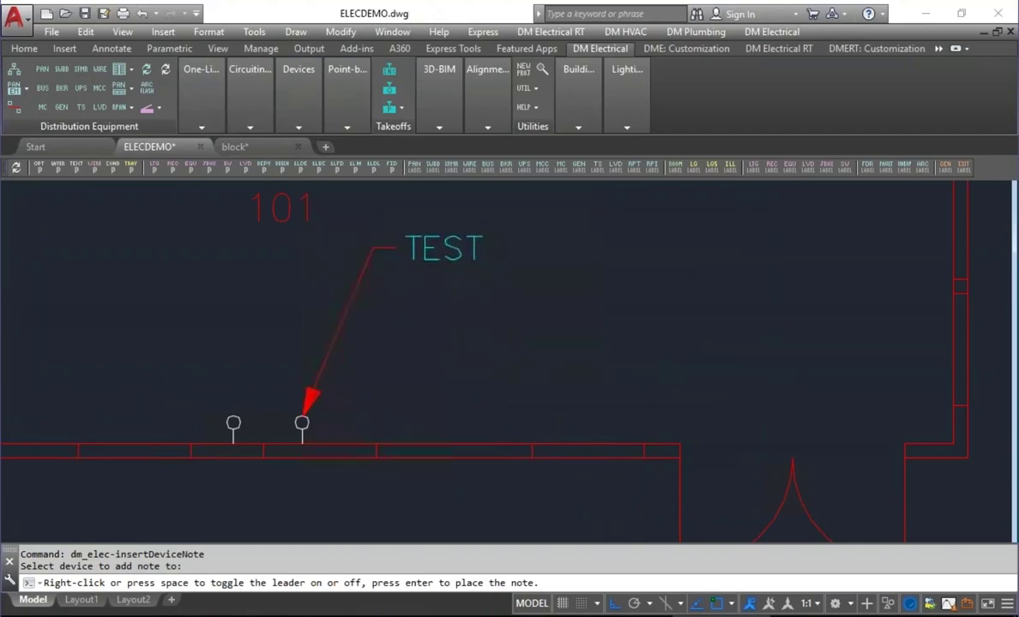
middle_drag(87, 266, 210, 255)
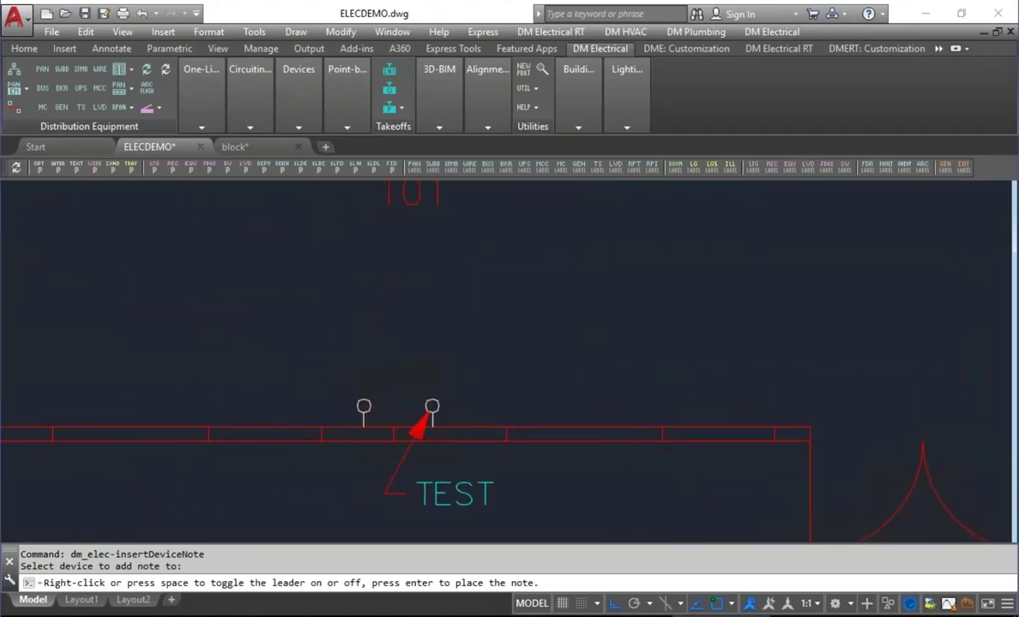
middle_drag(414, 493, 407, 362)
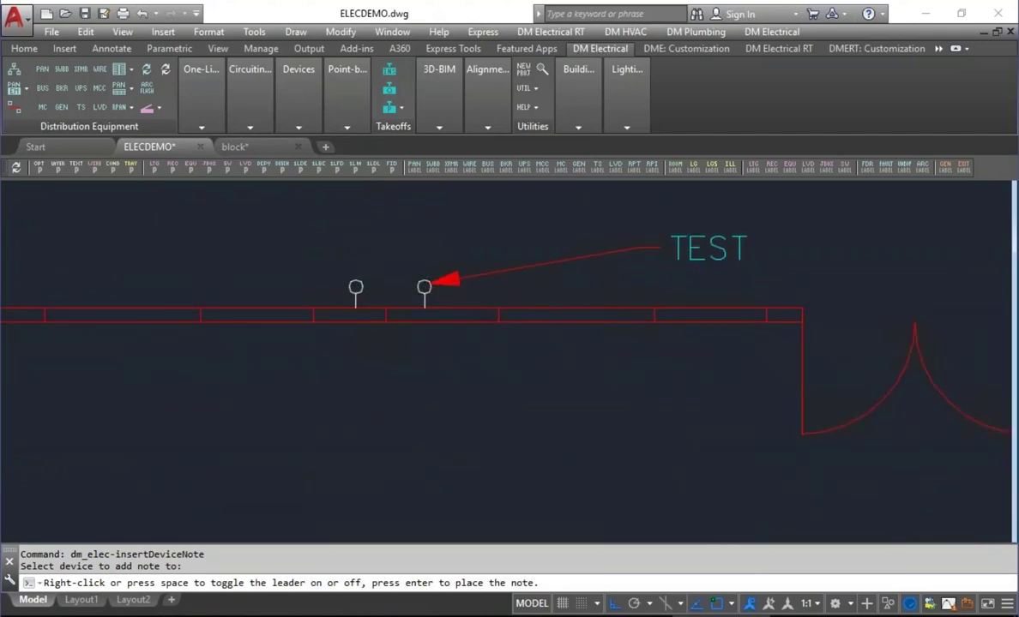
middle_drag(655, 238, 652, 356)
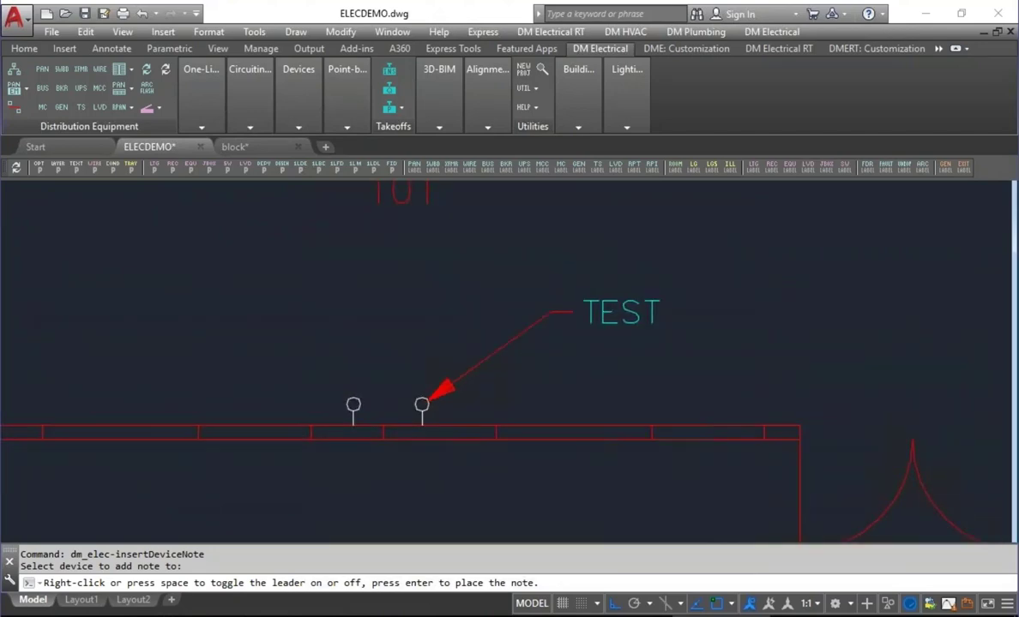
click(586, 293)
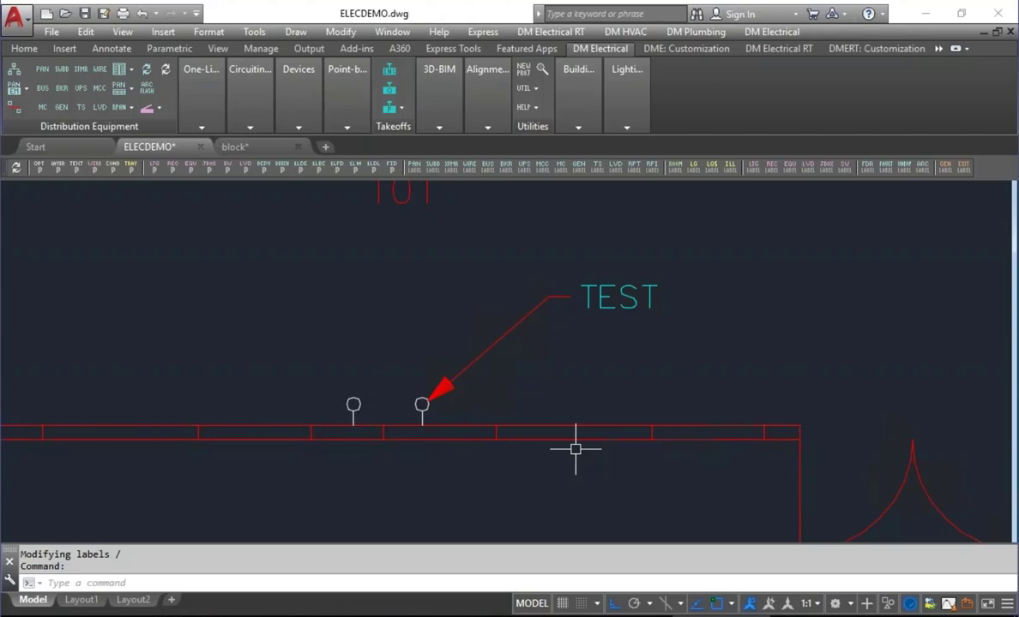
Set DIMSCALE to 48 in ELECDEMO.dwg
scroll(588, 419, down, 5)
middle_drag(592, 416, 473, 411)
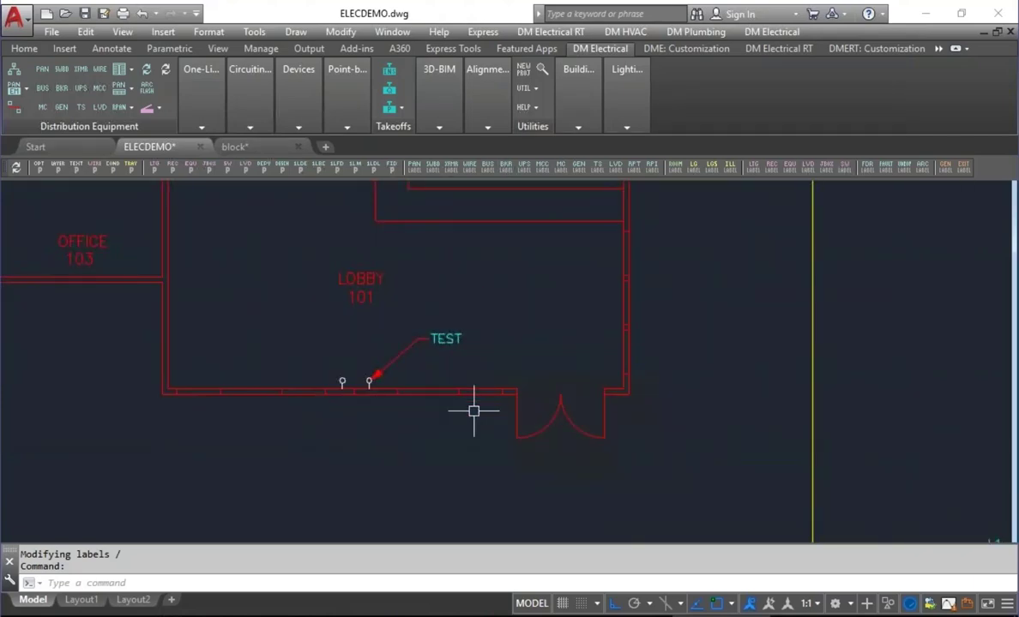
text(dimscale)
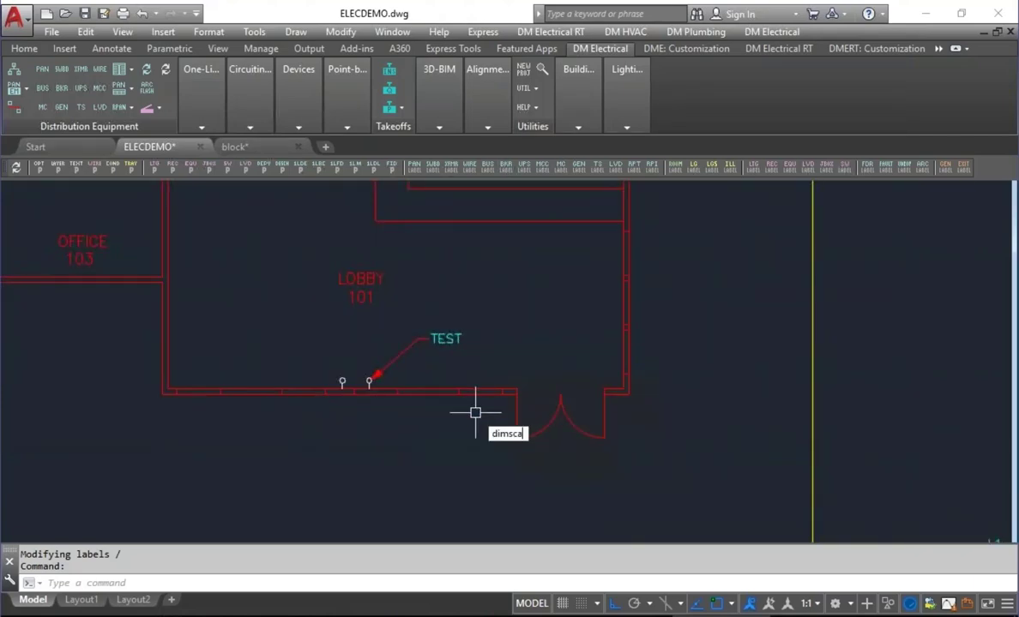
key(Return)
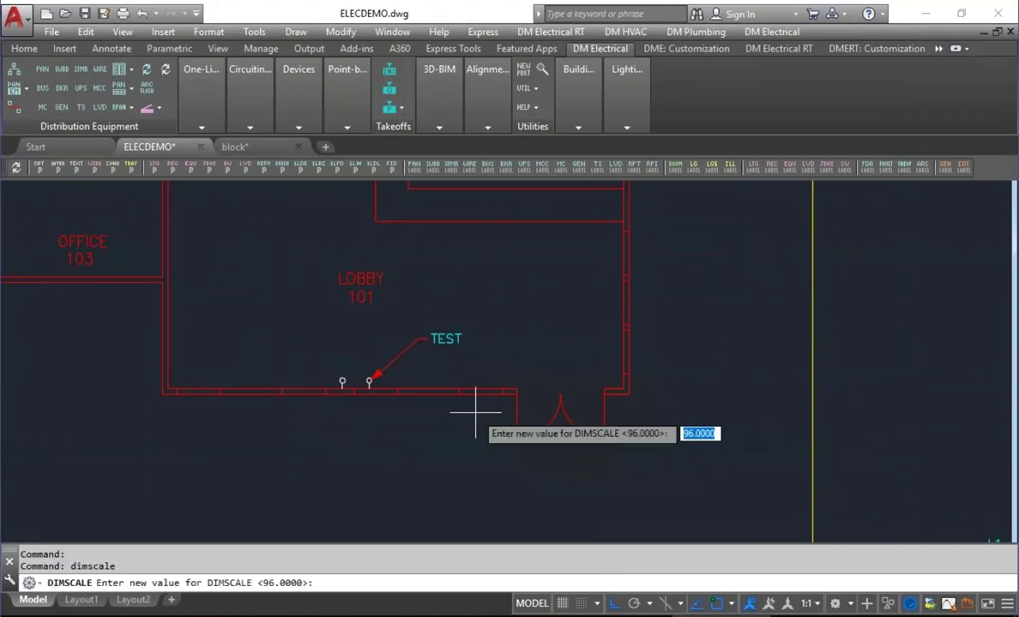
text(48)
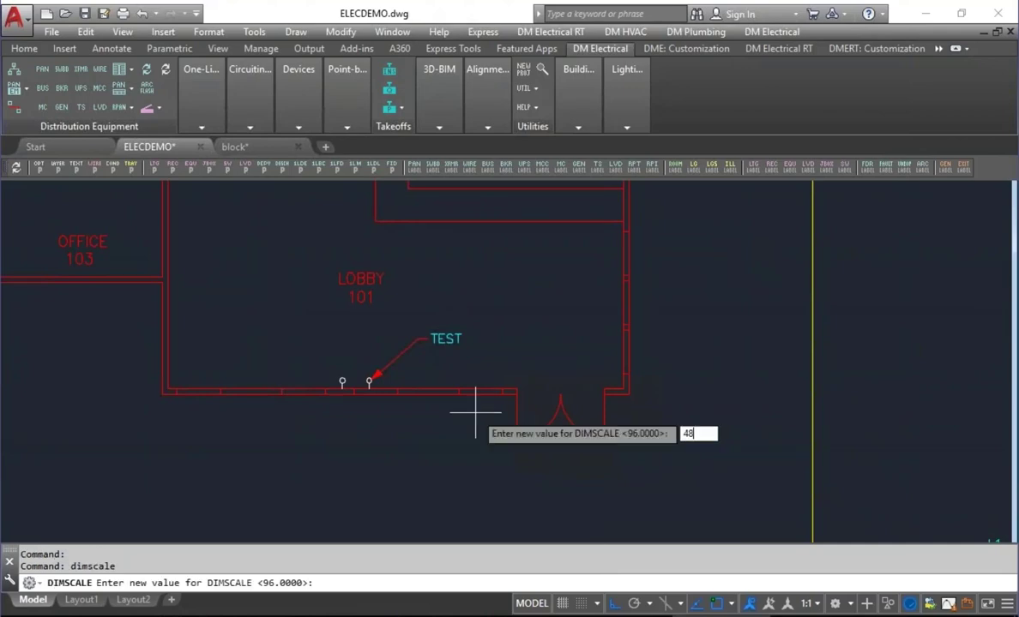
key(Return)
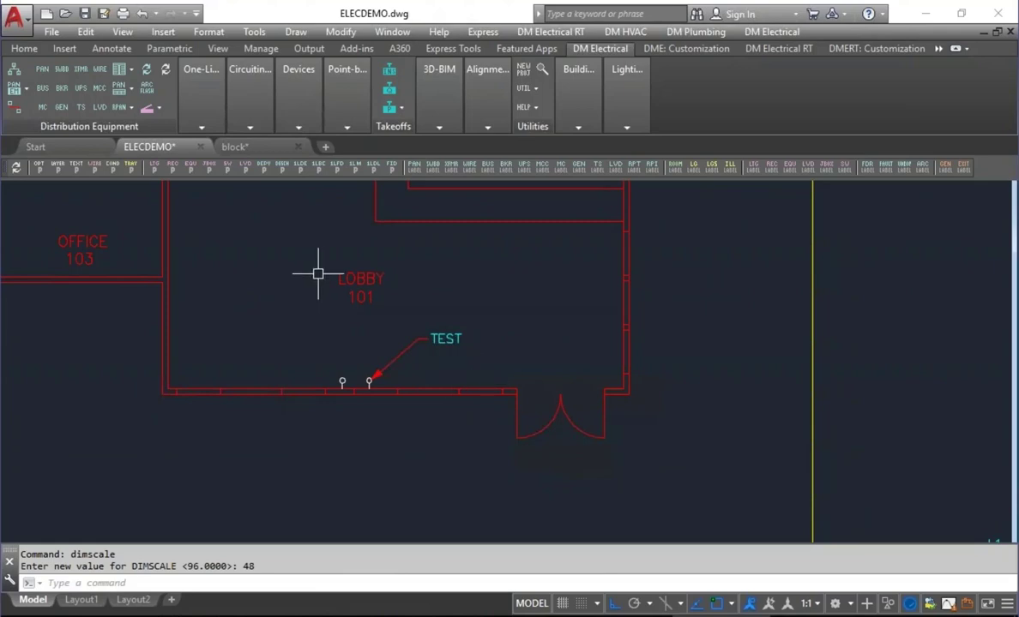
click(291, 86)
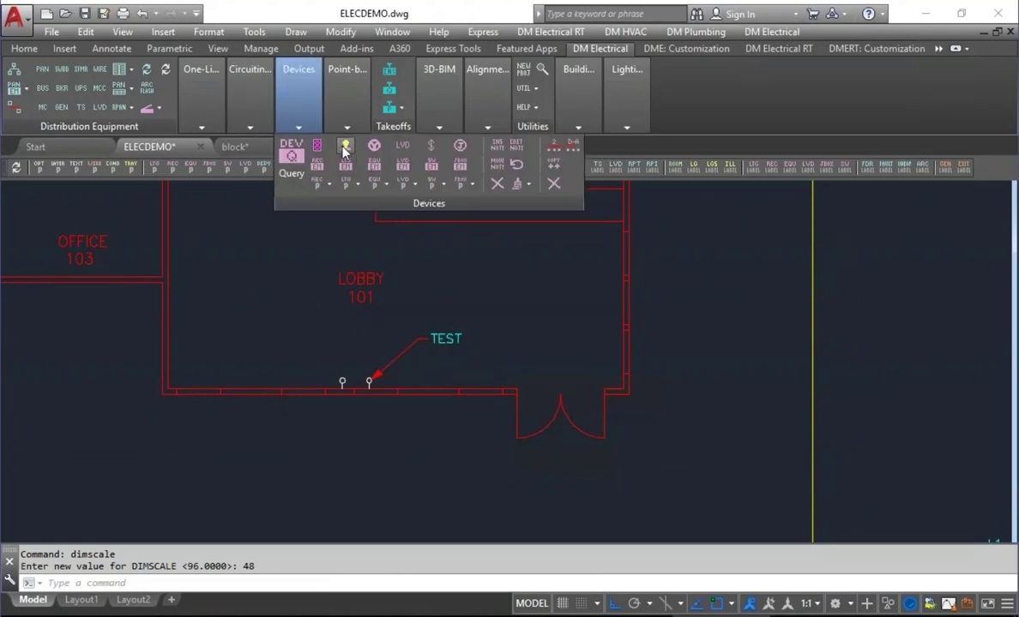
Insert a TRAINING 2x4-light fixture directly above the left L1-1 fixture at default rotation
click(317, 144)
click(474, 528)
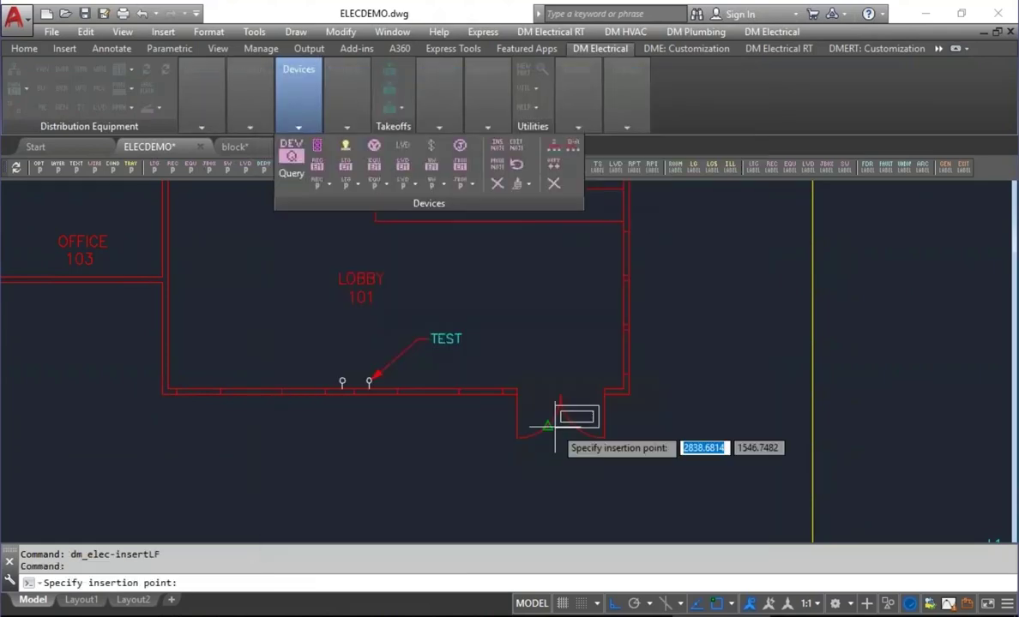
scroll(555, 414, down, 5)
scroll(566, 397, up, 6)
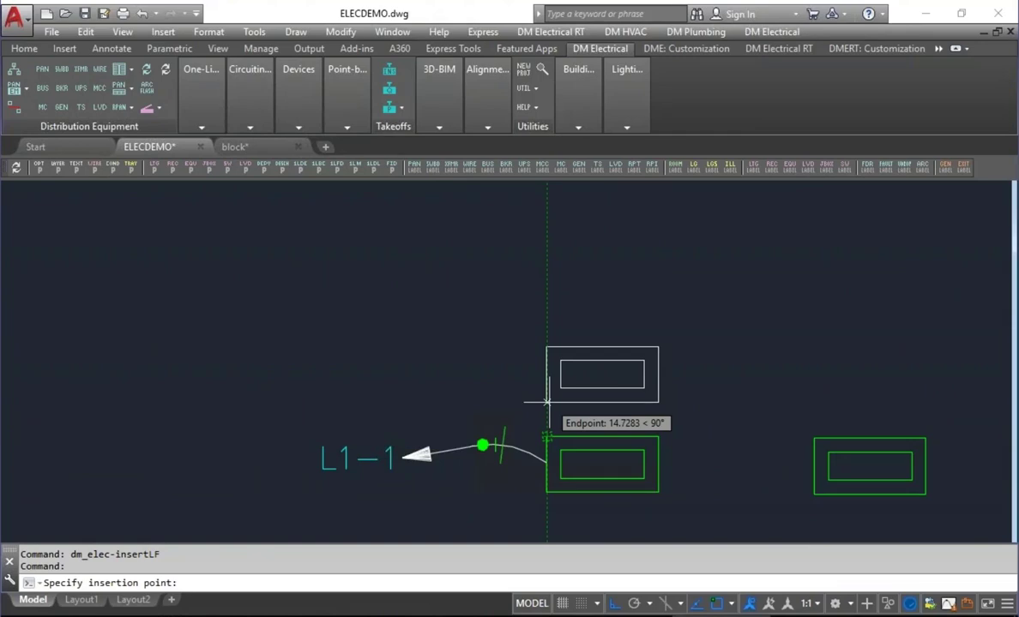
click(546, 402)
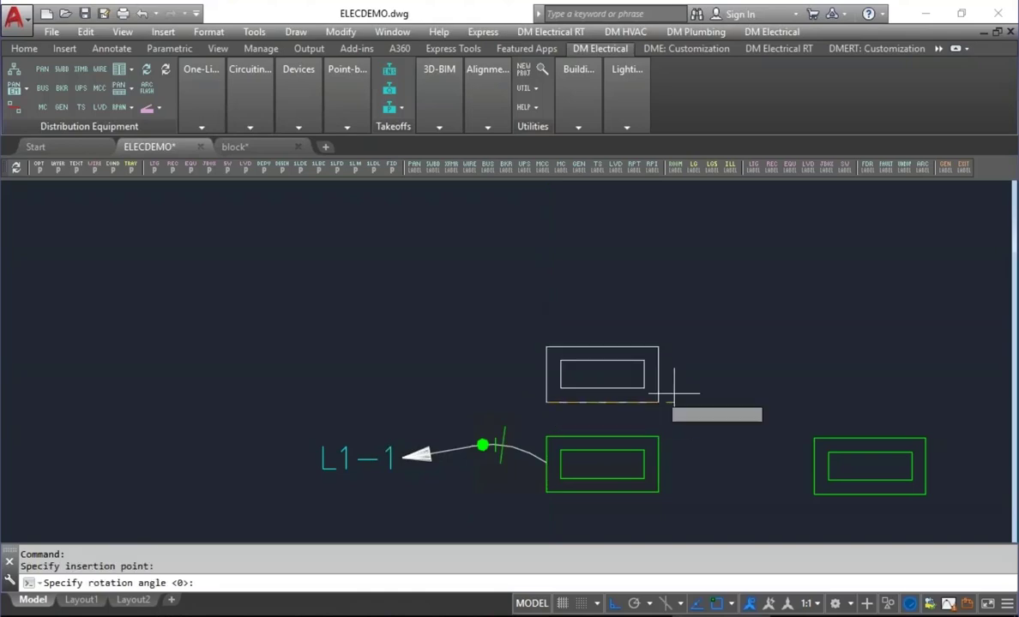
key(Return)
scroll(704, 386, down, 2)
key(Escape)
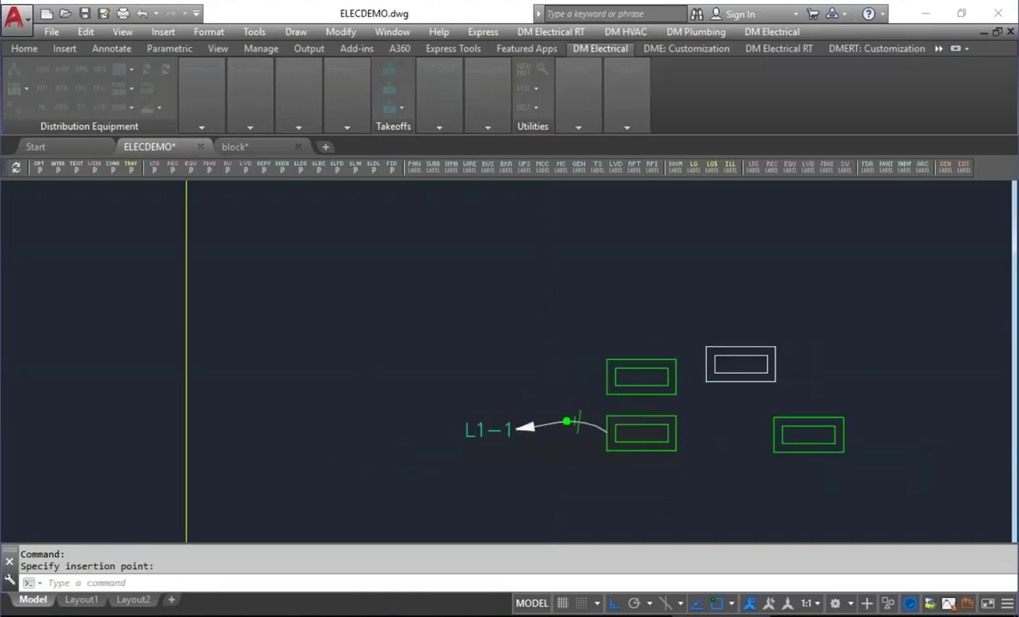
scroll(632, 435, down, 2)
scroll(631, 435, down, 2)
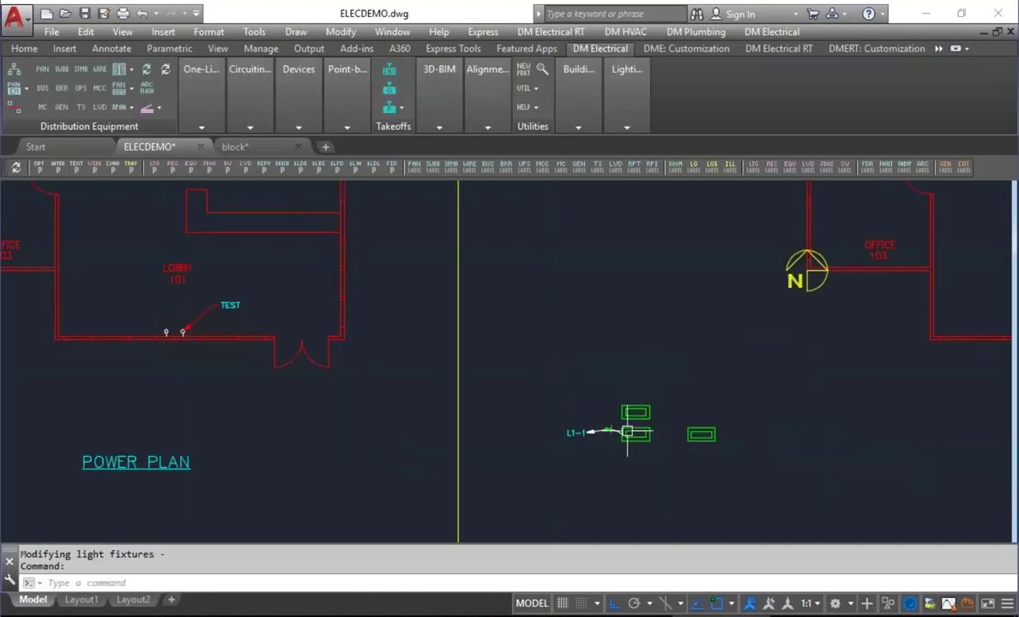
middle_drag(216, 359, 485, 336)
scroll(484, 336, up, 5)
scroll(432, 303, up, 2)
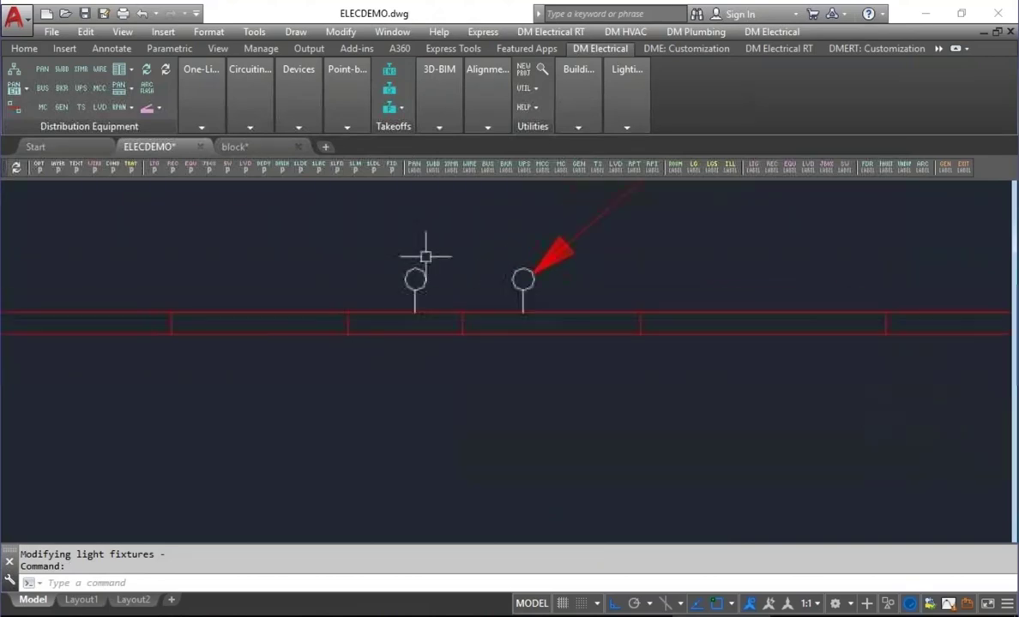
Insert one more receptacle upright on the wall, left of the new-rec receptacles
click(300, 124)
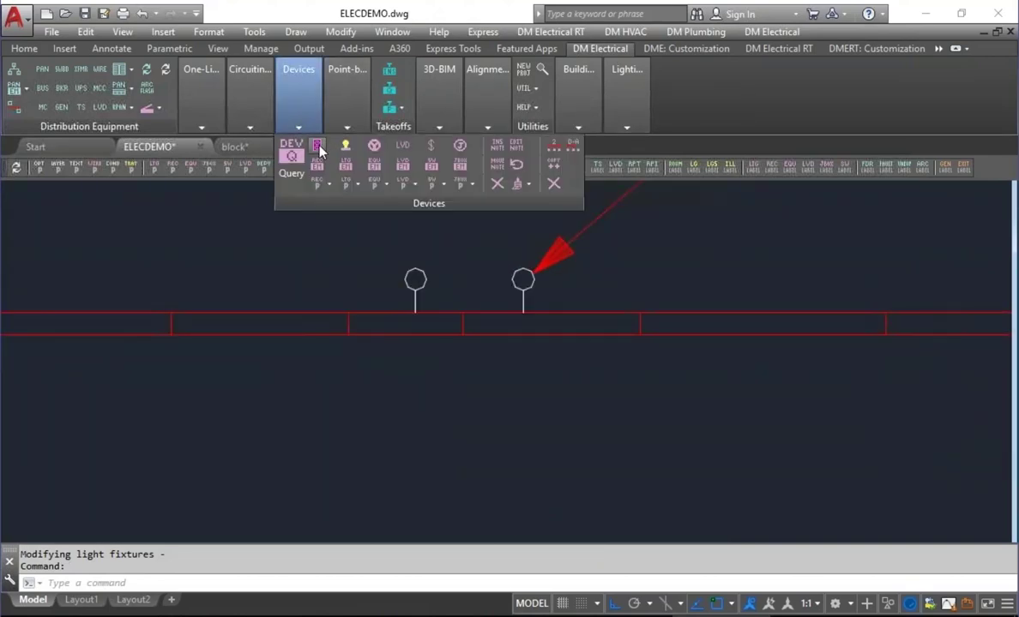
click(319, 148)
click(474, 509)
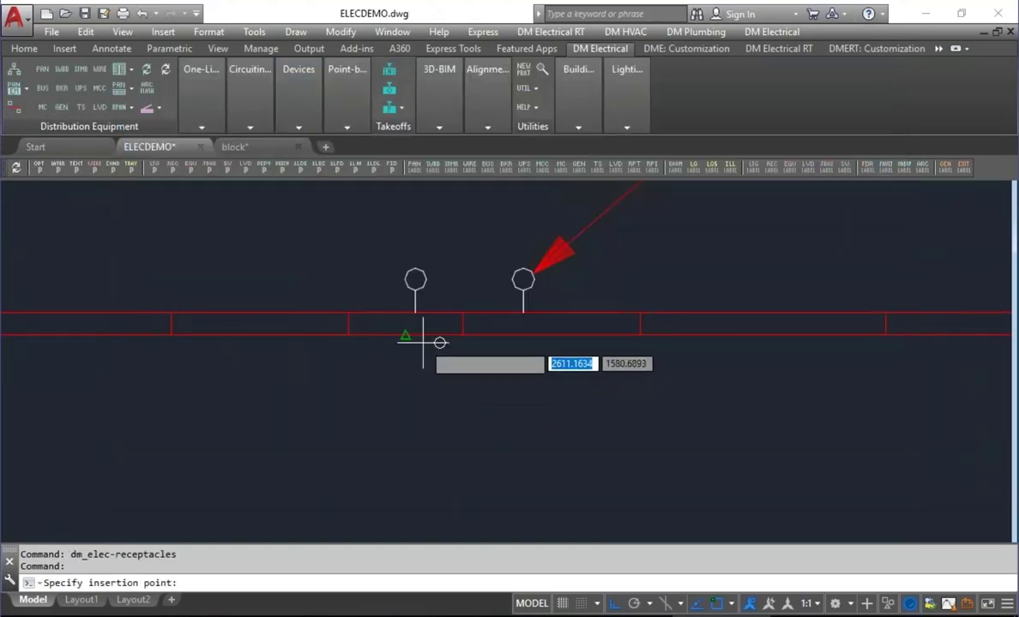
text(nea)
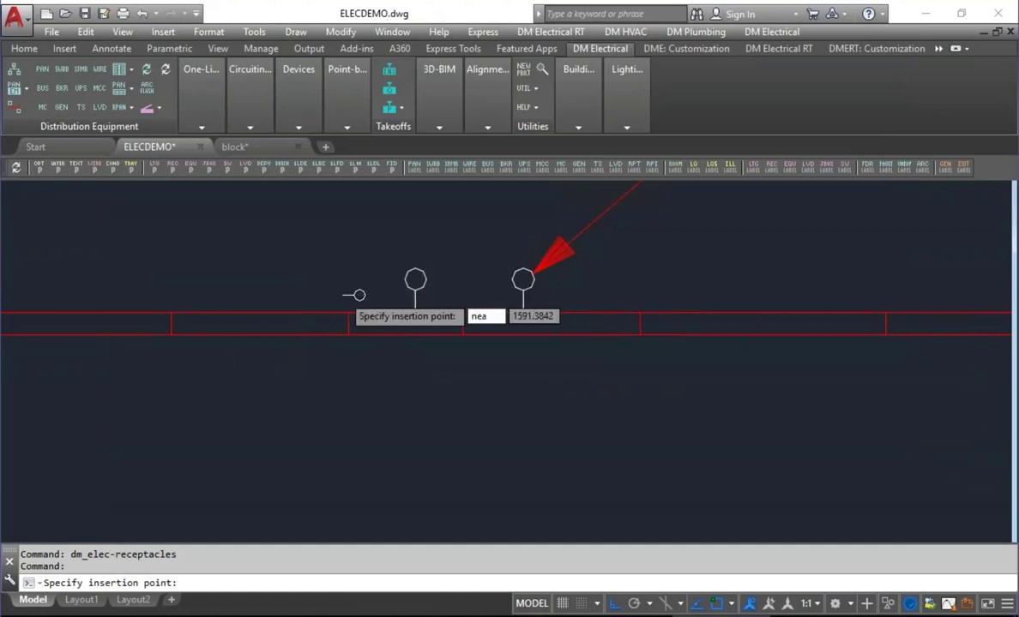
key(Return)
click(332, 311)
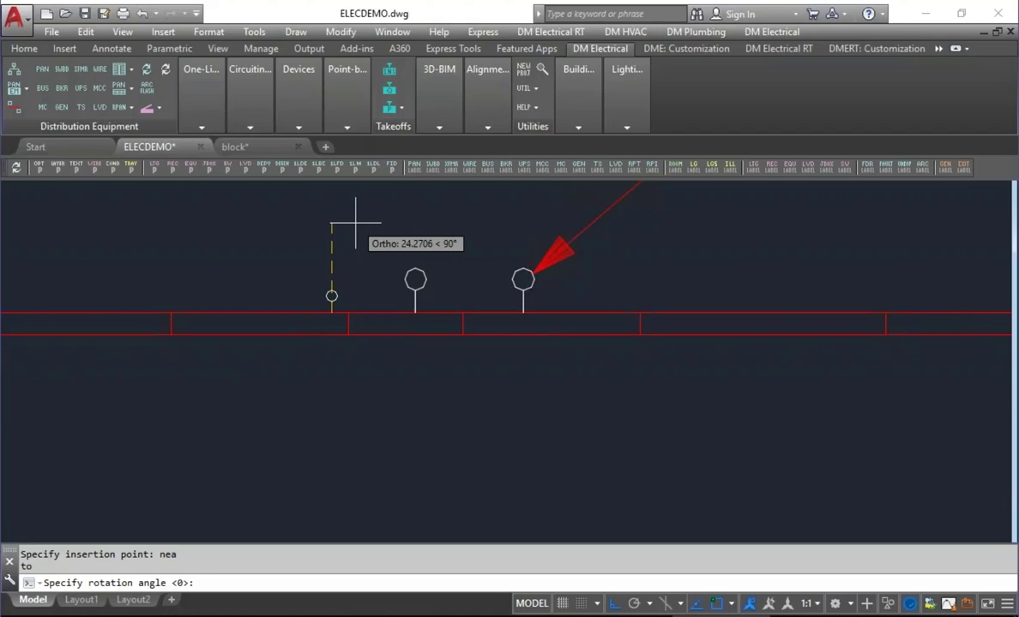
click(355, 223)
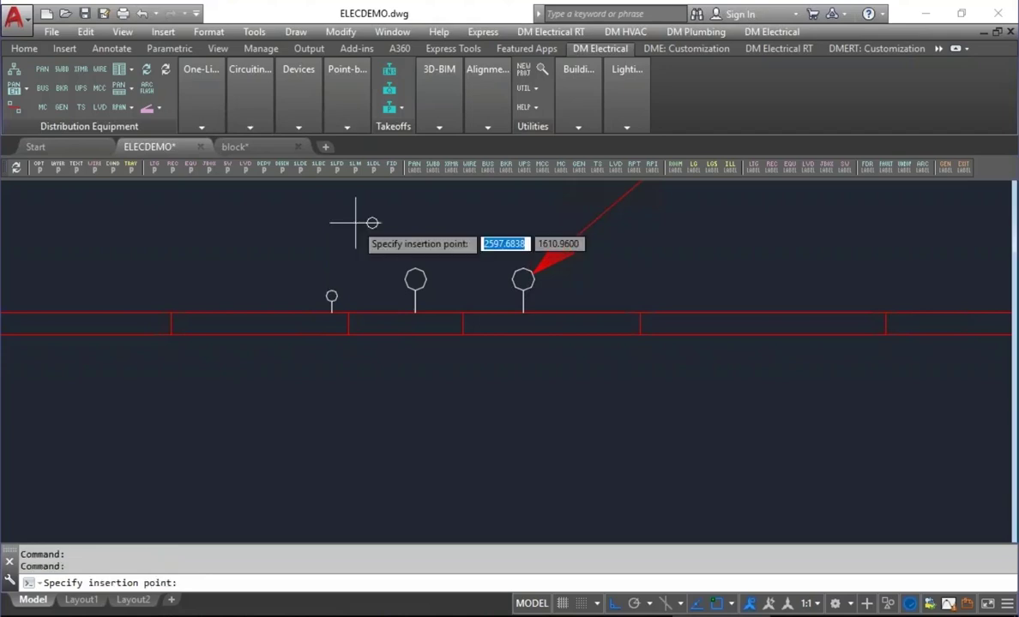
key(Escape)
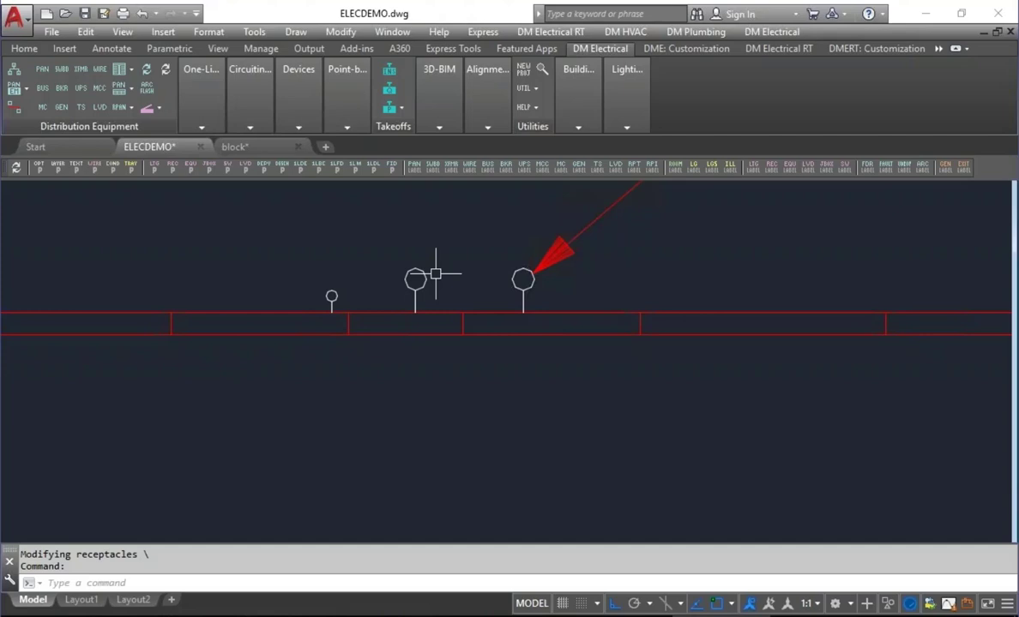
Coordinate the drawings with the database, check Lobby 101 labels, then switch to Training 5-16-19
click(770, 32)
mouse_move(836, 434)
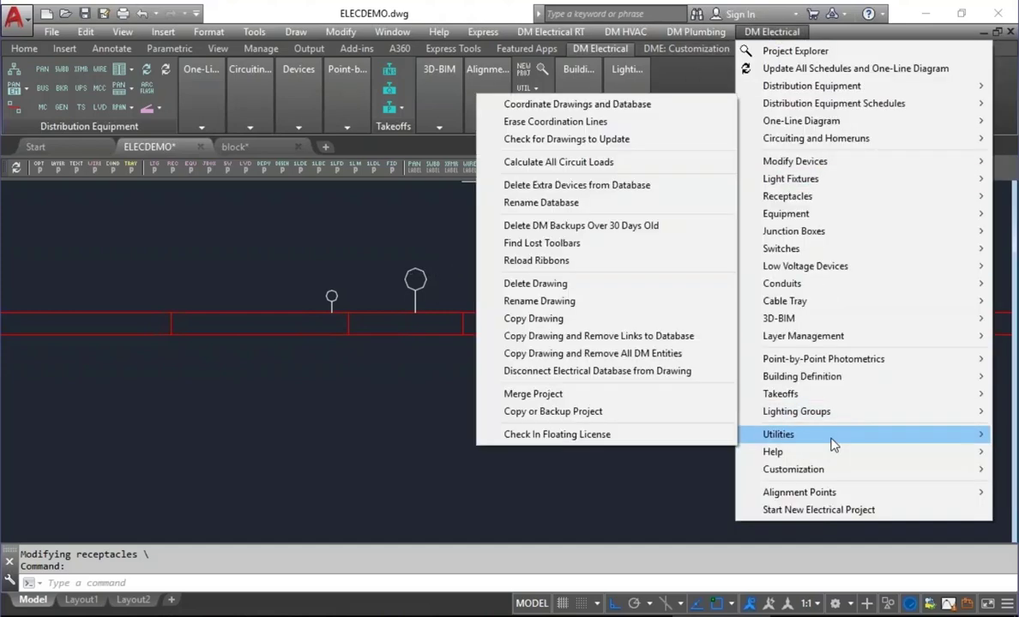
click(619, 104)
click(475, 488)
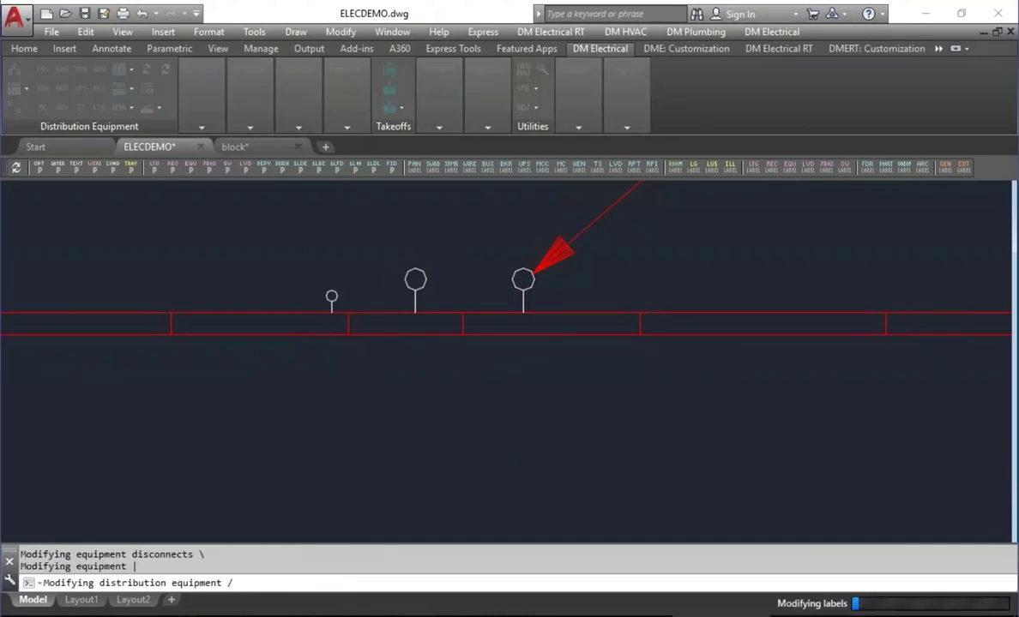
scroll(648, 300, down, 2)
middle_drag(649, 300, 520, 463)
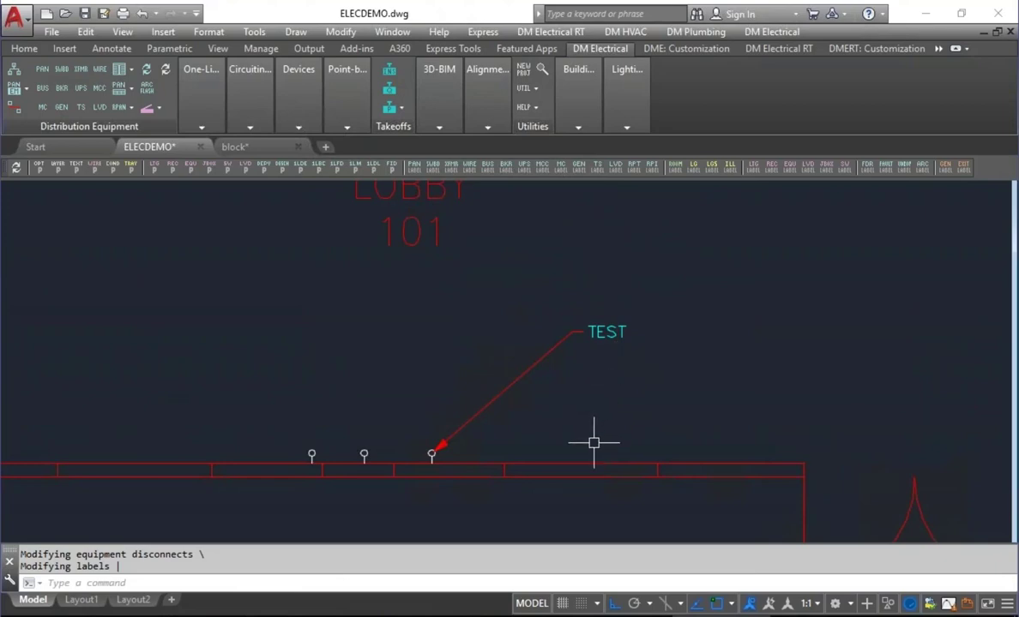
middle_drag(596, 446, 655, 343)
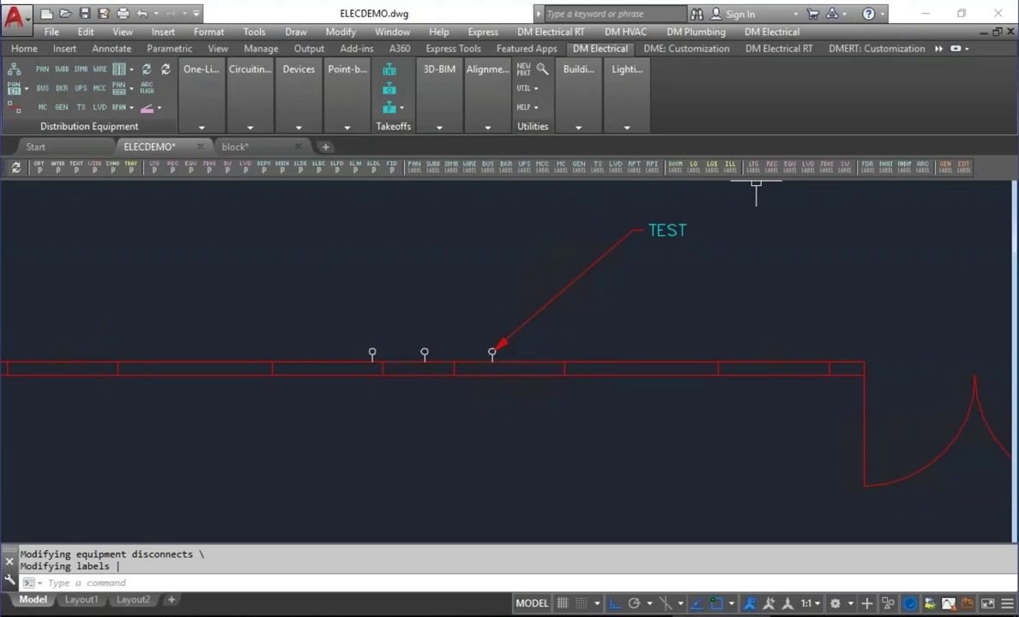
key(alt+Tab)
key(alt+Tab)
Open feeder-taps.png in Photos to review the feeder tap rules, then return to ELECDEMO
click(463, 275)
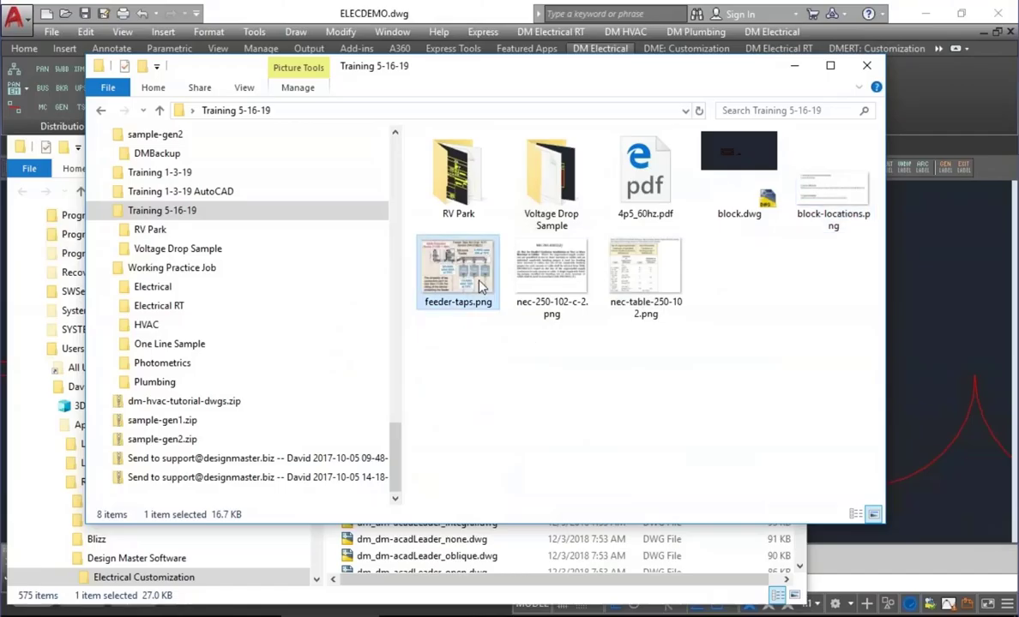
double_click(480, 288)
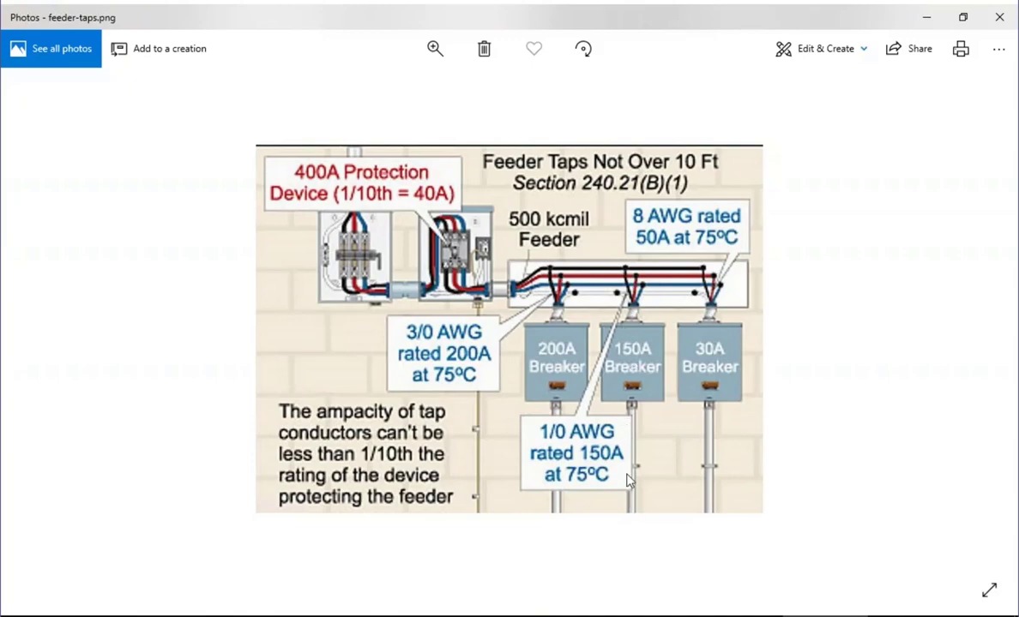
key(alt+Tab)
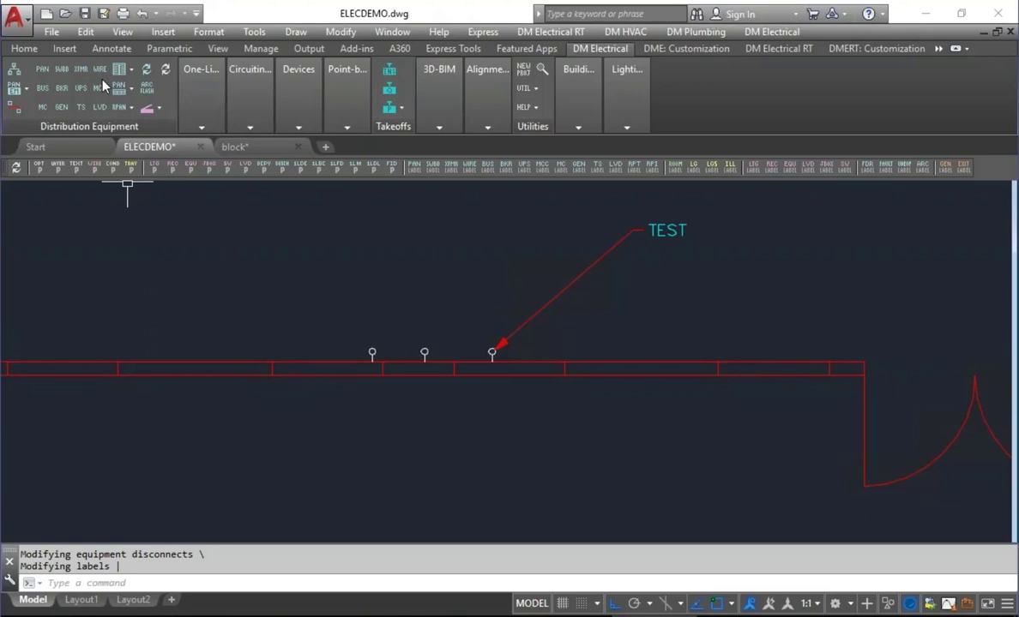
Review the Bus Gutters / Bus Ducts defaults (208Y/120V 3P 4W, 70 amps) and exit the dialog
click(771, 32)
mouse_move(749, 85)
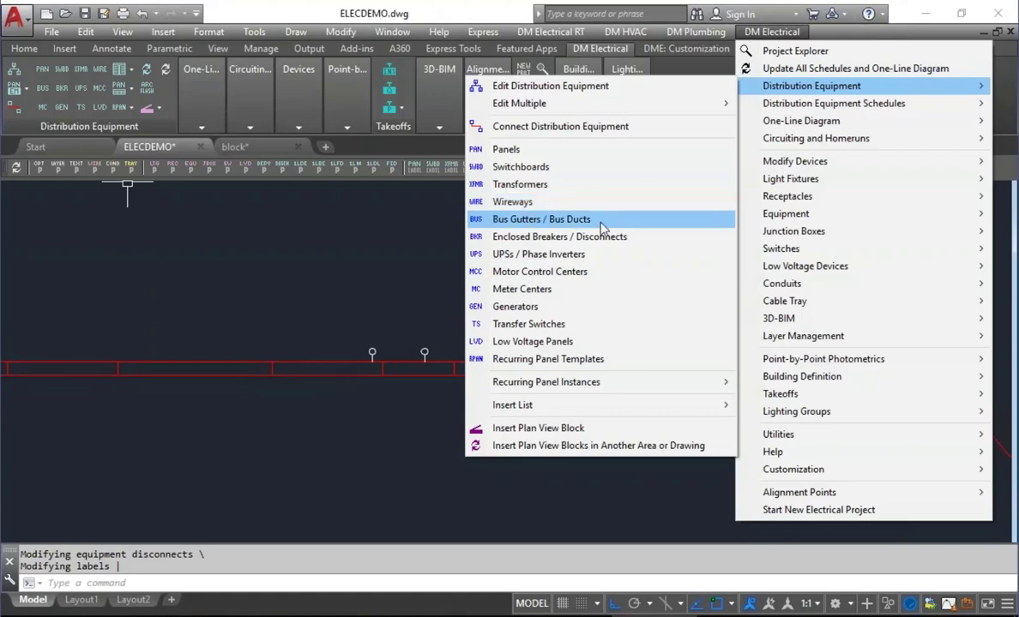
click(551, 220)
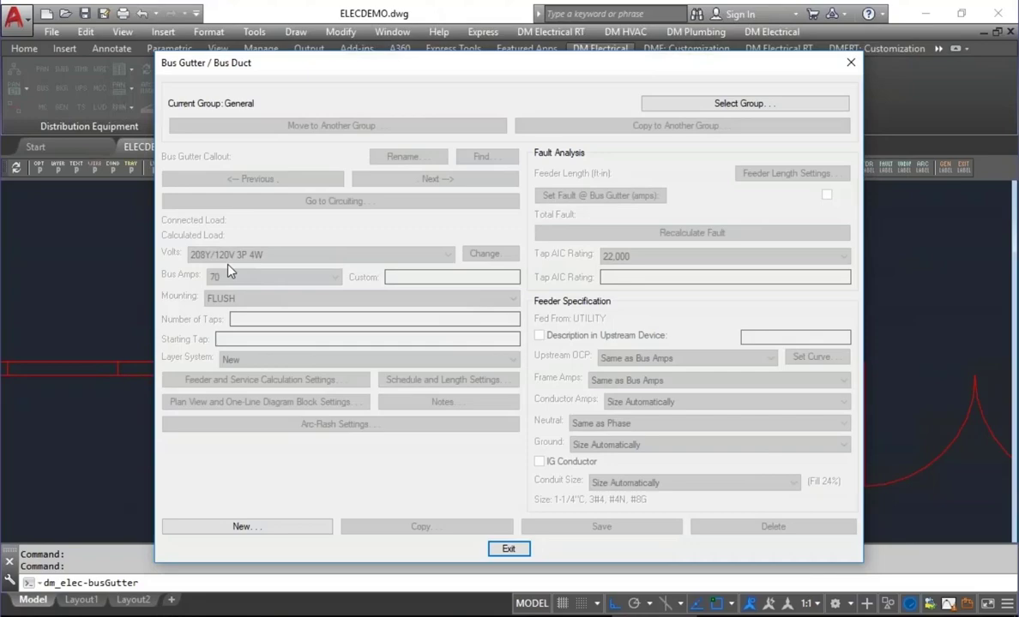
click(512, 549)
click(758, 31)
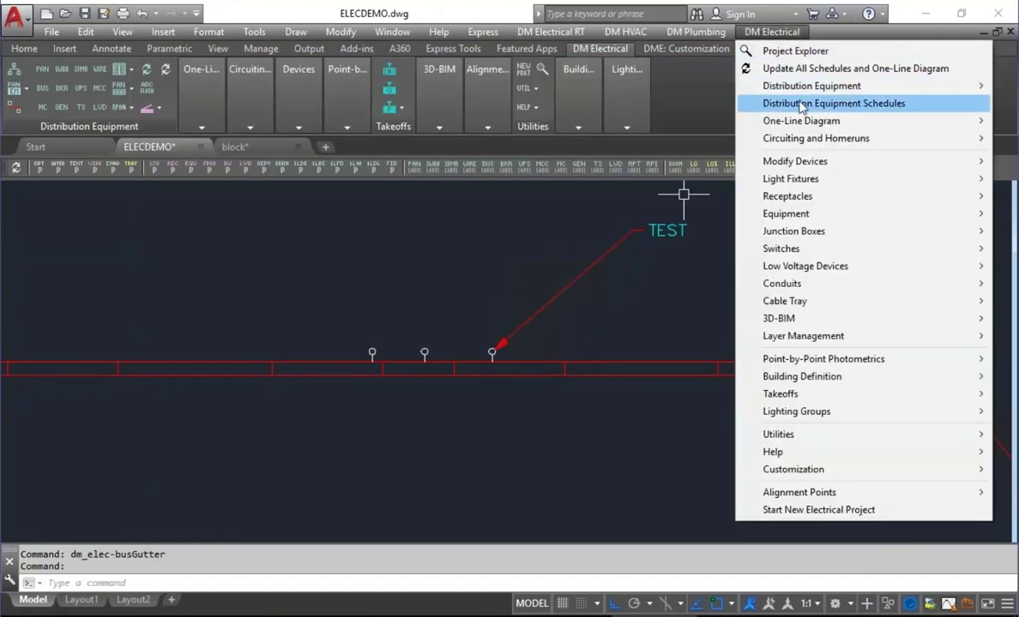
Open the Wireways equipment settings, then switch to the feeder-taps.png image in Photos
mouse_move(804, 93)
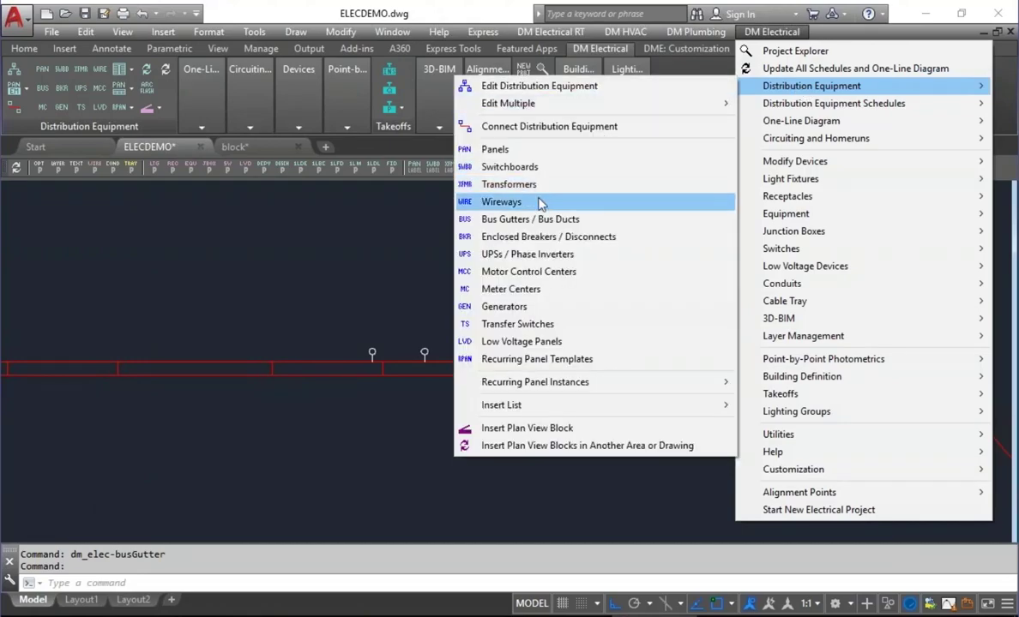
click(506, 197)
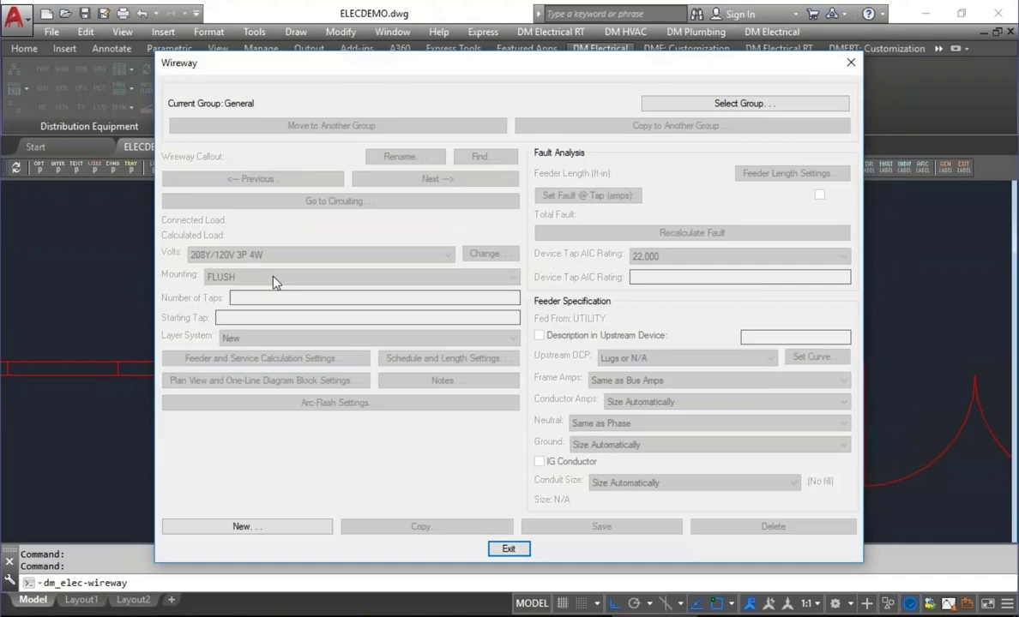
key(alt+Tab)
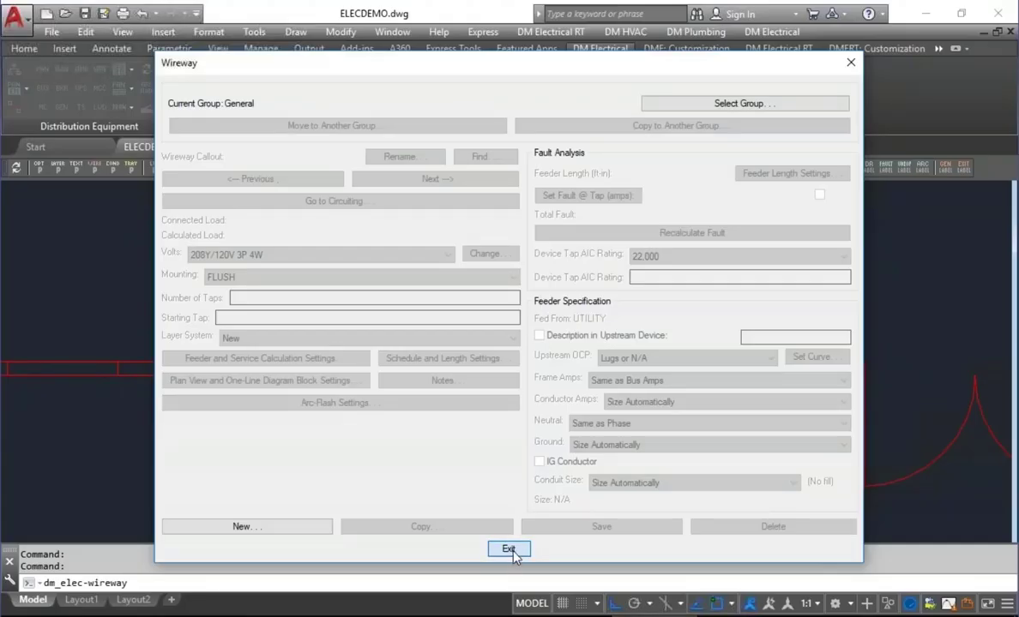
Exit the Wireway dialog and show the Distribution Equipment submenu of DM Electrical
click(507, 519)
click(767, 32)
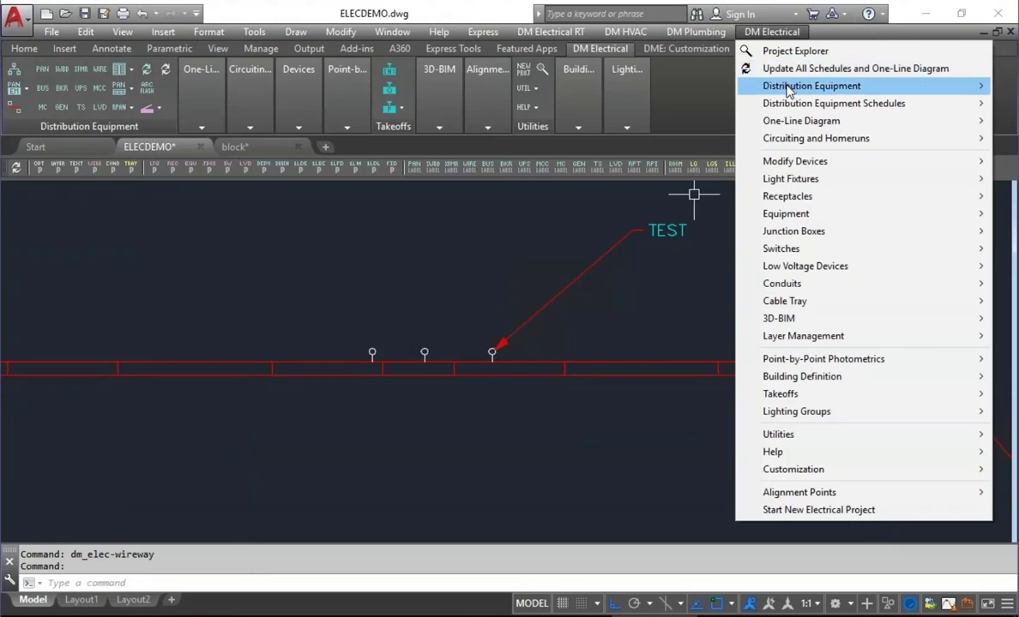
mouse_move(733, 86)
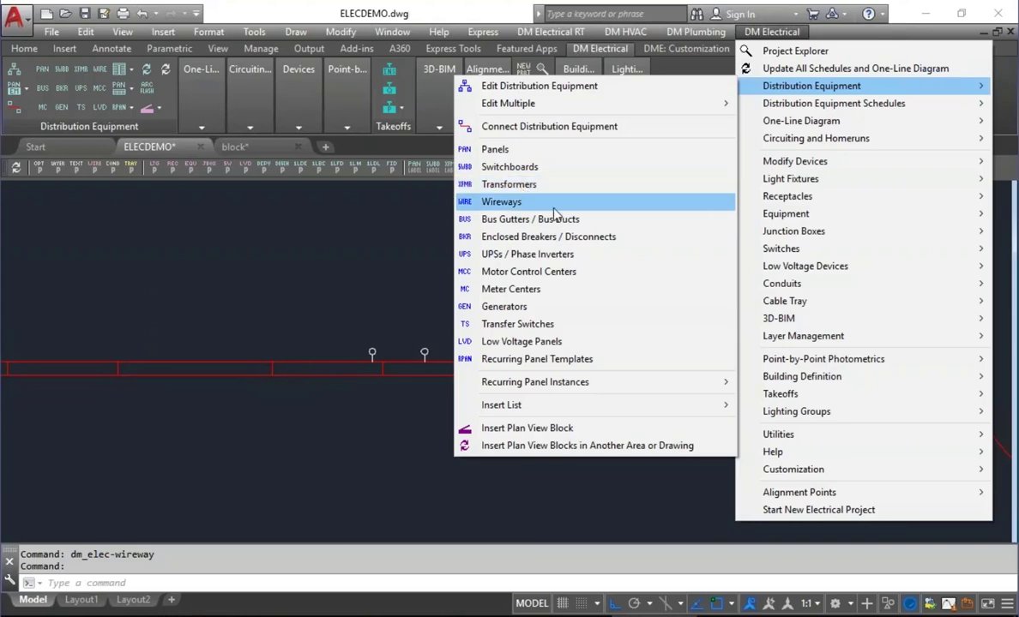
Open the UPSs / Phase Inverters settings from Distribution Equipment and review them
click(614, 257)
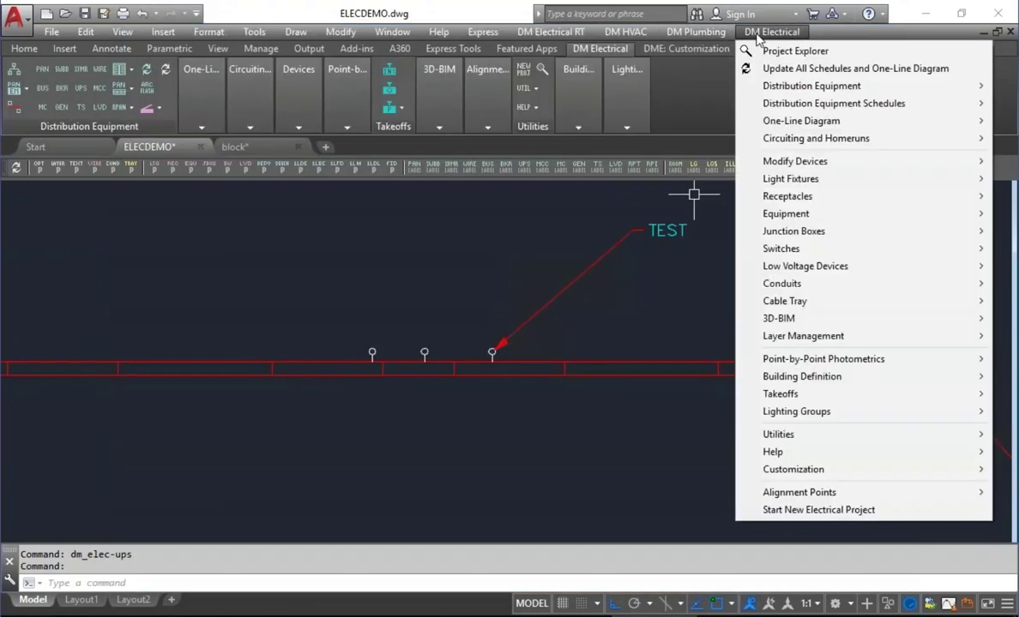
mouse_move(811, 86)
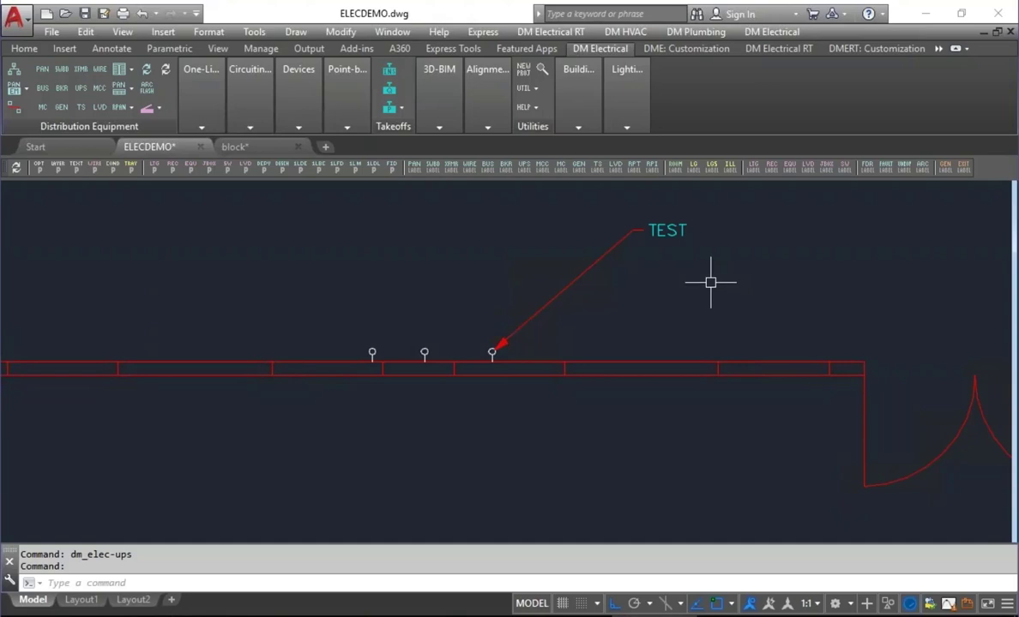
Pan and zoom over the one-line diagram to inspect transformer T1 feeding panels L1, L2 and L3
scroll(709, 282, down, 3)
middle_drag(785, 314, 402, 270)
scroll(403, 270, down, 2)
middle_drag(691, 339, 467, 307)
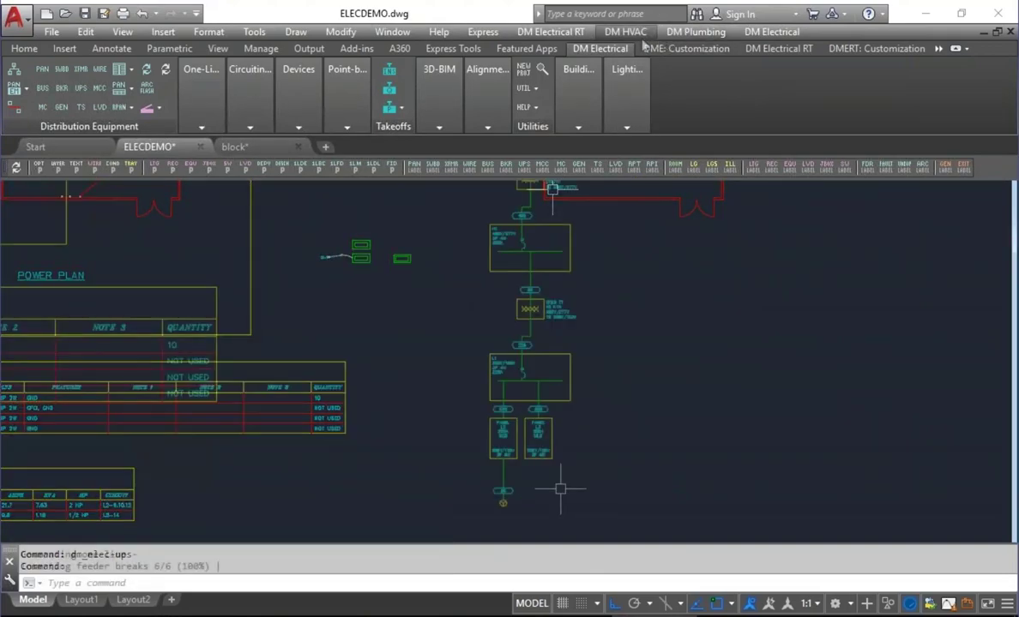
scroll(560, 489, up, 2)
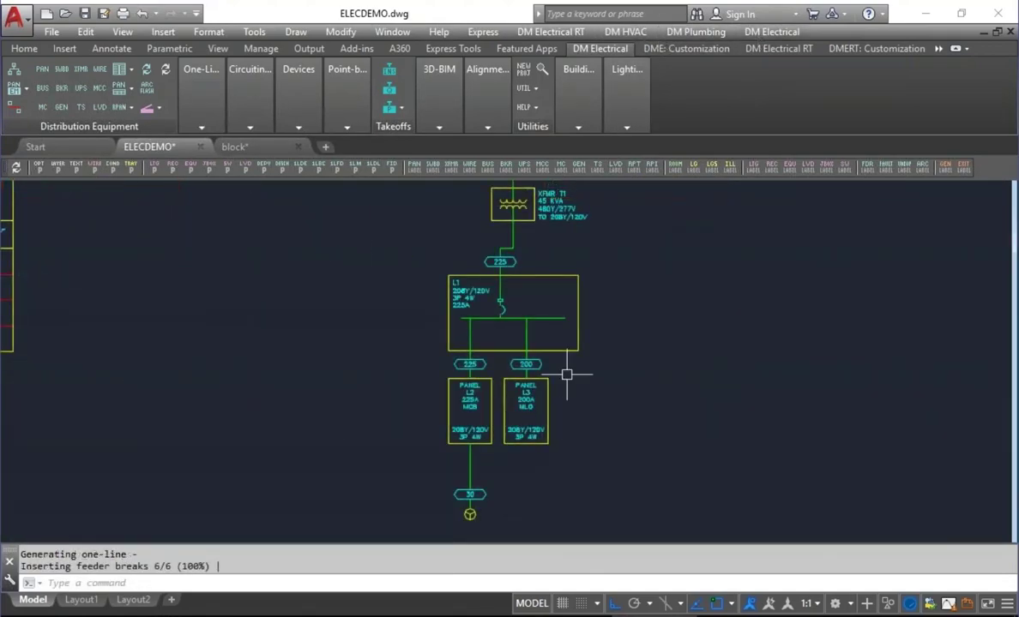
middle_drag(575, 375, 635, 415)
scroll(632, 417, up, 2)
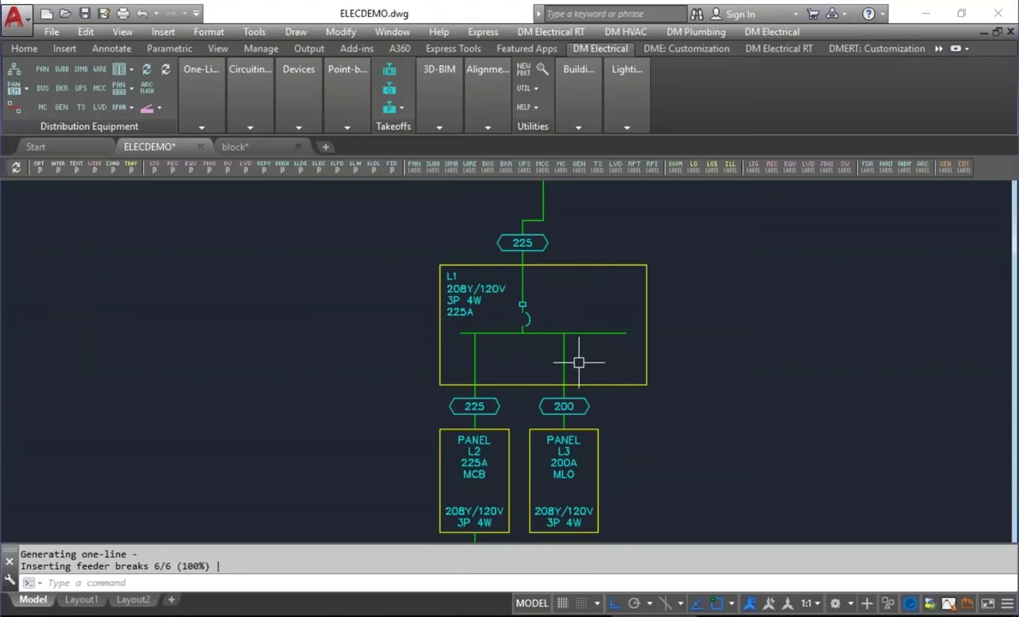
scroll(579, 362, up, 2)
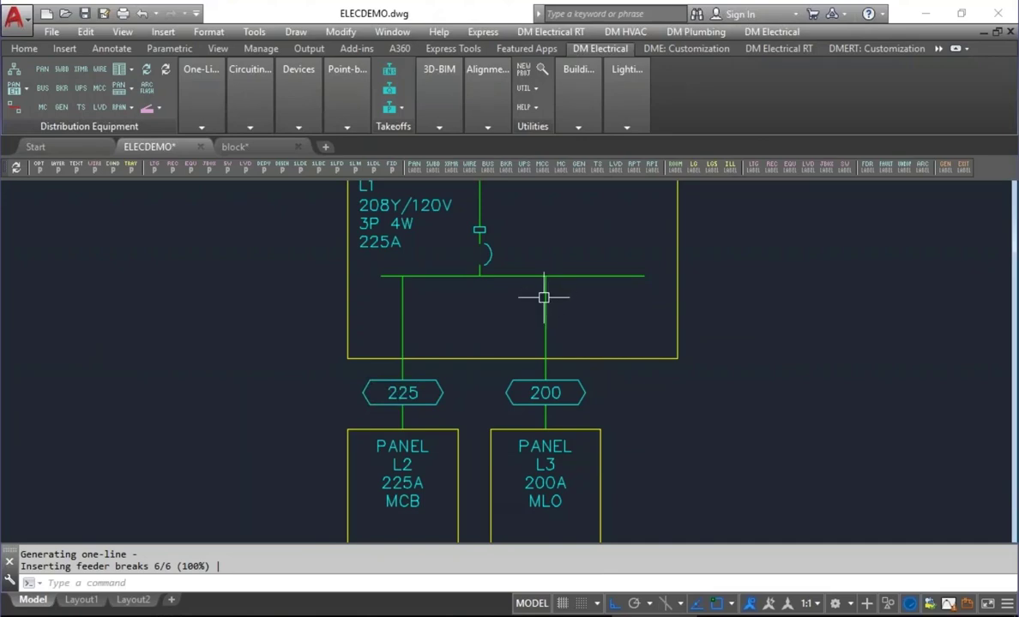
scroll(553, 304, down, 2)
scroll(553, 304, down, 2)
middle_drag(531, 217, 502, 297)
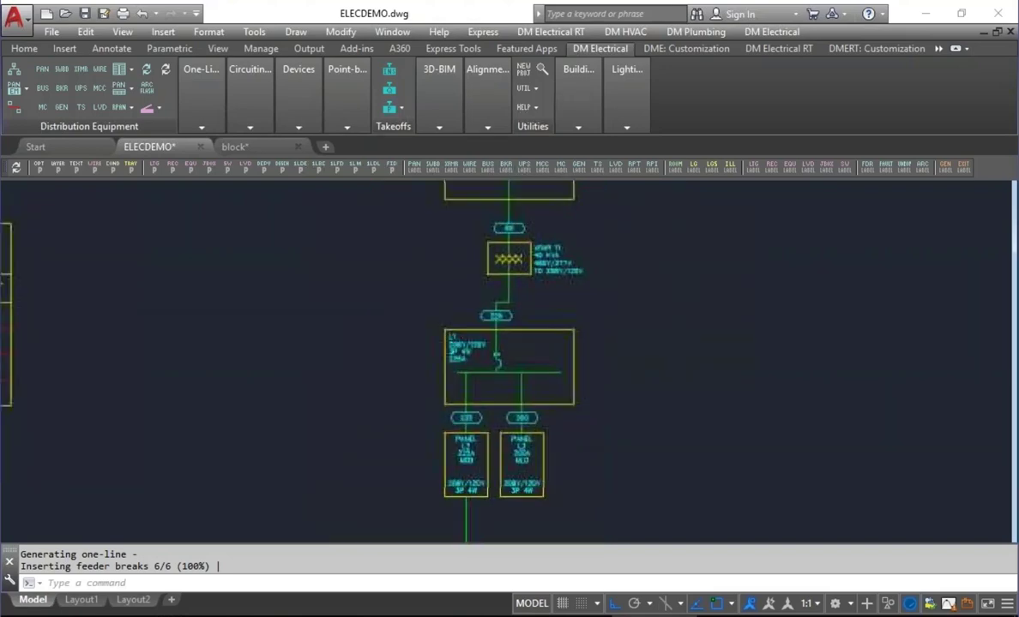
Give the one-line feeder from panel H1 to transformer T1 a Circuit Breaker protection symbol
click(211, 120)
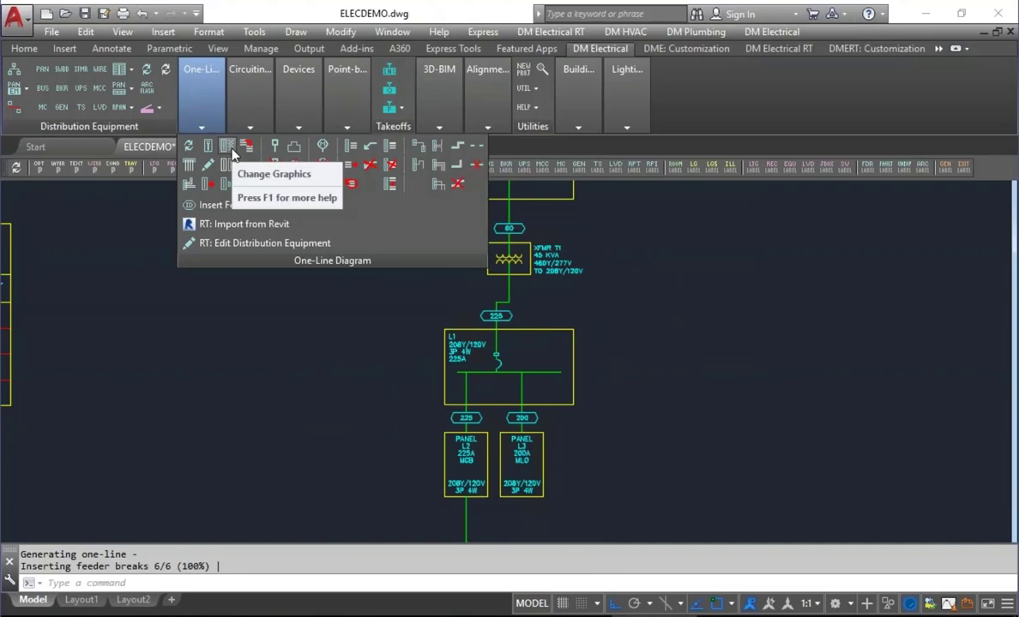
click(230, 153)
middle_drag(502, 185, 512, 318)
scroll(512, 318, up, 2)
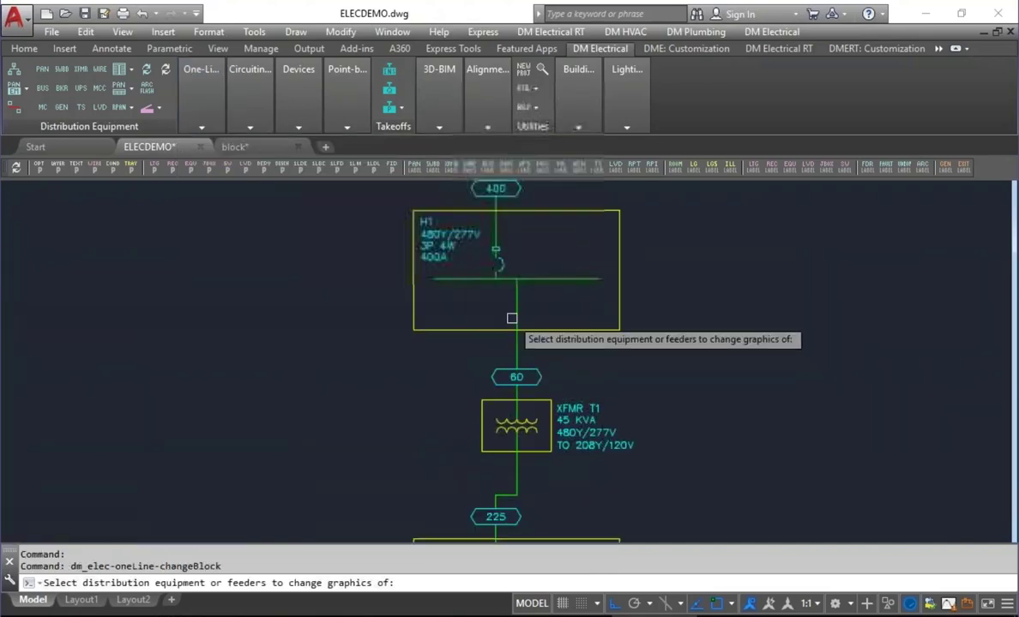
click(517, 306)
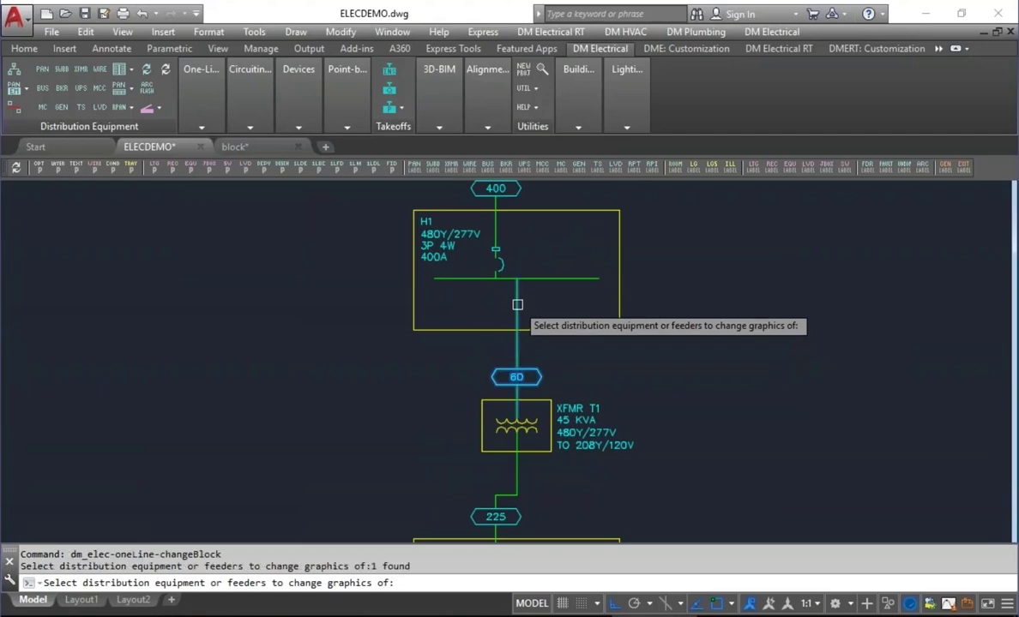
key(Return)
click(244, 183)
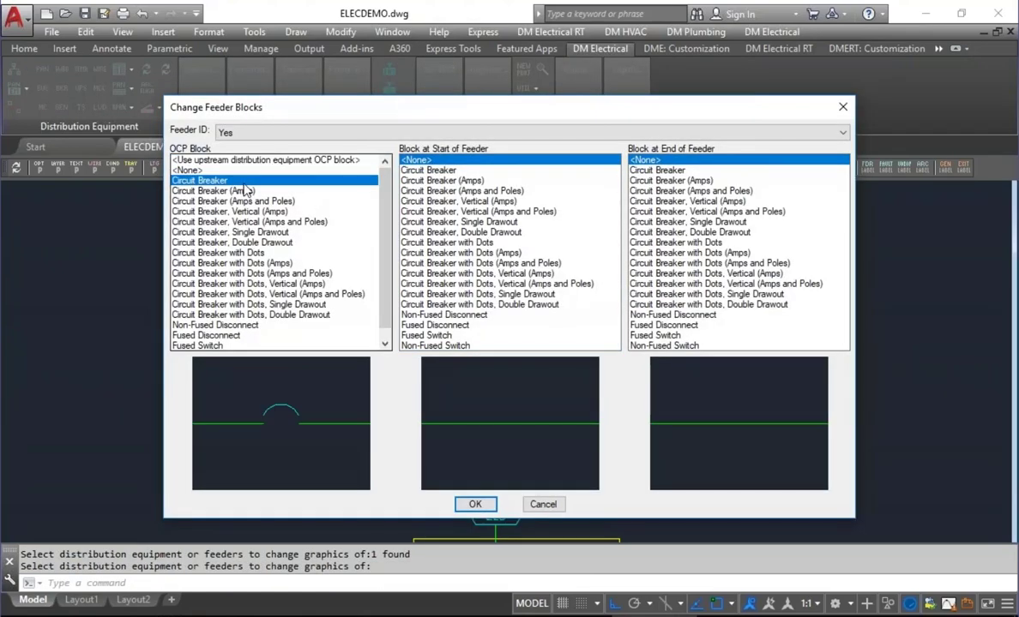
click(474, 504)
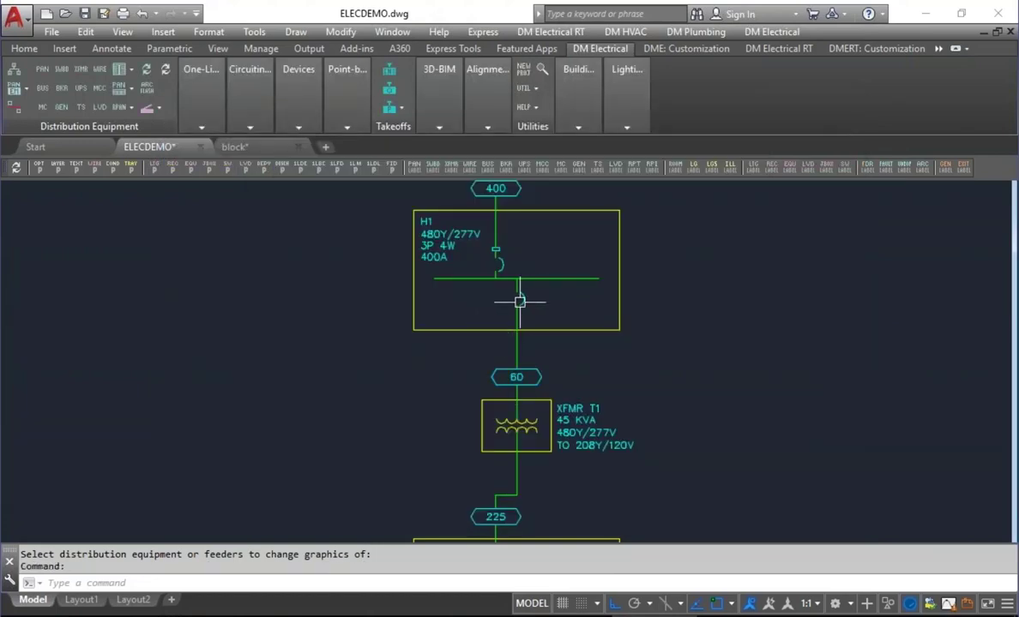
mouse_move(518, 301)
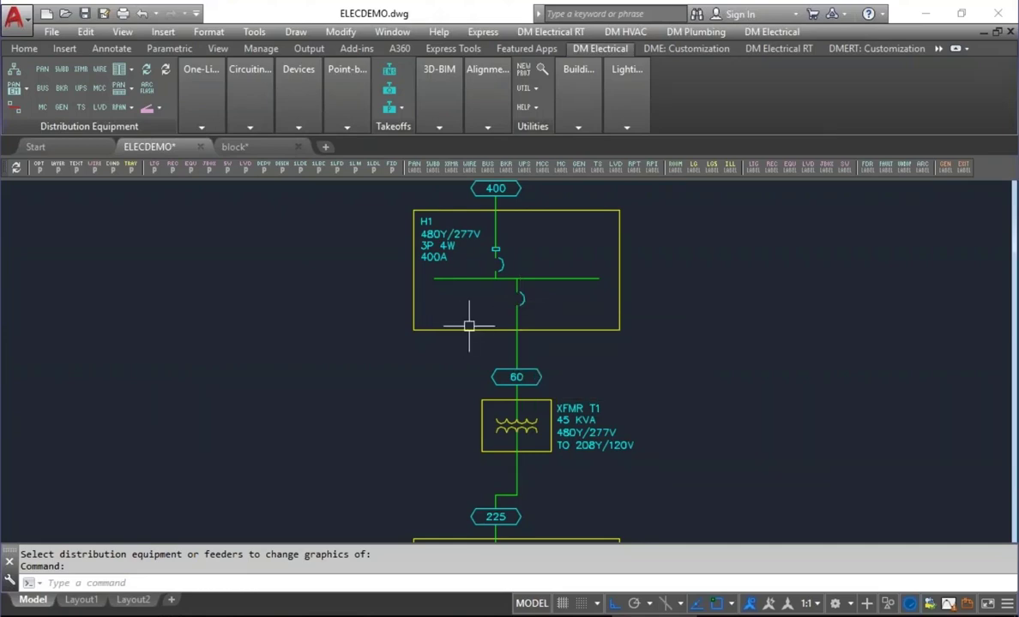
mouse_move(469, 326)
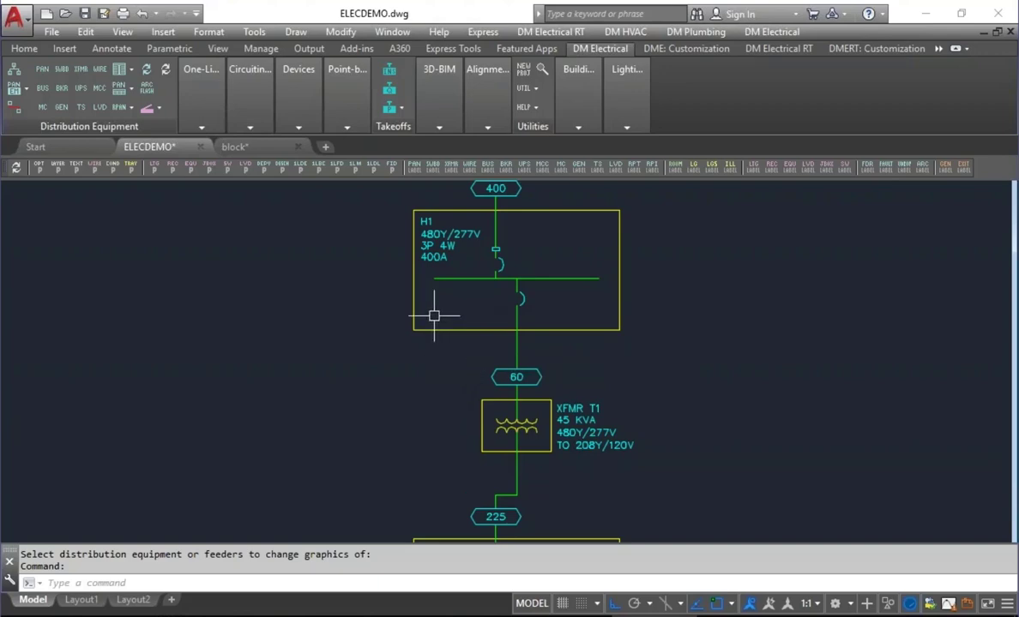
Query panel H1 and set its Upstream OCP Block to Circuit Breaker with Dots
click(311, 98)
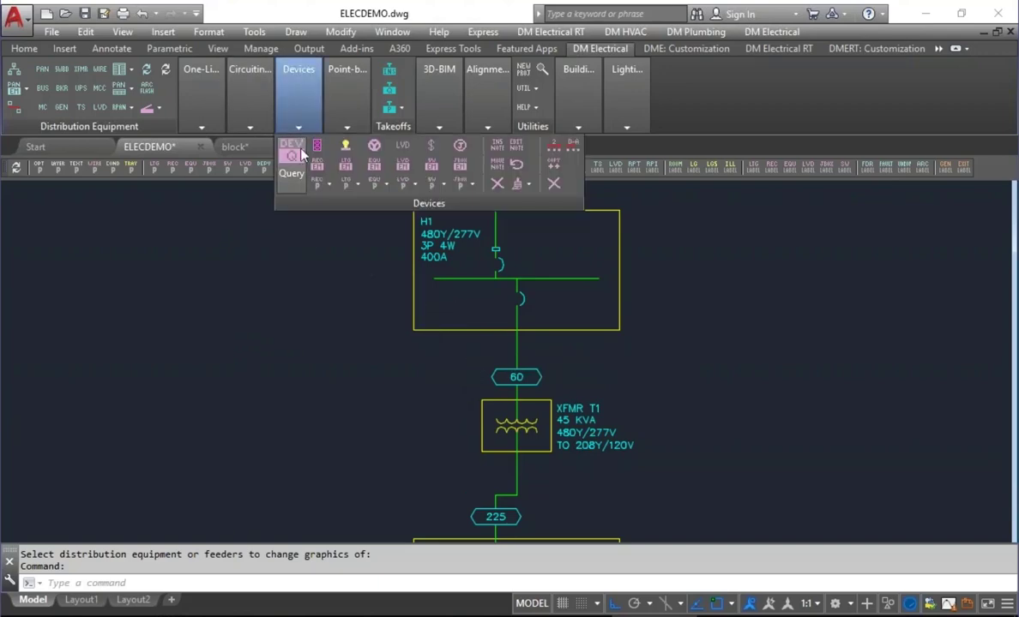
click(291, 152)
click(496, 250)
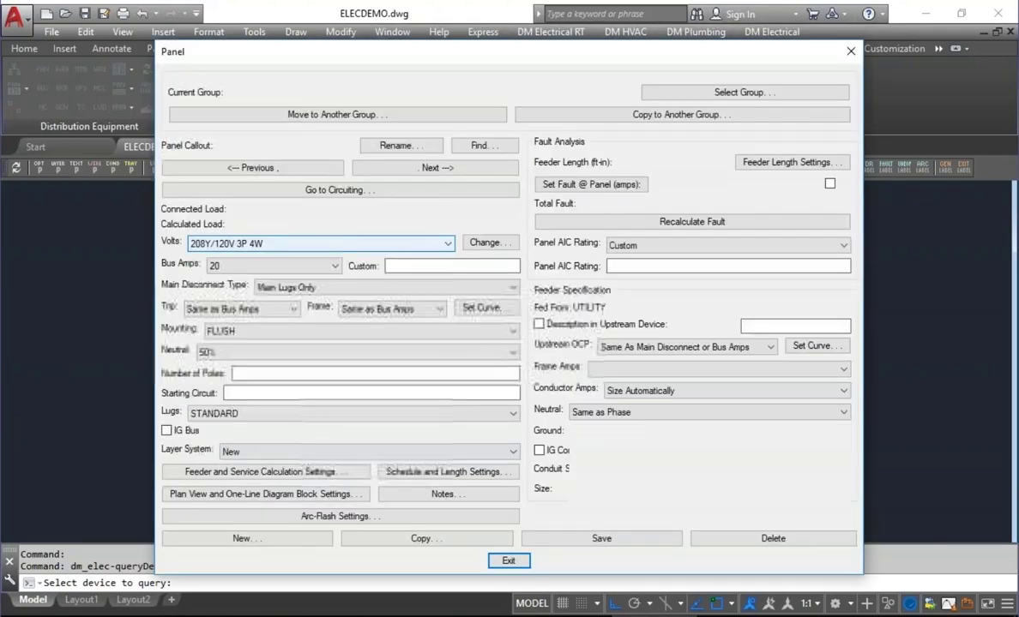
click(339, 495)
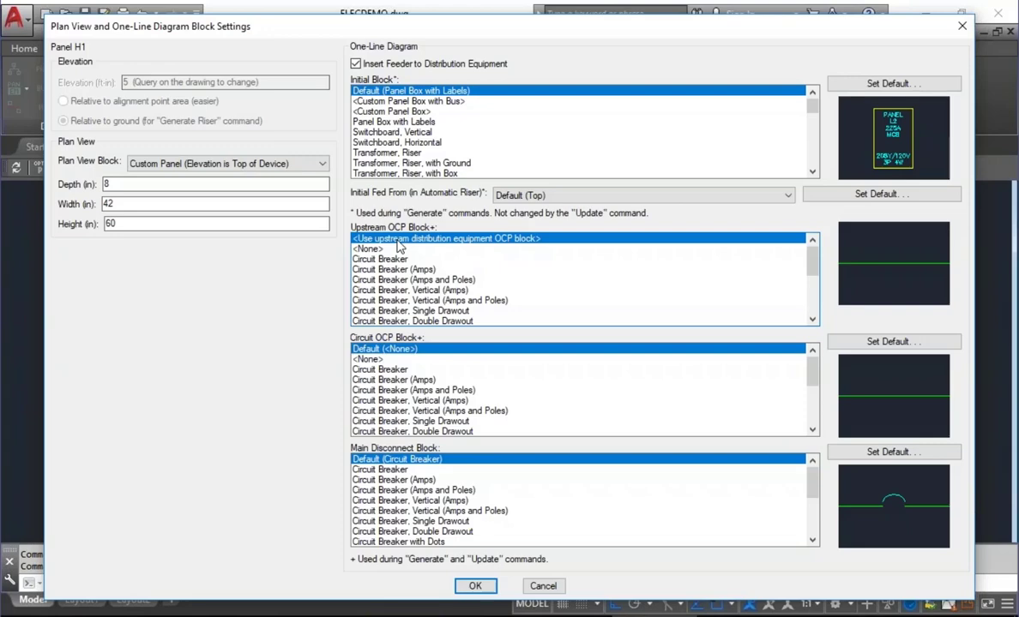
scroll(488, 280, down, 1)
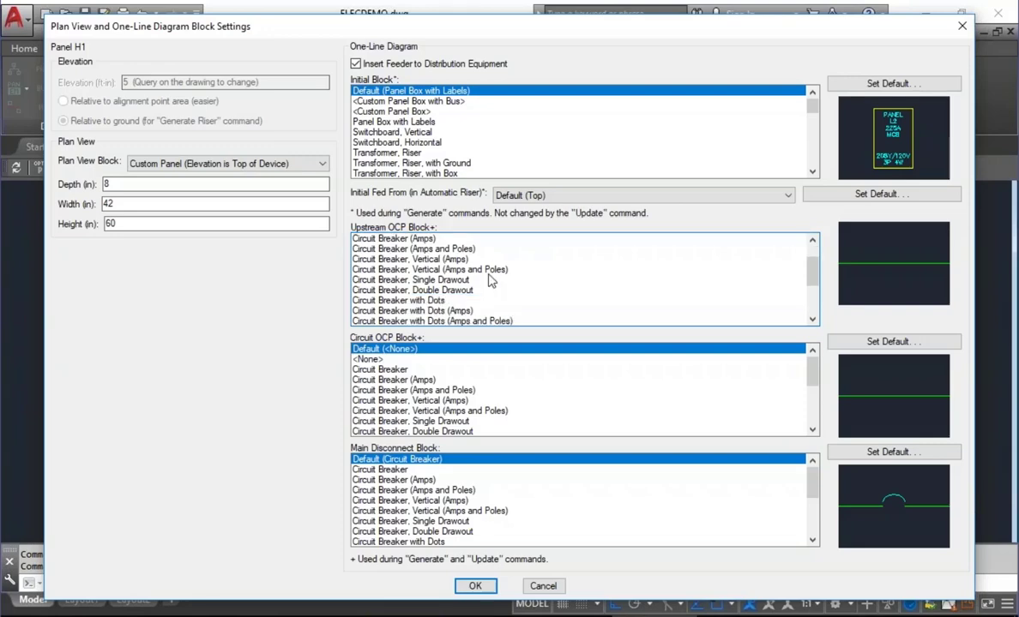
click(463, 300)
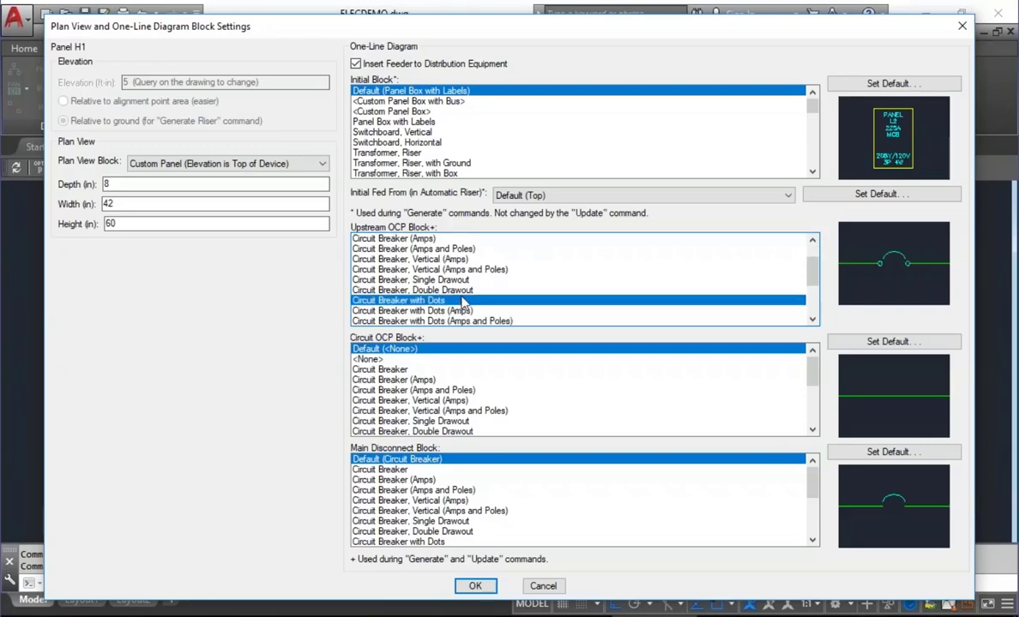
click(475, 587)
click(508, 560)
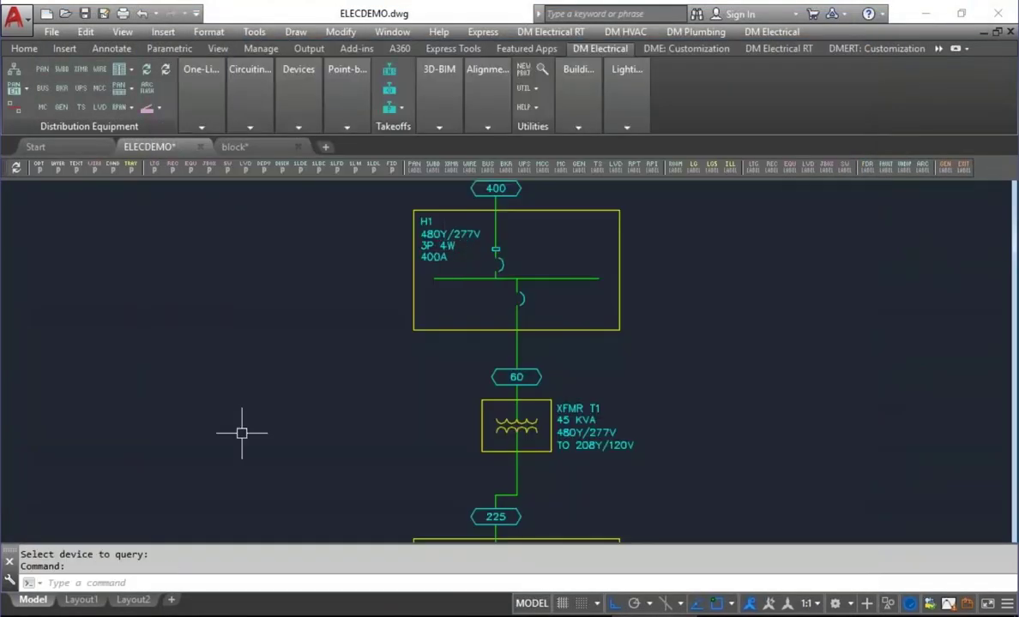
Run Update One-Line Diagram and view panel L1 feeding L2 (225A MCB) and L3 (200A MLO)
middle_drag(365, 301, 330, 472)
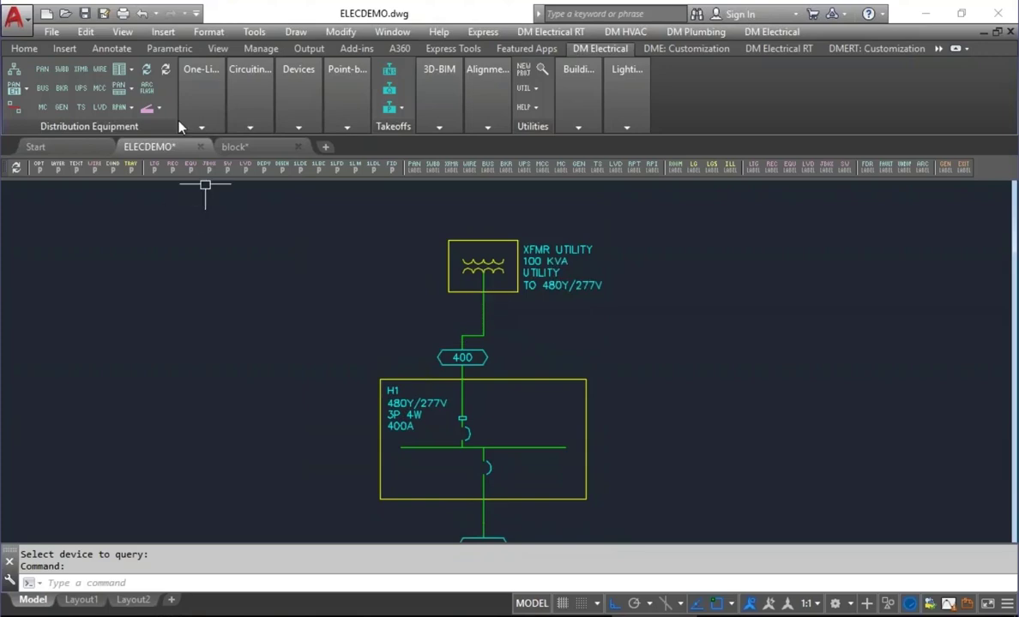
click(191, 92)
click(189, 145)
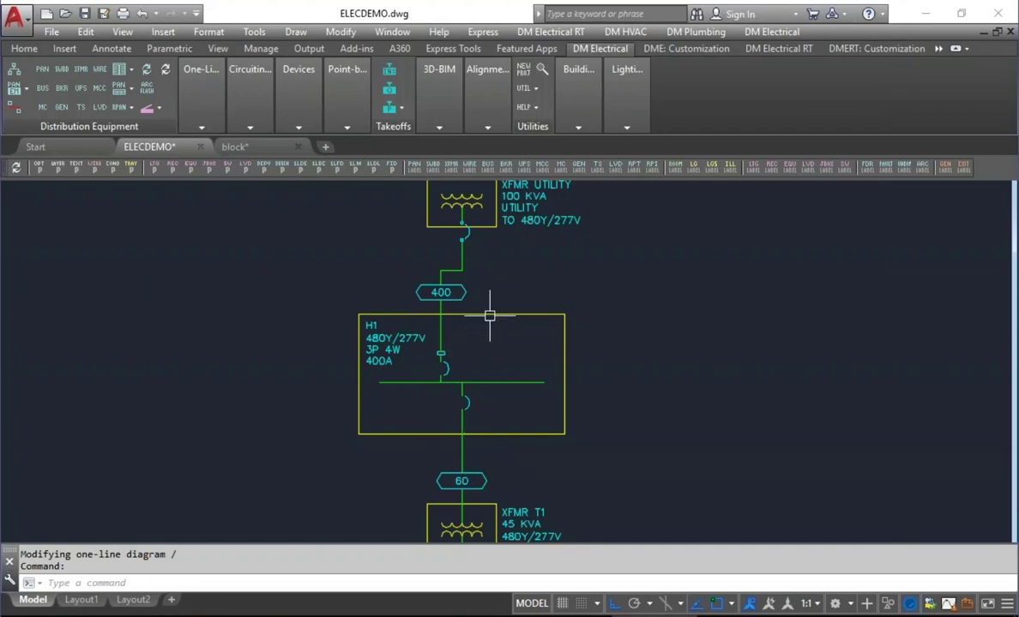
scroll(484, 338, down, 2)
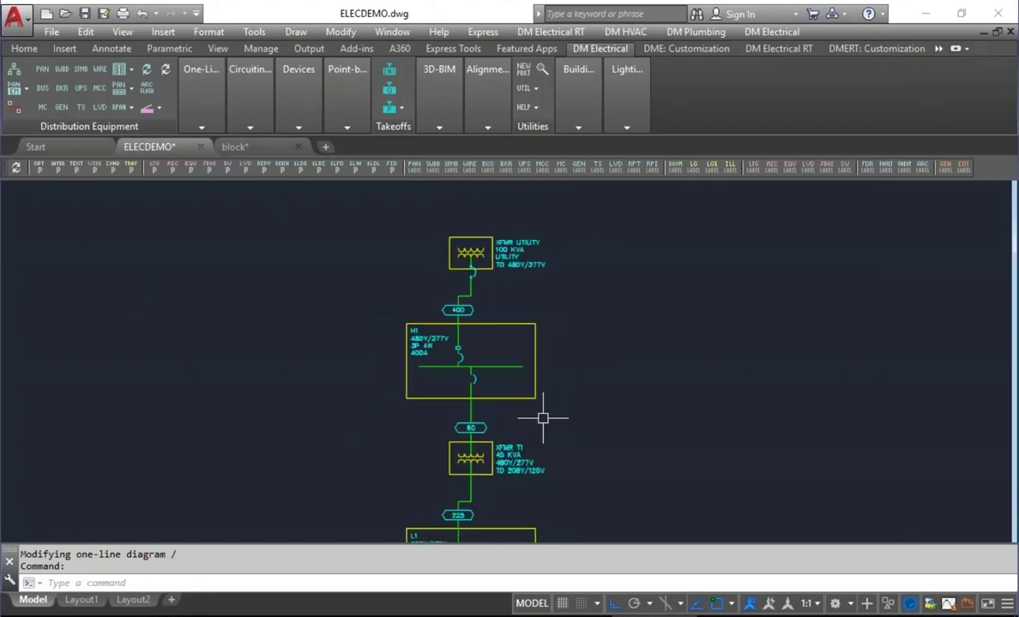
middle_drag(541, 416, 621, 204)
scroll(557, 306, up, 2)
scroll(537, 295, down, 1)
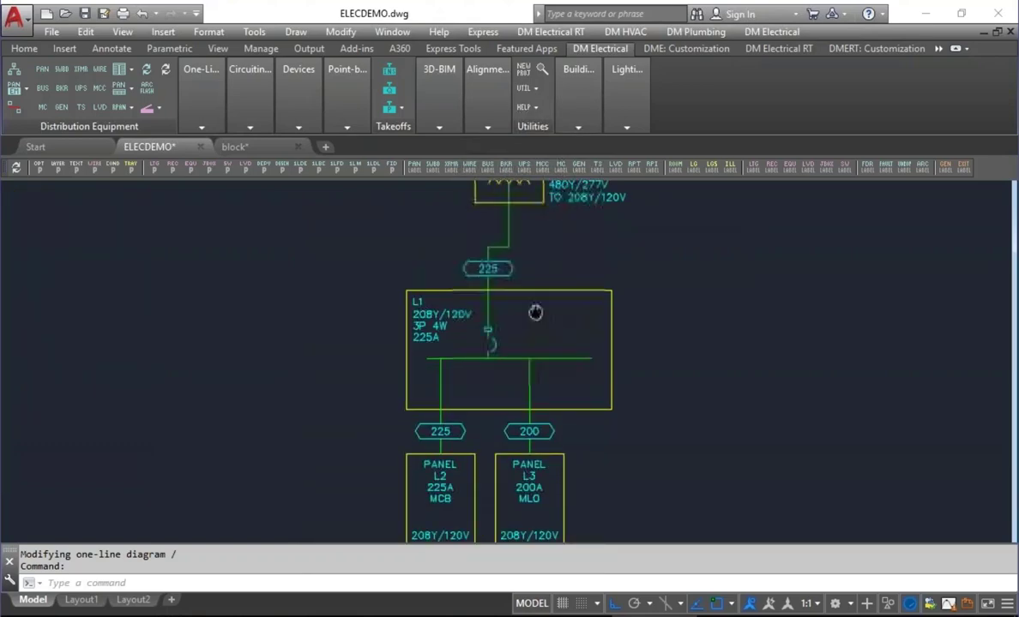
scroll(530, 314, up, 1)
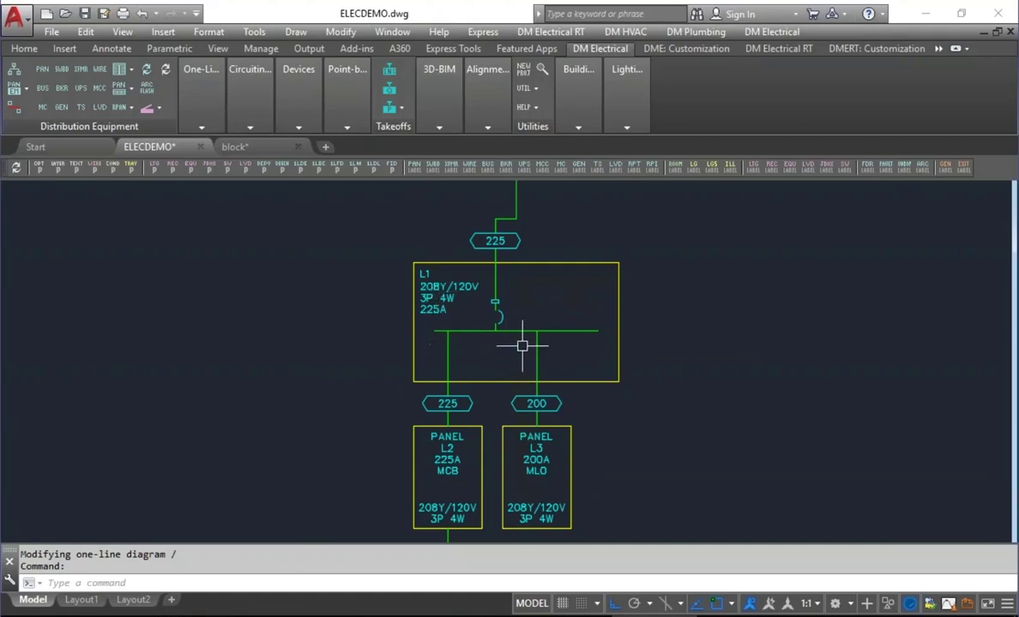
Query panel L1 and set its Circuit OCP Block to Fused Switch
click(298, 73)
click(295, 163)
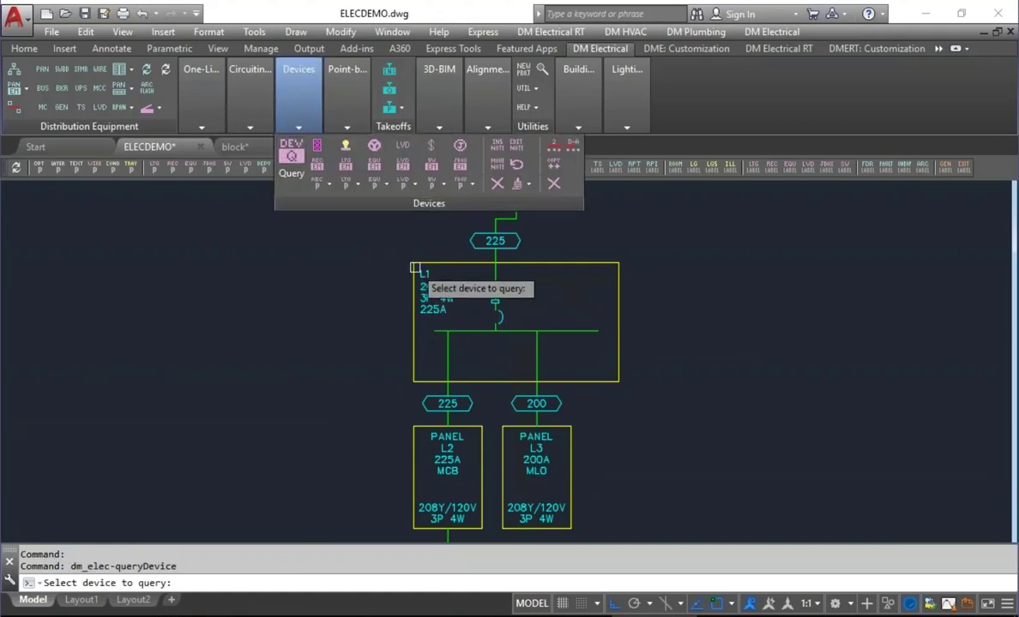
click(420, 283)
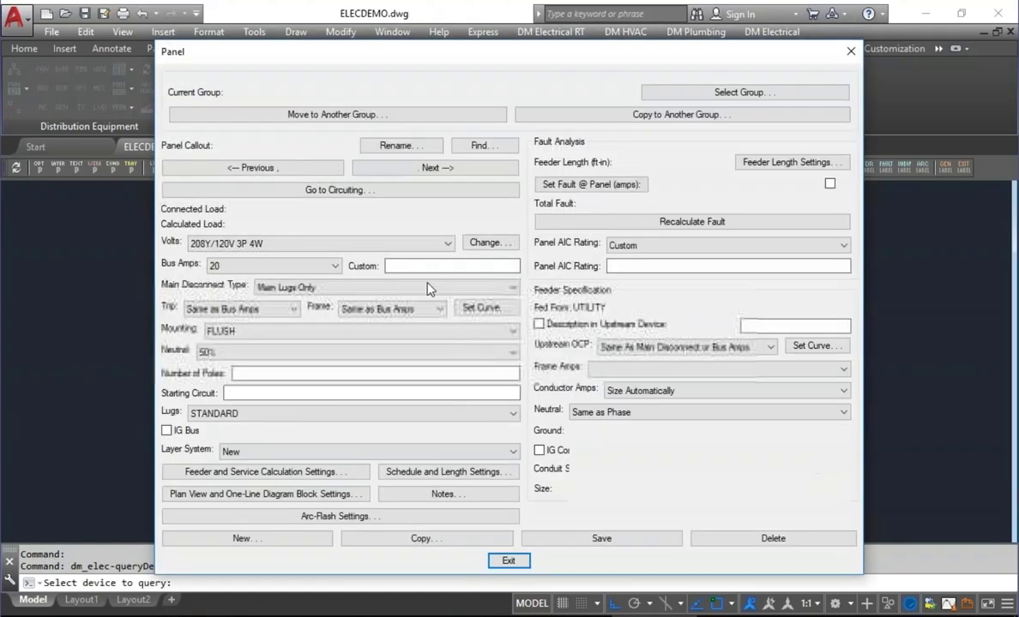
click(275, 495)
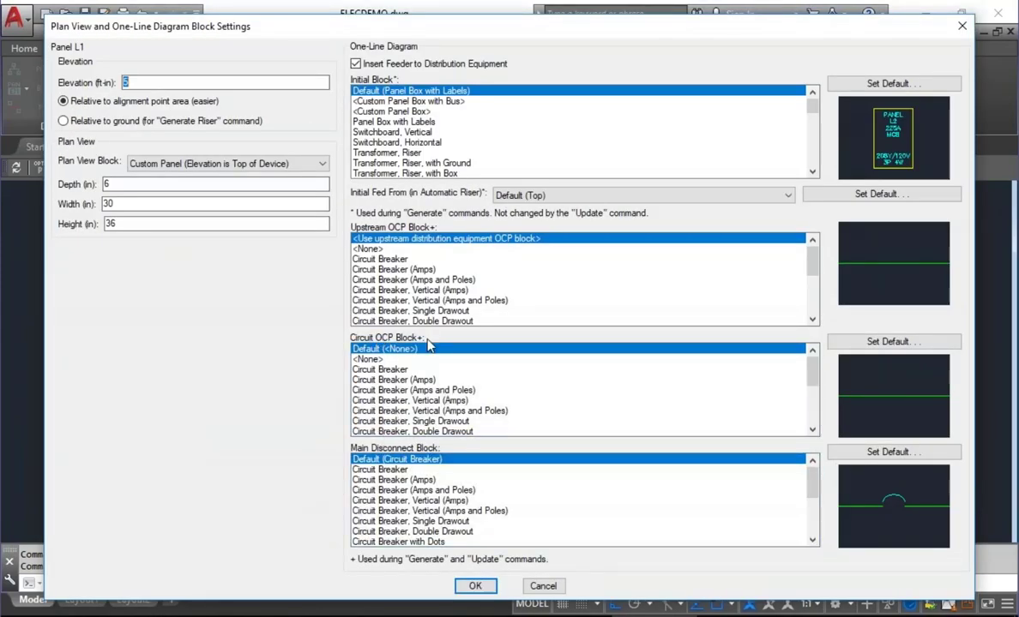
scroll(425, 368, down, 4)
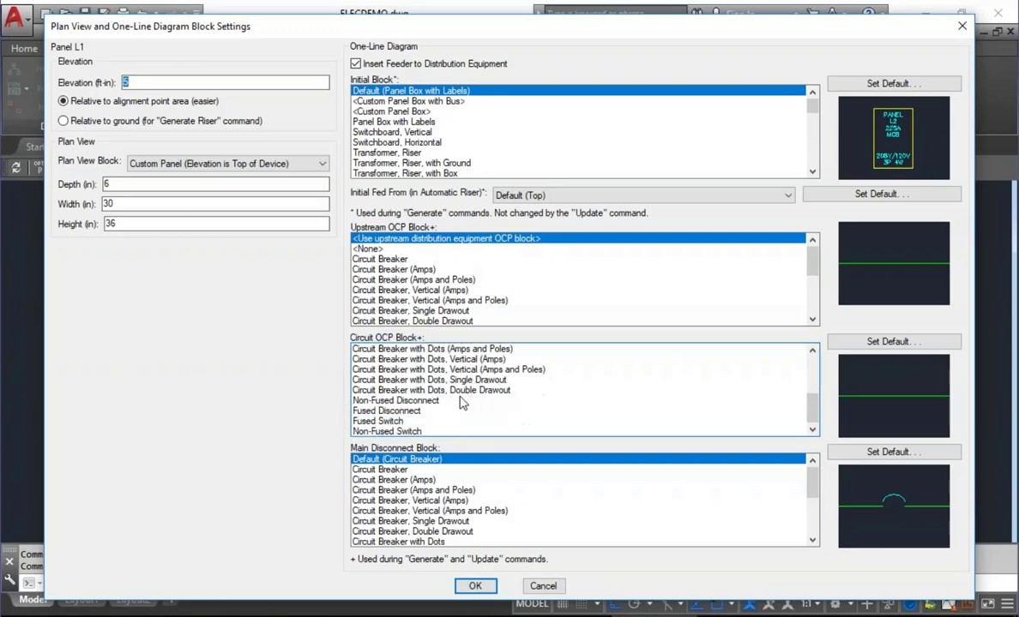
click(405, 411)
click(408, 421)
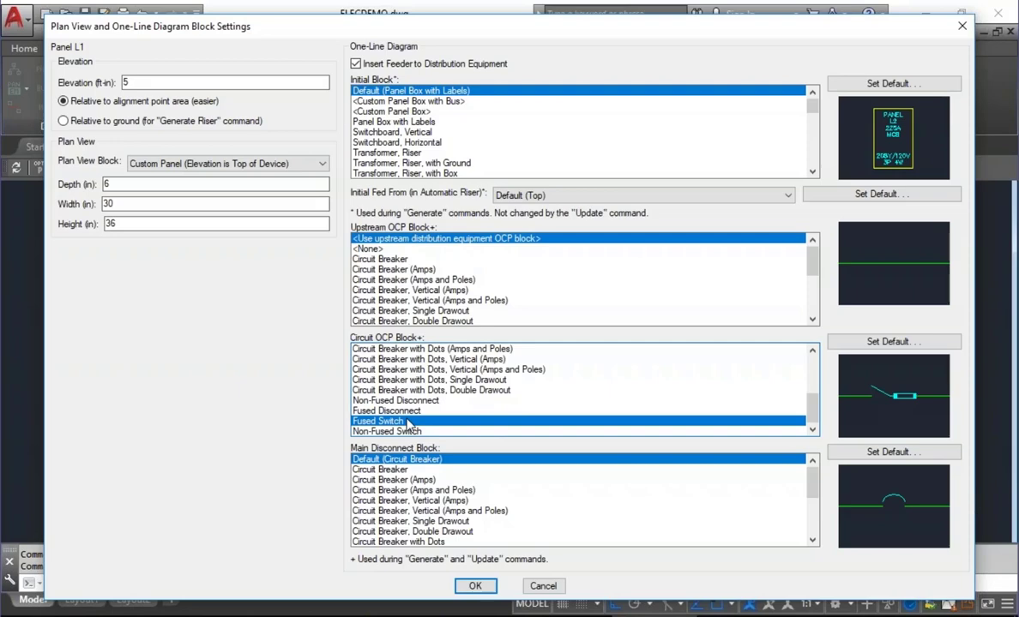
click(475, 586)
click(508, 560)
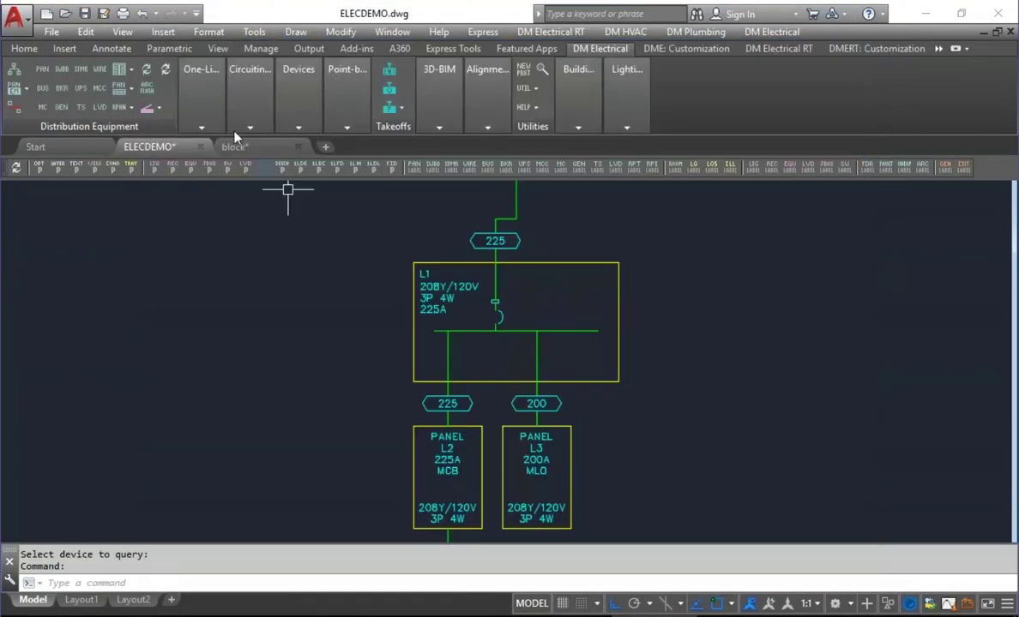
Update the one-line diagram so L1's feeders to L2 and L3 show fused switches
mouse_move(195, 84)
click(194, 148)
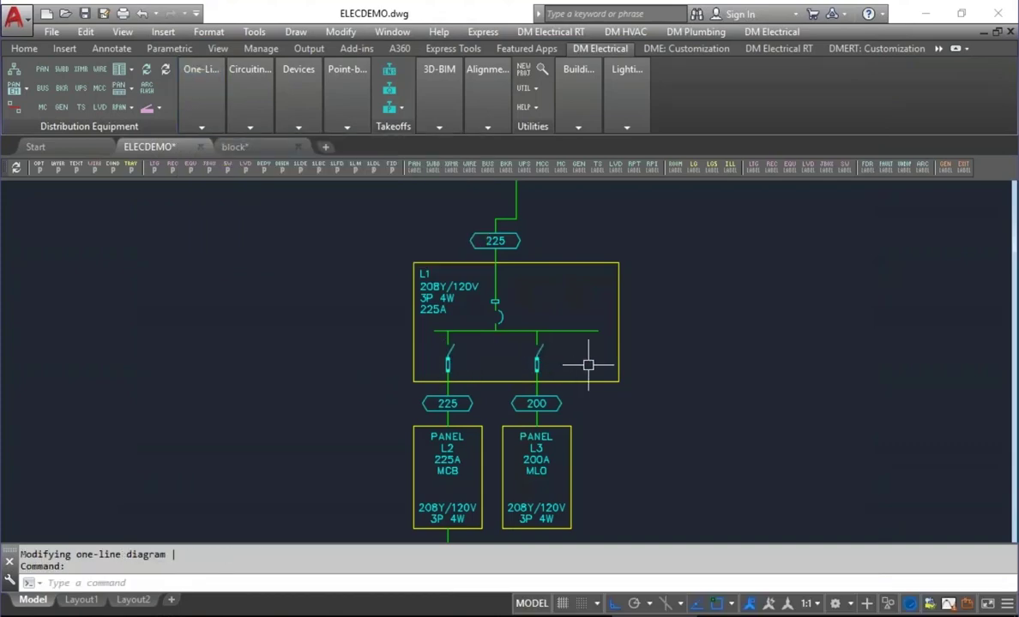
scroll(589, 365, down, 3)
middle_drag(589, 382, 559, 347)
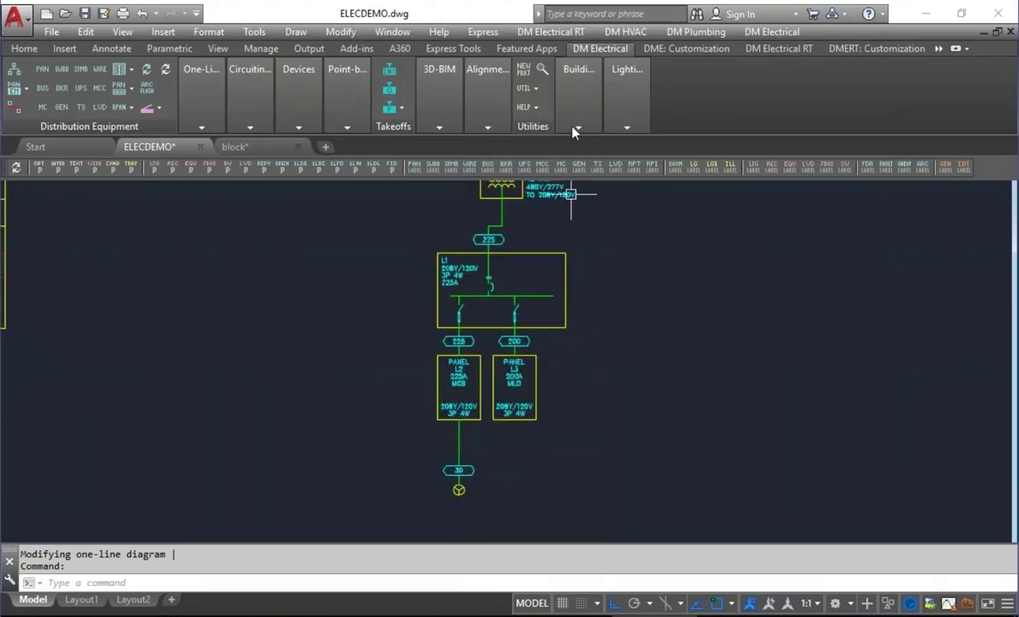
In DM Electrical project options, set Default circuit OCP block to dm_elec-oneline-breaker
click(772, 32)
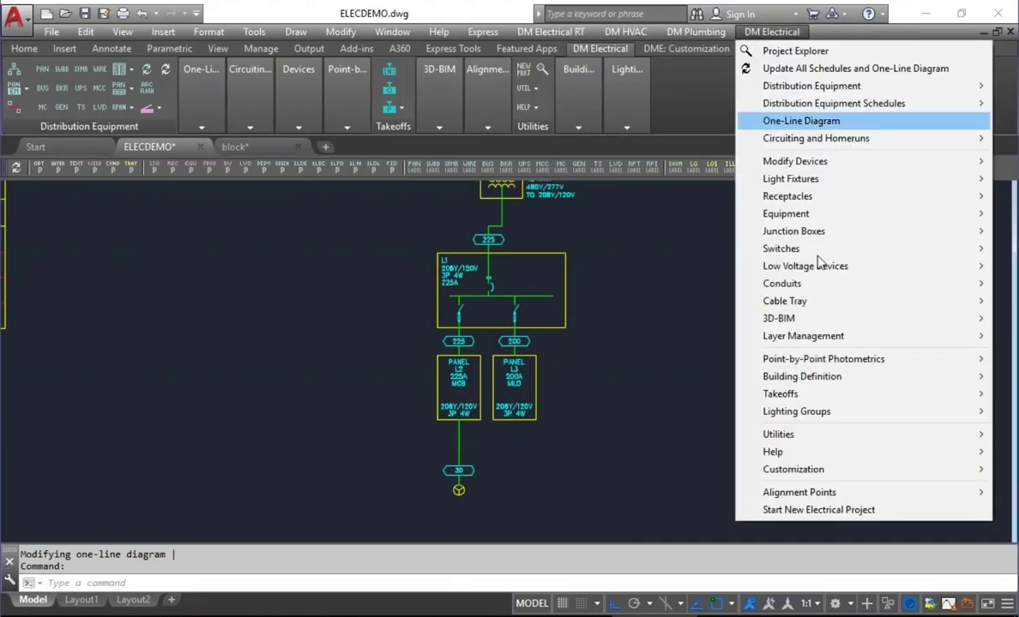
mouse_move(823, 472)
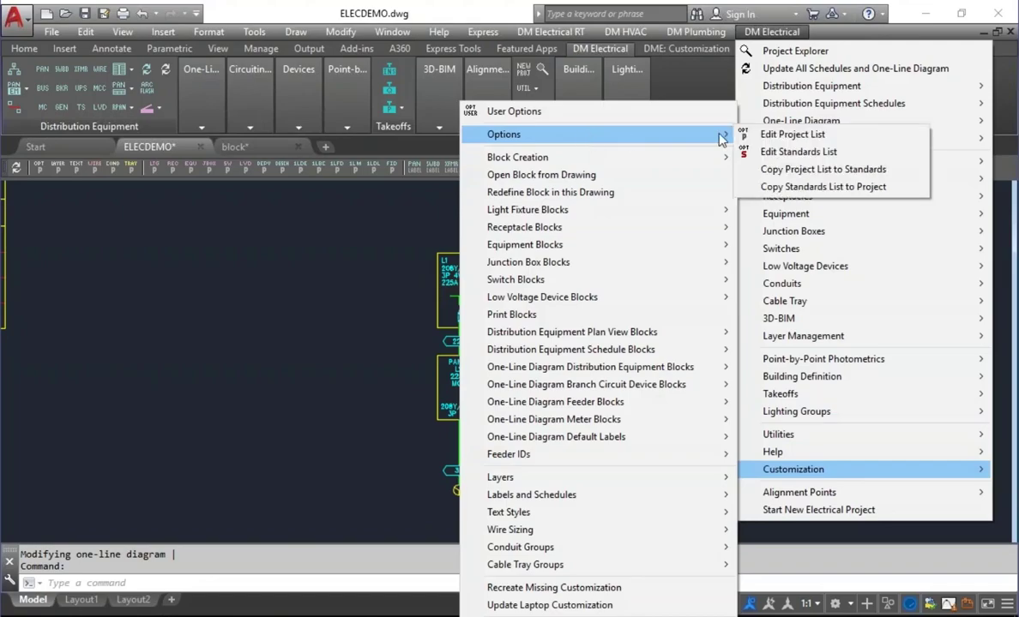
click(753, 134)
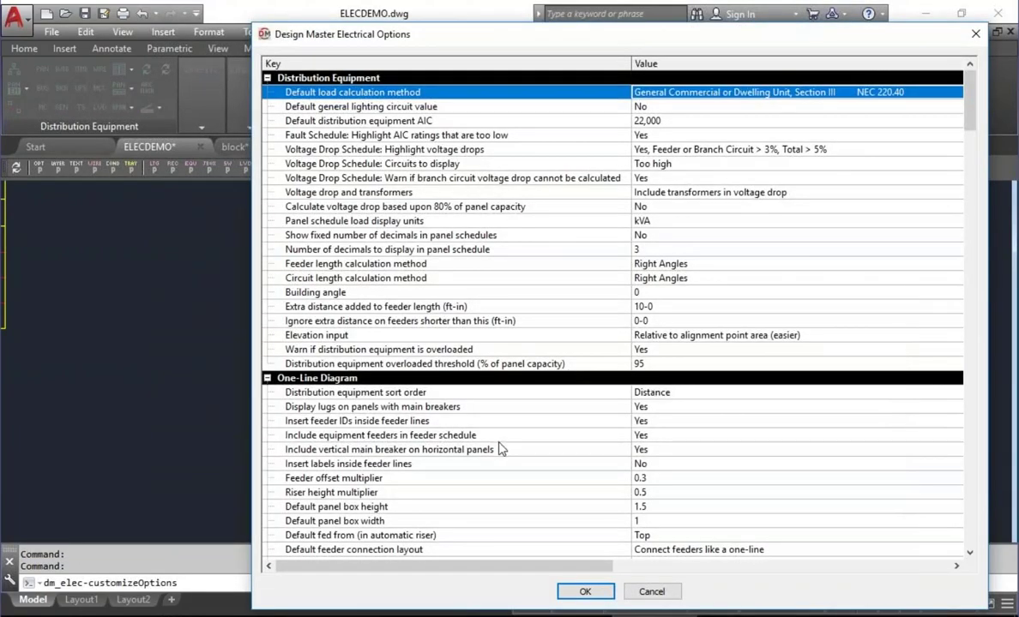
scroll(501, 449, down, 4)
scroll(501, 448, down, 14)
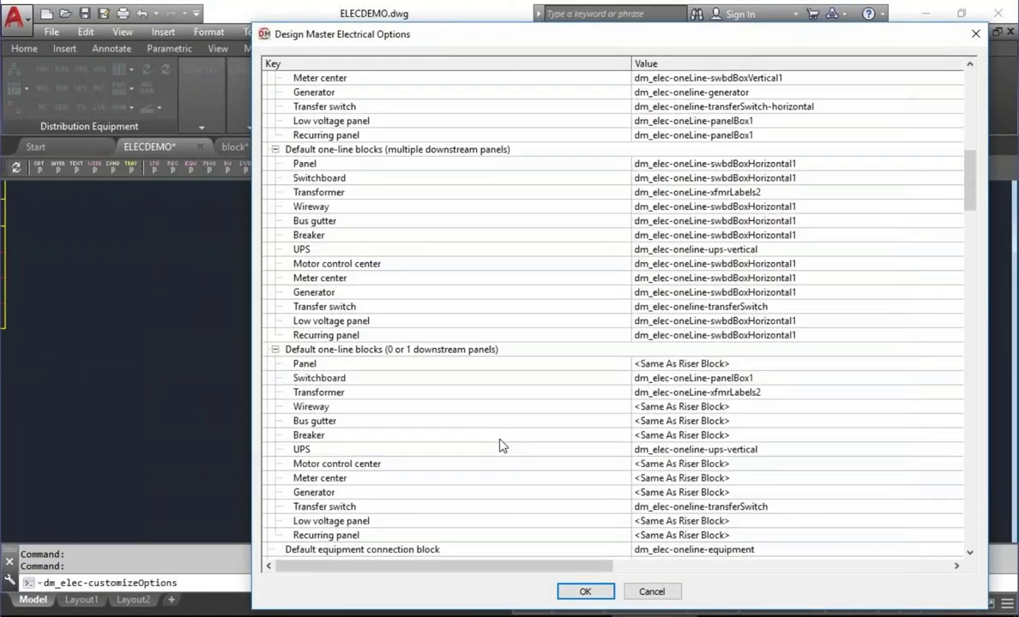
click(583, 449)
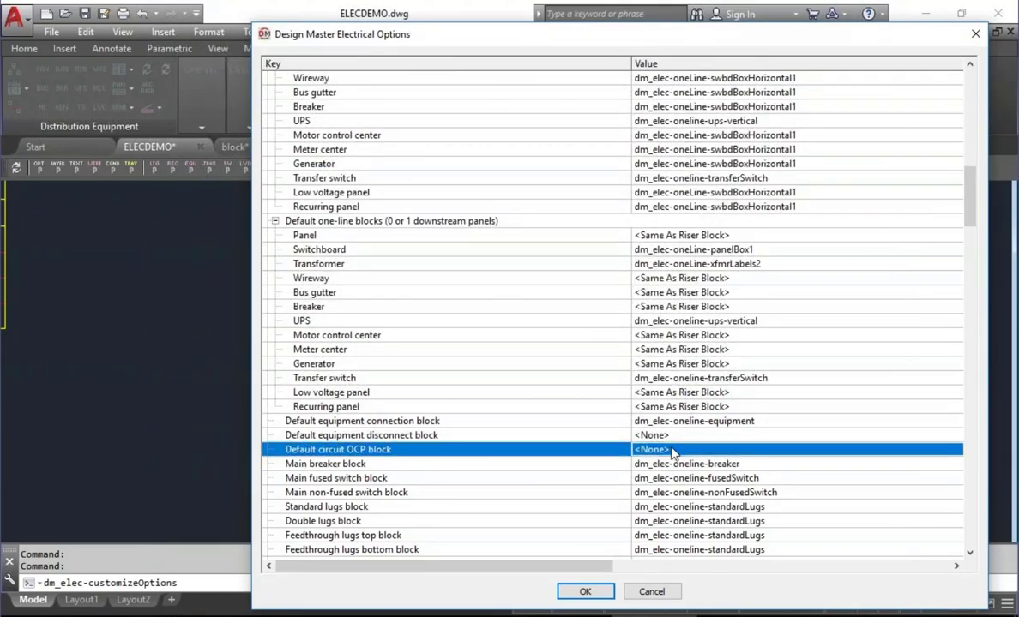
click(673, 451)
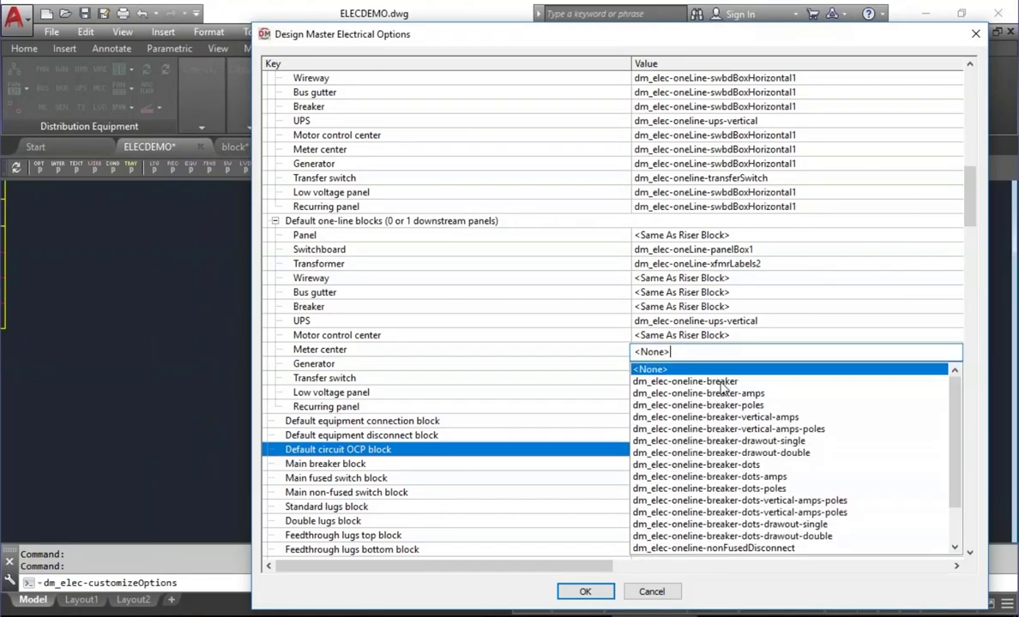
key(Down)
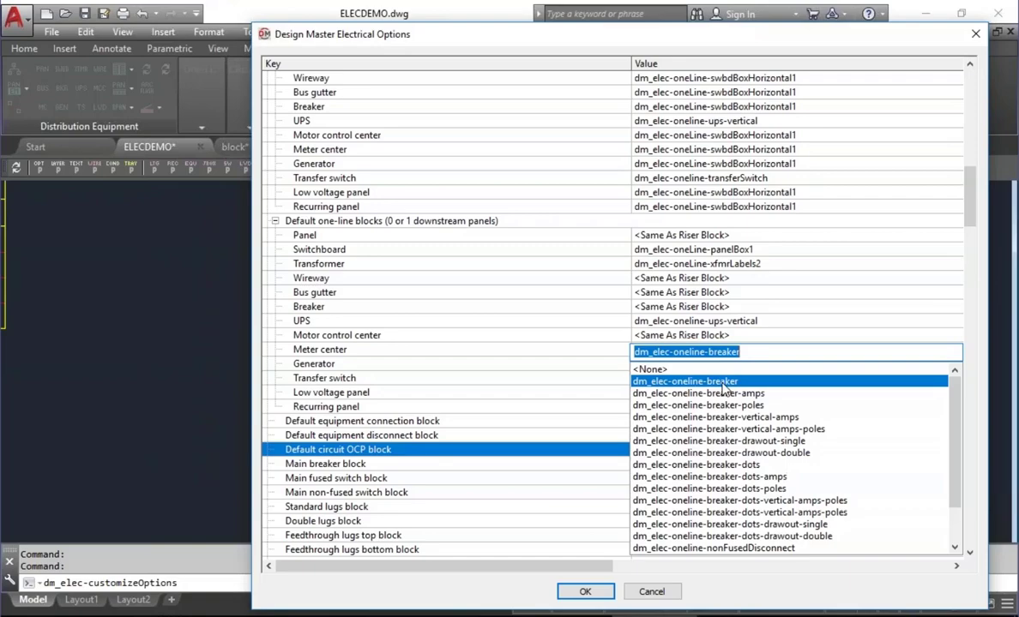
click(536, 446)
click(585, 592)
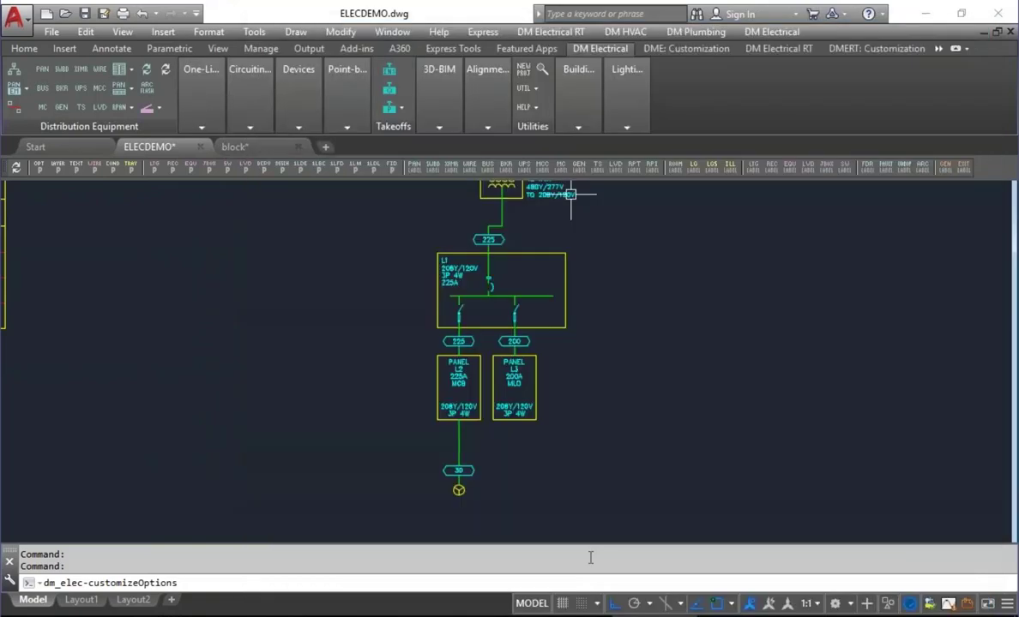
Update the one-line diagram, then set the L2 feeder's OCP block to <None>
mouse_move(198, 107)
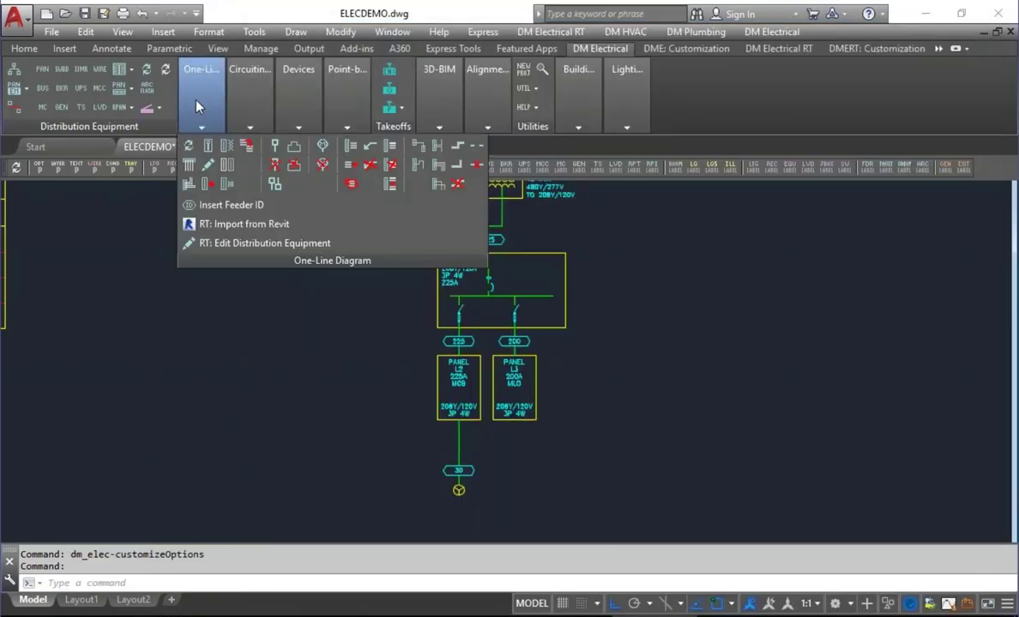
click(189, 148)
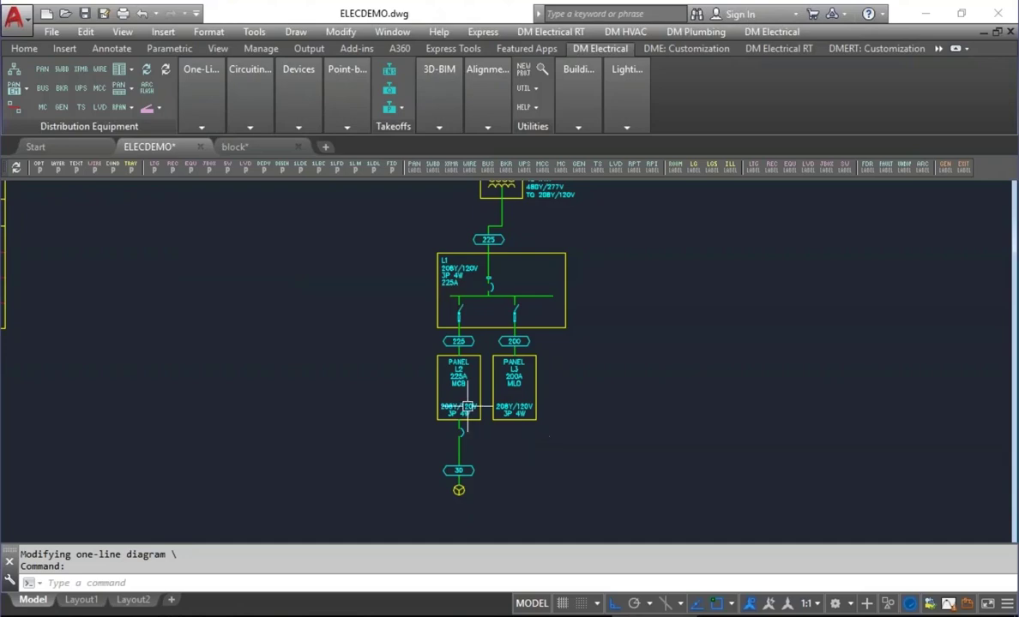
mouse_move(198, 102)
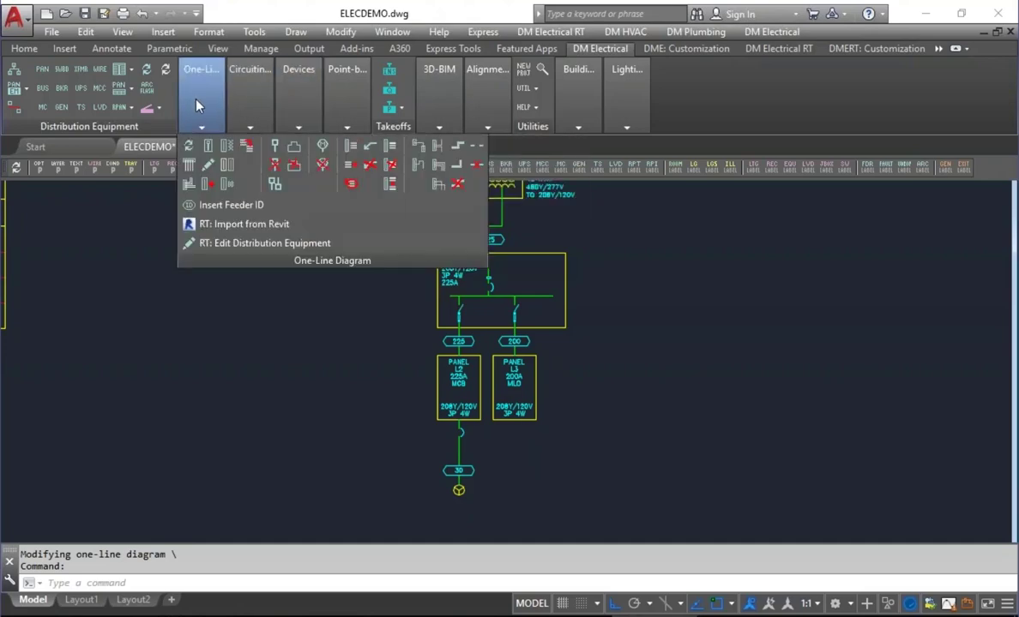
click(207, 146)
click(457, 440)
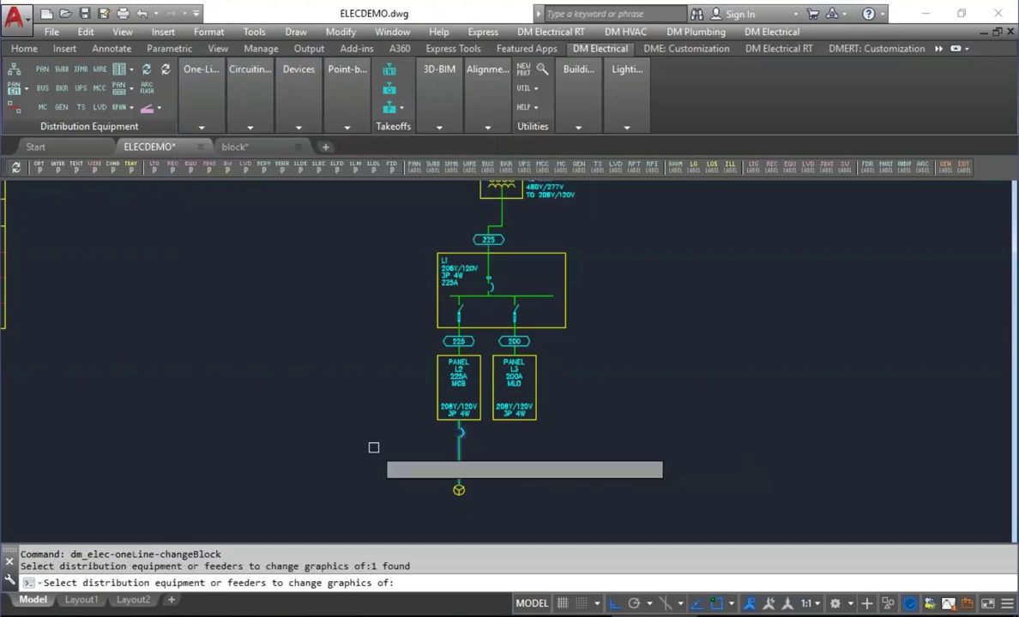
key(Return)
click(77, 170)
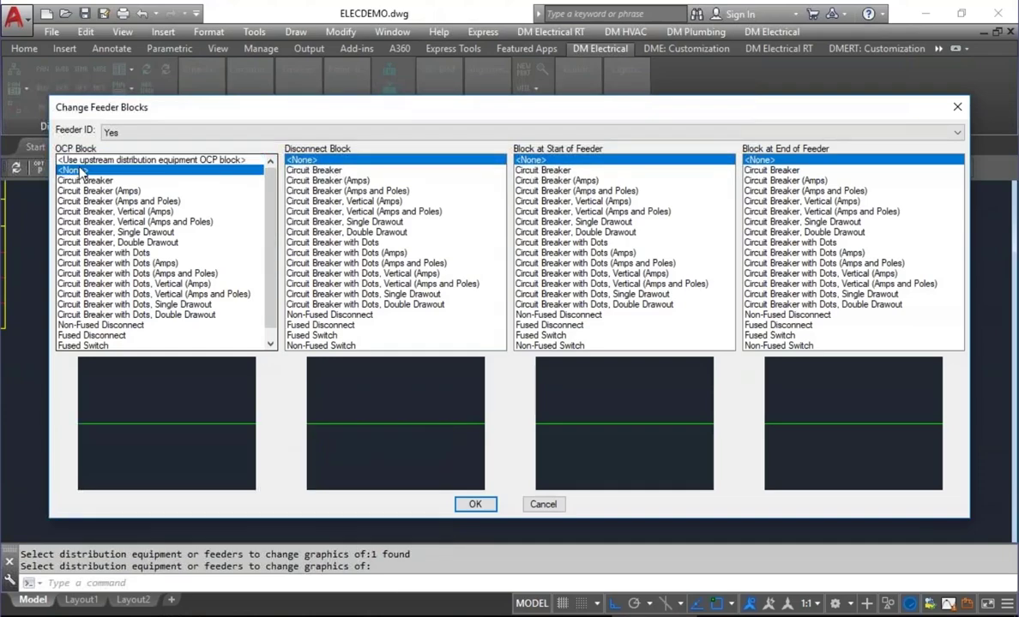
click(476, 505)
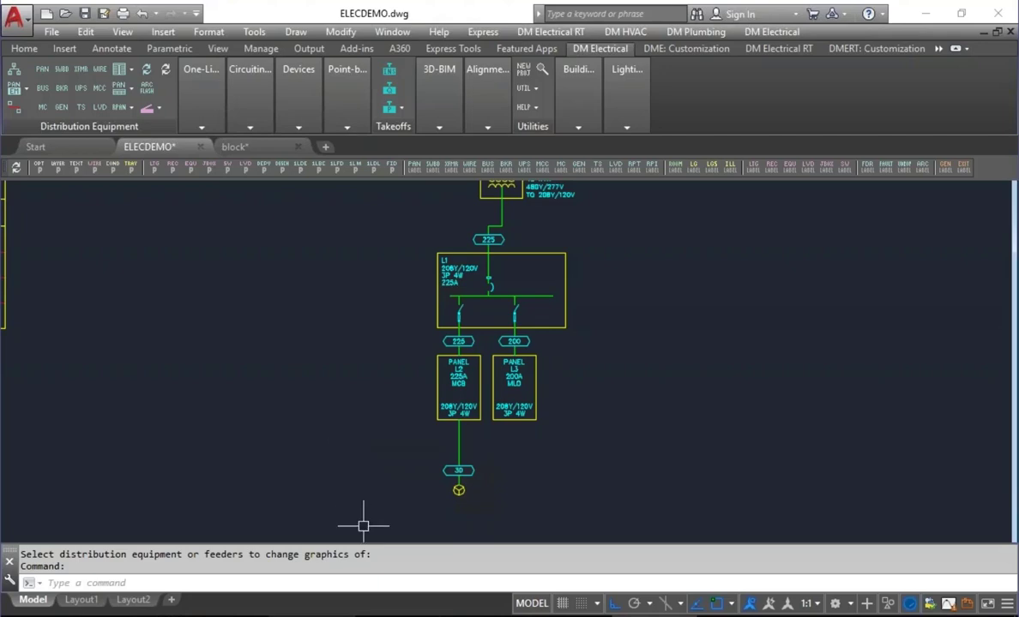
Switch to Drawing2.dwg and pan until the voltage drop schedule and device names show
key(alt+Tab)
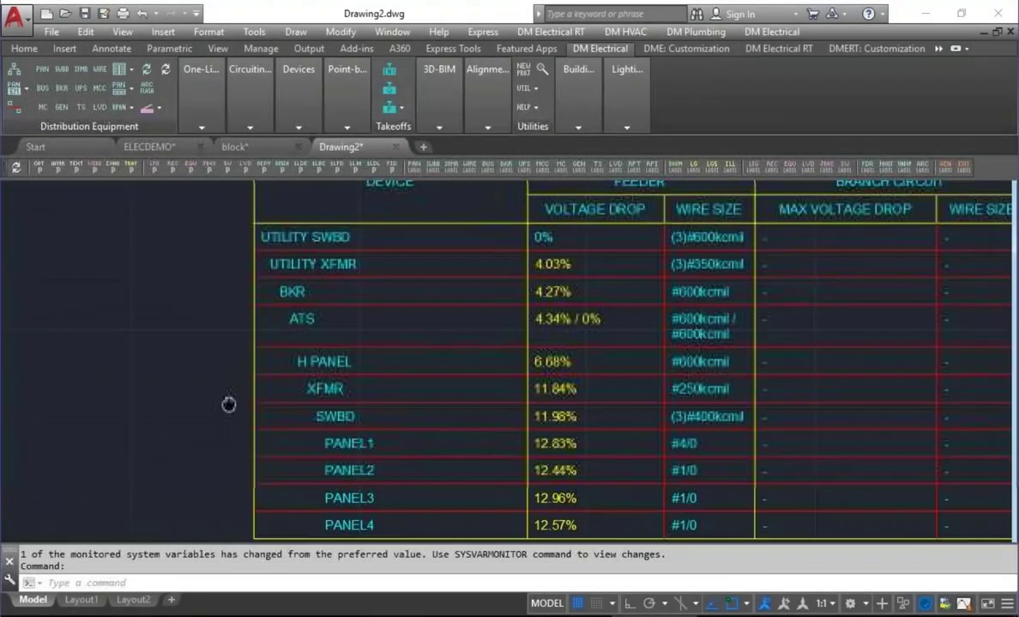
middle_drag(227, 407, 172, 395)
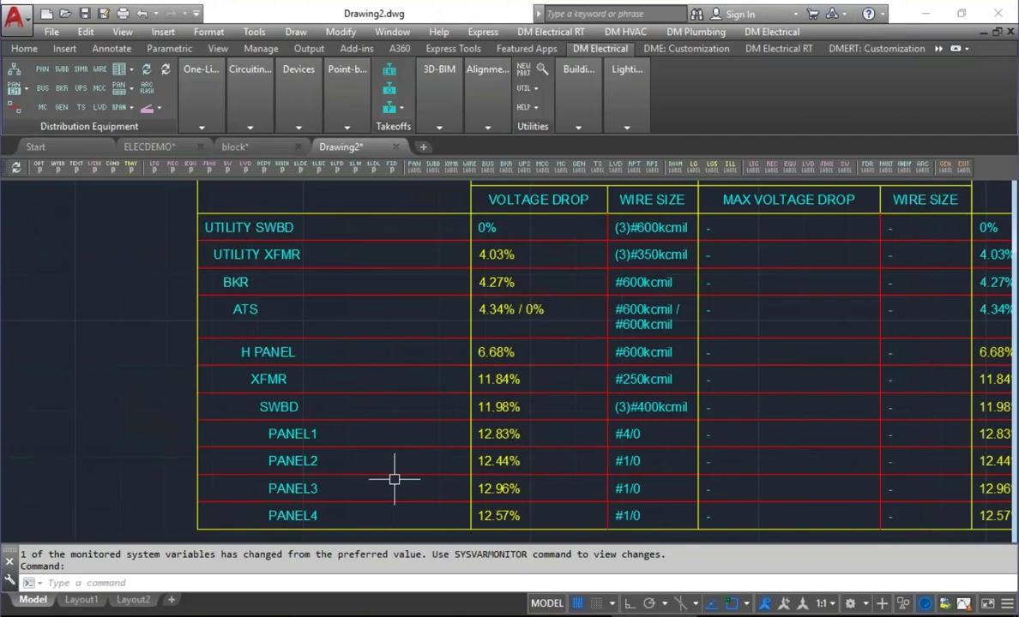
middle_drag(359, 466, 354, 428)
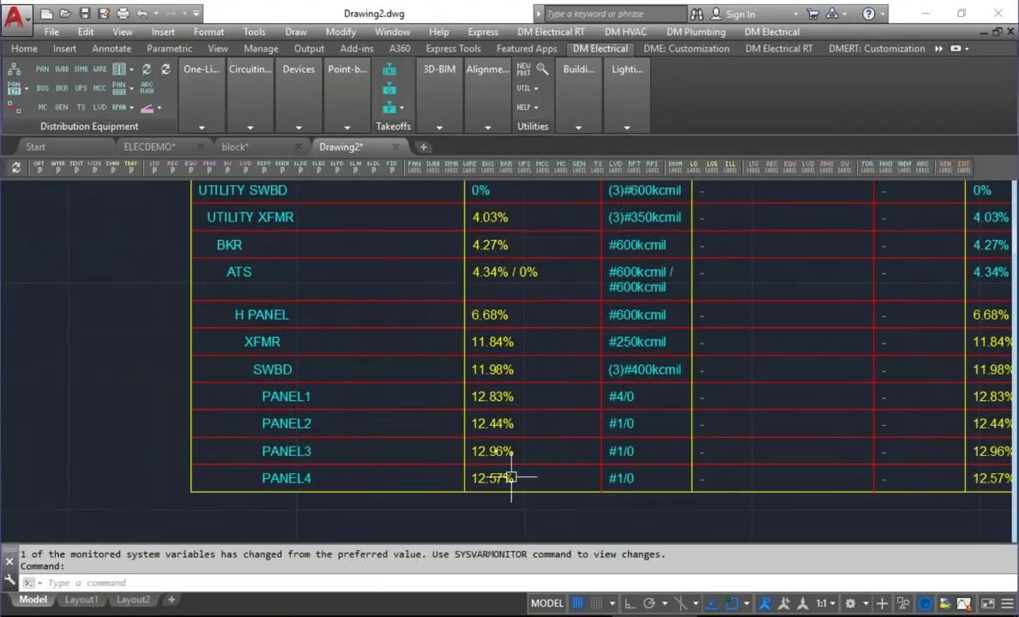
mouse_move(511, 478)
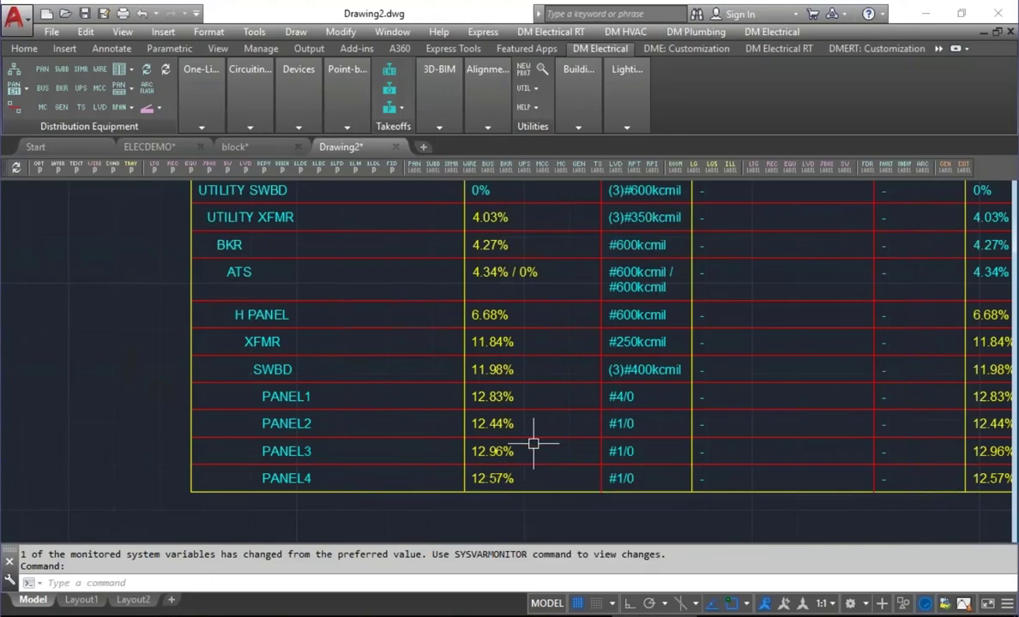
middle_drag(532, 446, 398, 432)
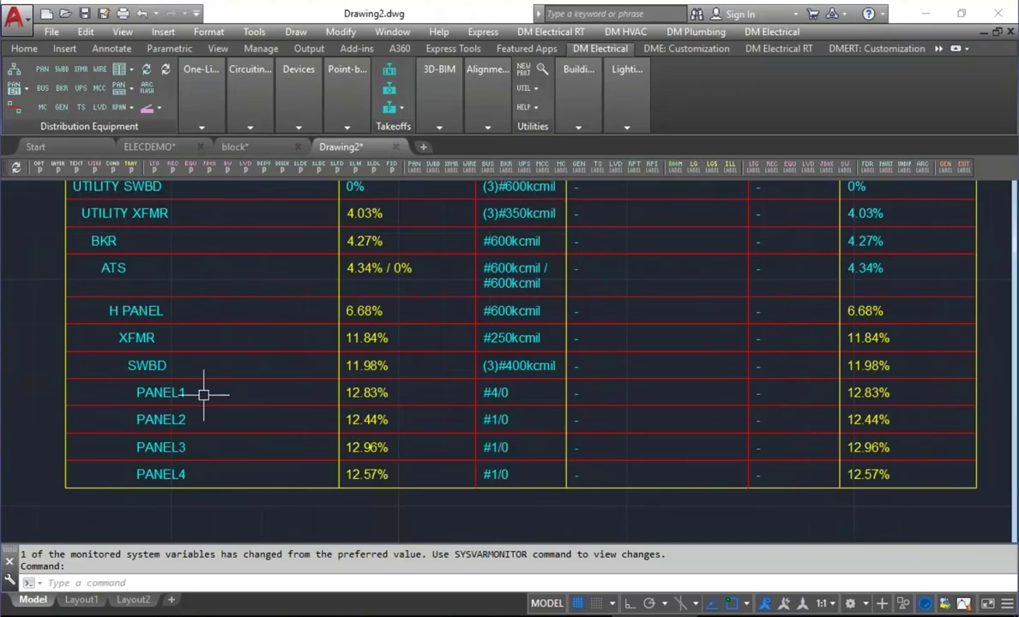
In the Panel dialog, set PANEL1's Conductor Amps to 400 — #600kcmil
click(35, 72)
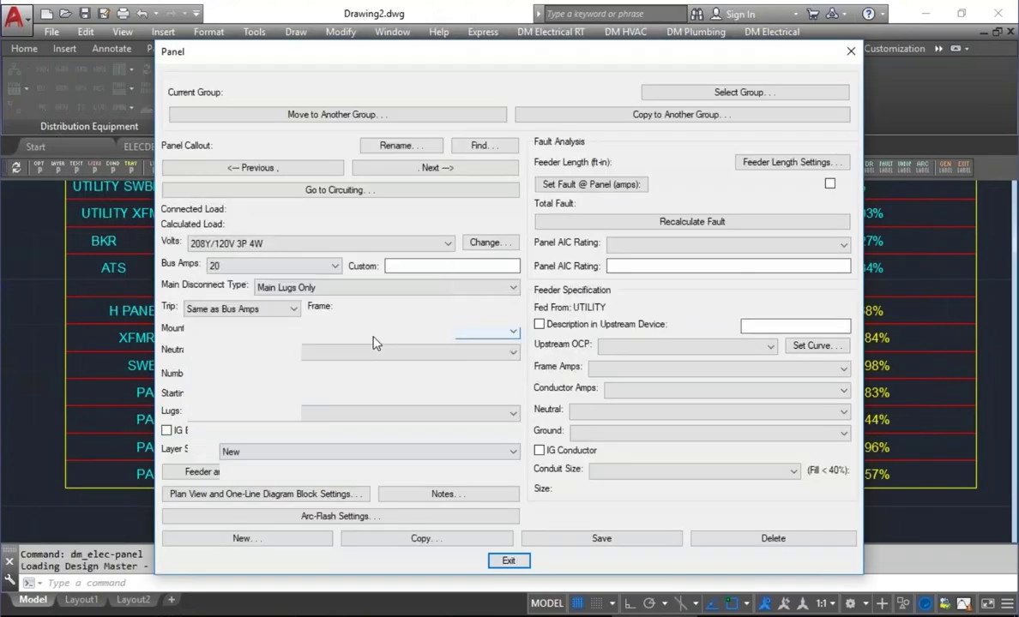
click(391, 168)
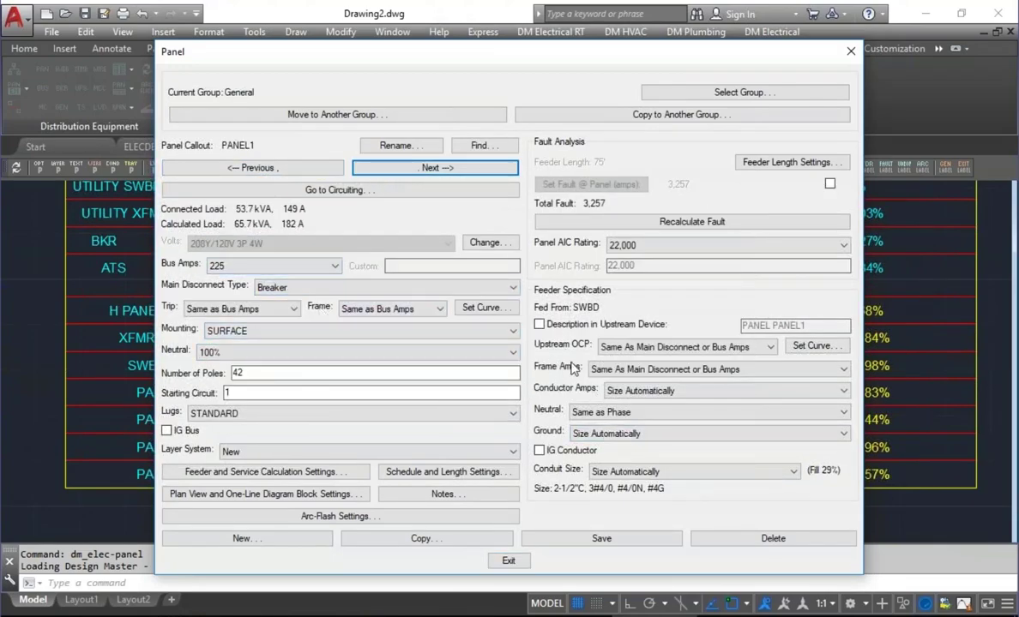
click(673, 392)
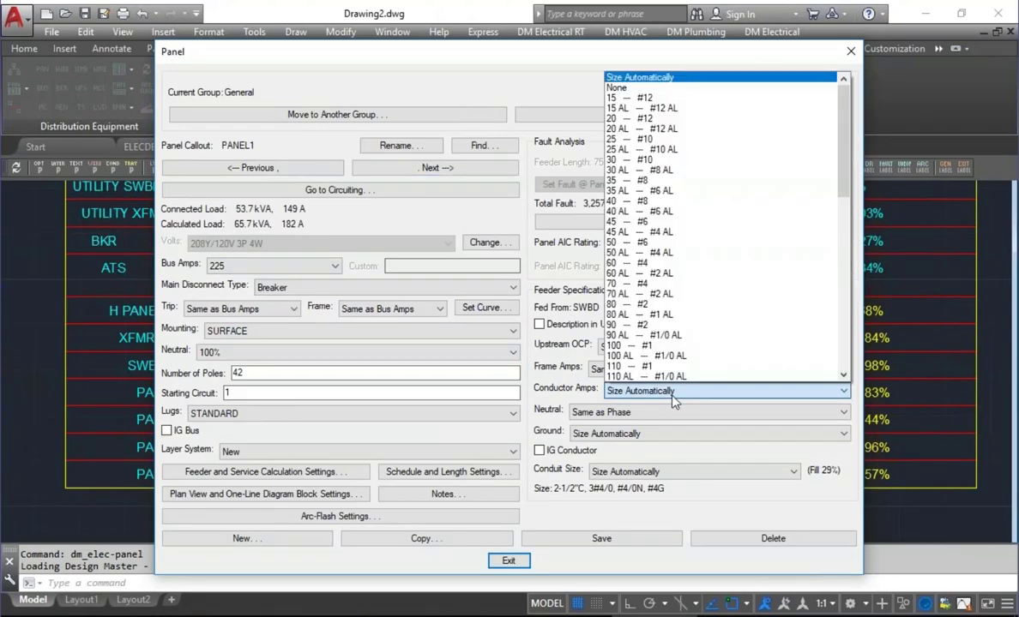
scroll(741, 315, down, 7)
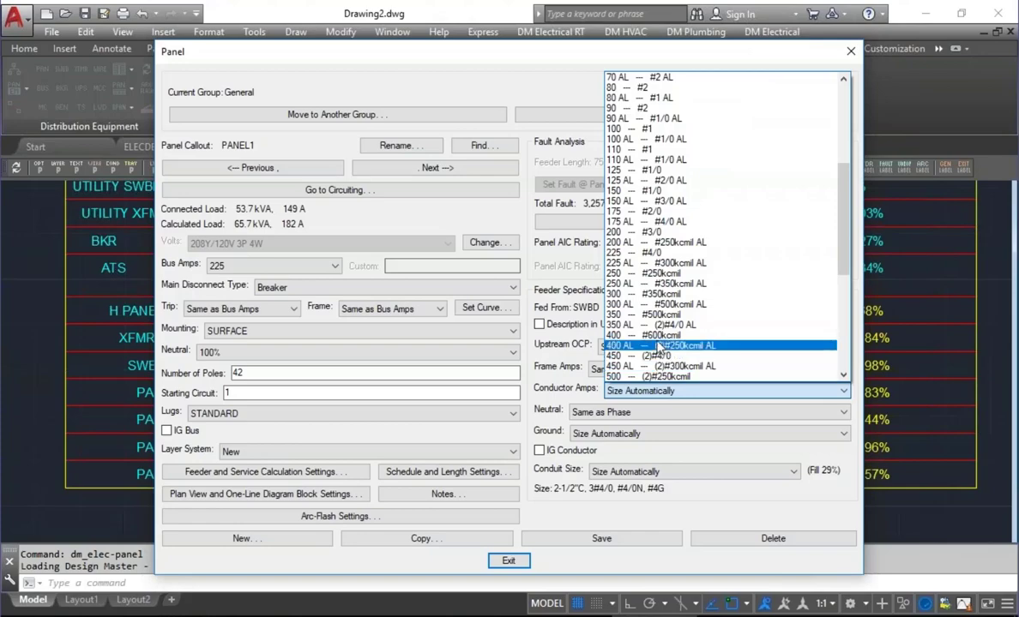
click(658, 336)
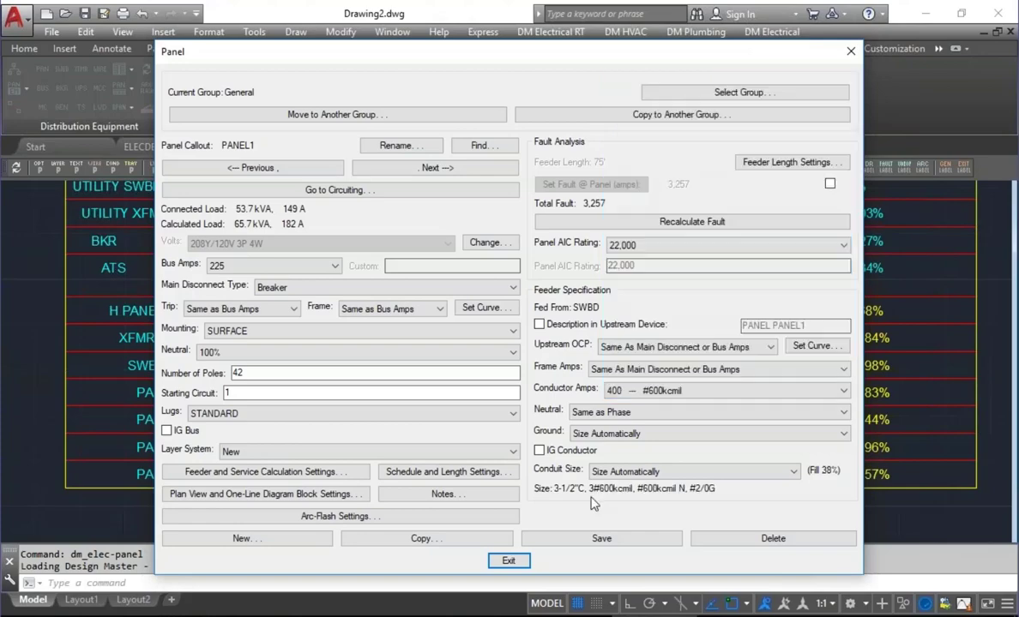
Exit the Panel dialog and reinsert the voltage drop schedule with current settings
click(507, 562)
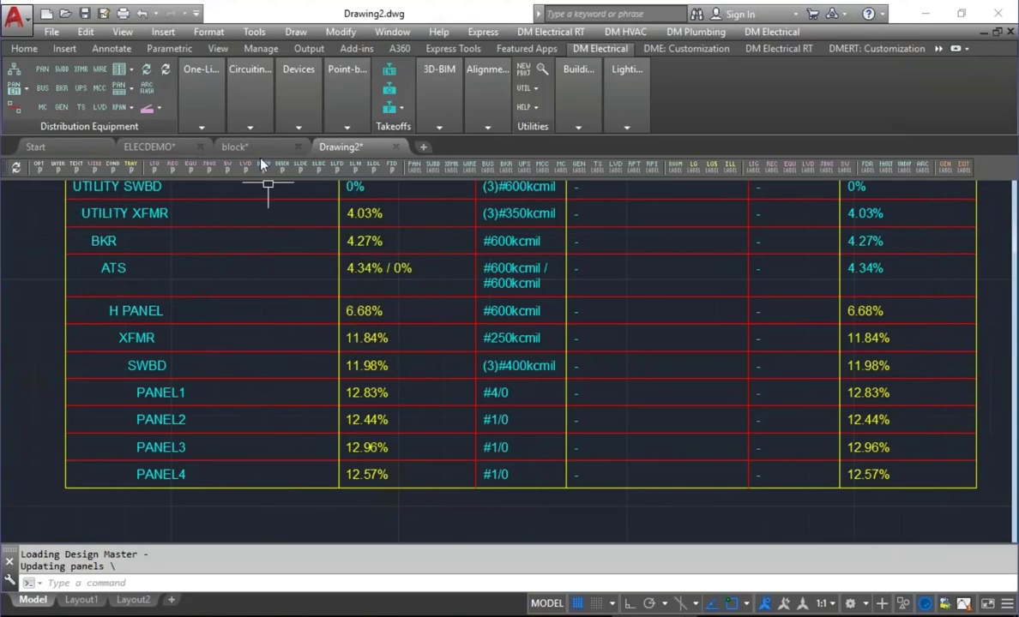
click(191, 92)
click(130, 71)
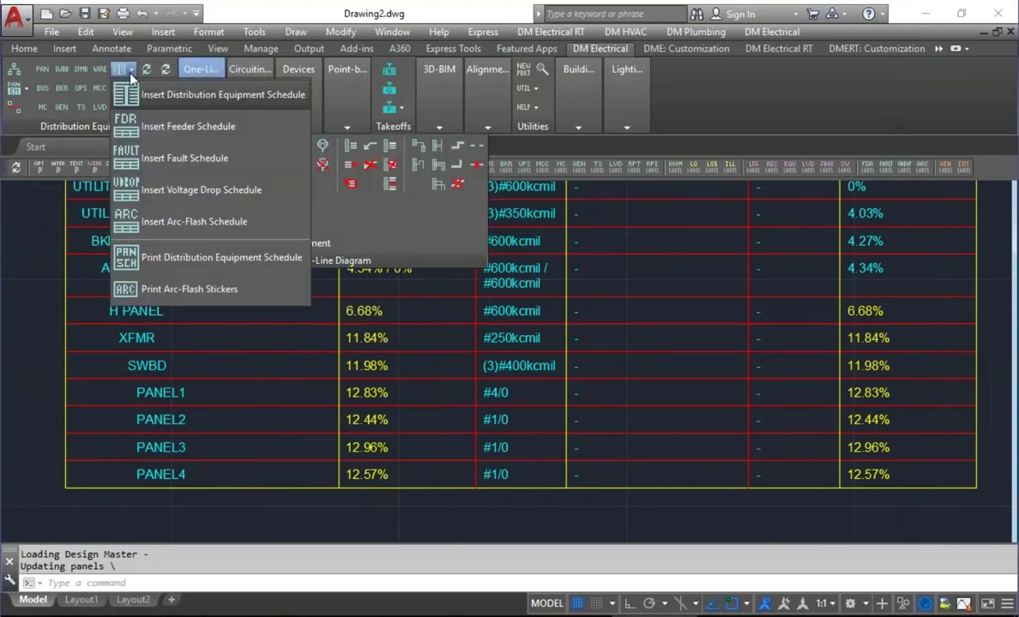
click(168, 174)
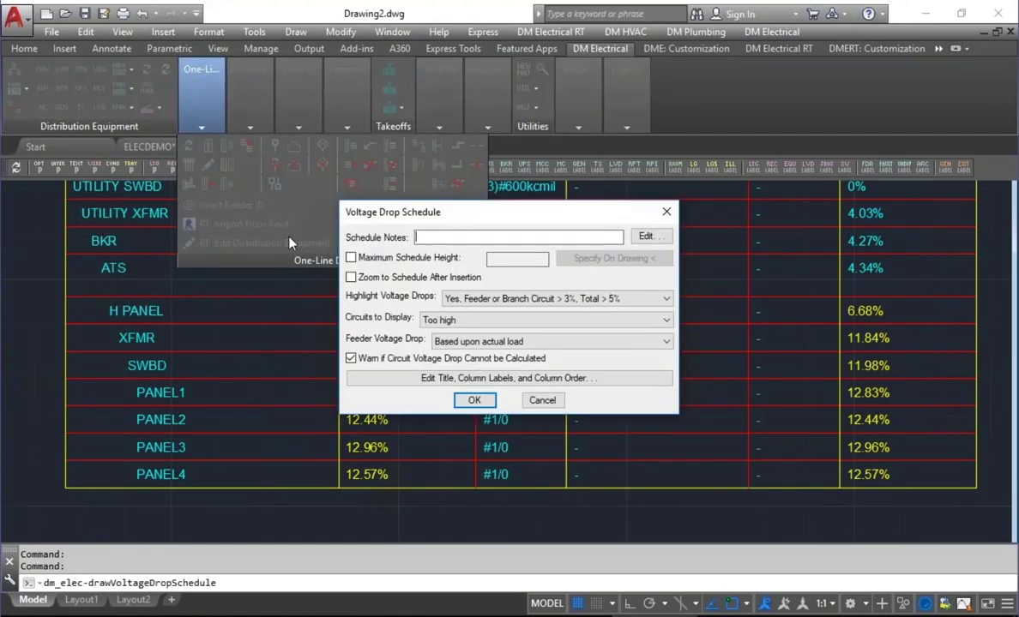
key(Return)
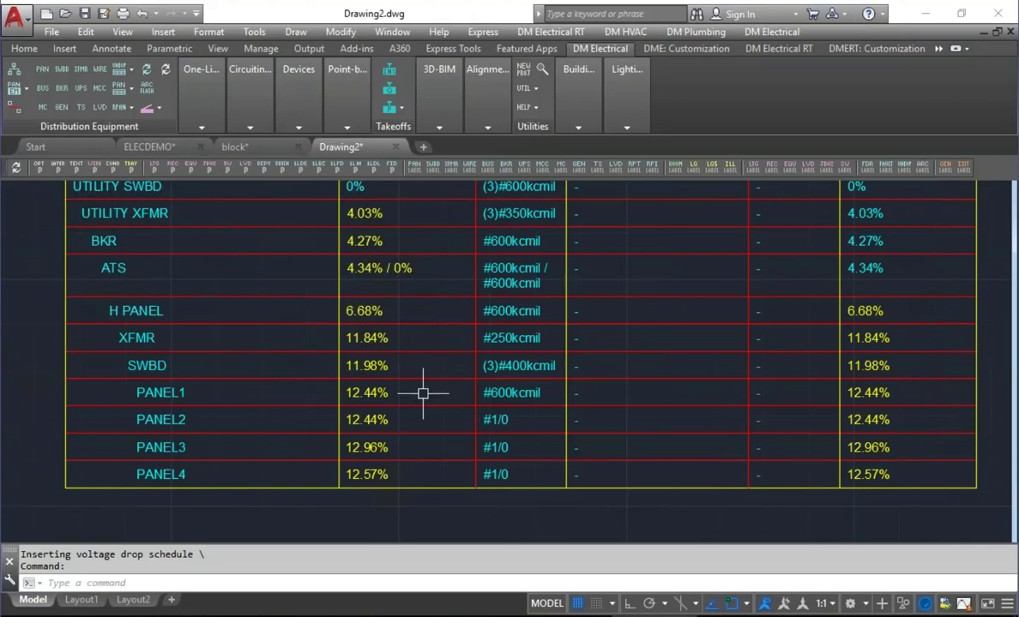
scroll(423, 393, down, 2)
scroll(398, 391, up, 2)
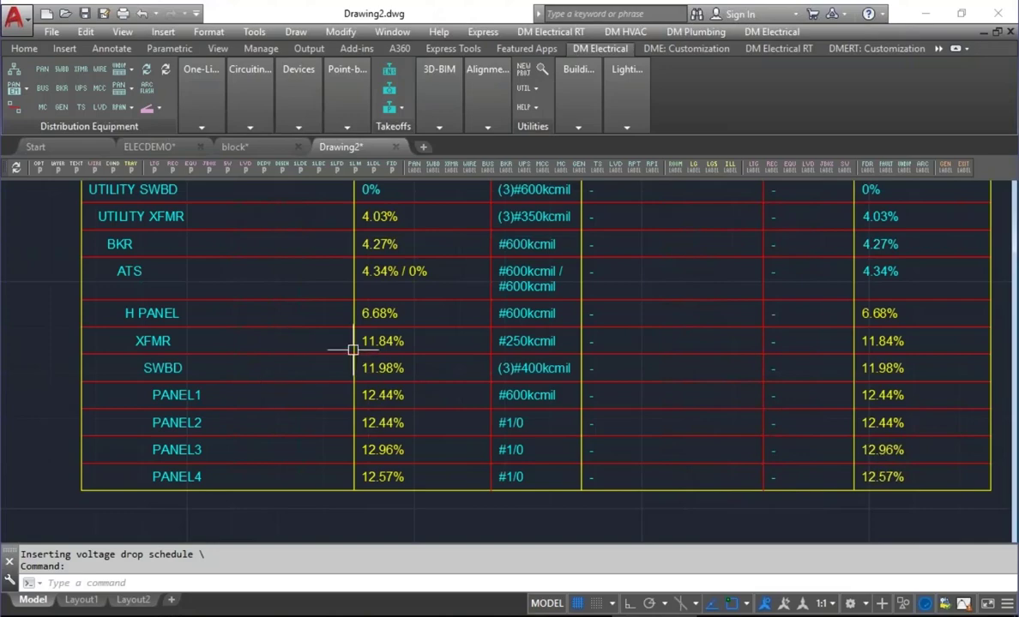
Reinsert the voltage drop schedule with the Specific Feeder Voltage Drop column enabled
click(117, 68)
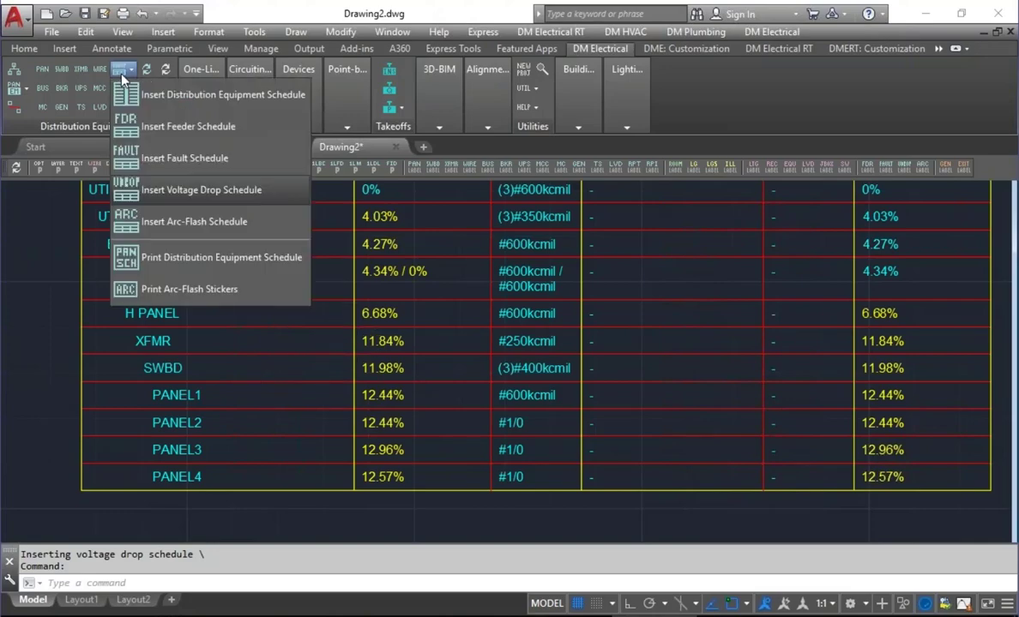
click(206, 190)
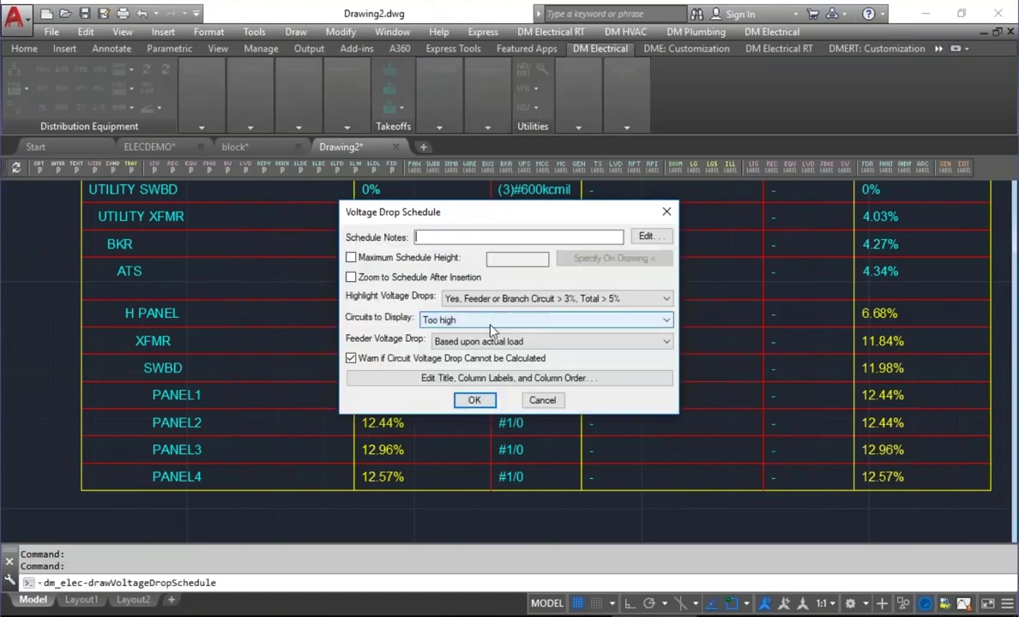
click(472, 379)
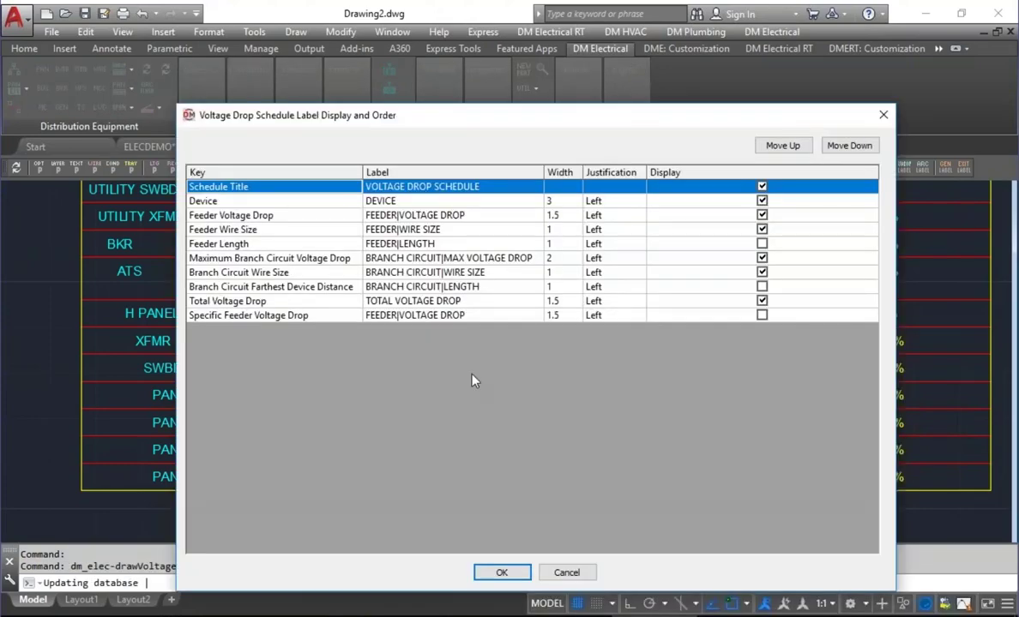
click(244, 318)
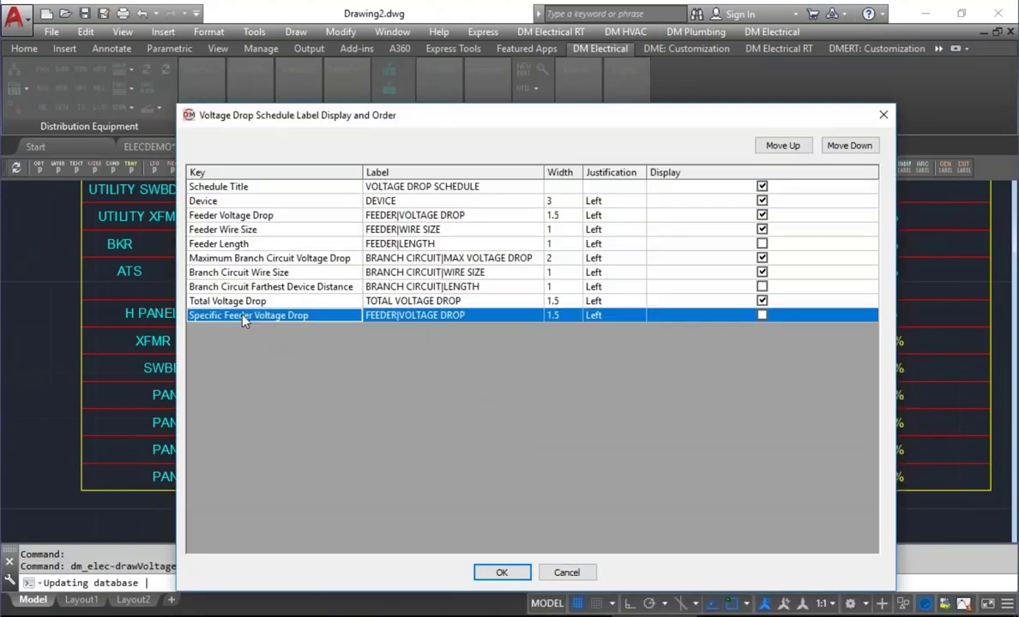
click(761, 316)
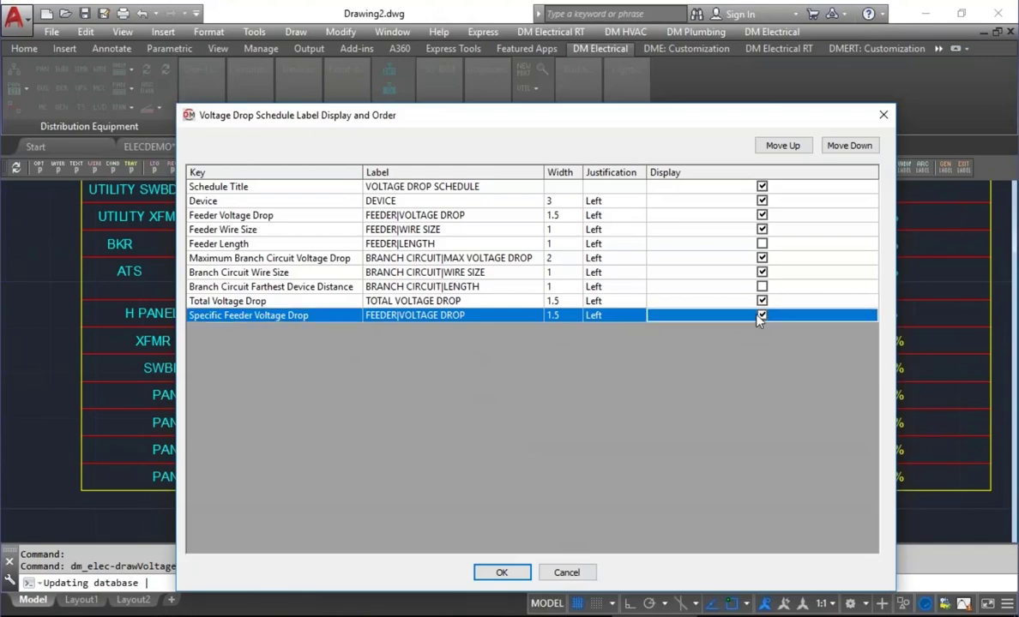
click(502, 573)
click(474, 400)
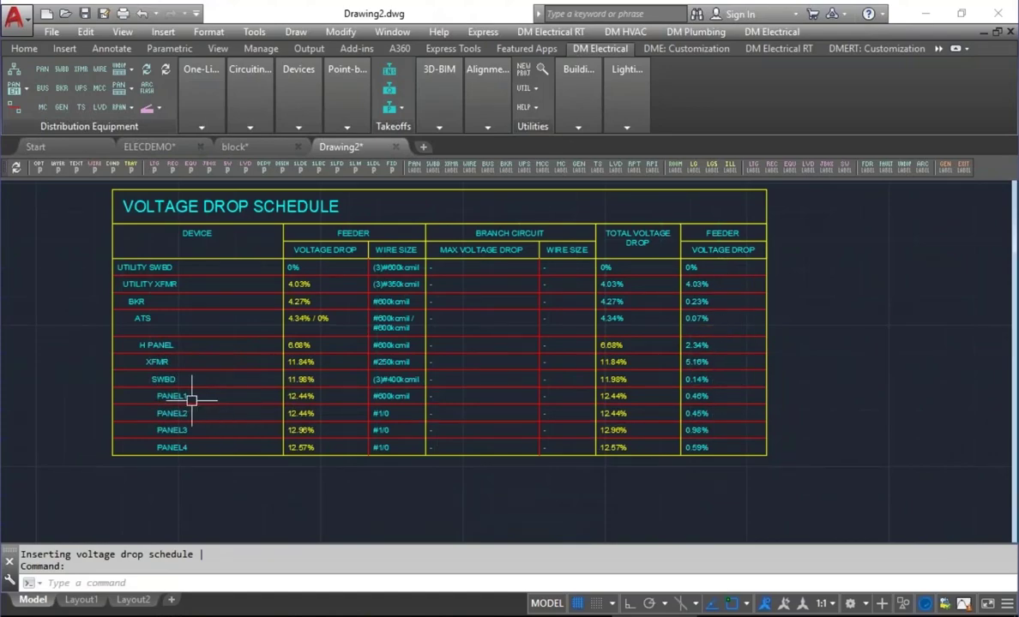
scroll(613, 402, up, 2)
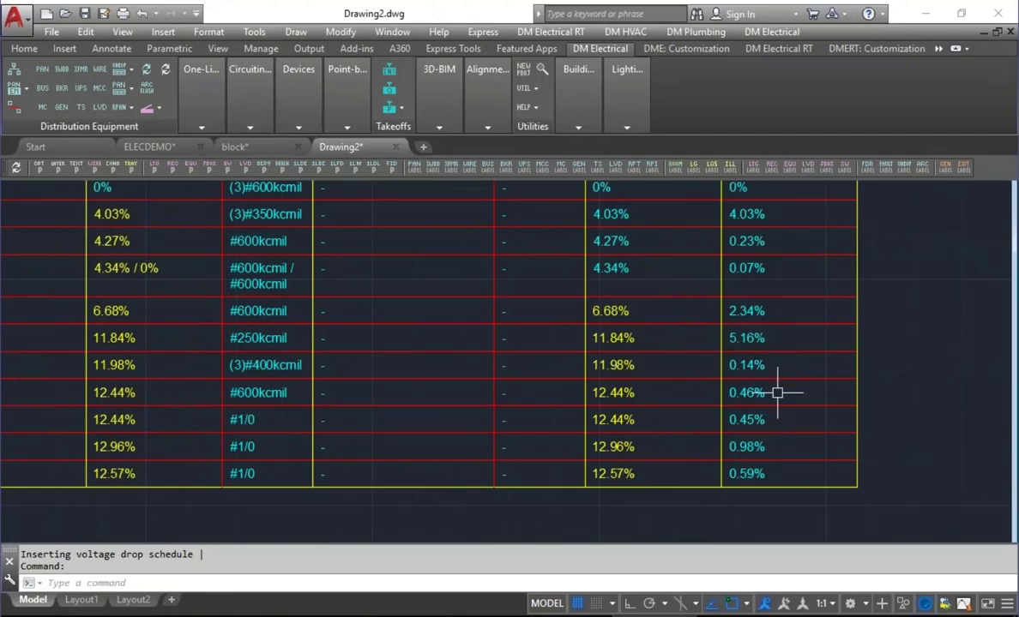
mouse_move(778, 393)
middle_down()
mouse_move(793, 409)
mouse_move(744, 398)
mouse_move(916, 374)
mouse_move(950, 338)
middle_up()
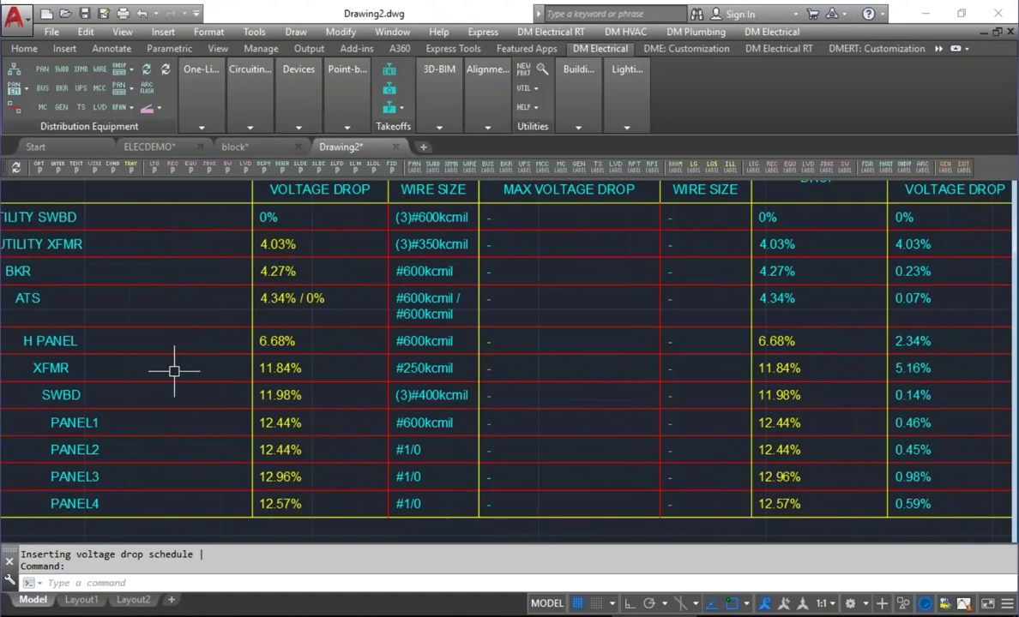
In DM Electrical Options, set 'Voltage drop and transformers' to 'Ignore transformers'
click(771, 33)
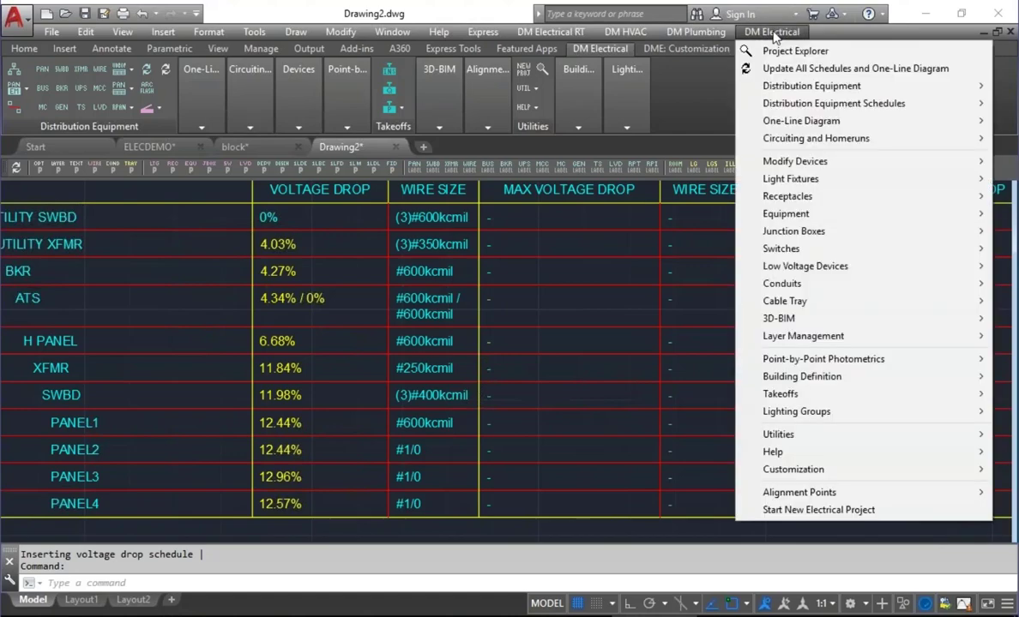
mouse_move(825, 474)
mouse_move(729, 132)
click(787, 135)
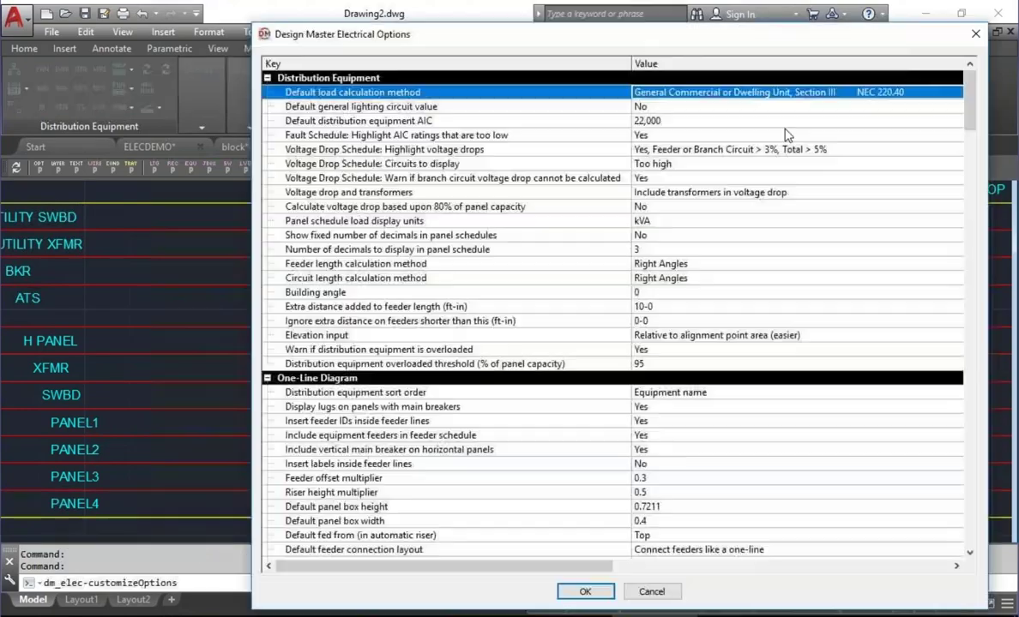
click(491, 195)
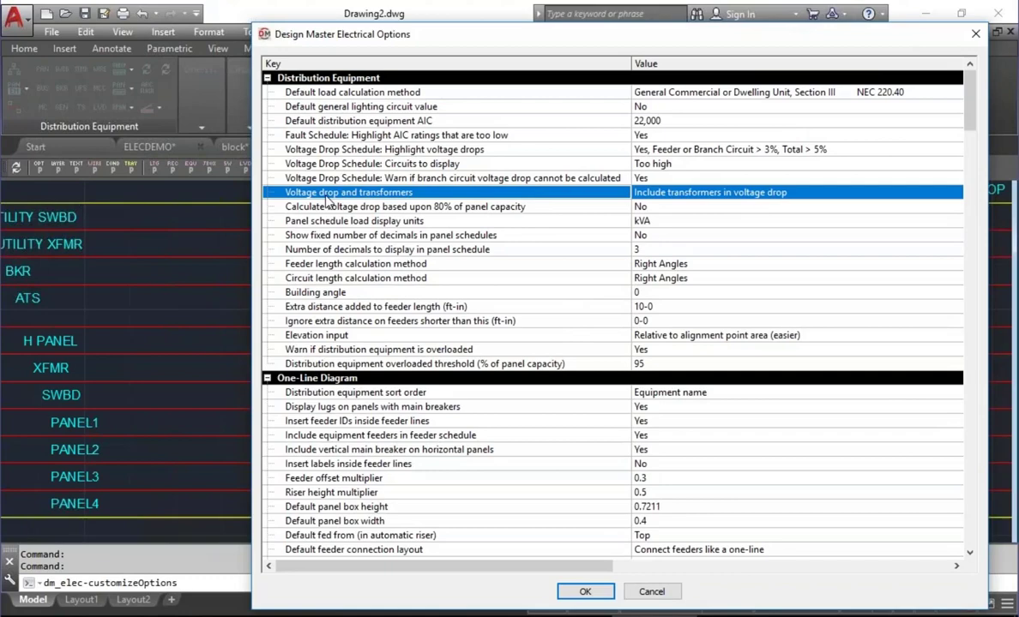
click(636, 192)
click(637, 192)
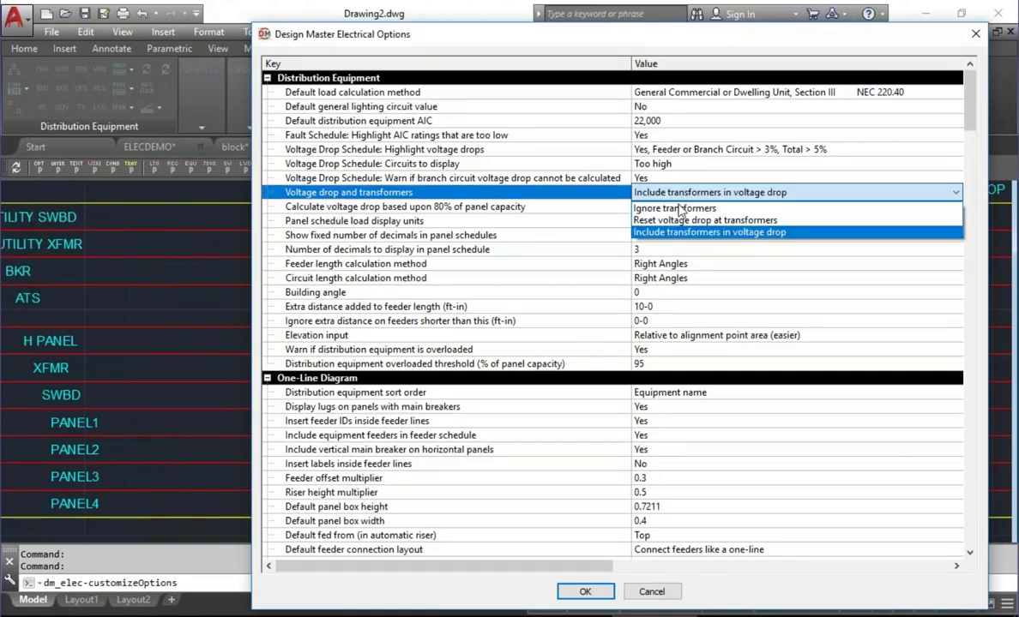
click(682, 208)
click(585, 592)
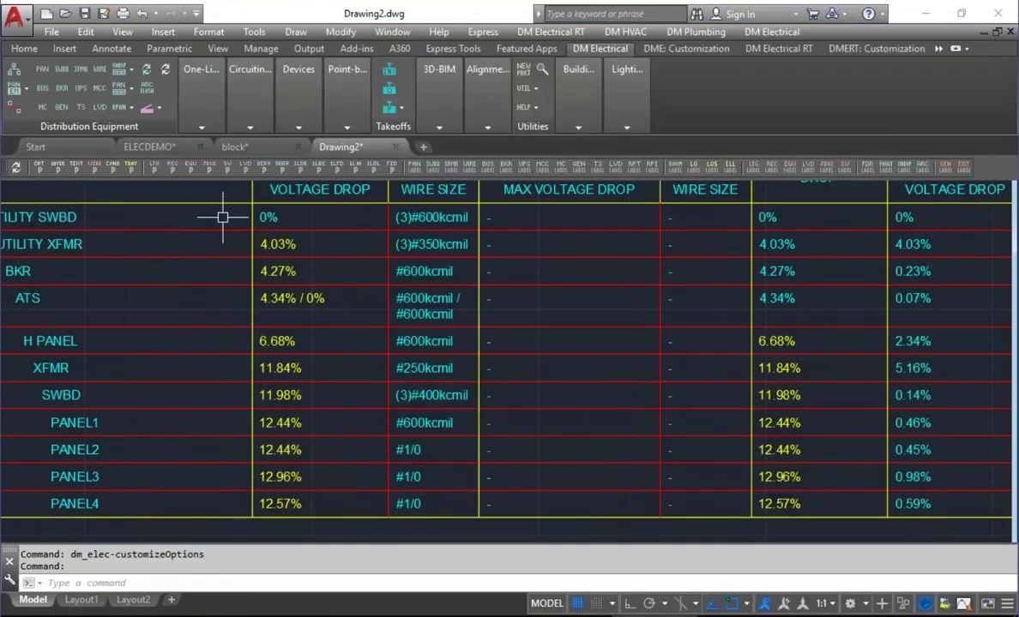
Reinsert the schedule without Max Branch Voltage Drop, Branch Wire Size and Total Voltage Drop columns
click(119, 69)
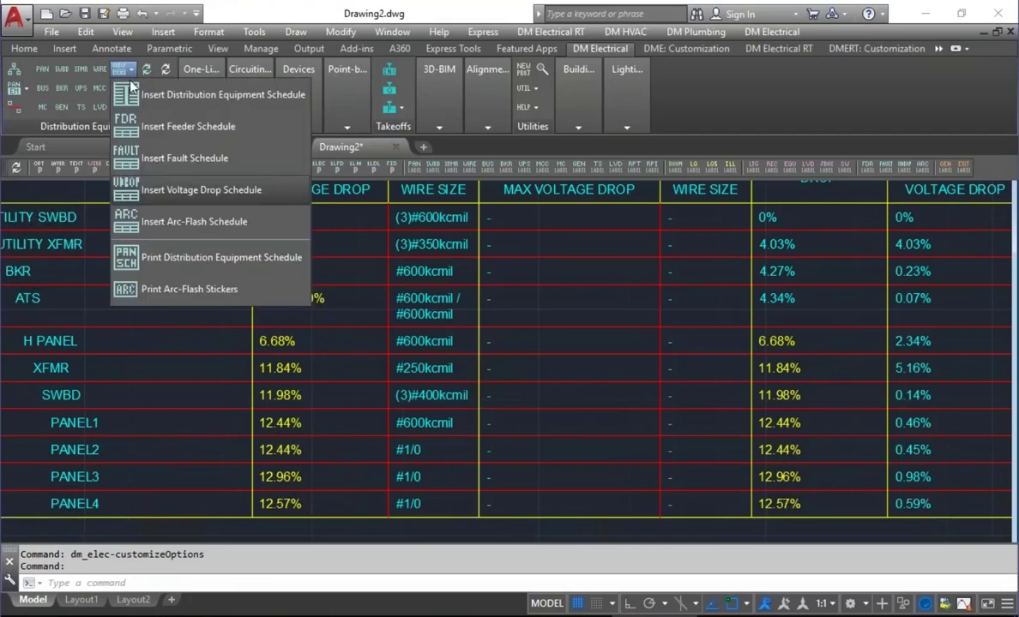
click(182, 194)
click(572, 377)
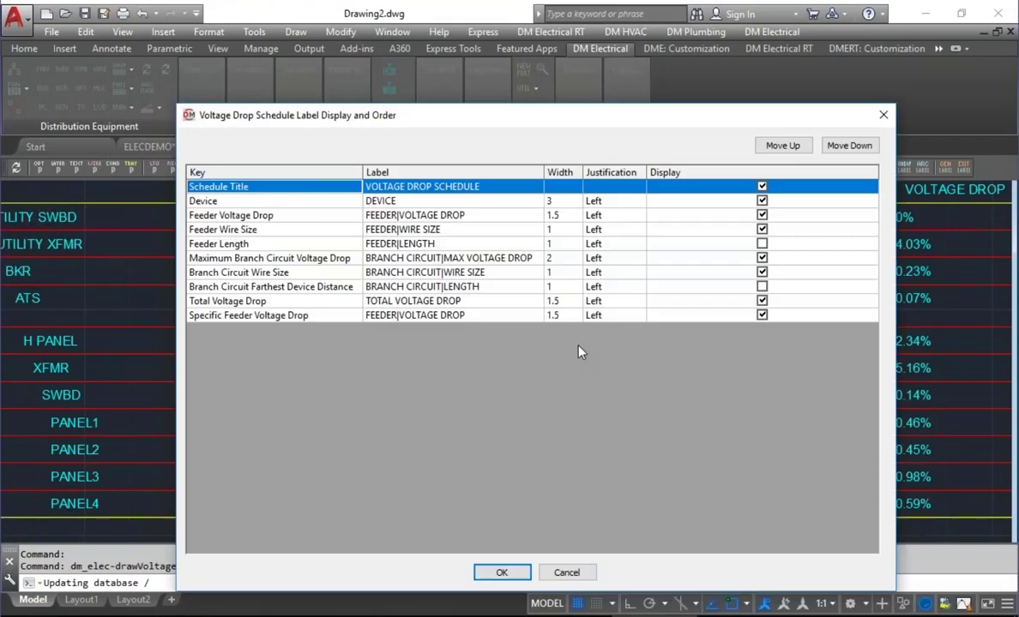
click(270, 258)
click(761, 258)
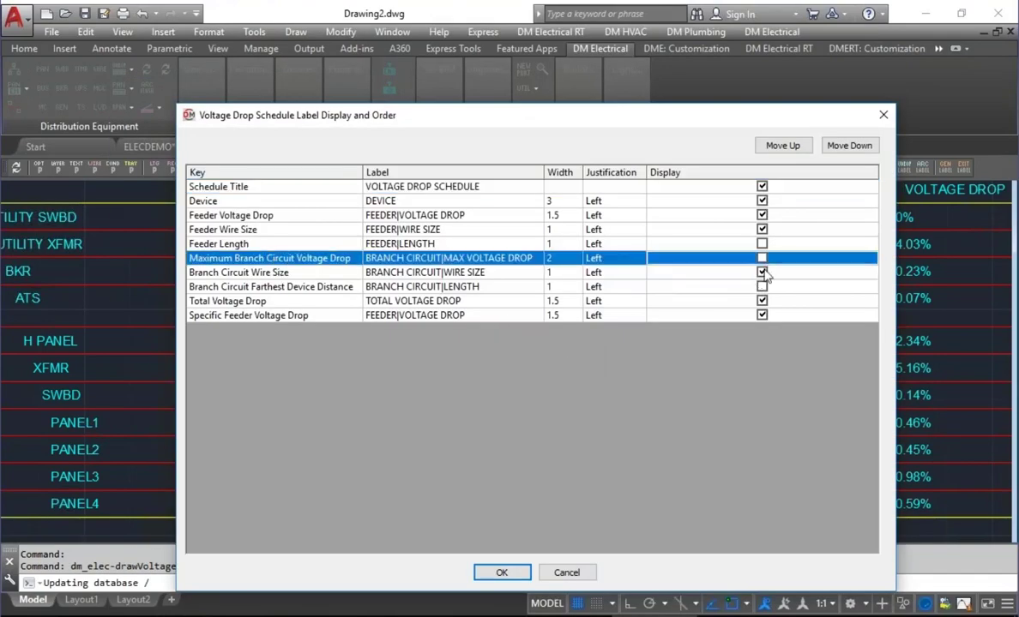
click(762, 272)
click(761, 301)
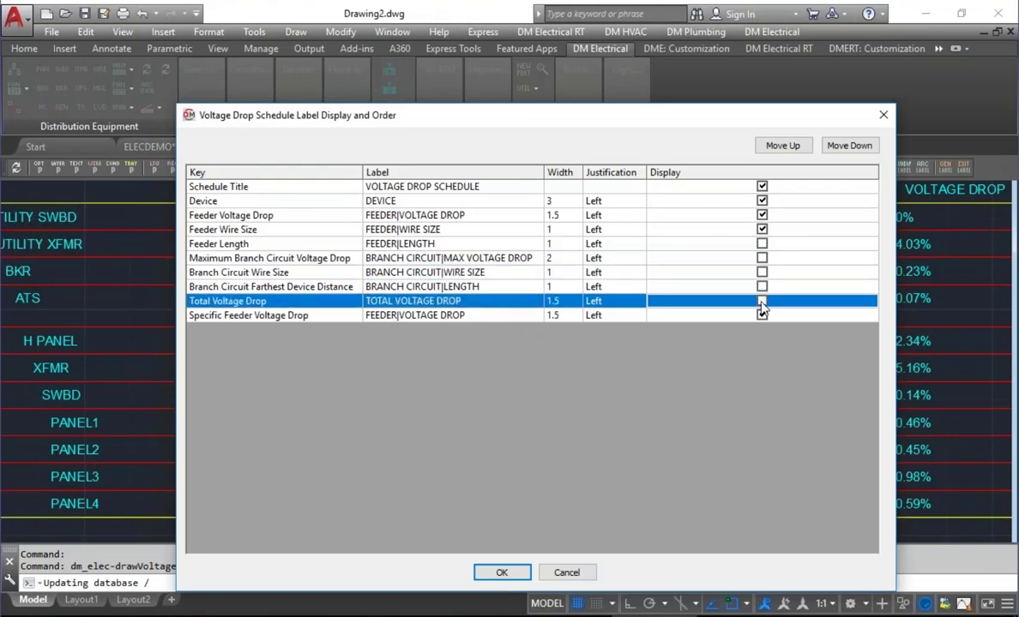
click(502, 572)
click(497, 399)
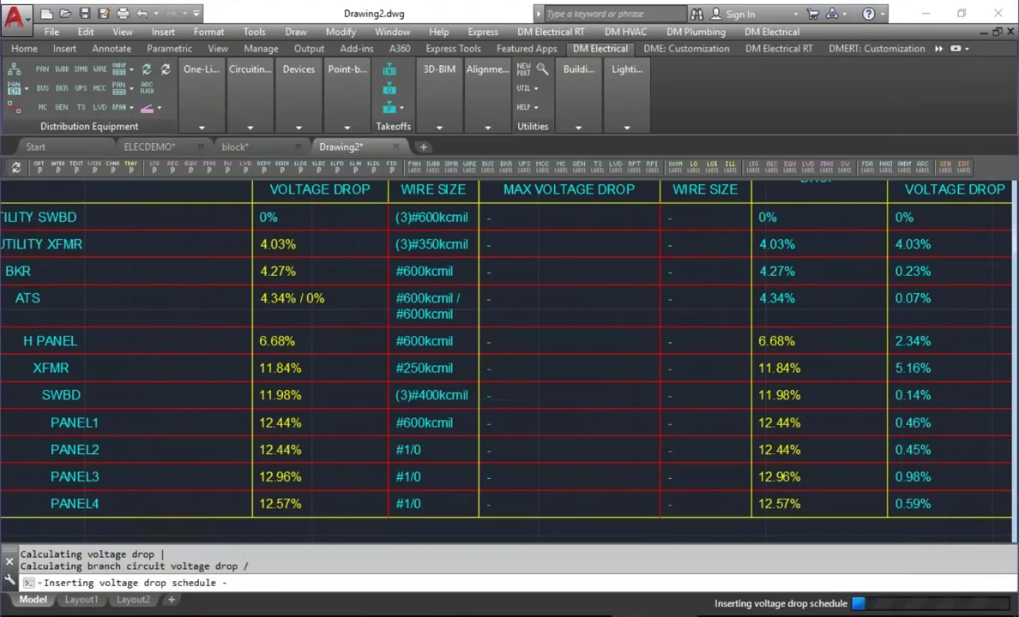
middle_drag(178, 324, 285, 333)
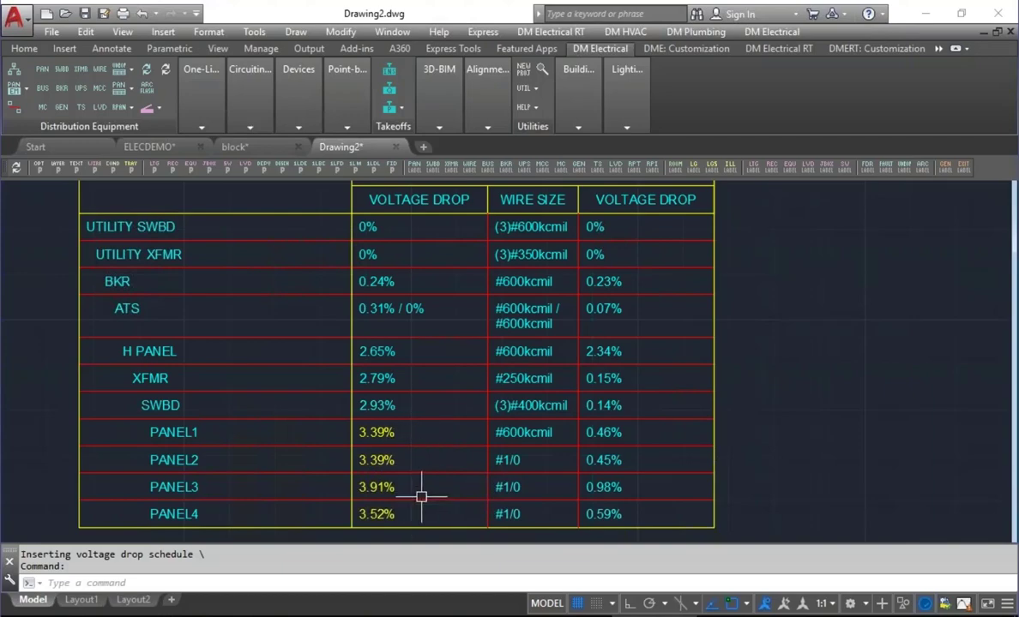
mouse_move(421, 496)
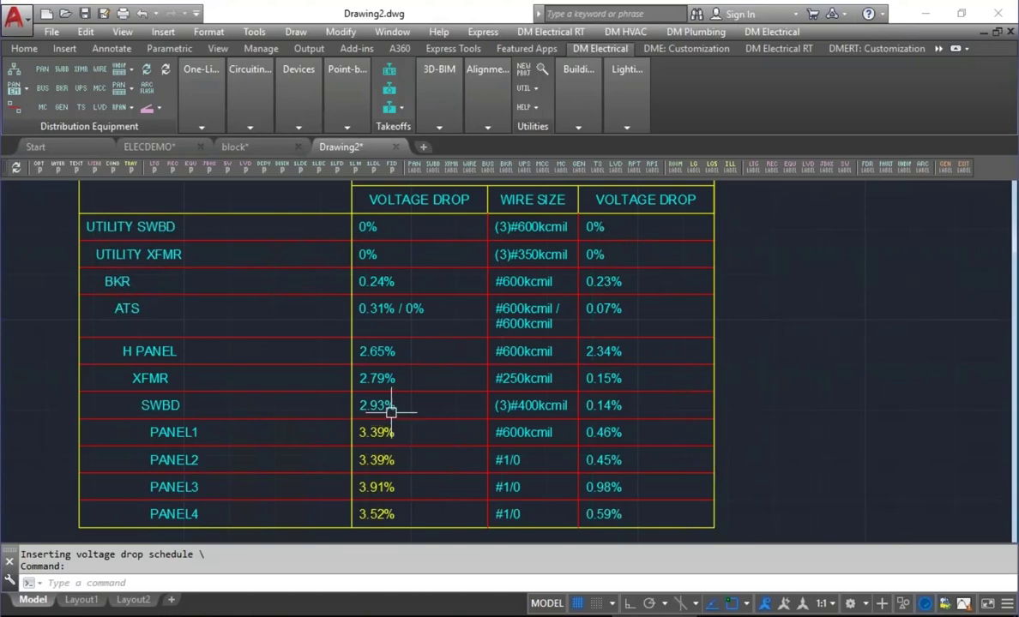
mouse_move(391, 412)
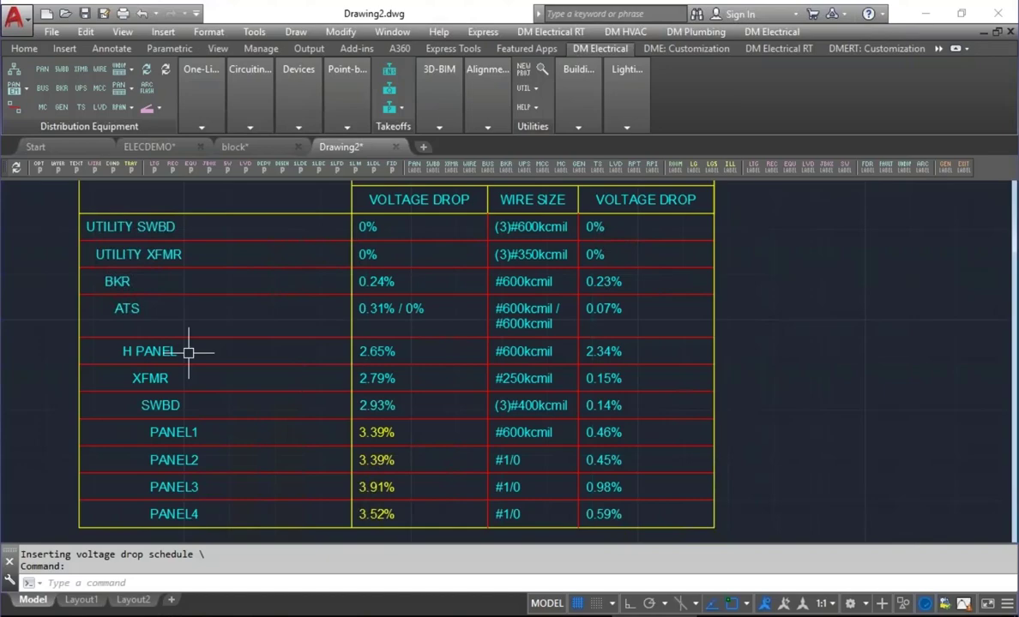
Find H PANEL in the Panel dialog, set Conductor Amps to 800 — (3)#300kcmil, and exit
click(43, 67)
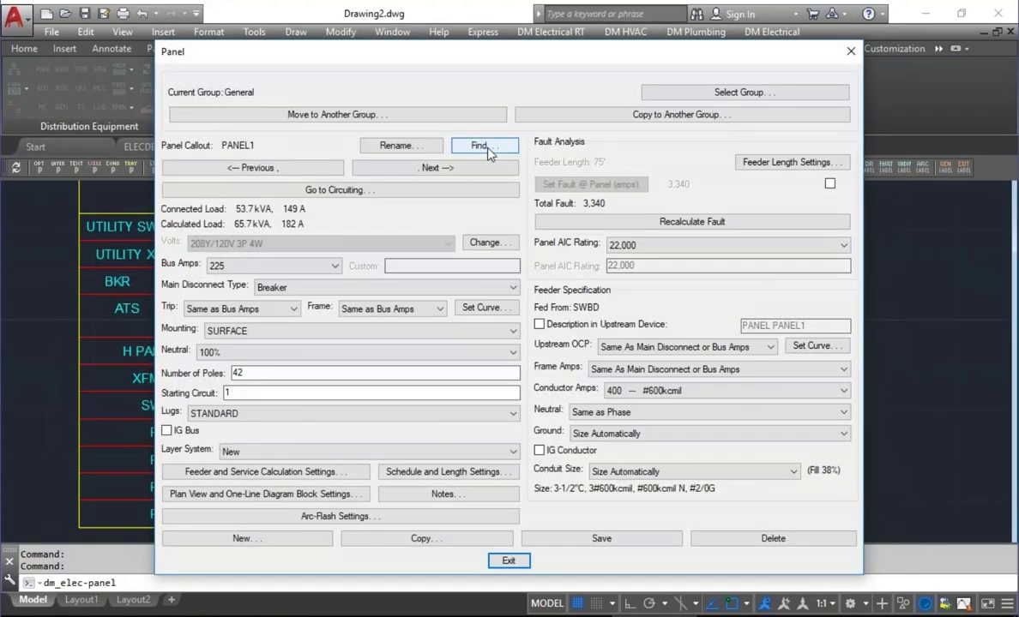
click(479, 145)
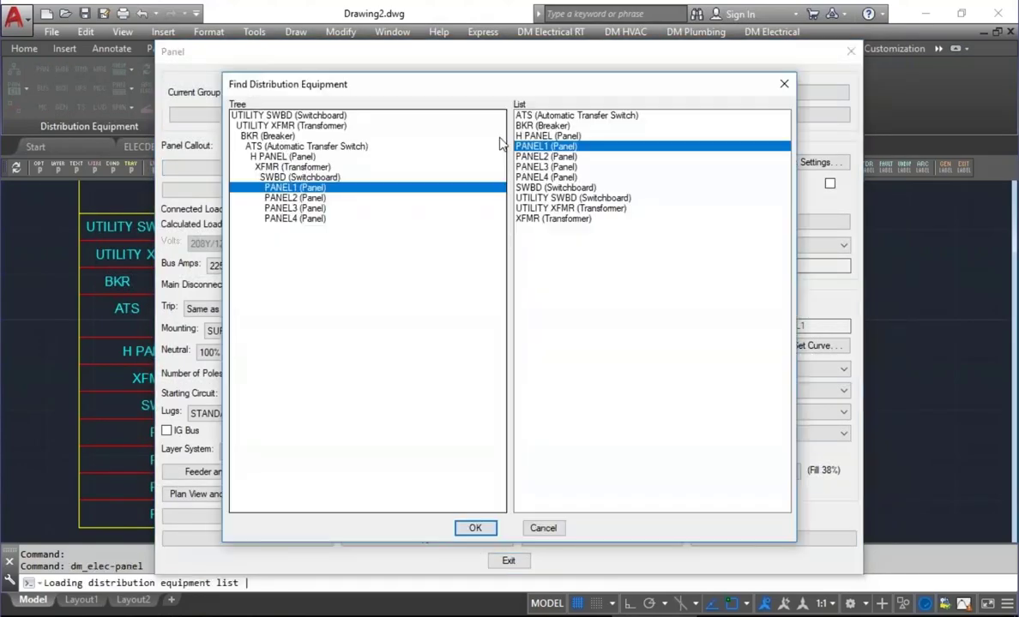
double_click(283, 156)
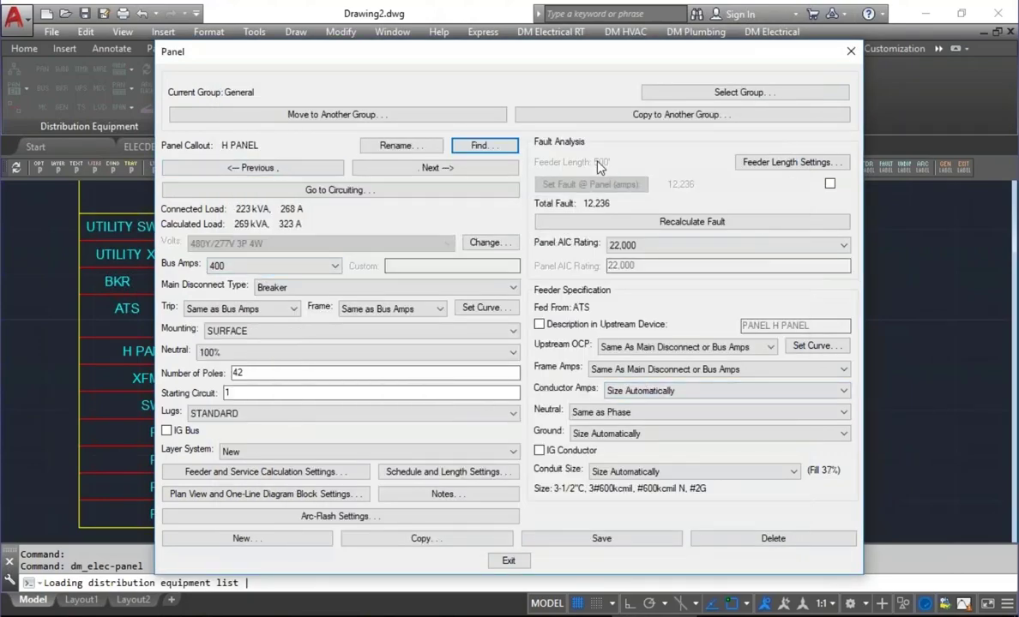
click(662, 396)
scroll(720, 364, down, 5)
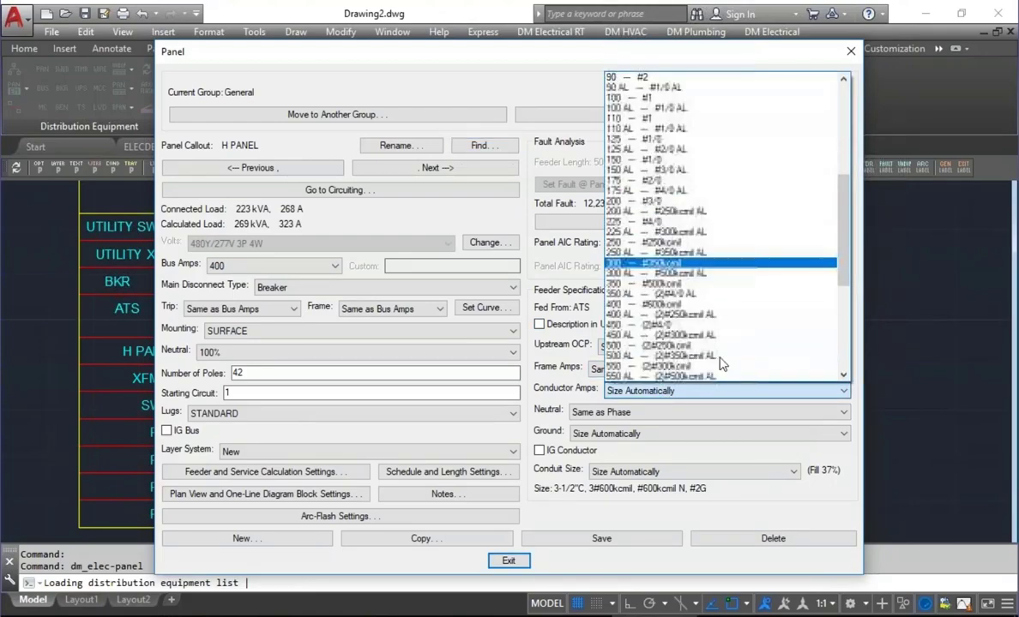
scroll(720, 364, down, 3)
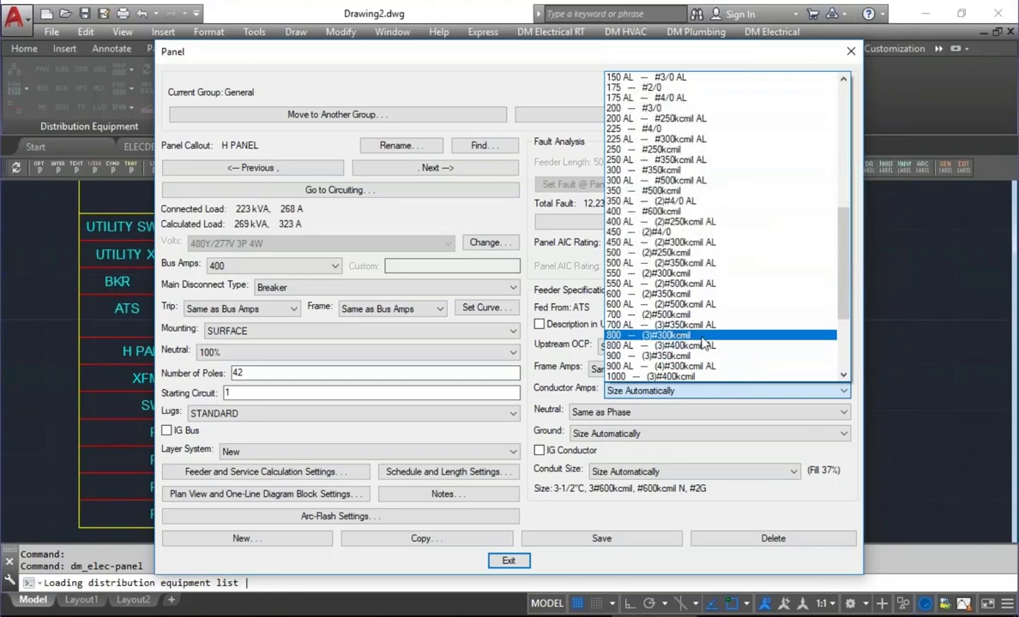
click(702, 336)
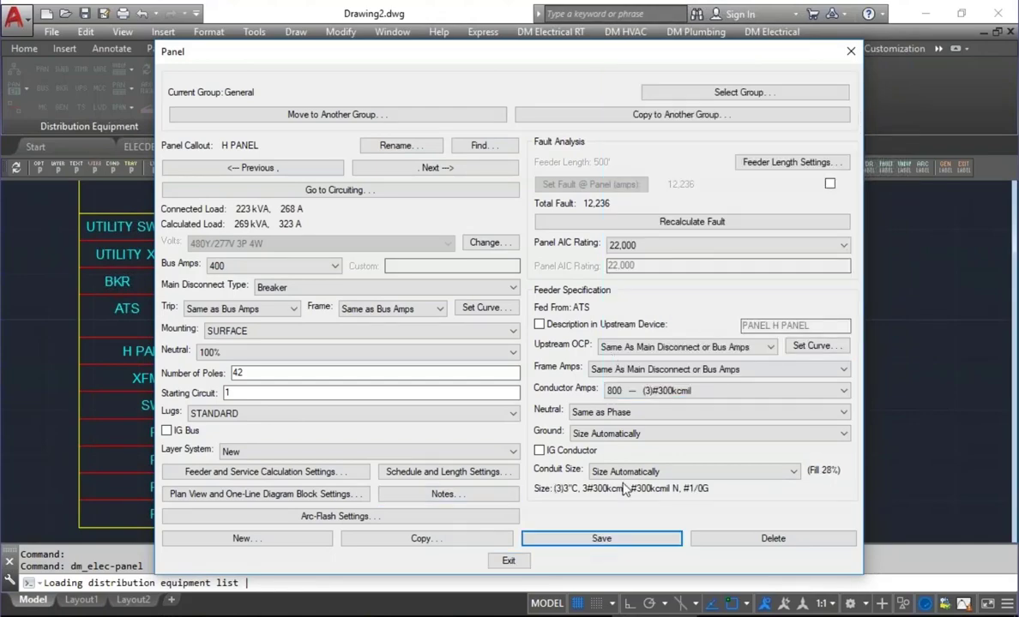
click(507, 560)
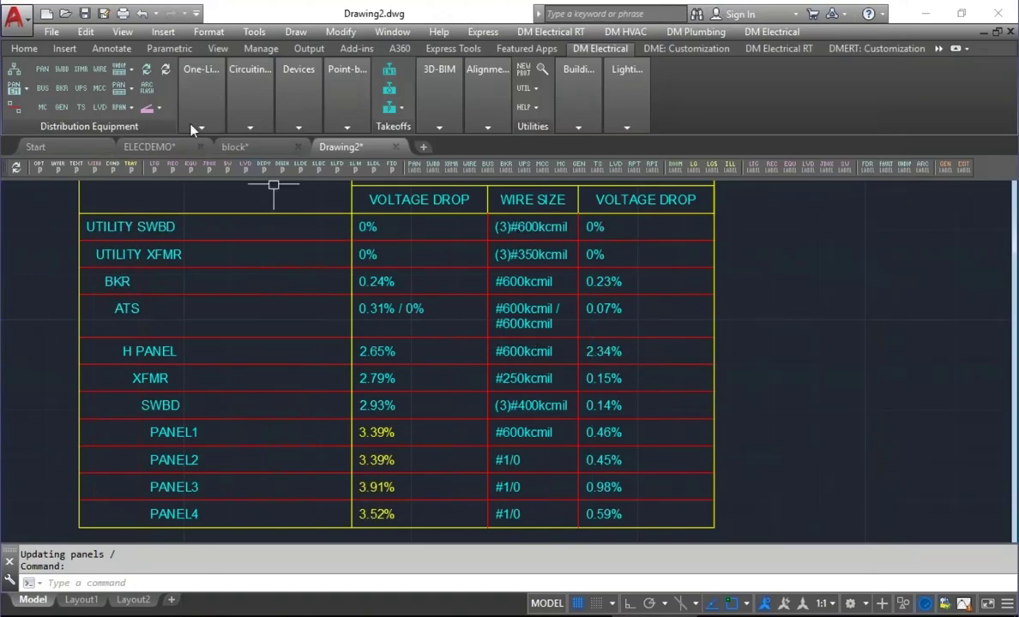
Reinsert the voltage drop schedule, then bring up the Electrical folder in File Explorer
click(112, 71)
click(146, 175)
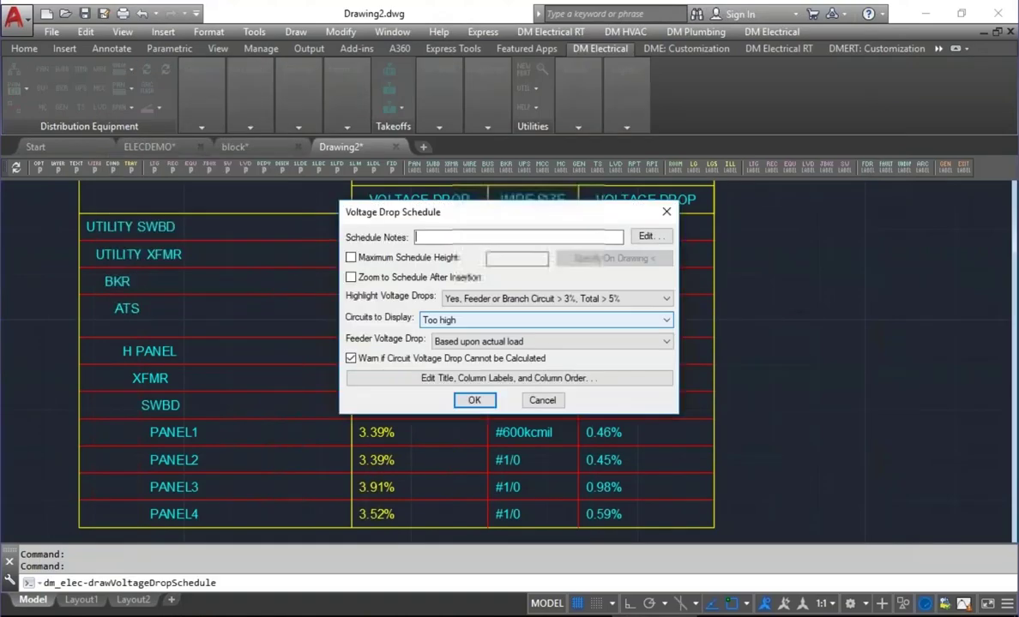
key(Return)
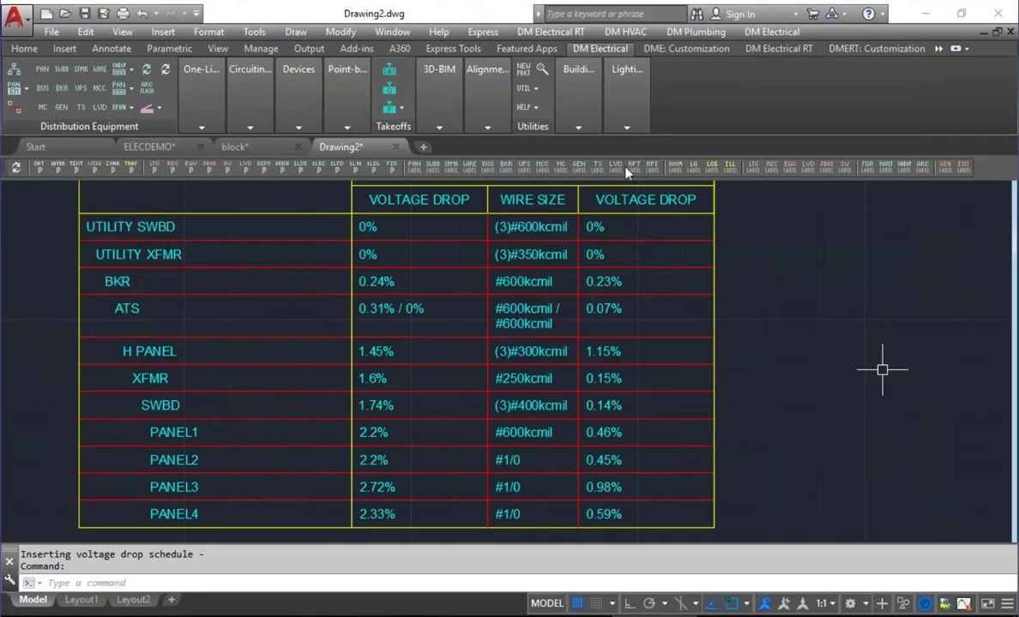
click(364, 610)
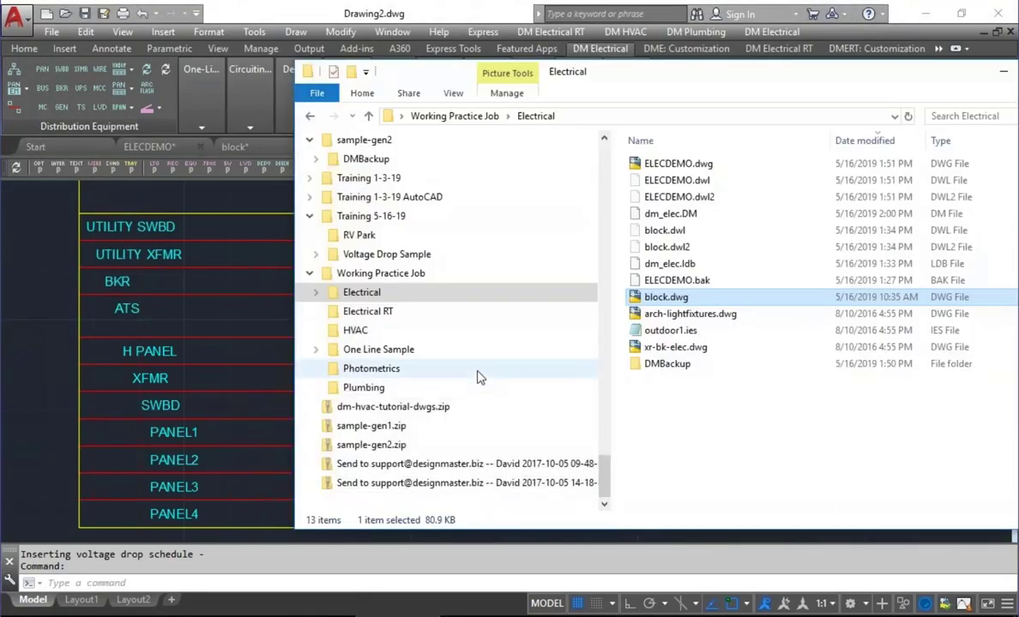
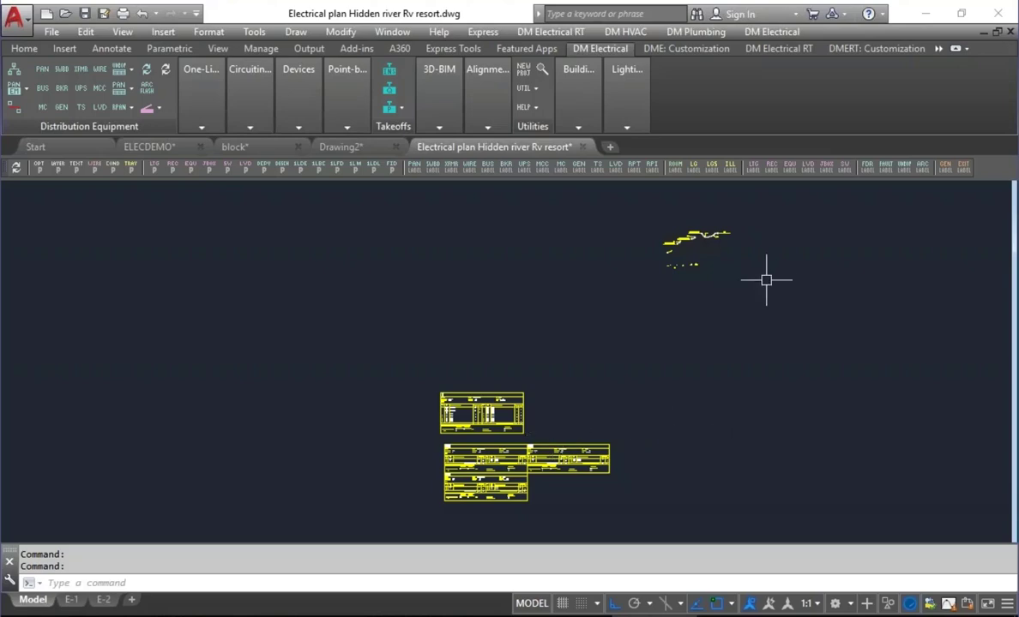
Pan around the RV1–RV10 feeder layout and the panel schedules to review them
scroll(677, 232, up, 6)
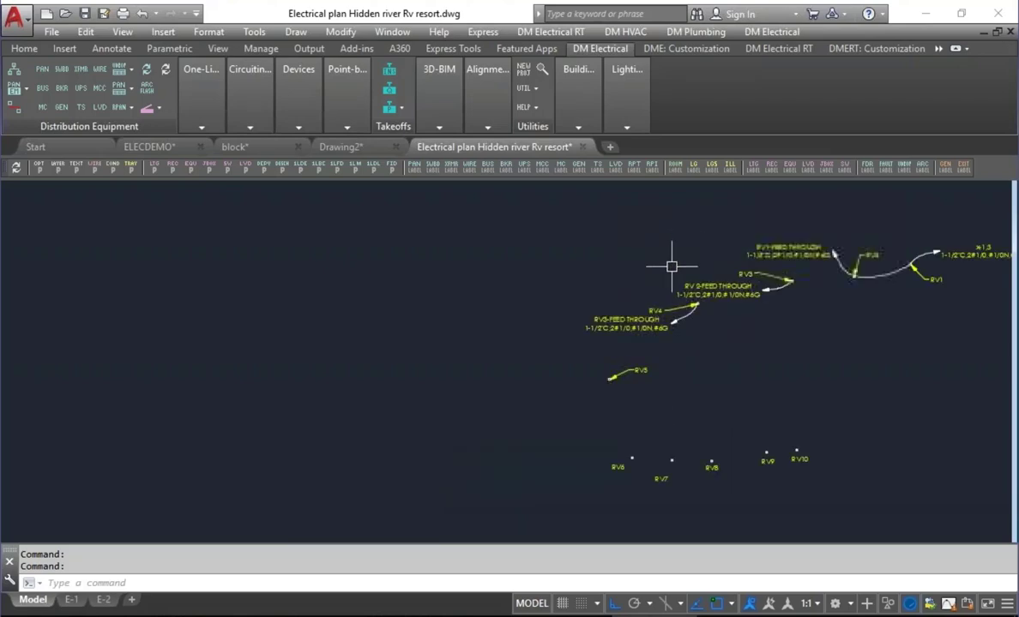
mouse_move(670, 277)
middle_down()
mouse_move(518, 294)
mouse_move(458, 319)
middle_up()
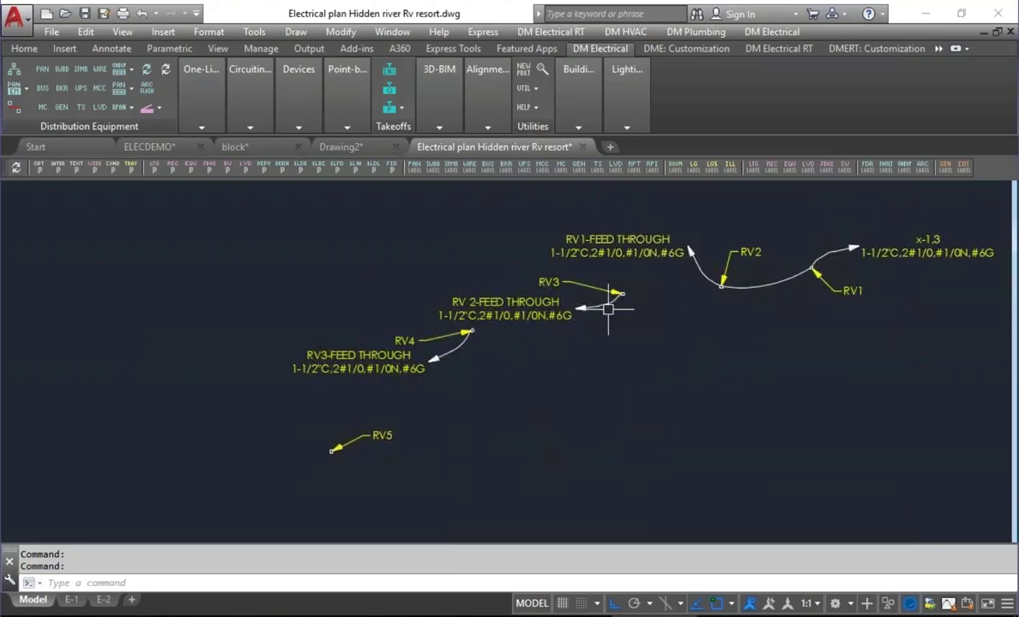
middle_drag(502, 431, 514, 247)
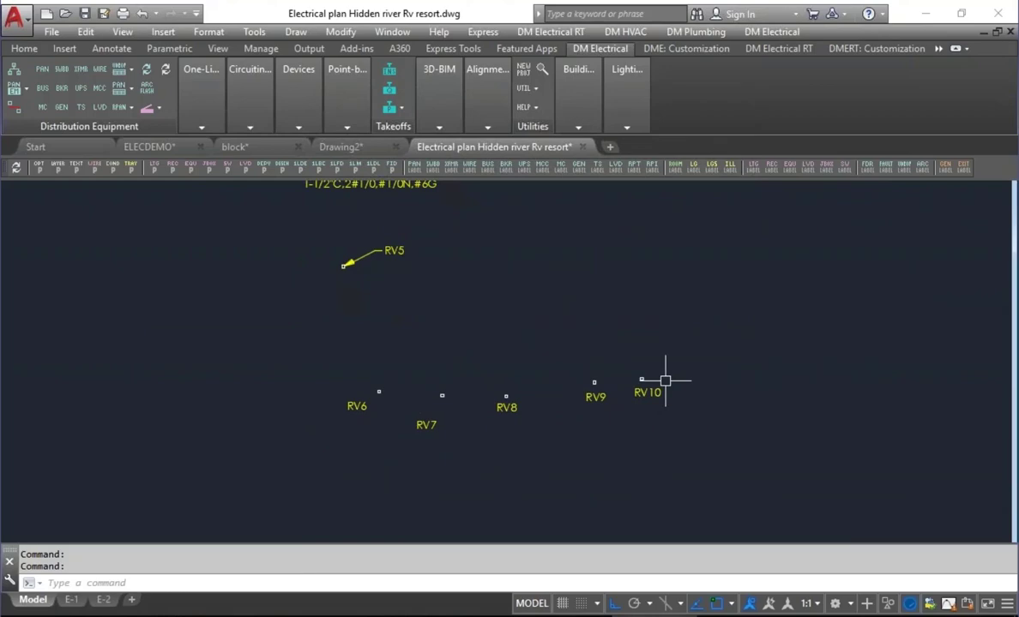
middle_drag(592, 359, 615, 468)
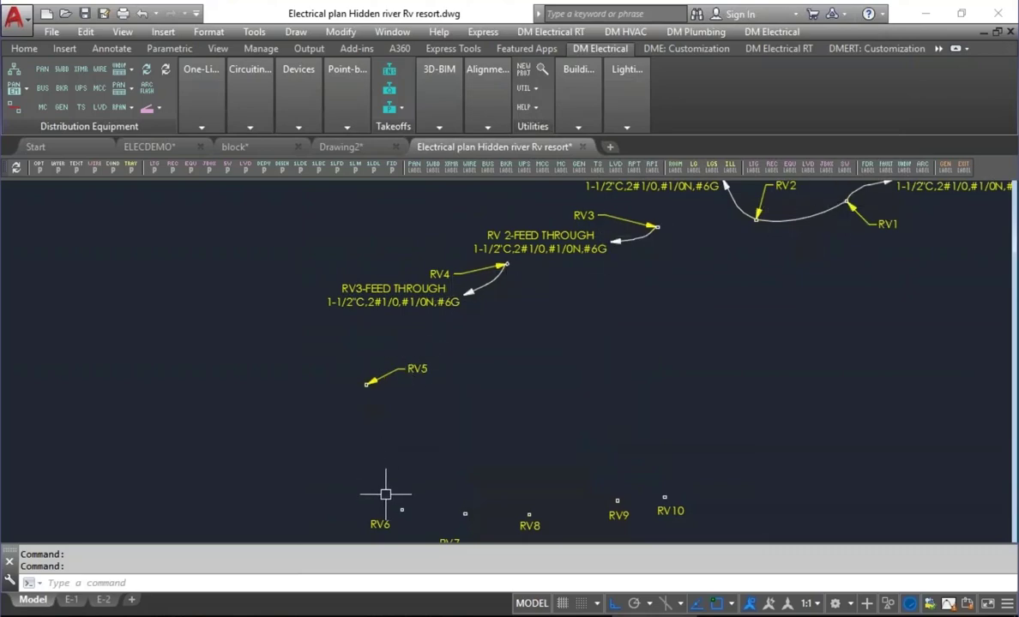
scroll(628, 477, down, 4)
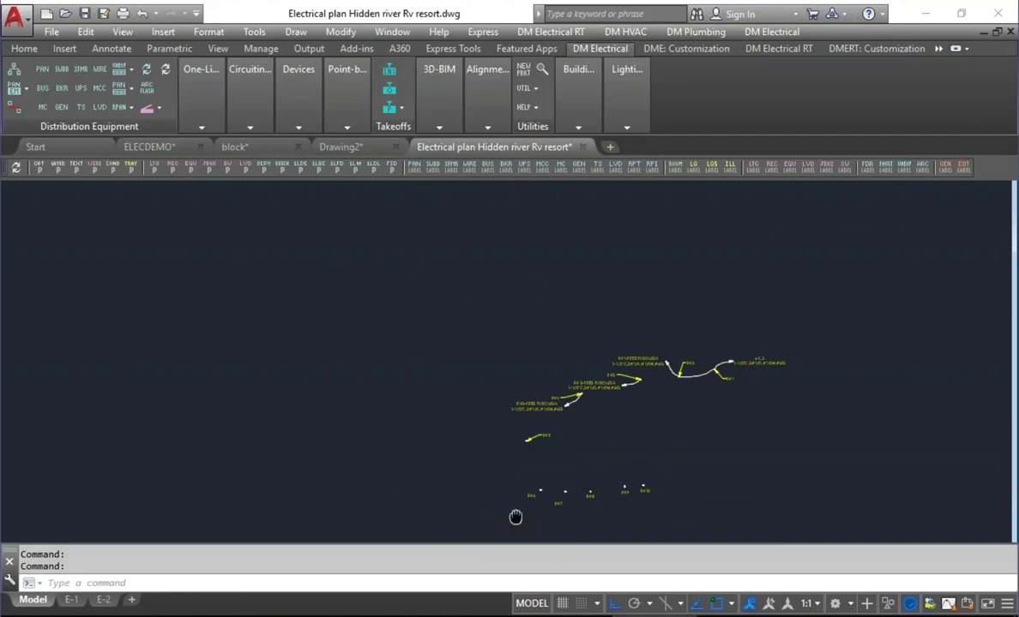
scroll(530, 481, up, 2)
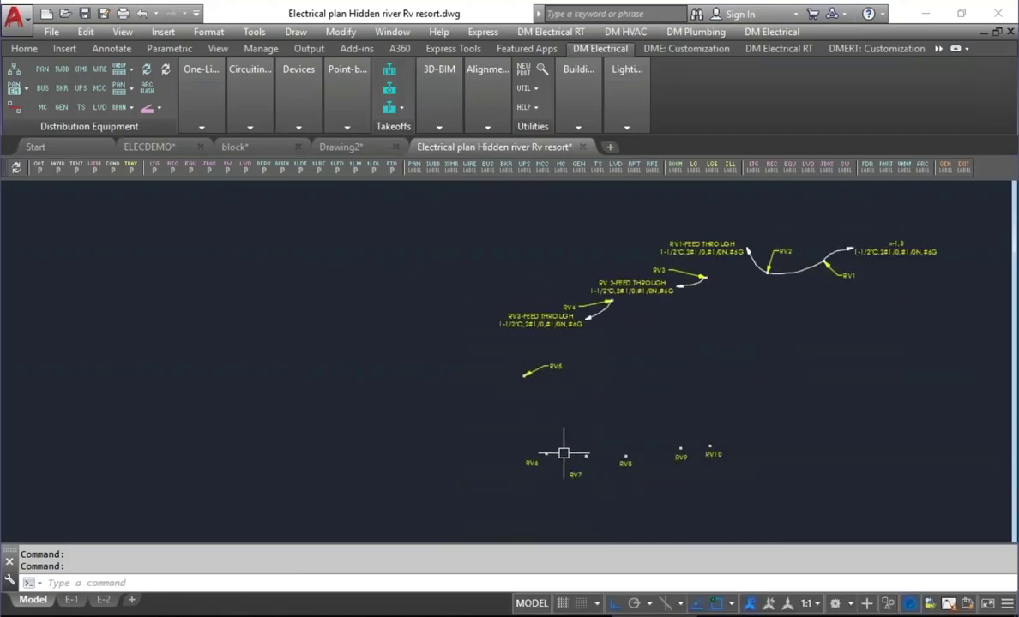
middle_drag(578, 445, 579, 393)
scroll(536, 461, down, 2)
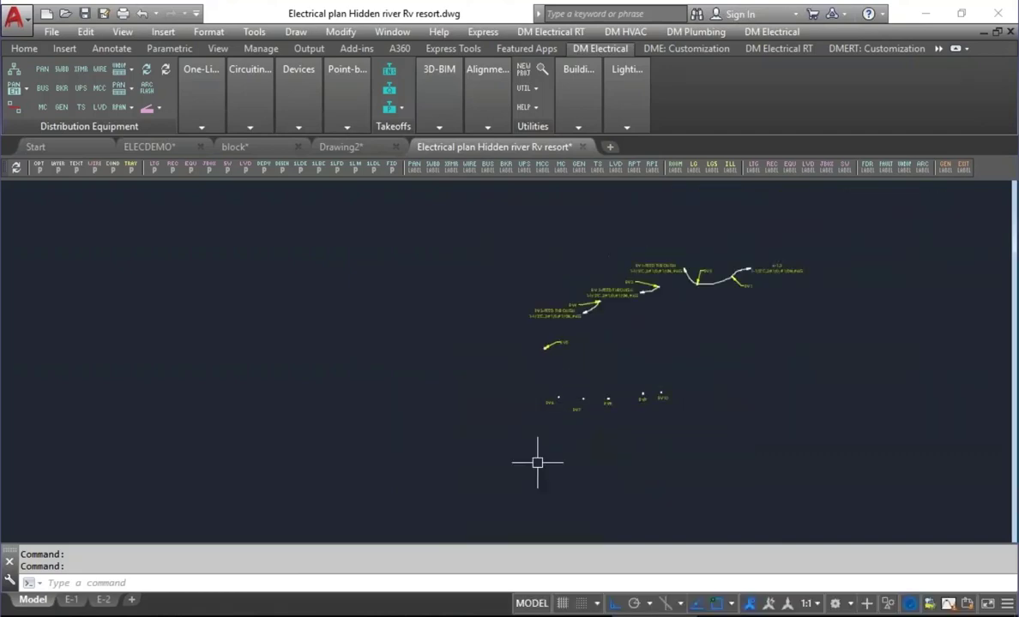
middle_drag(537, 461, 610, 221)
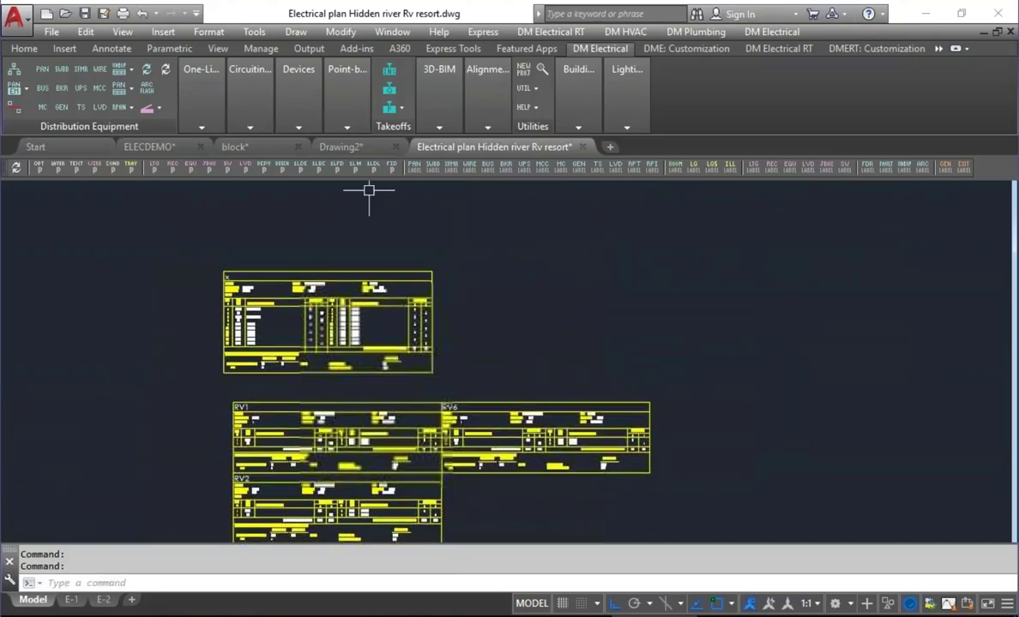
Browse panel X, RV1, RV5 and RV6 in the distribution equipment list without changes
click(28, 65)
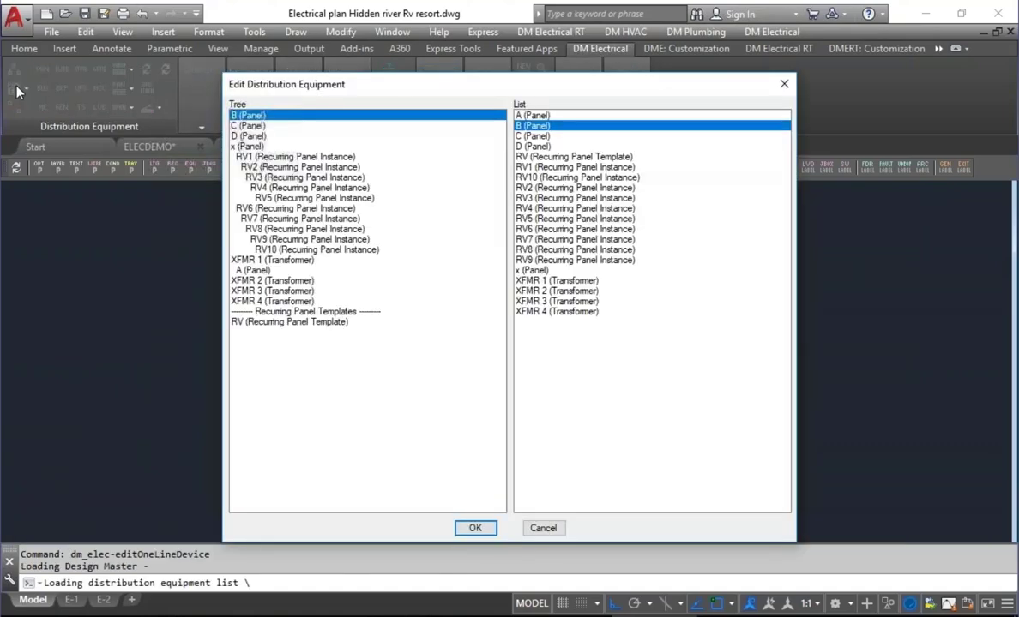
click(251, 147)
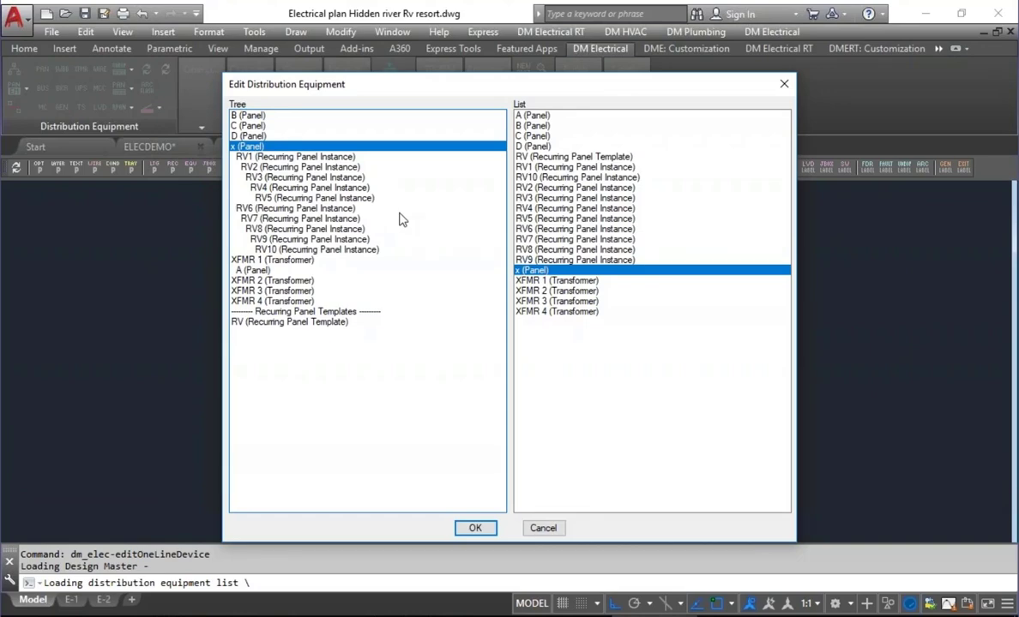
key(Down)
key(Down)
key(Down)
key(Down)
key(Down)
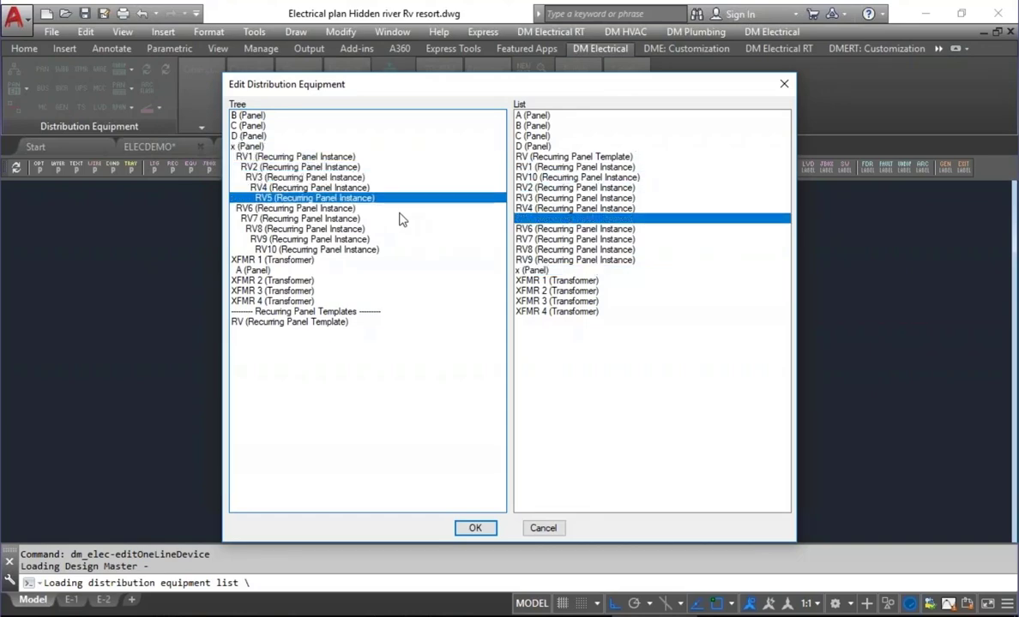
key(Down)
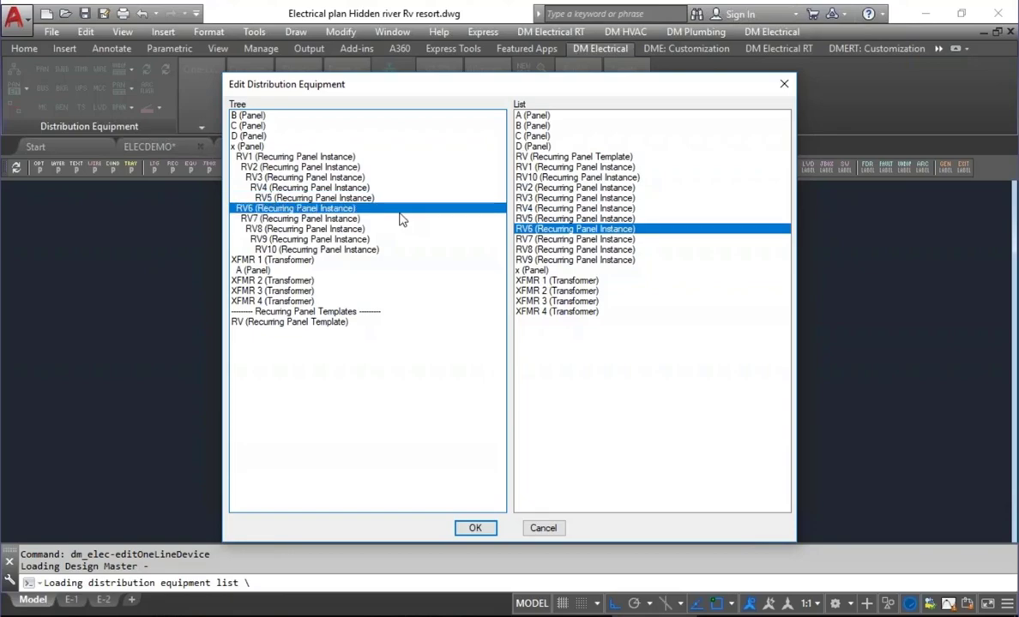
key(Down)
key(Down)
key(Down)
key(Down)
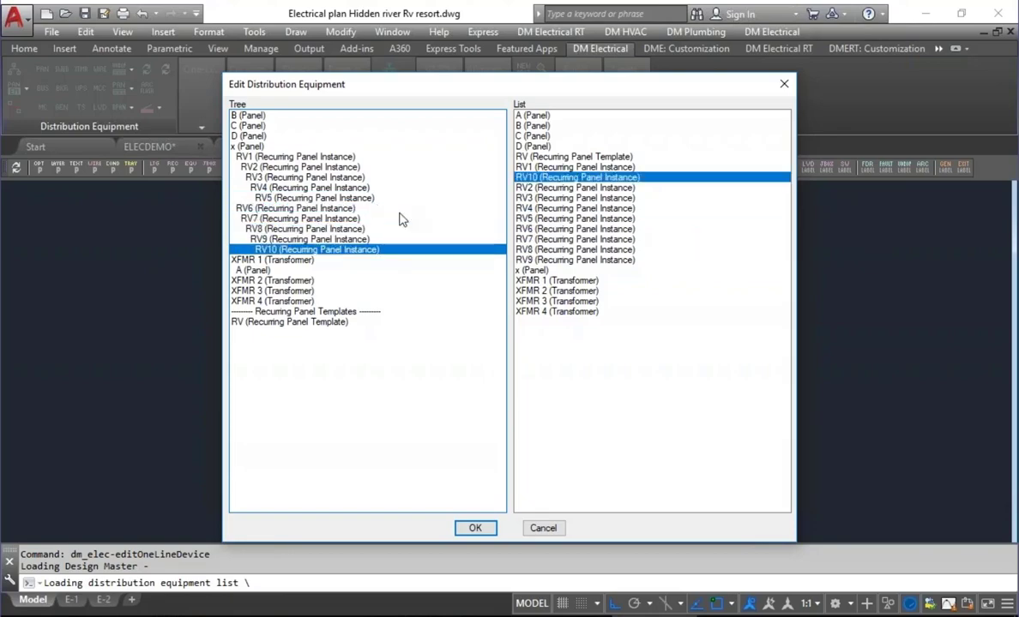
click(543, 526)
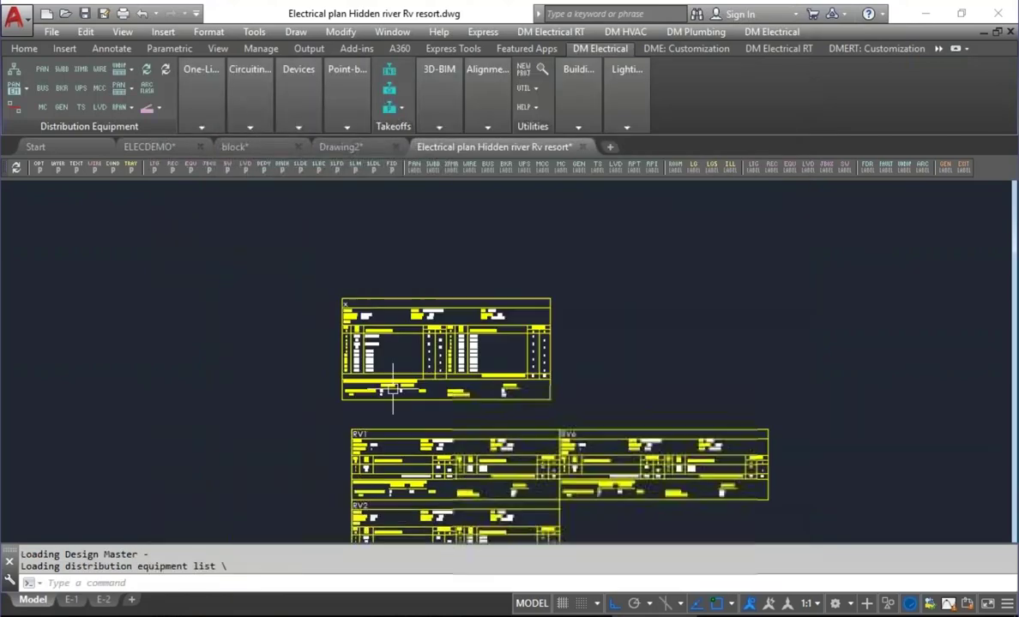
Review the X panel schedule's RV park calculation and the RV1, RV6 and RV2 schedules
scroll(385, 283, up, 4)
middle_drag(391, 311, 391, 399)
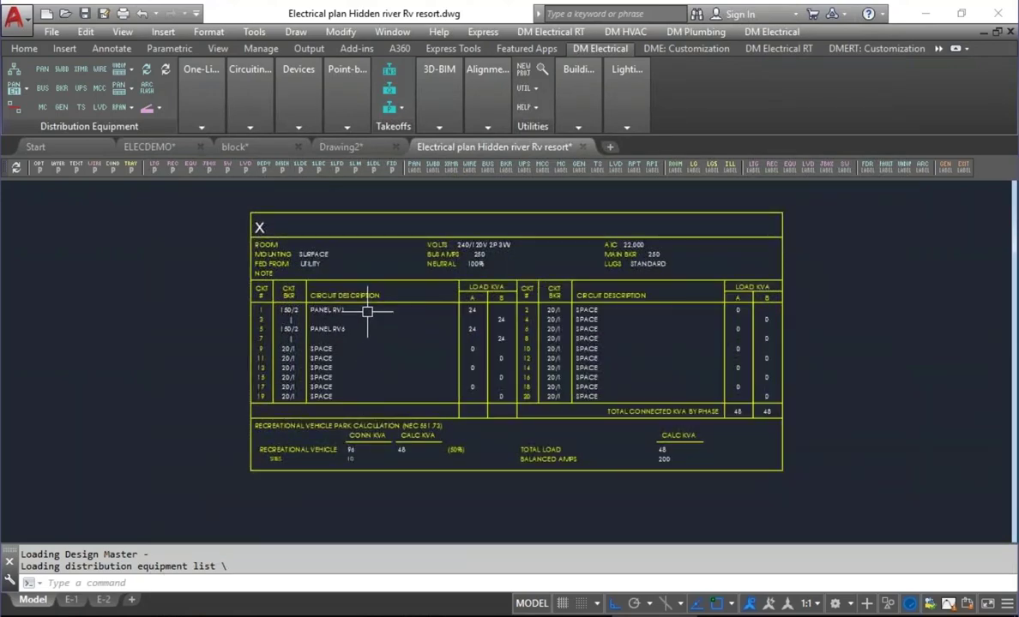
scroll(367, 312, up, 2)
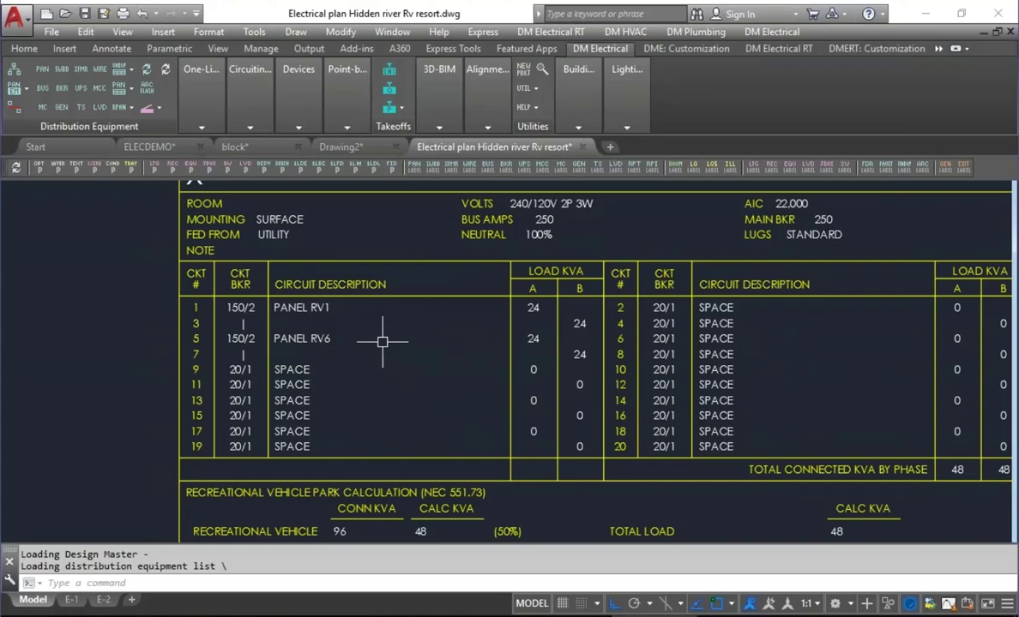
mouse_move(430, 437)
middle_down()
mouse_move(377, 350)
mouse_move(370, 360)
middle_up()
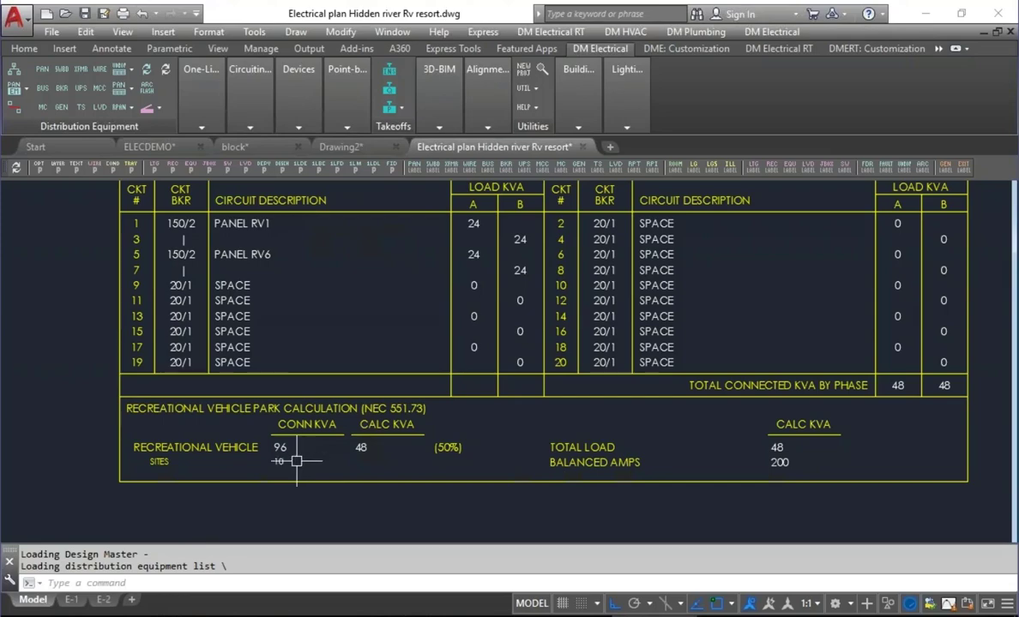
scroll(296, 461, down, 2)
mouse_move(439, 518)
middle_down()
mouse_move(411, 436)
mouse_move(387, 294)
mouse_move(354, 220)
middle_up()
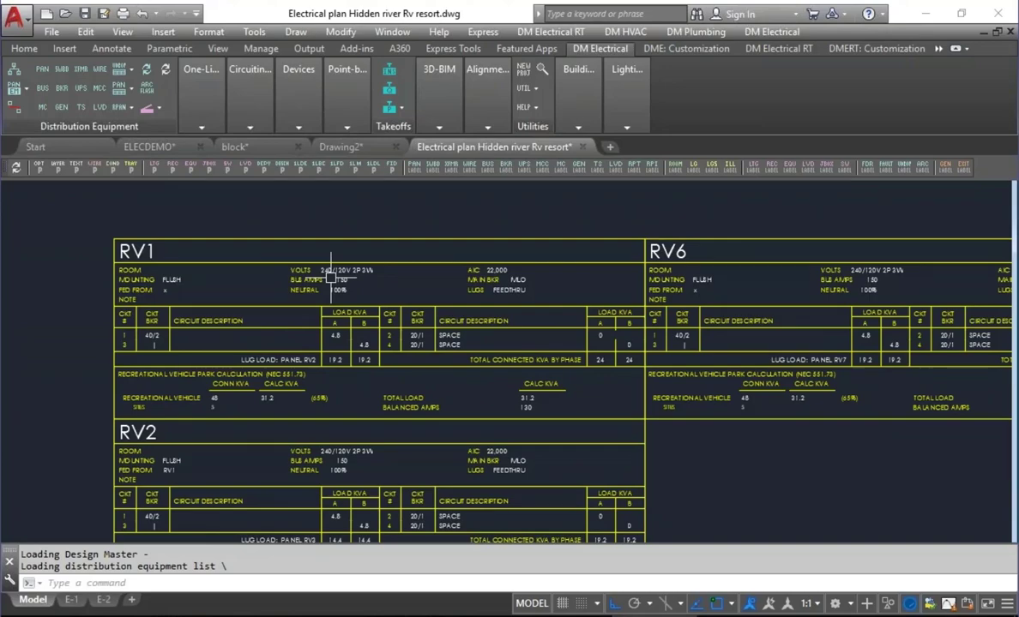
Inspect the panel above RV1 and the header row of the X circuit table
scroll(268, 386, up, 3)
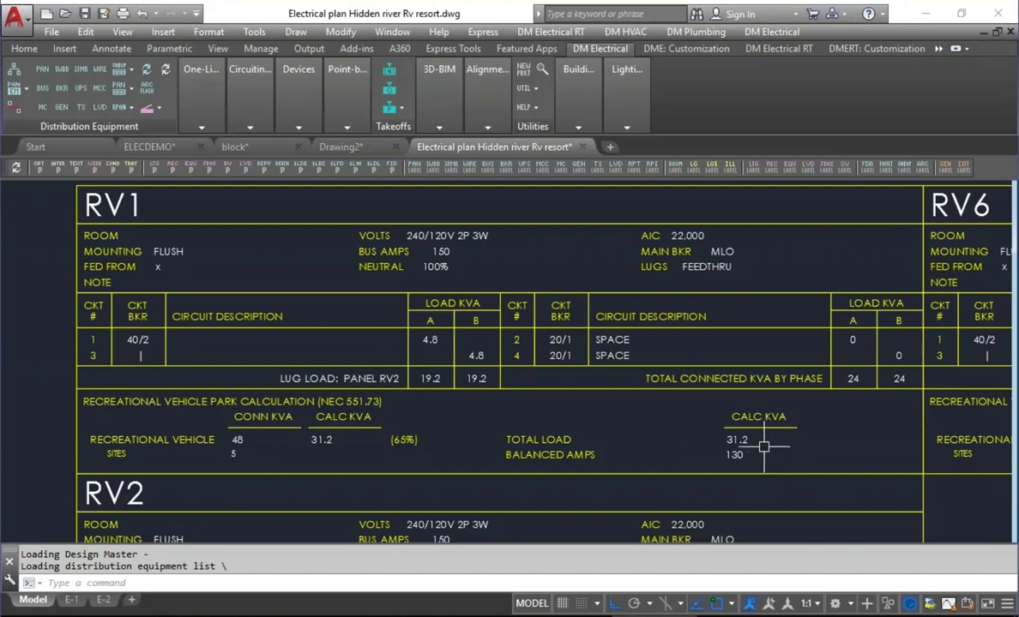
scroll(774, 448, down, 2)
middle_drag(638, 347, 619, 482)
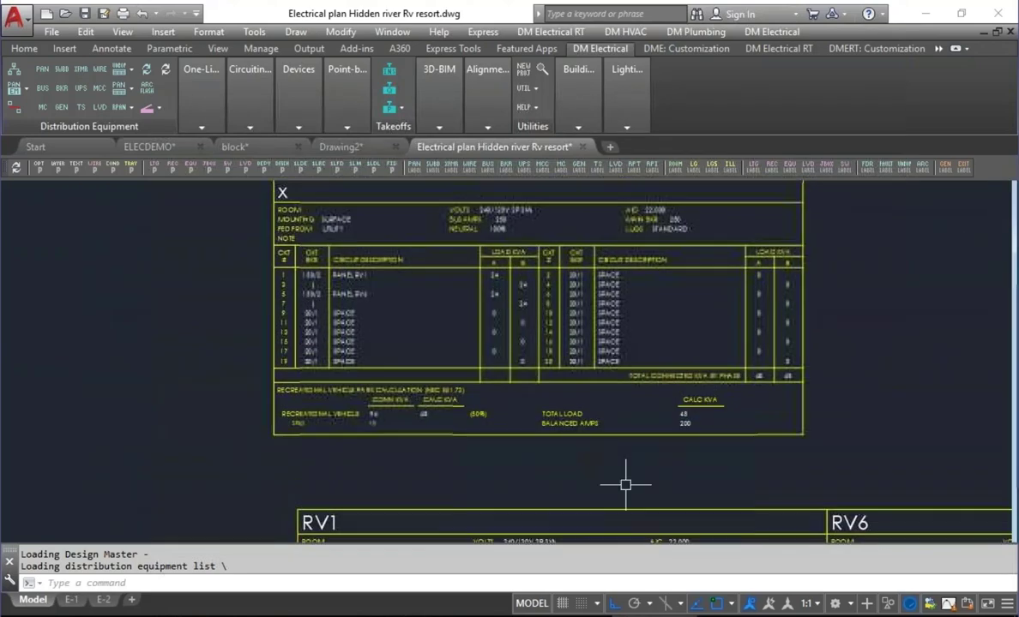
scroll(548, 363, up, 3)
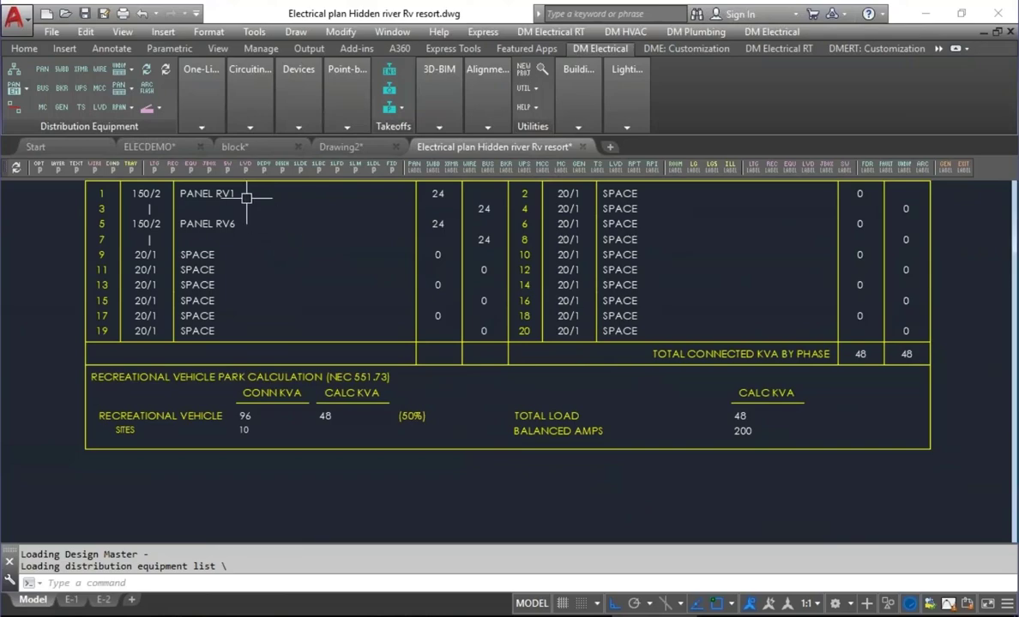
middle_drag(768, 433, 765, 450)
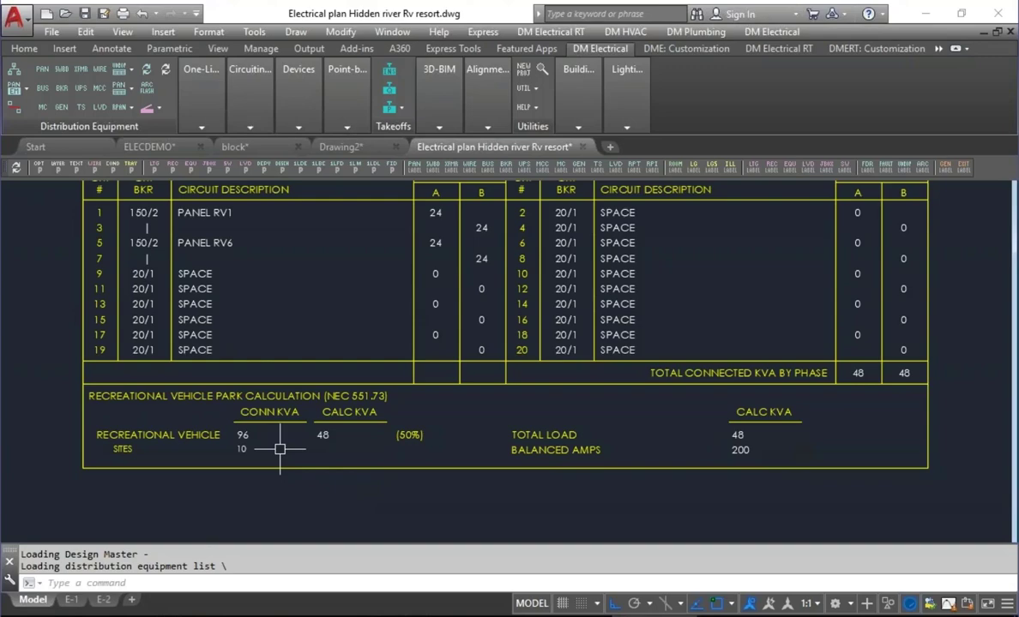
mouse_move(438, 614)
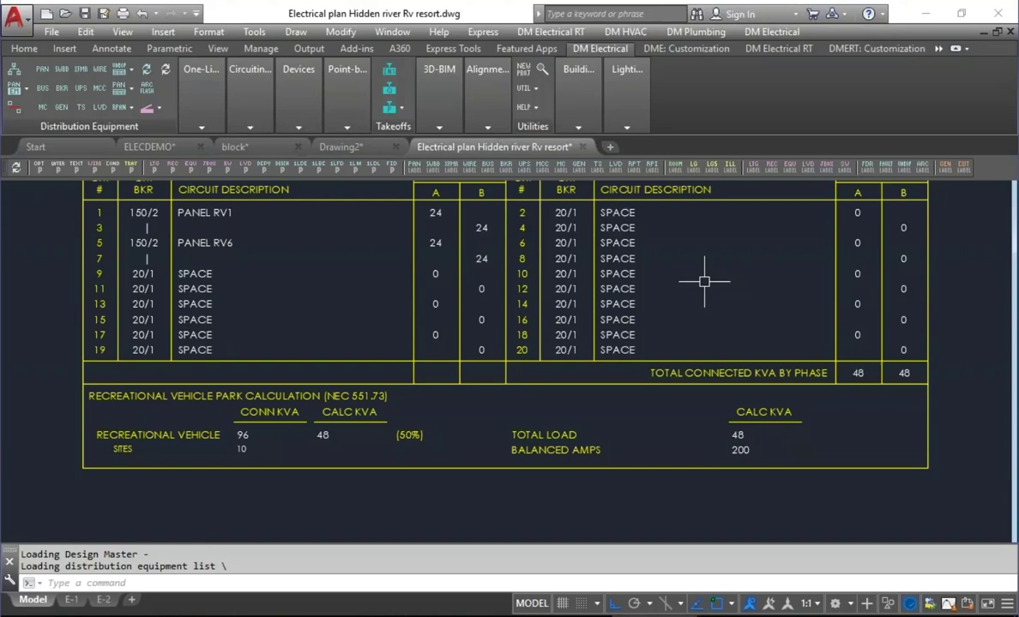
scroll(704, 281, down, 4)
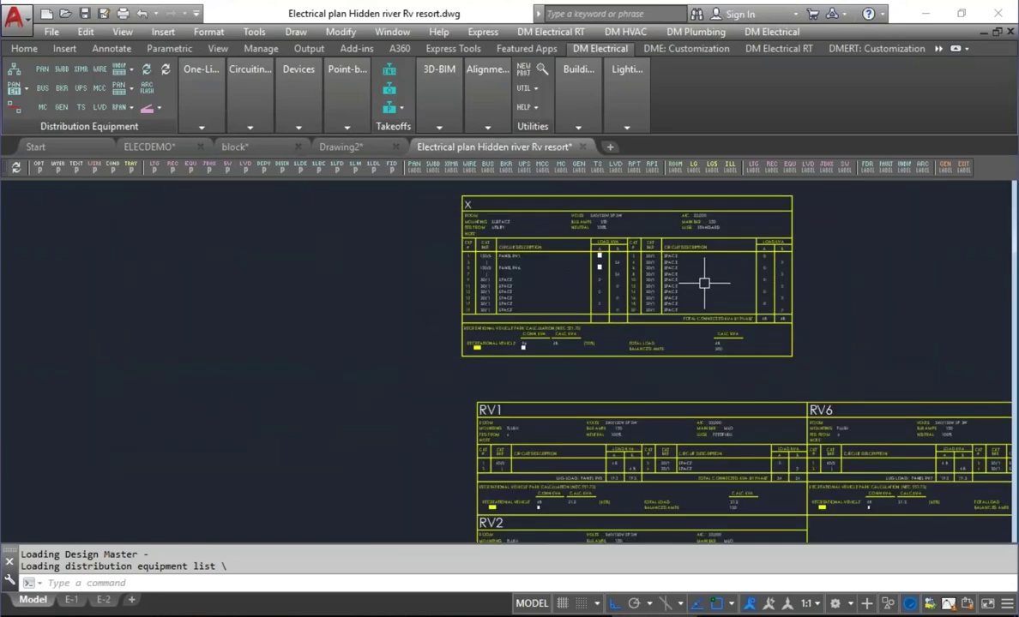
scroll(704, 281, down, 2)
On the ELECDEMO one-line diagram, launch Insert Selective Coordination Graph from DM Electrical
click(176, 146)
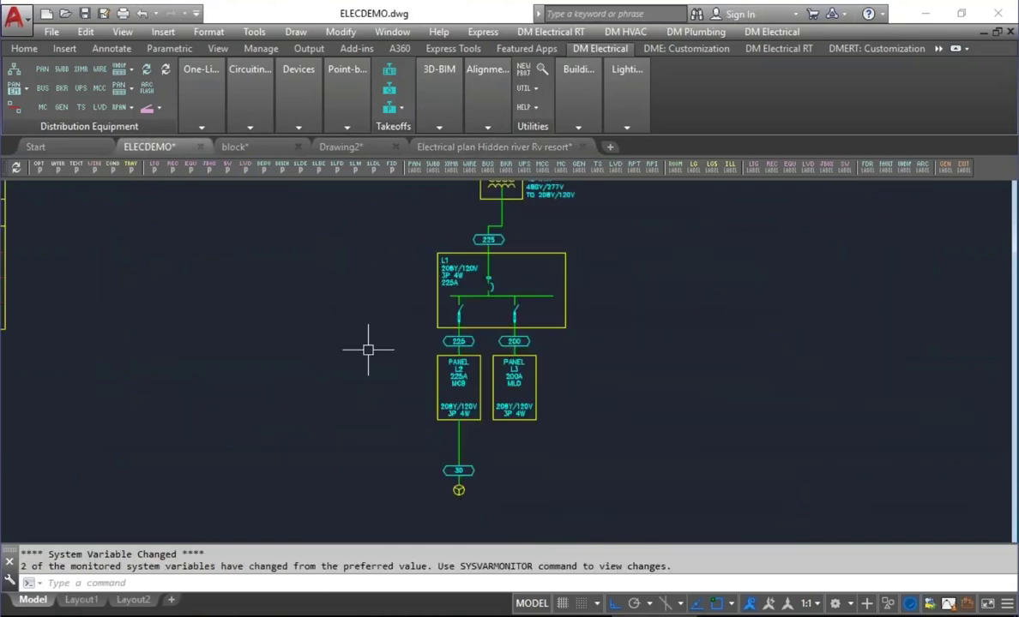
scroll(423, 337, down, 2)
middle_drag(625, 311, 239, 338)
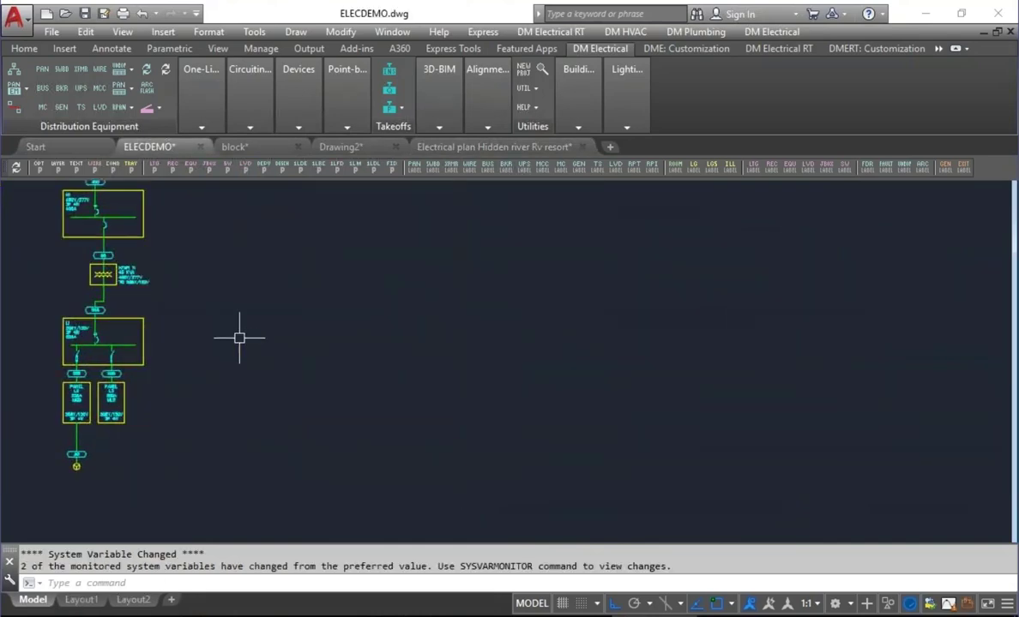
click(792, 32)
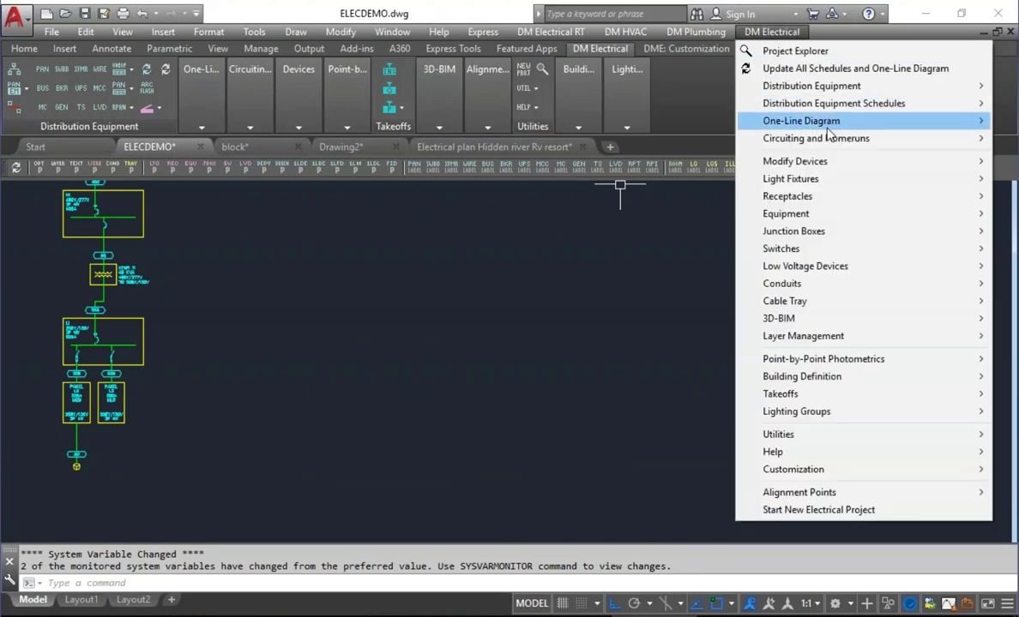
mouse_move(845, 89)
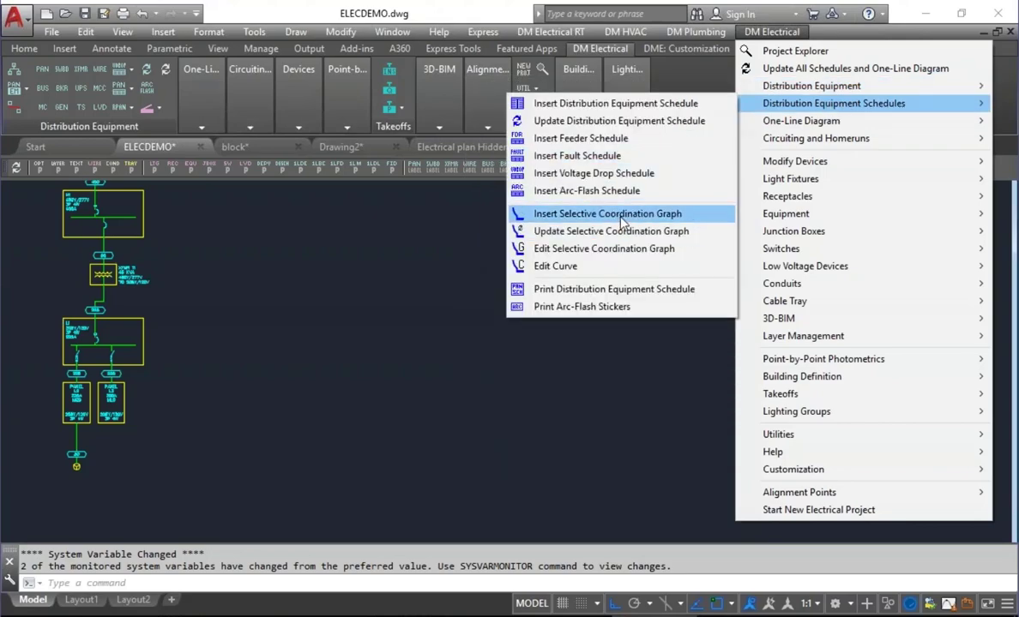
click(623, 218)
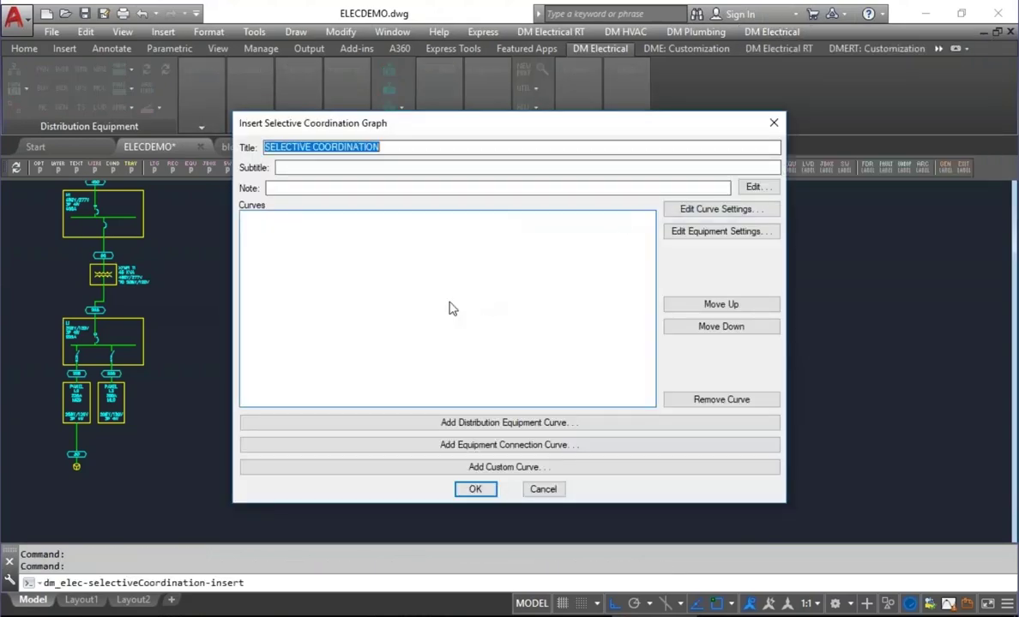
Add H1's main disconnect as a distribution equipment curve
click(457, 423)
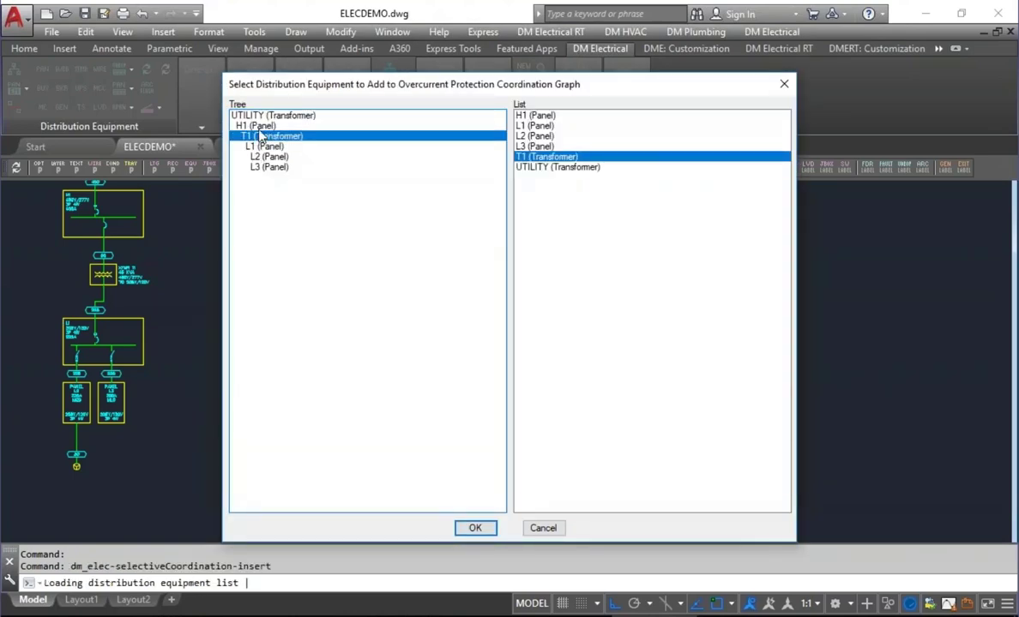
click(480, 532)
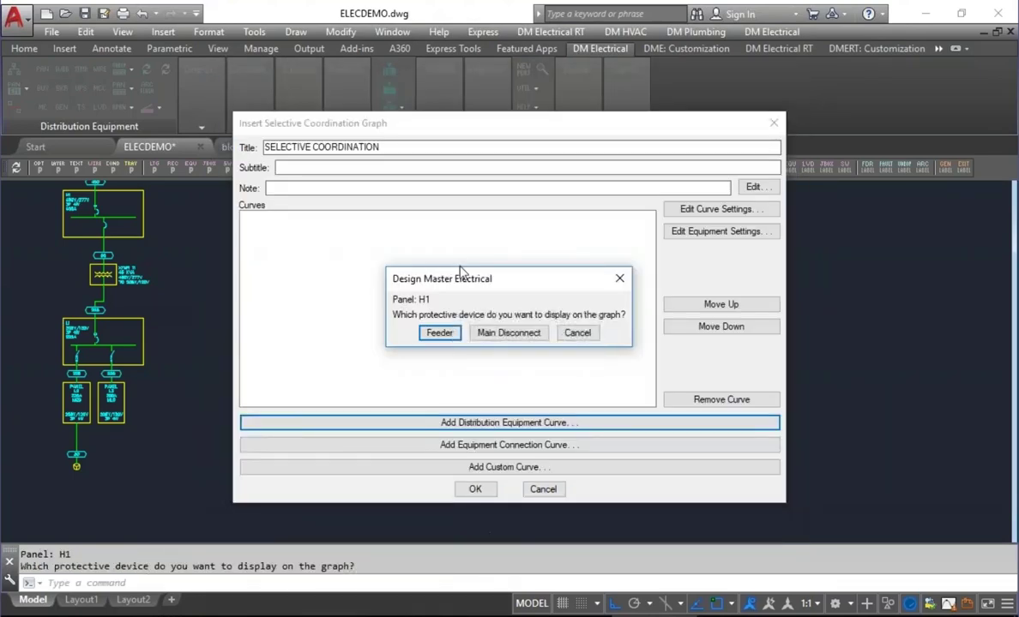
click(504, 334)
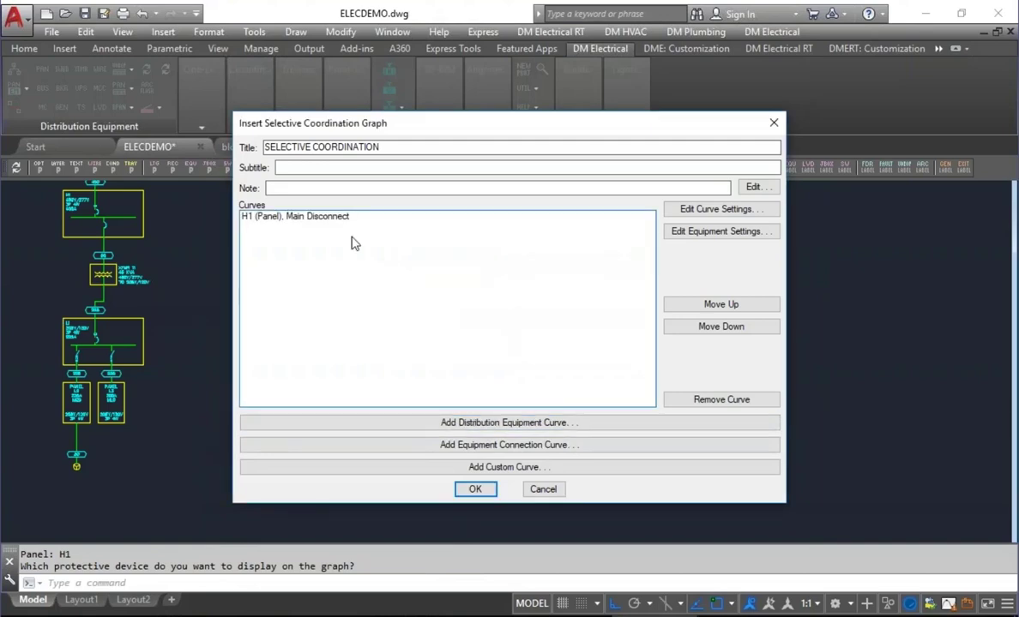
Set the H1 curve to Eaton, Trip Unit 32/36/38/39, 600A Sensor and confirm the graph
click(343, 217)
click(705, 211)
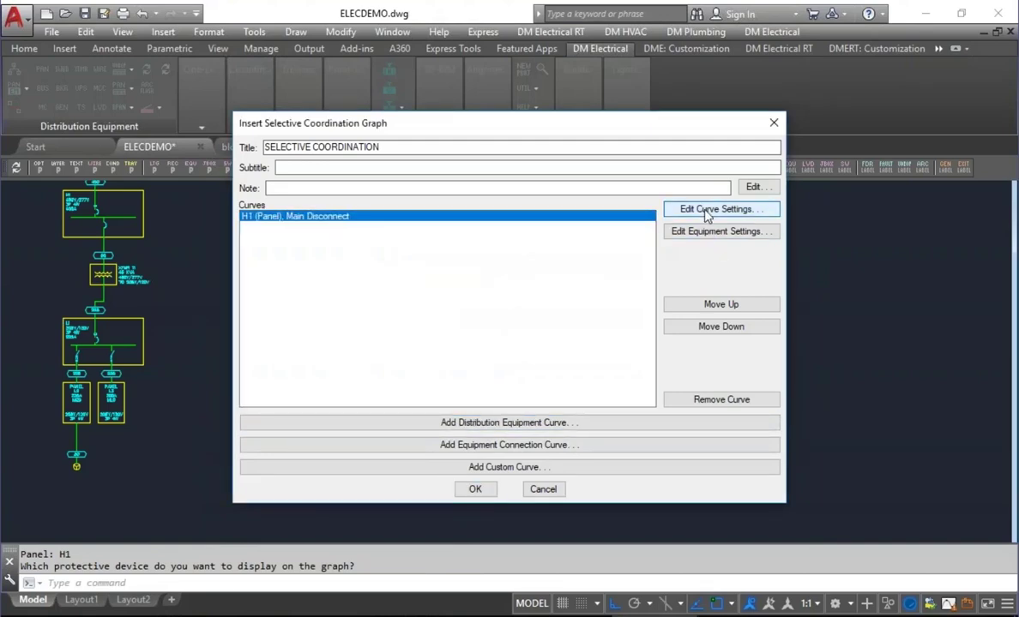
click(116, 82)
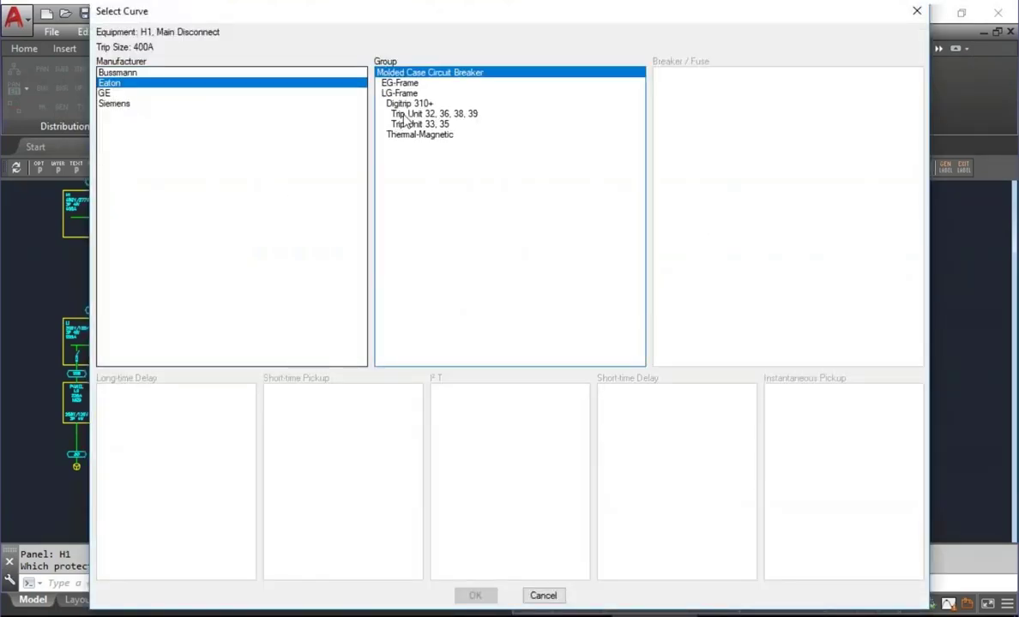
click(412, 113)
click(675, 83)
click(475, 595)
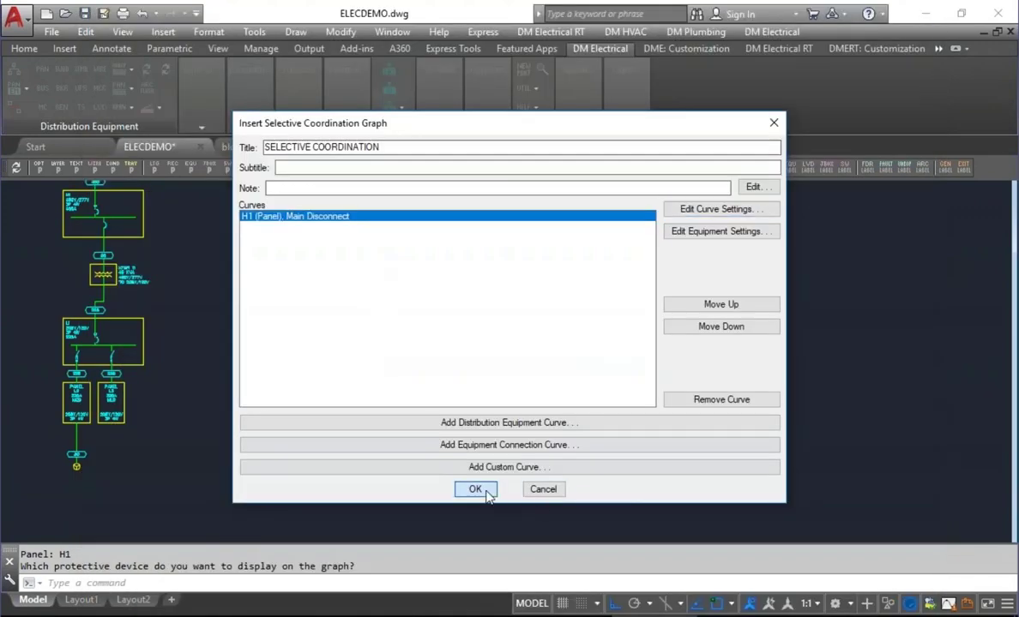
click(481, 491)
scroll(443, 363, up, 4)
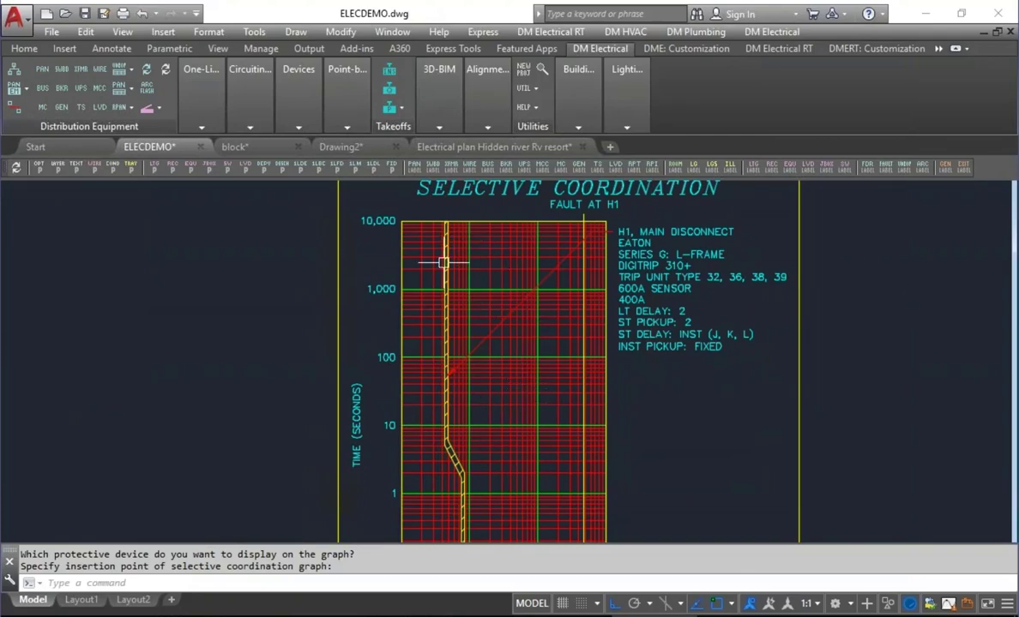
Pan and zoom out to show the full graph, 0.01–10,000 s versus 100–100,000 A
mouse_move(427, 369)
middle_down()
mouse_move(452, 319)
mouse_move(447, 277)
middle_up()
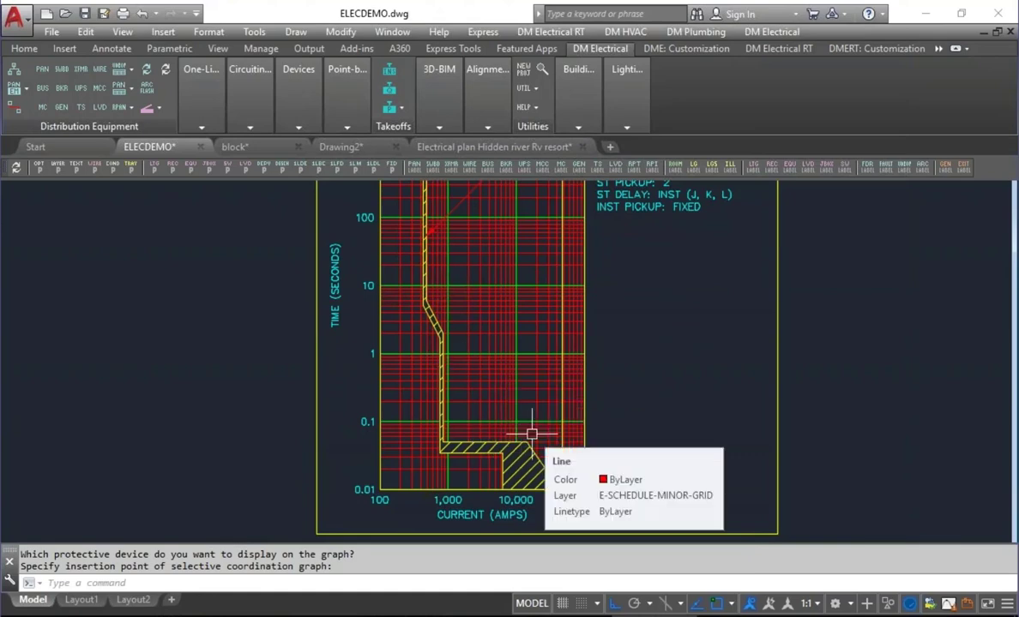
scroll(554, 432, down, 3)
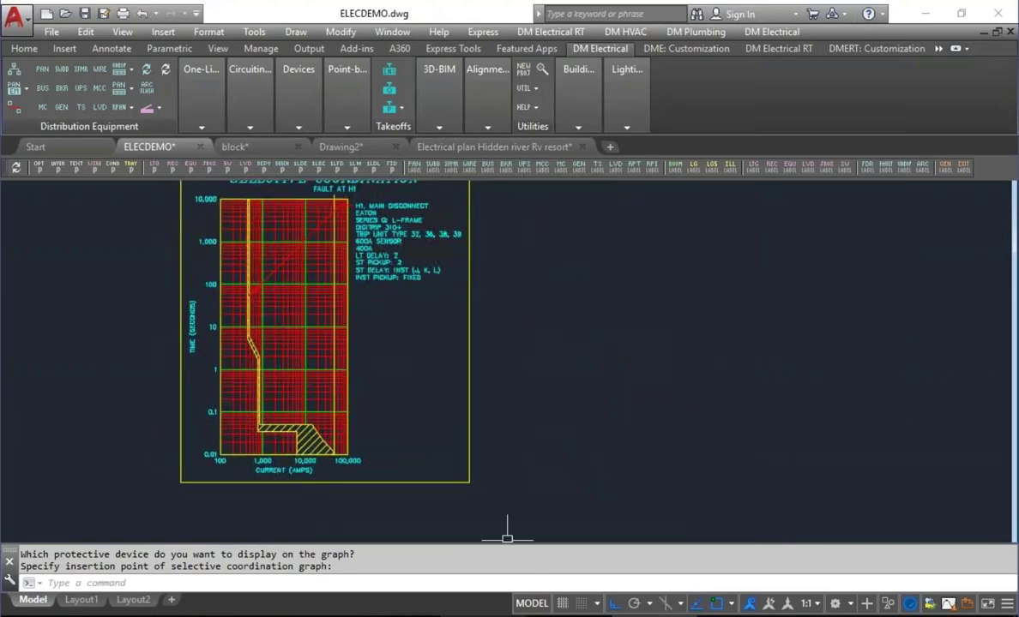
Switch to File Explorer and open 4p5_60hz.pdf from the Training 5-16-19 folder
key(alt+Tab)
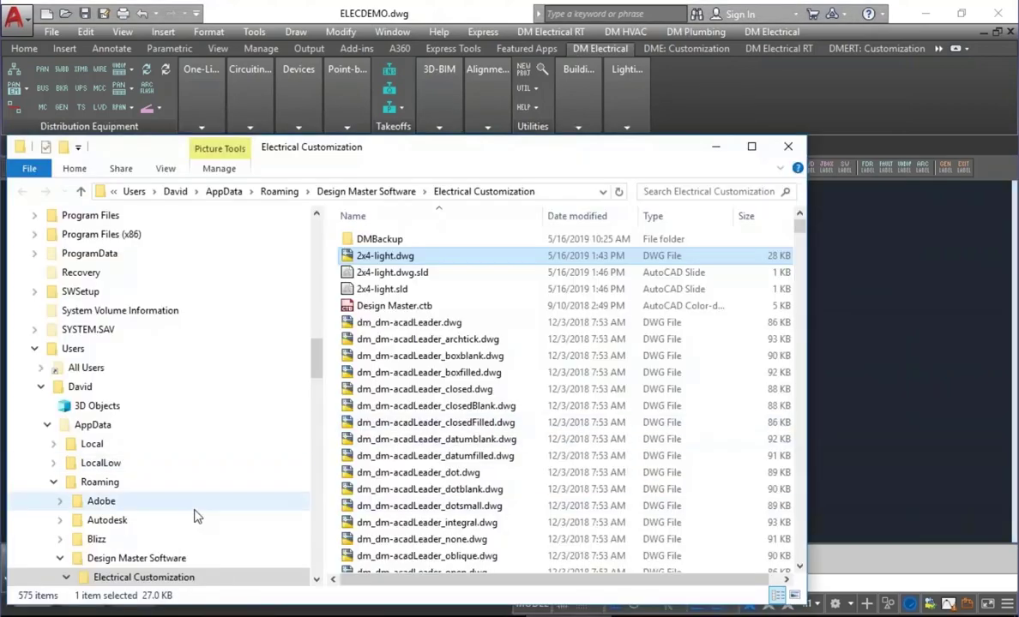
key(alt+Tab)
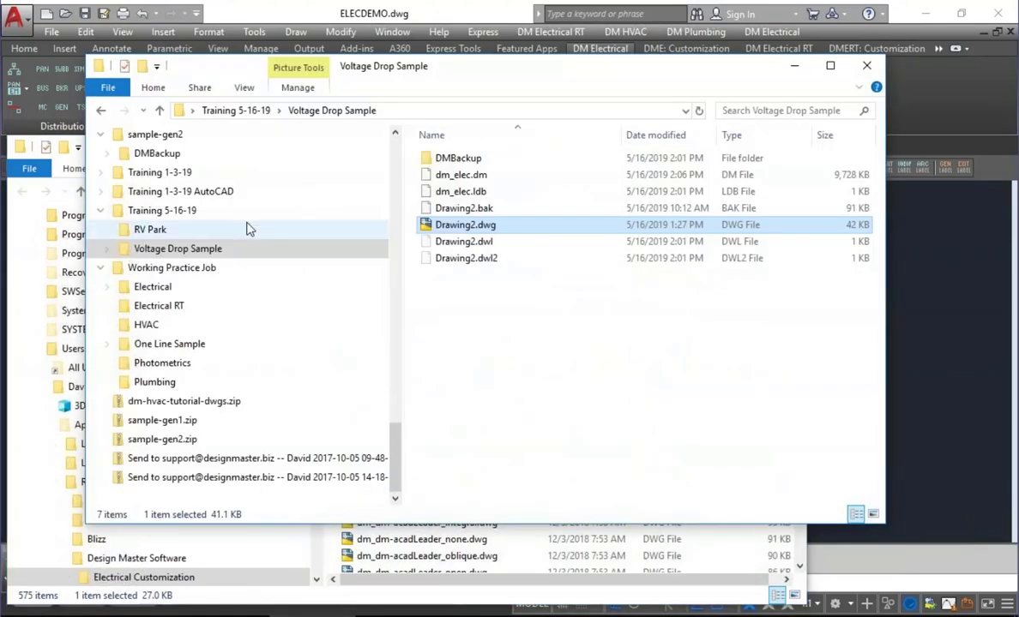
click(209, 212)
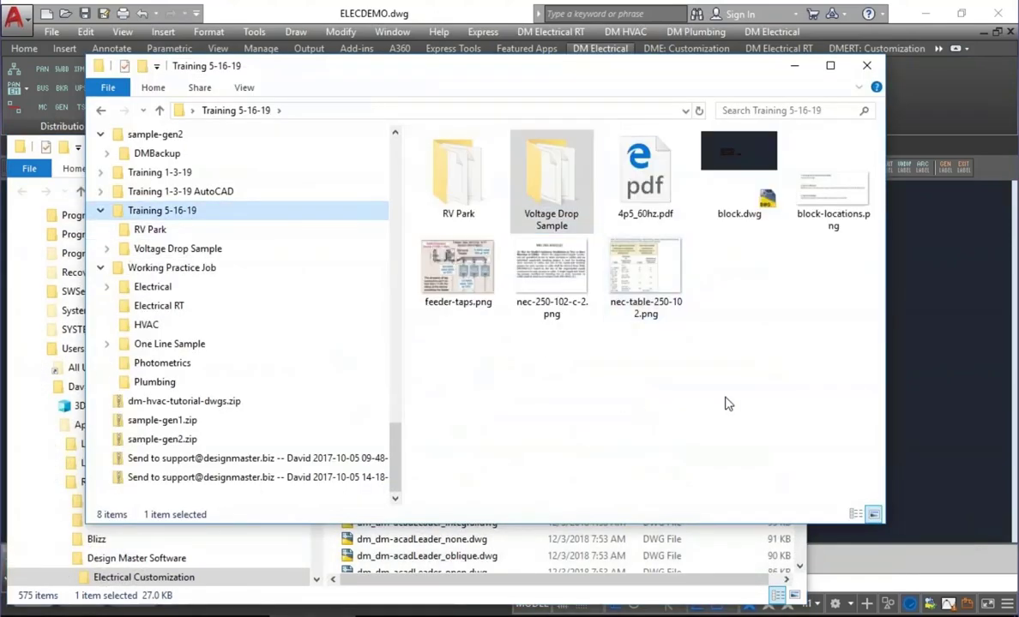
click(659, 201)
double_click(658, 204)
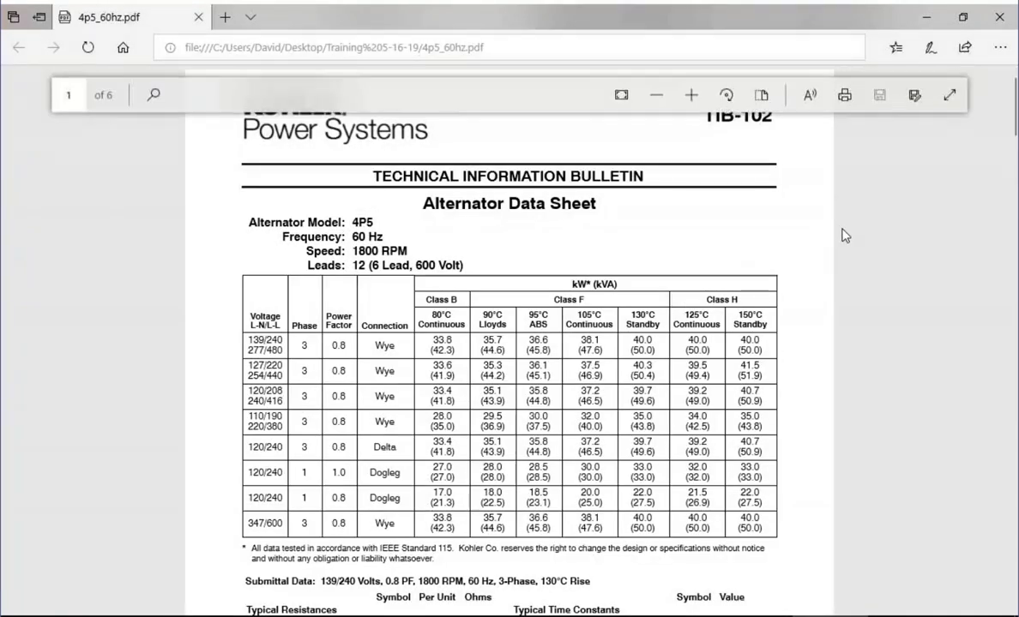
Scroll the data sheet to the Short Circuit Decrement Curve chart and its legend
scroll(845, 236, down, 15)
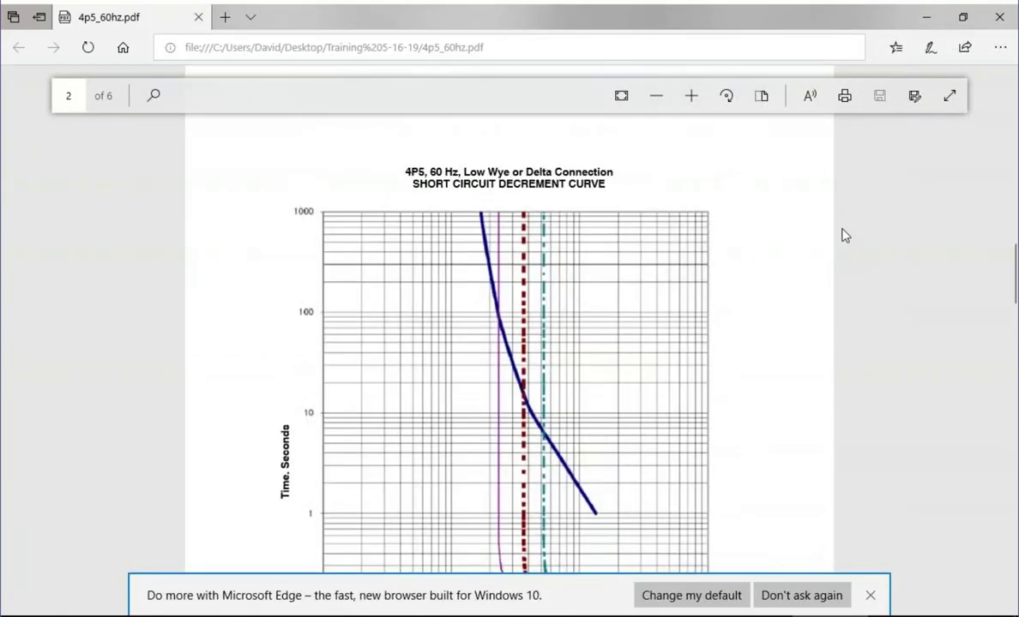
scroll(646, 249, down, 2)
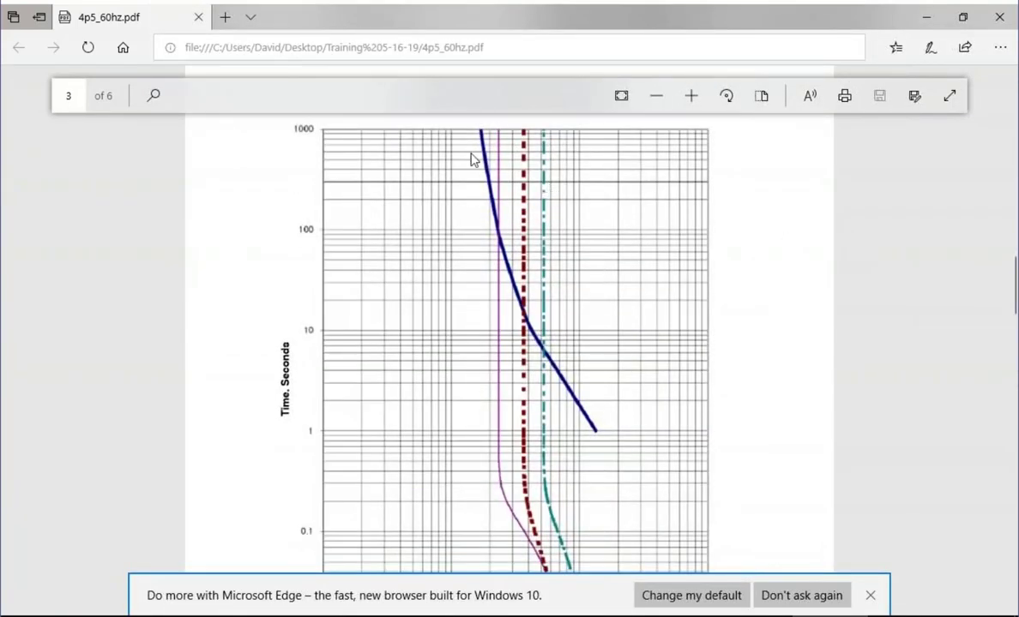
scroll(583, 377, down, 6)
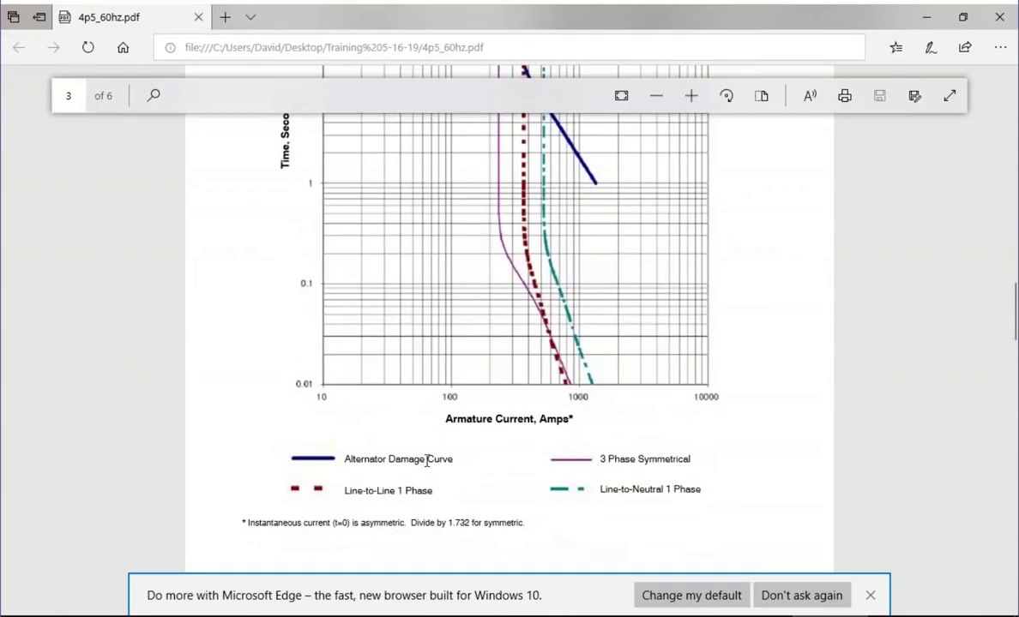
scroll(511, 302, up, 6)
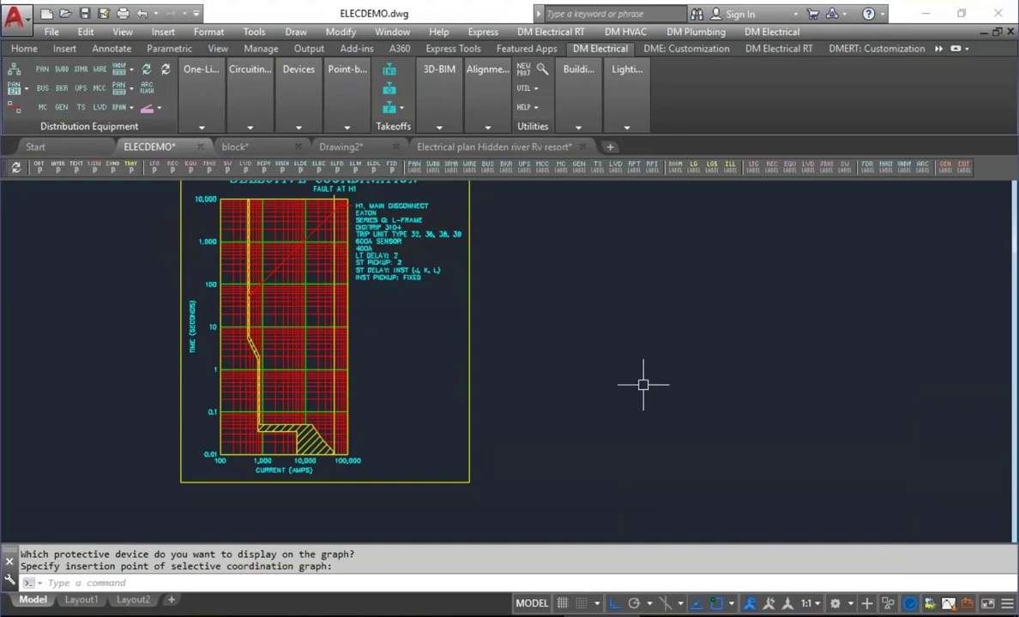
Drag 4p5_60hz.pdf into the drawing and attach page 4 as an underlay at rotation 0
mouse_move(407, 613)
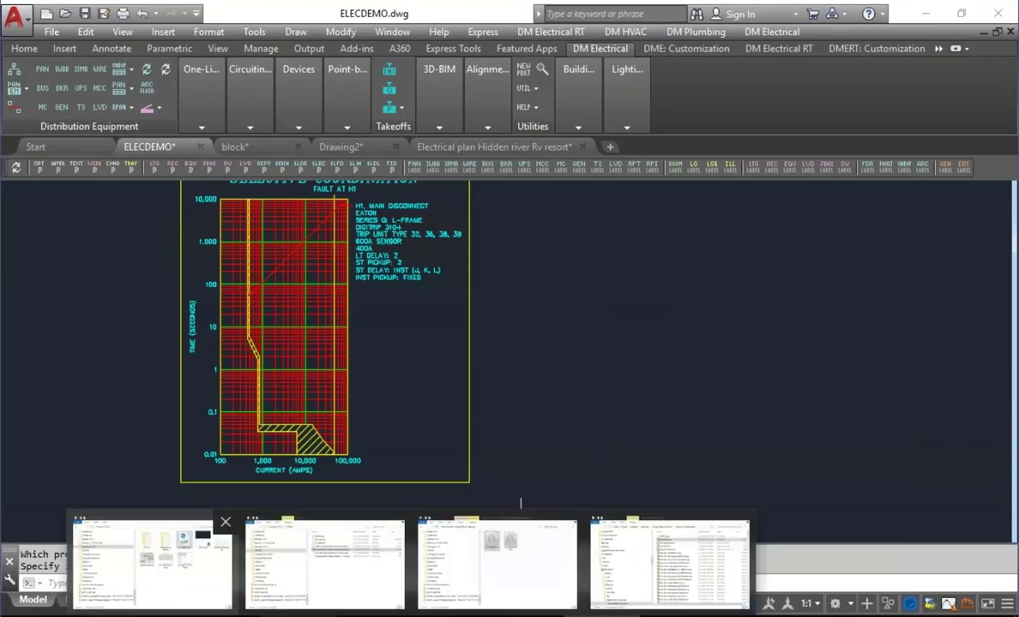
click(150, 562)
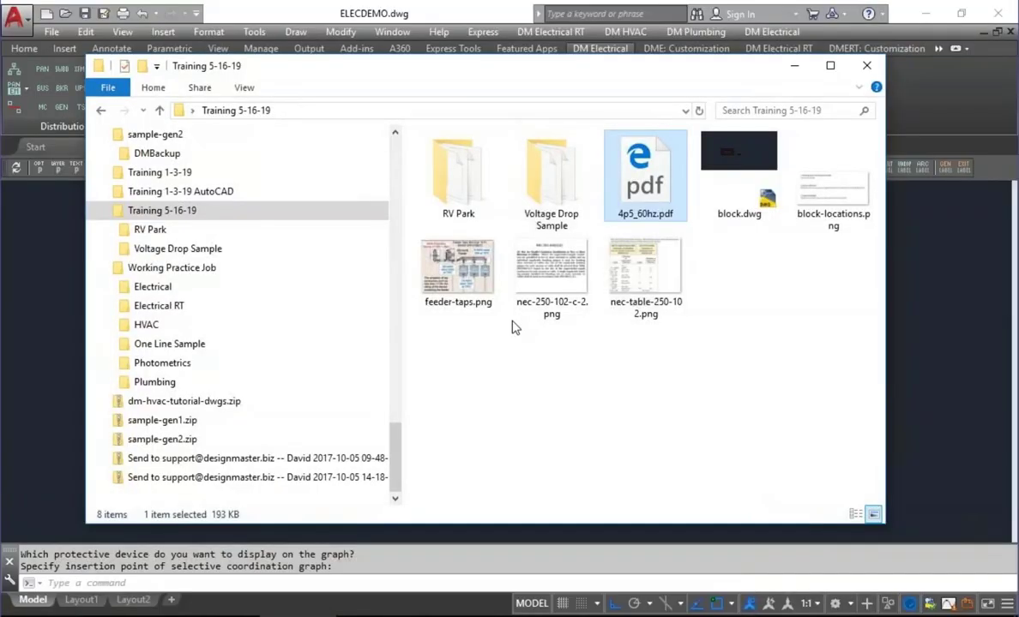
drag(642, 176, 939, 374)
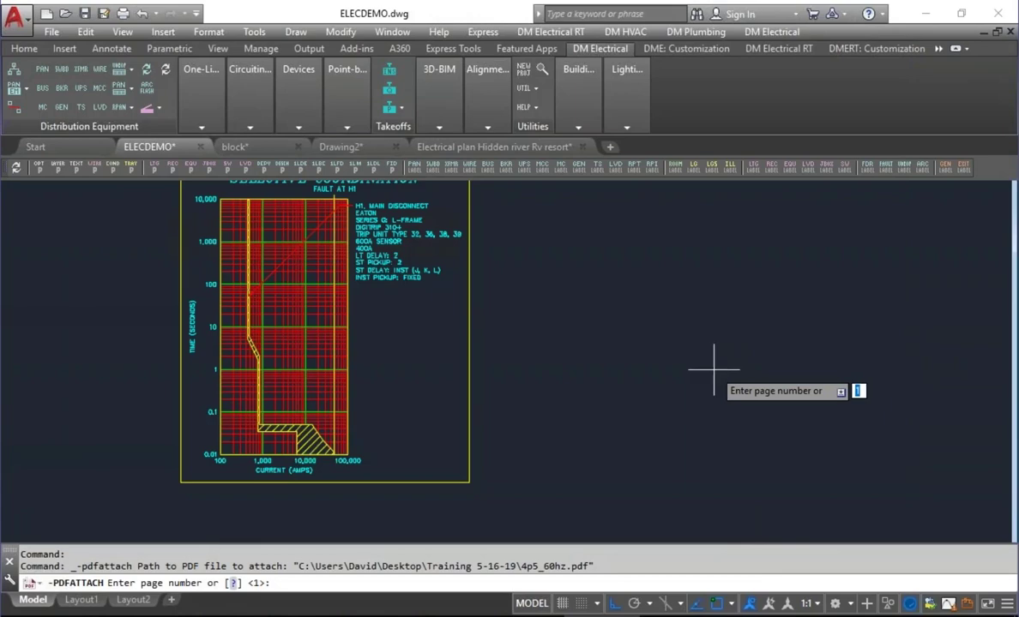
text(4)
key(Return)
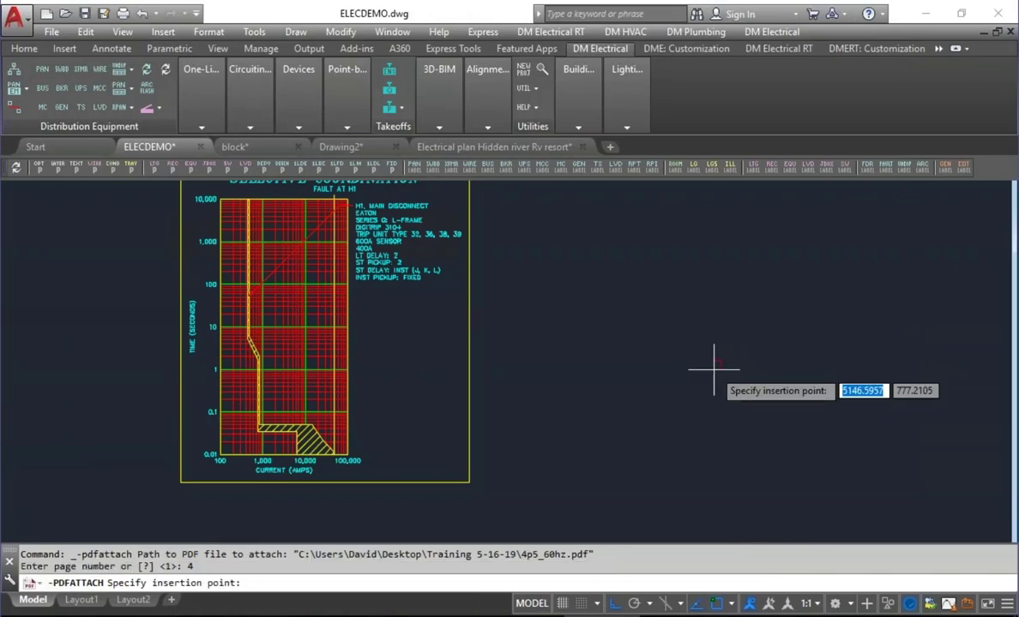
click(647, 384)
click(679, 374)
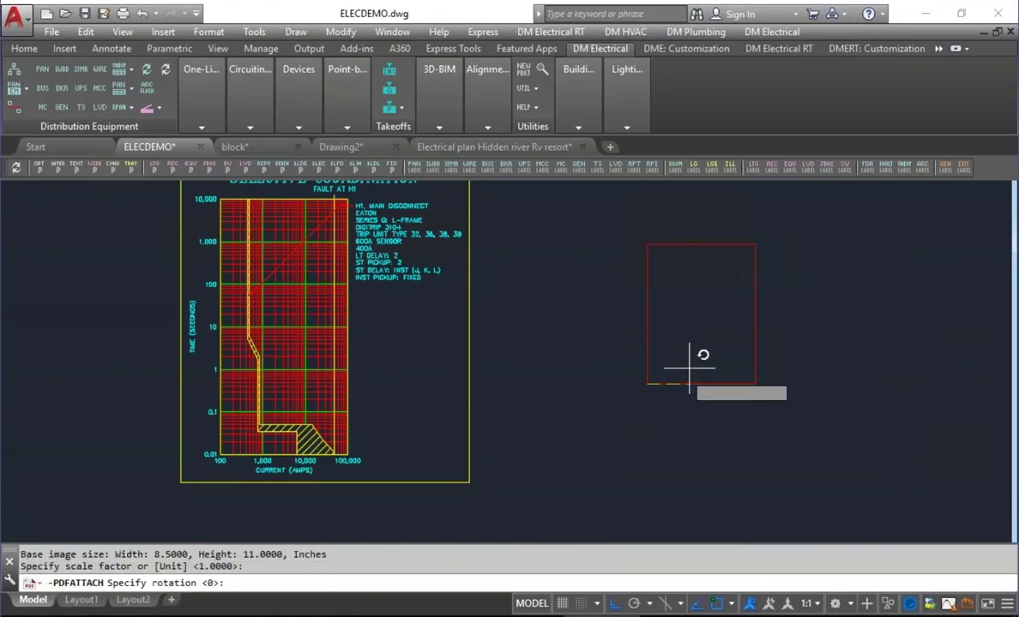
click(722, 342)
Zoom around the placed underlay and the coordination graph, then open the DM Electrical menu
scroll(722, 342, up, 10)
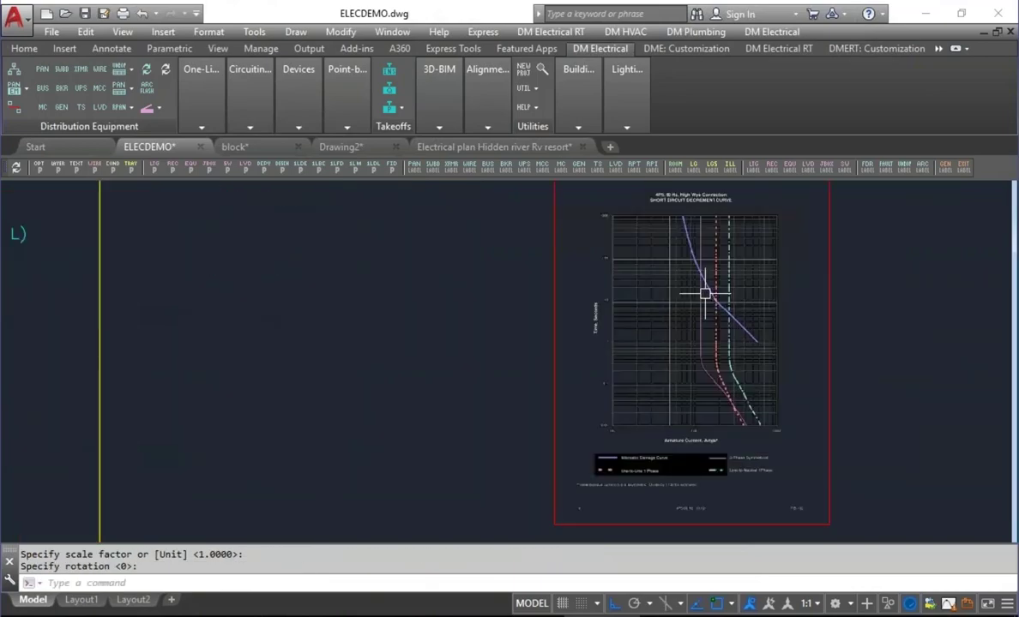
scroll(655, 348, up, 3)
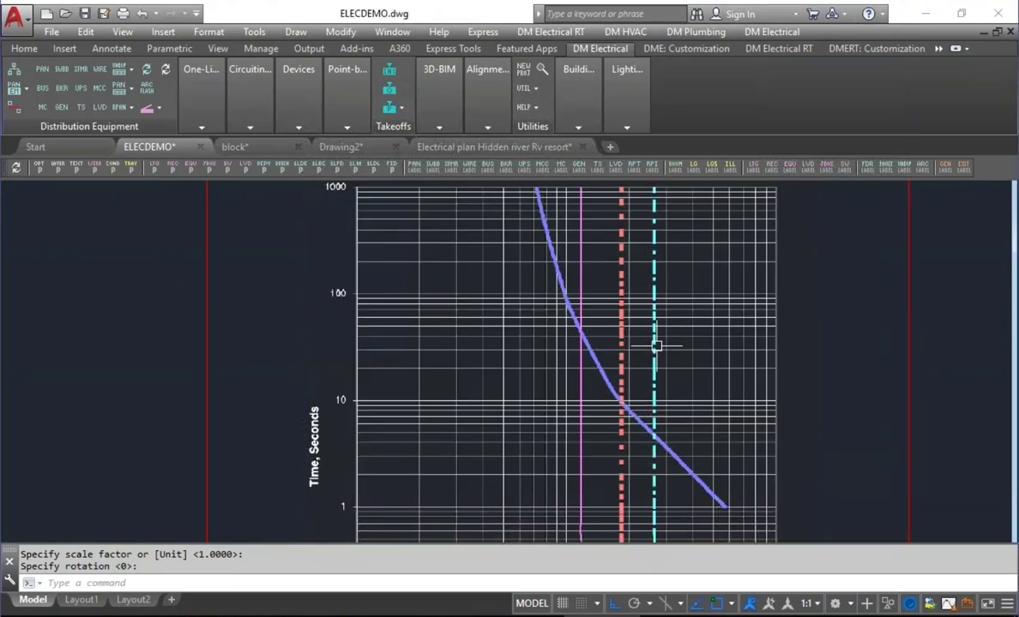
scroll(655, 347, down, 6)
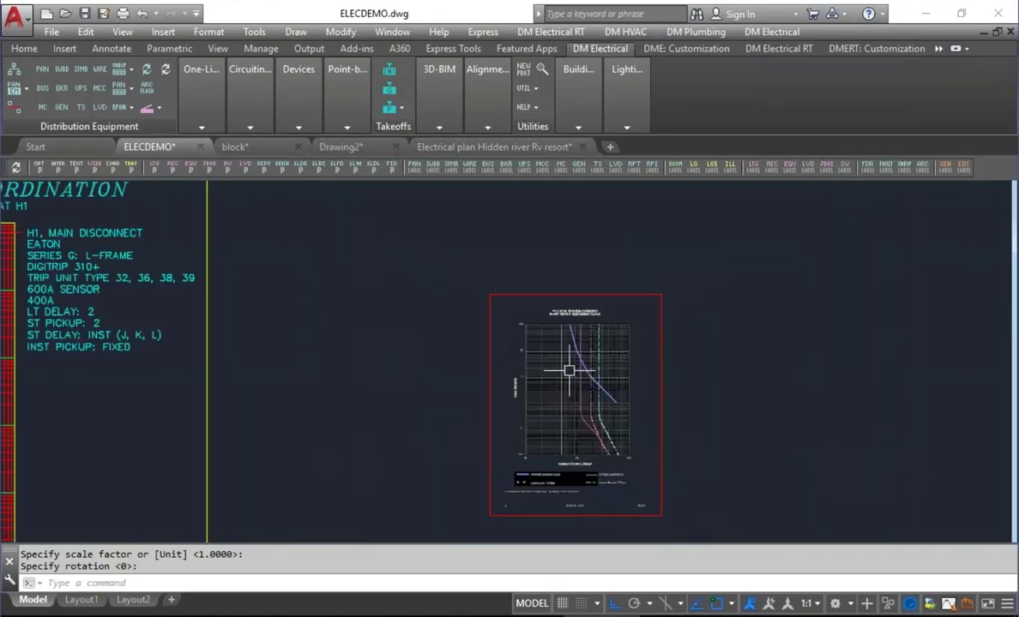
scroll(31, 358, up, 1)
scroll(630, 387, up, 2)
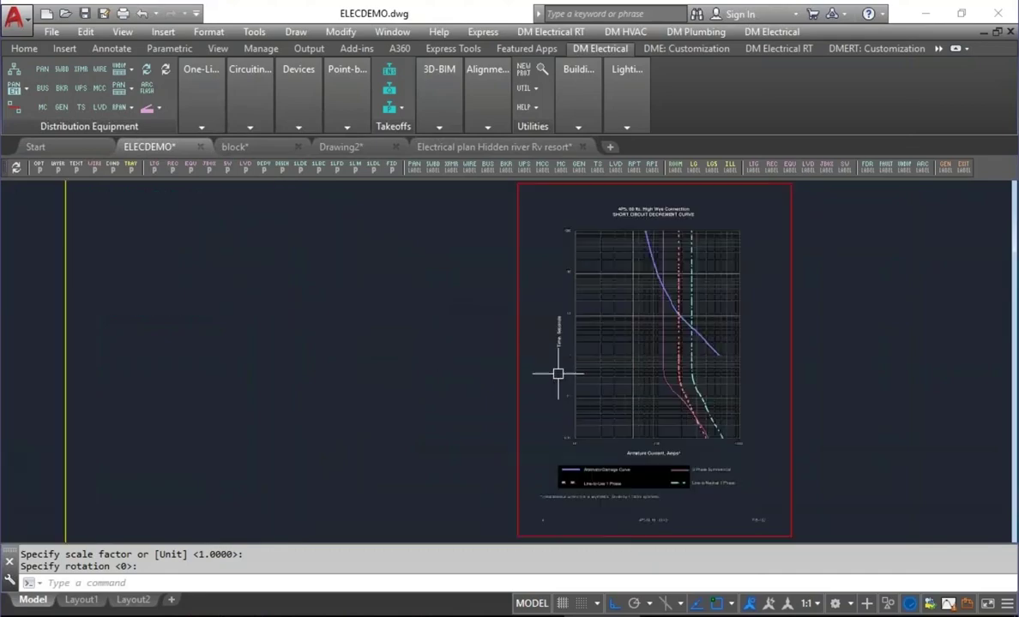
click(772, 32)
Edit the H1 selective coordination graph and start adding a custom curve
mouse_move(832, 103)
click(570, 249)
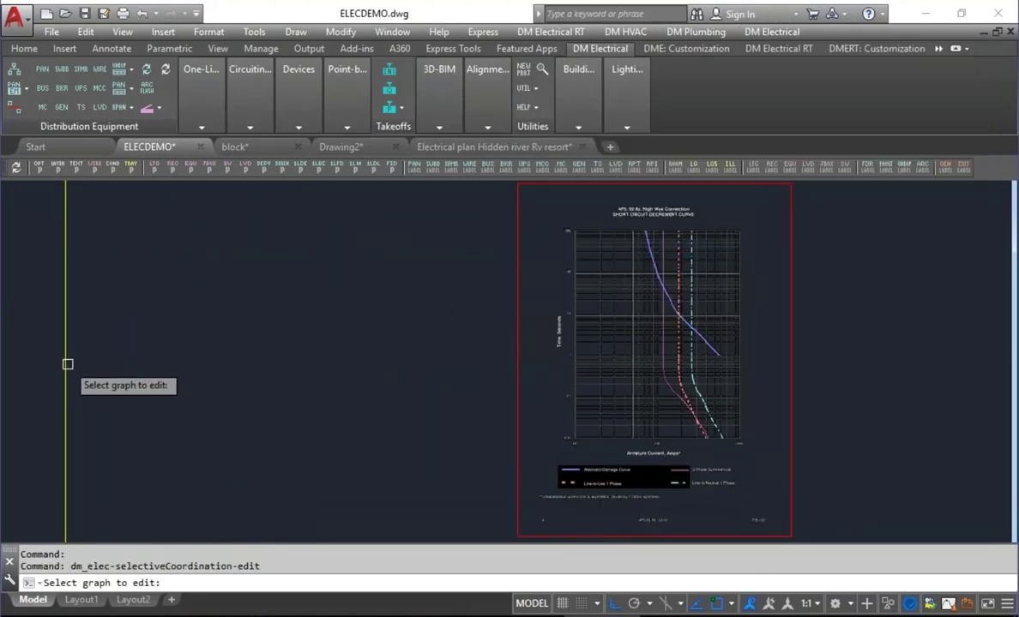
click(472, 360)
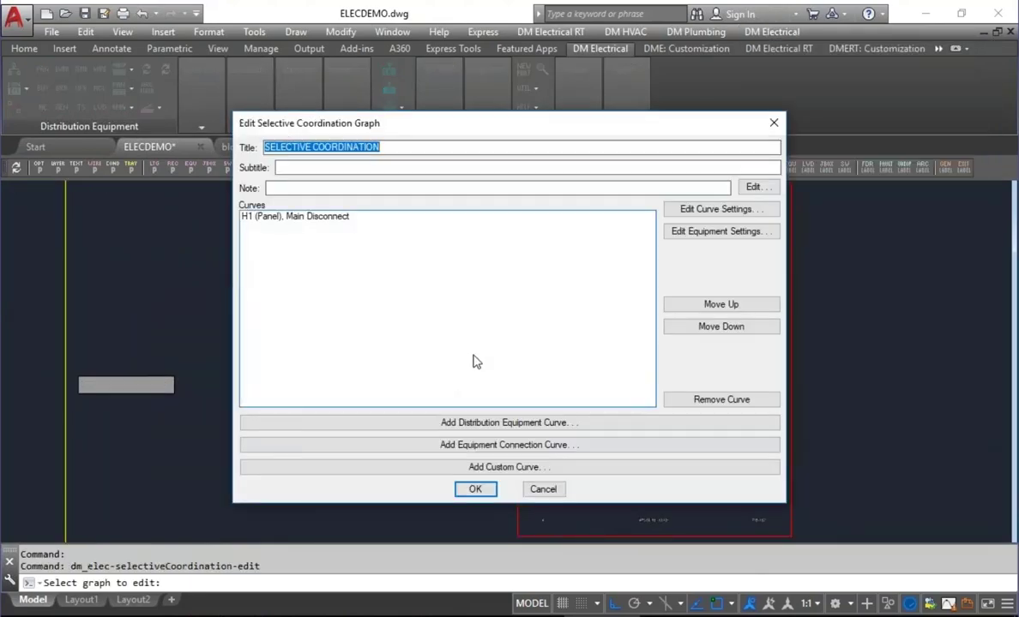
click(529, 470)
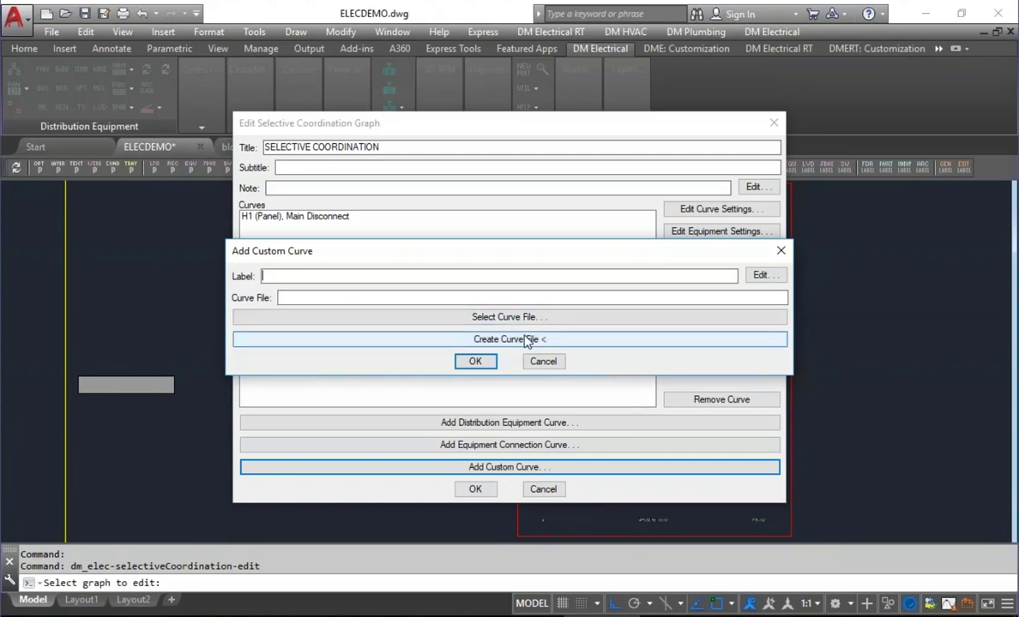
Create a curve file named generator and label the custom curve GENERATOR
click(529, 339)
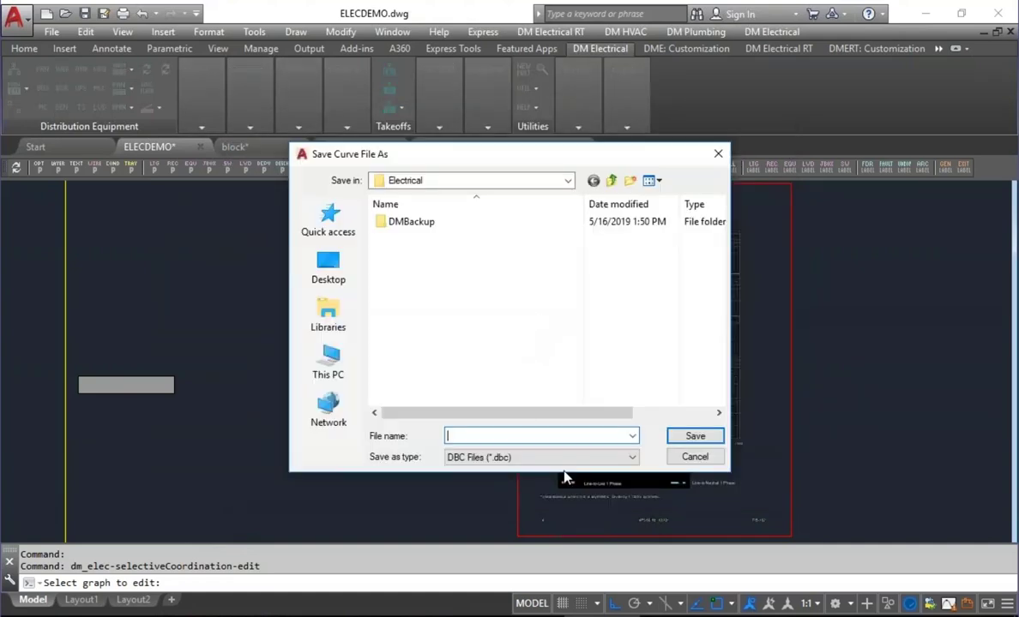
text(generator)
key(Return)
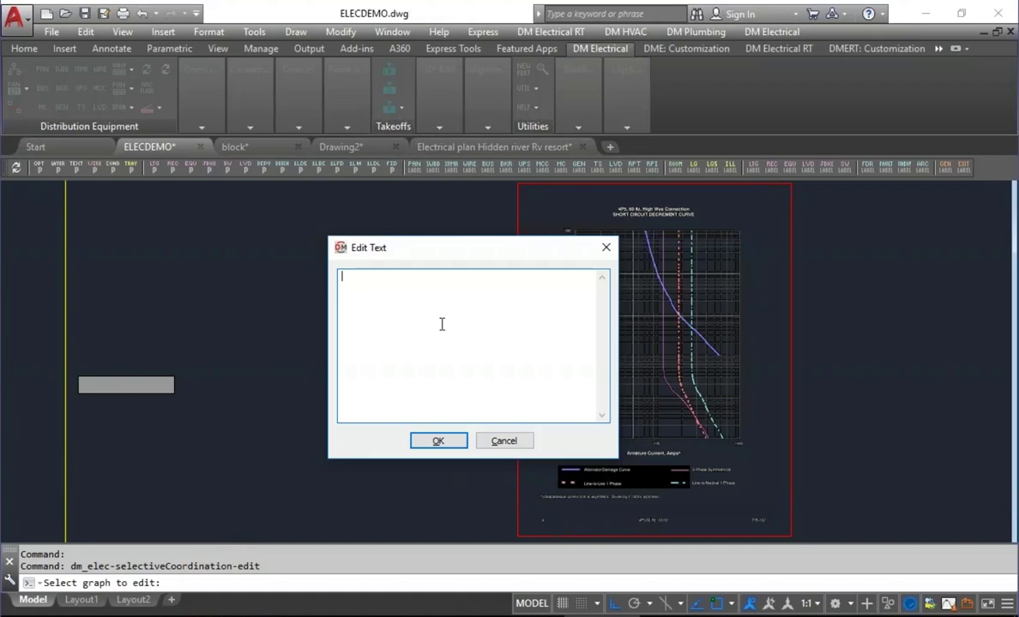
text(GENERATOR)
click(446, 441)
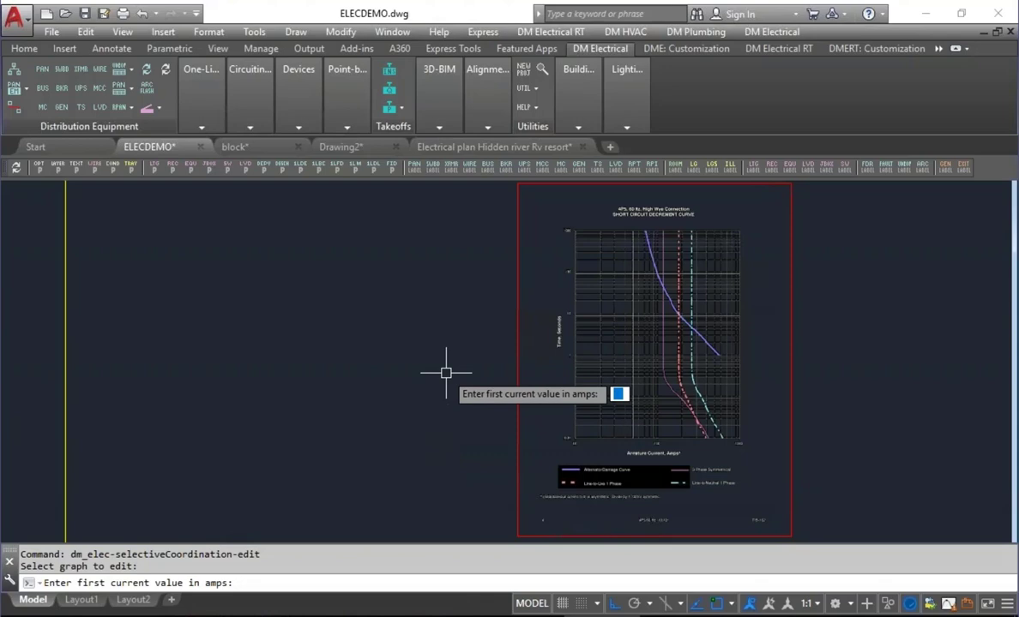
Pan to the generator chart's lower axis and enter 100 amps as the first current
middle_drag(571, 404, 518, 396)
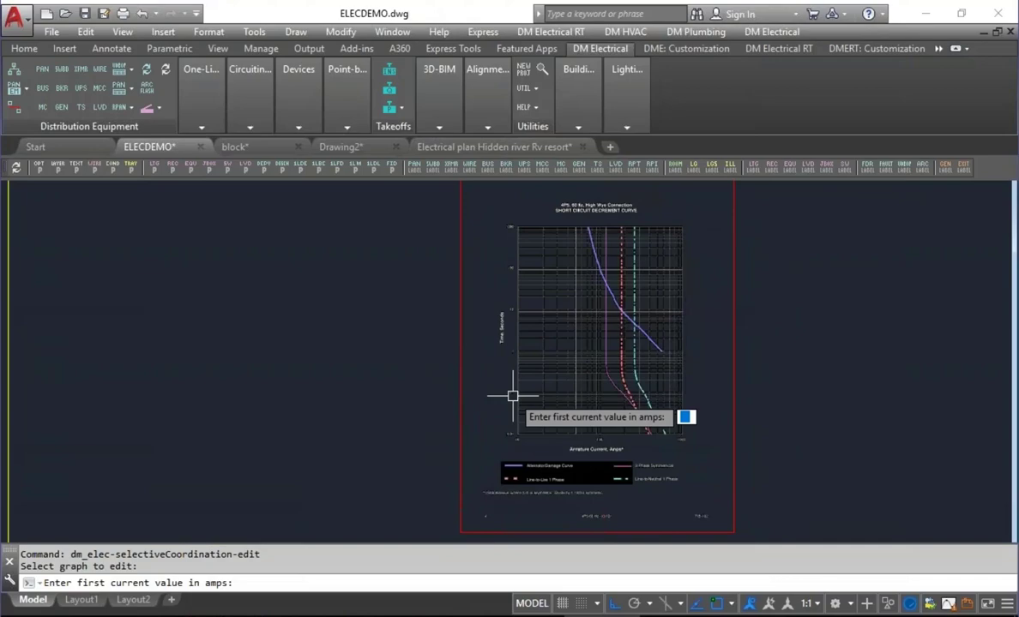
scroll(512, 395, up, 5)
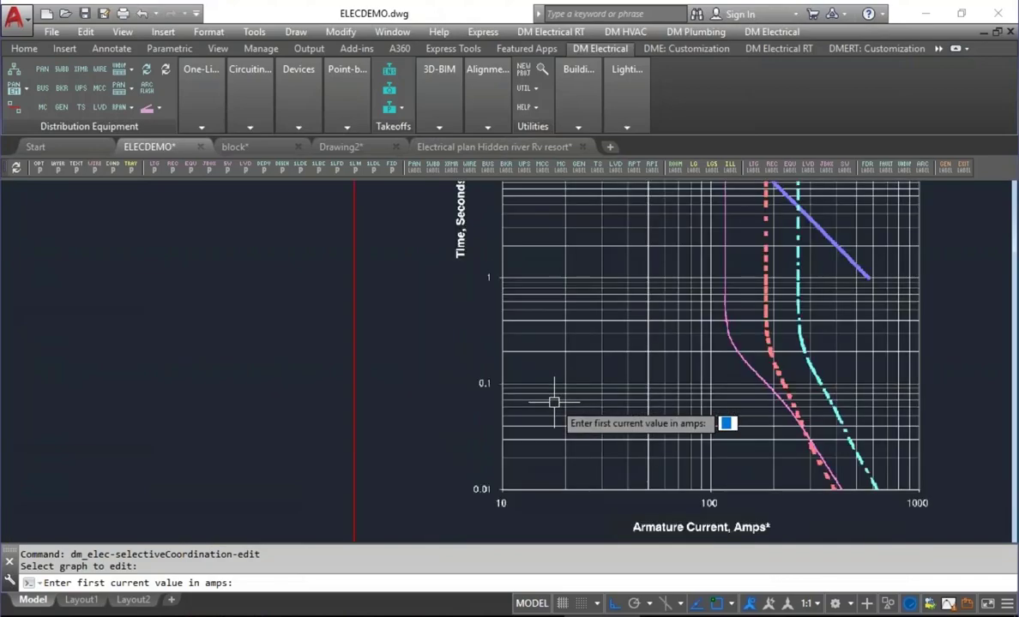
middle_drag(571, 411, 488, 356)
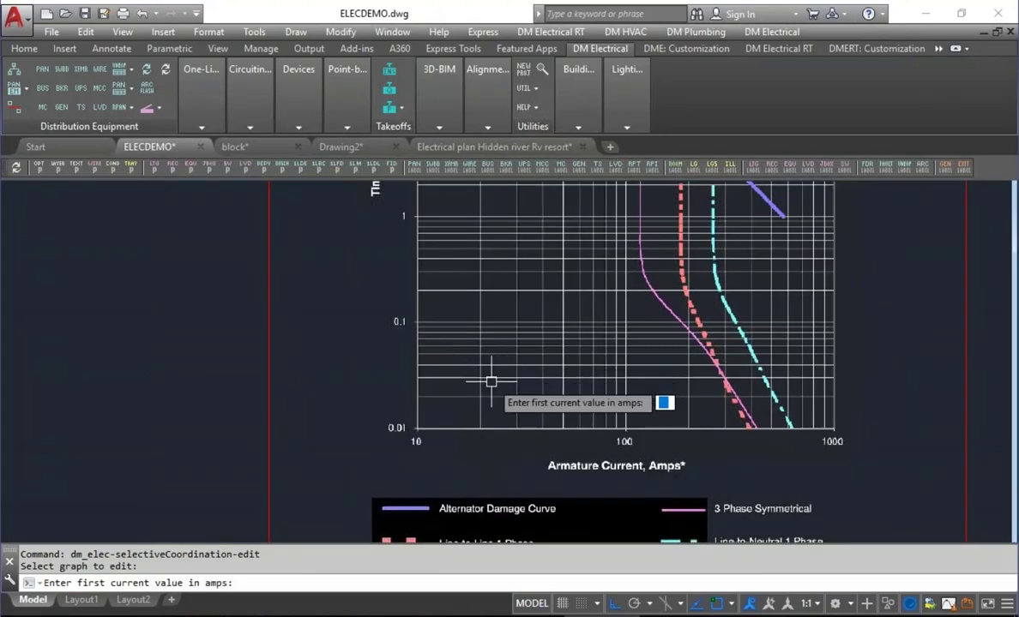
text(100)
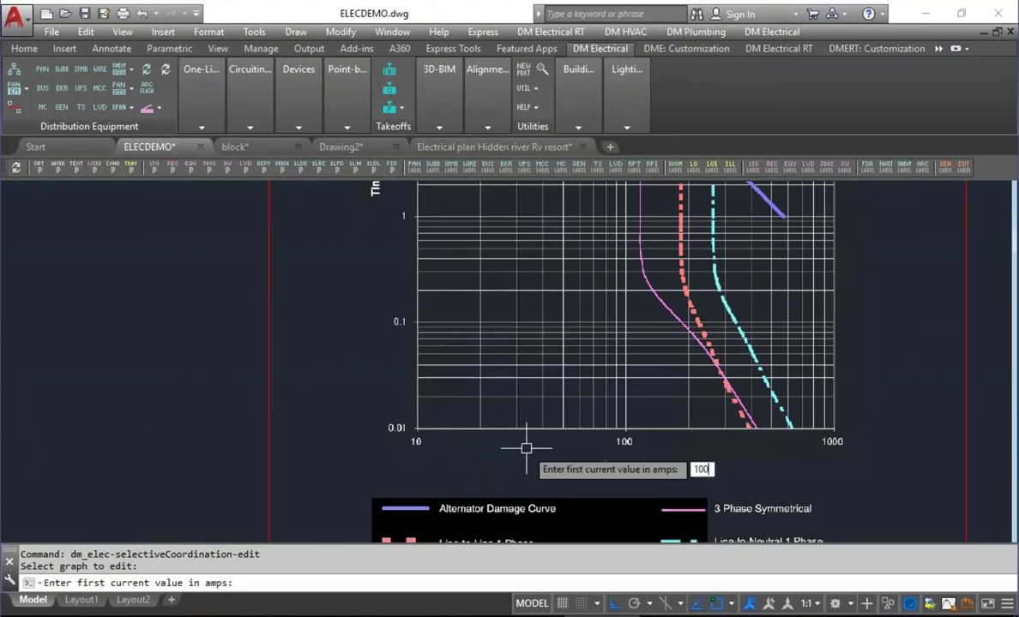
key(Return)
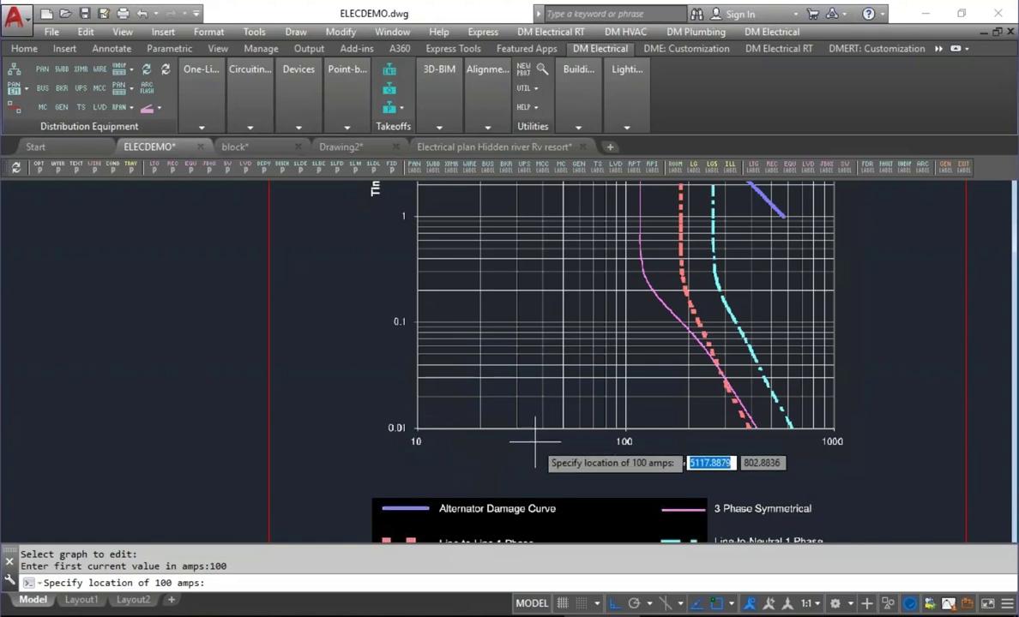
Pick the 100-amp gridline on the chart using an intersection snap
scroll(660, 407, up, 4)
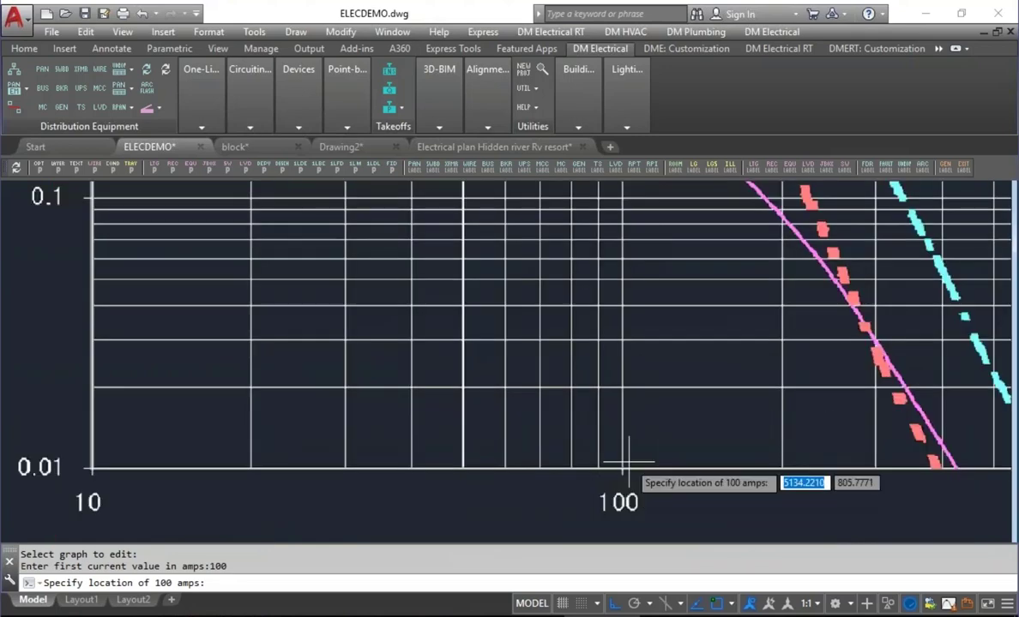
text(int)
key(Return)
text(of)
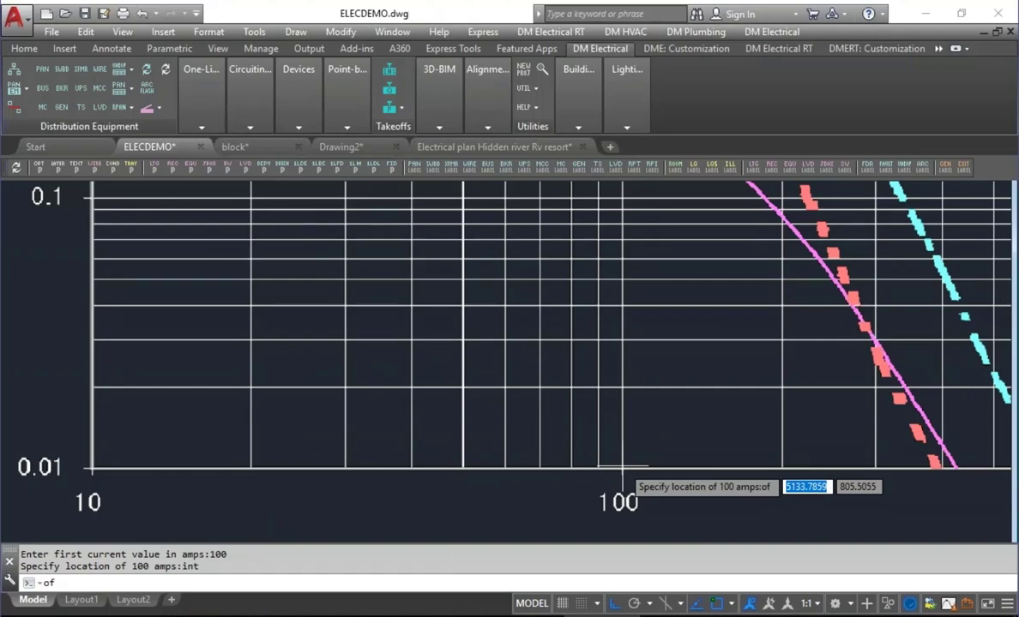
scroll(610, 466, up, 3)
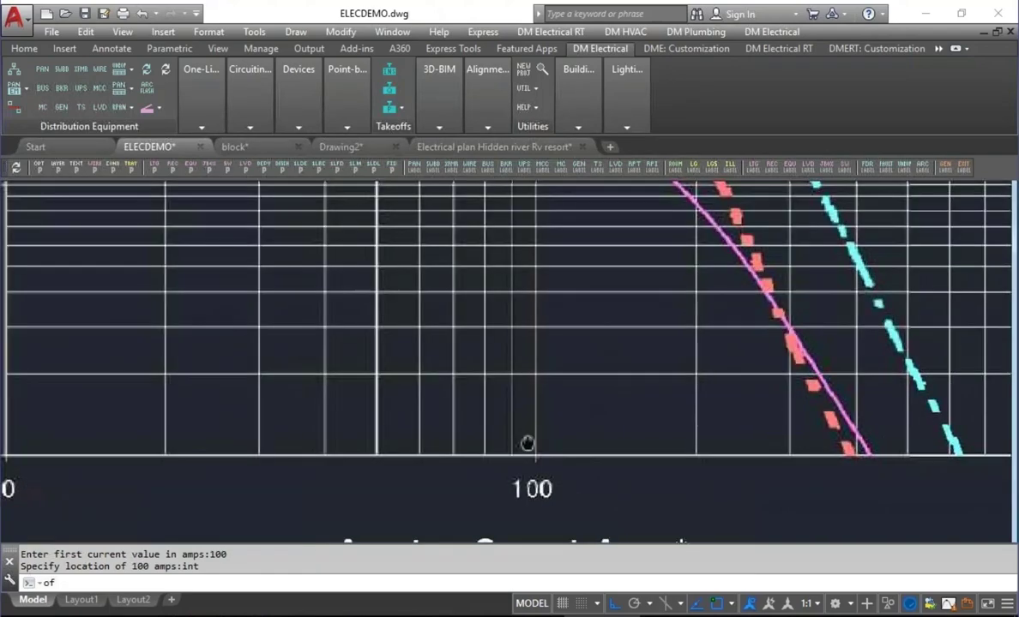
scroll(517, 452, up, 2)
click(562, 463)
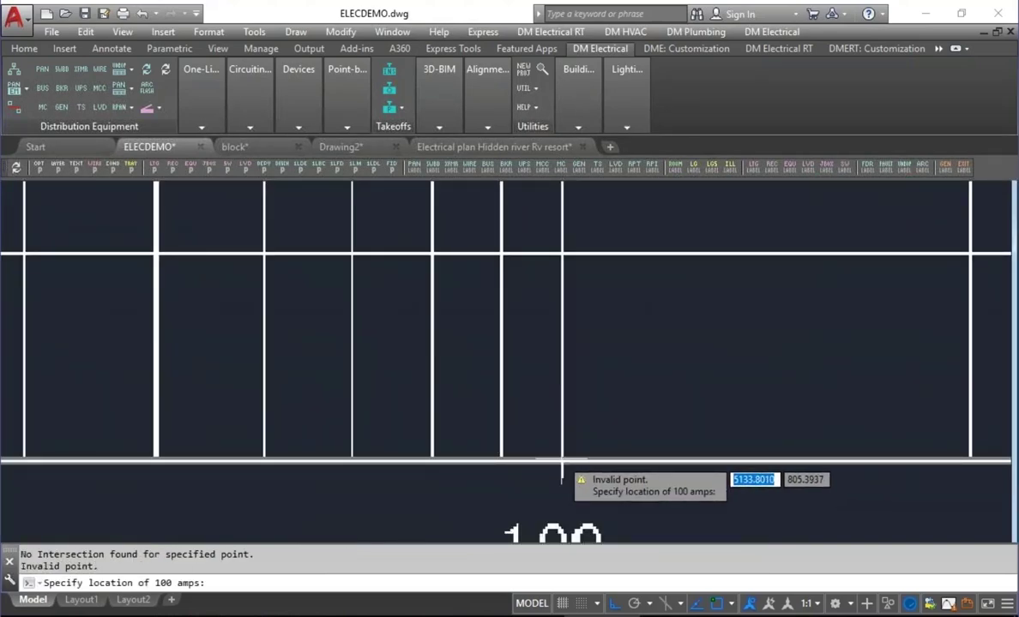
scroll(563, 463, up, 2)
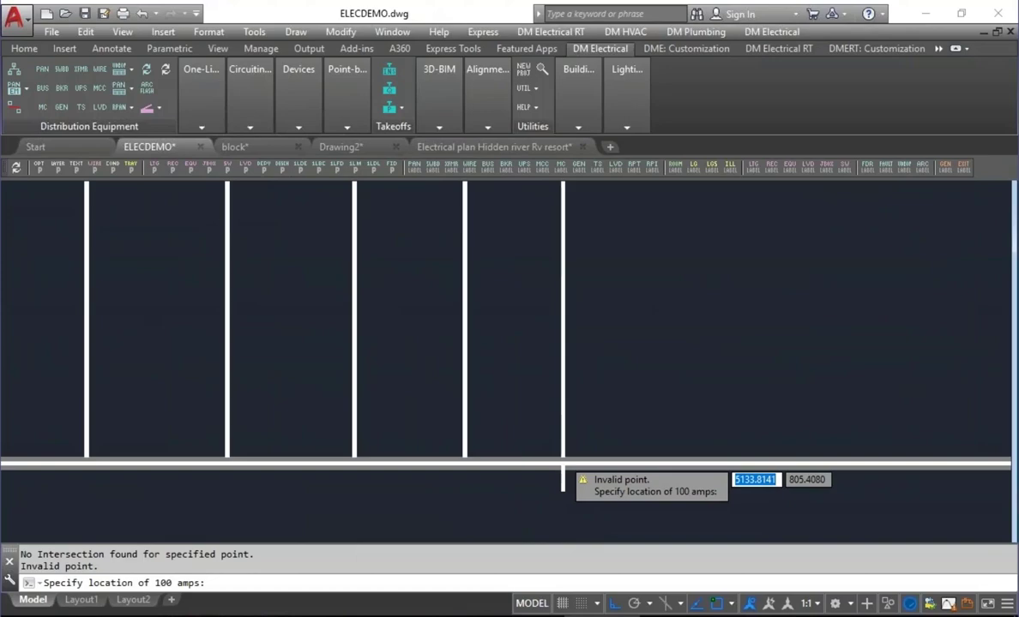
scroll(563, 467, up, 2)
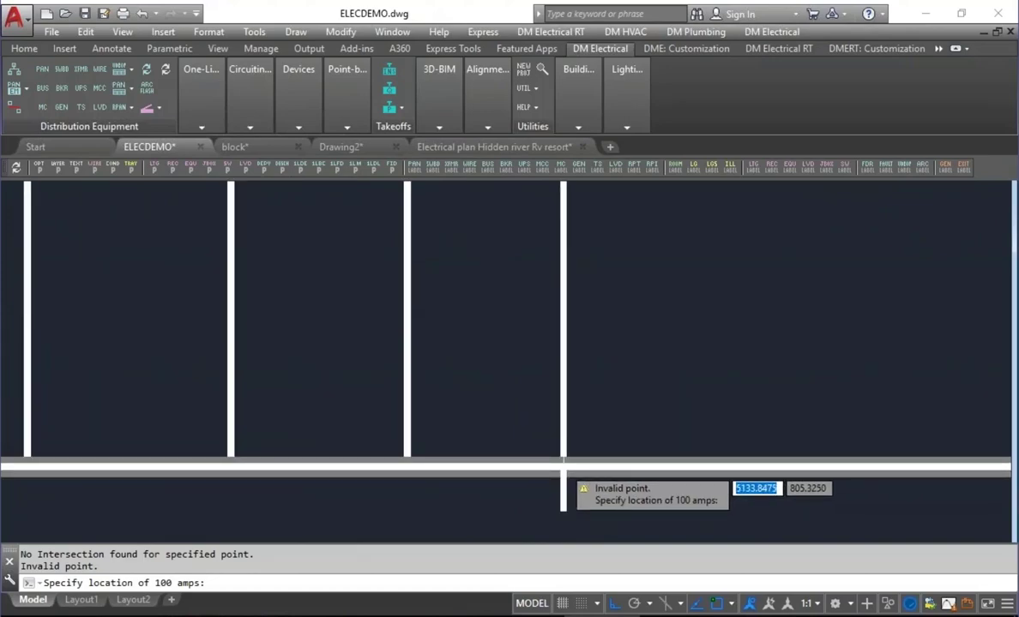
click(563, 463)
scroll(562, 466, down, 6)
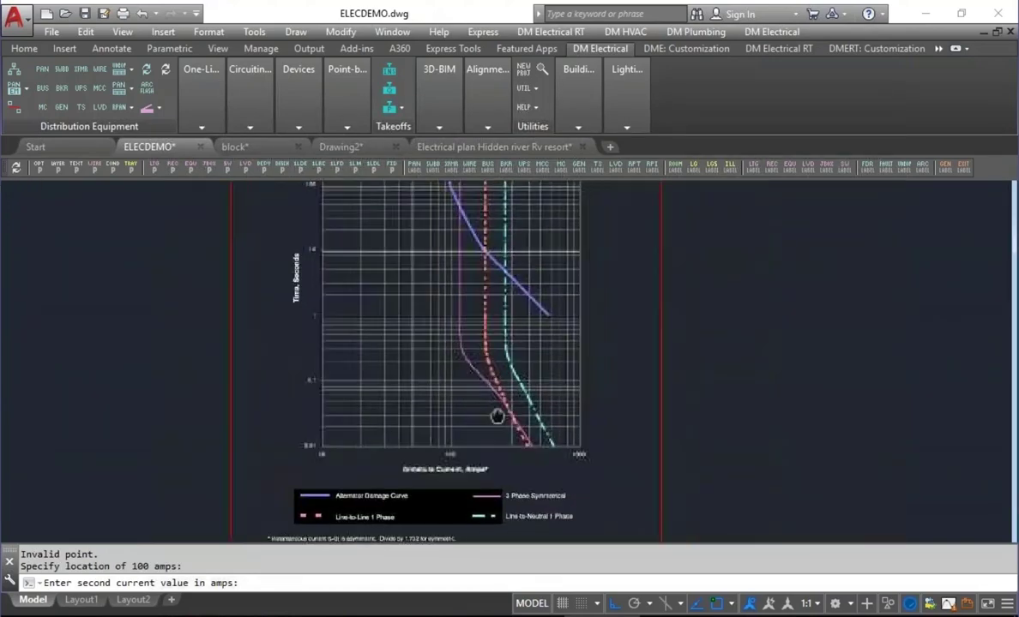
scroll(485, 450, up, 3)
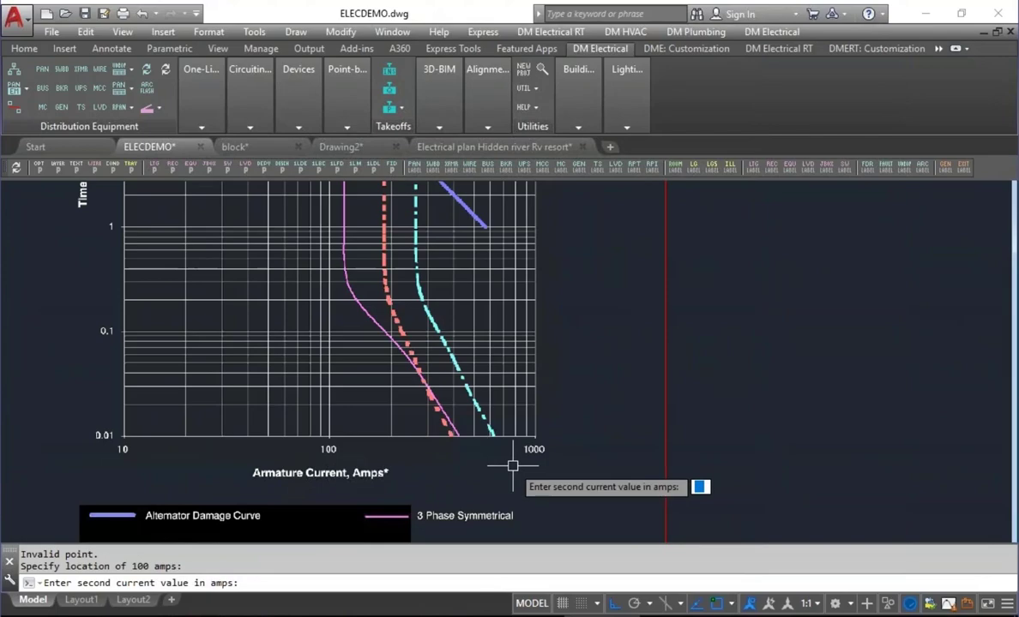
Enter 1000 amps as the second current and pick its gridline on the chart
text(1000)
key(Return)
scroll(533, 436, up, 4)
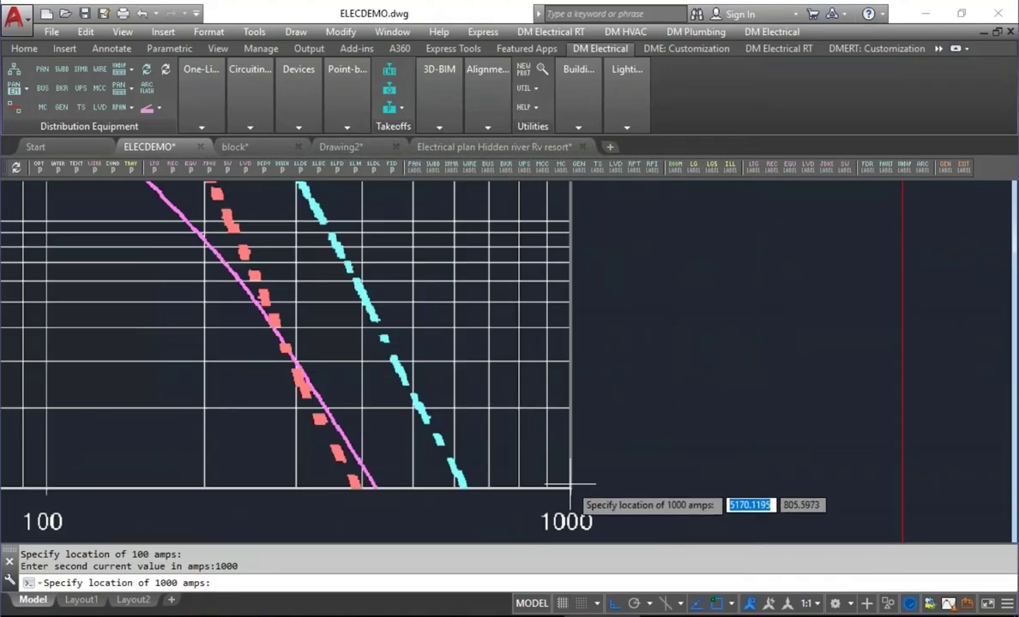
scroll(570, 487, up, 2)
click(568, 488)
scroll(480, 463, down, 4)
scroll(511, 450, up, 2)
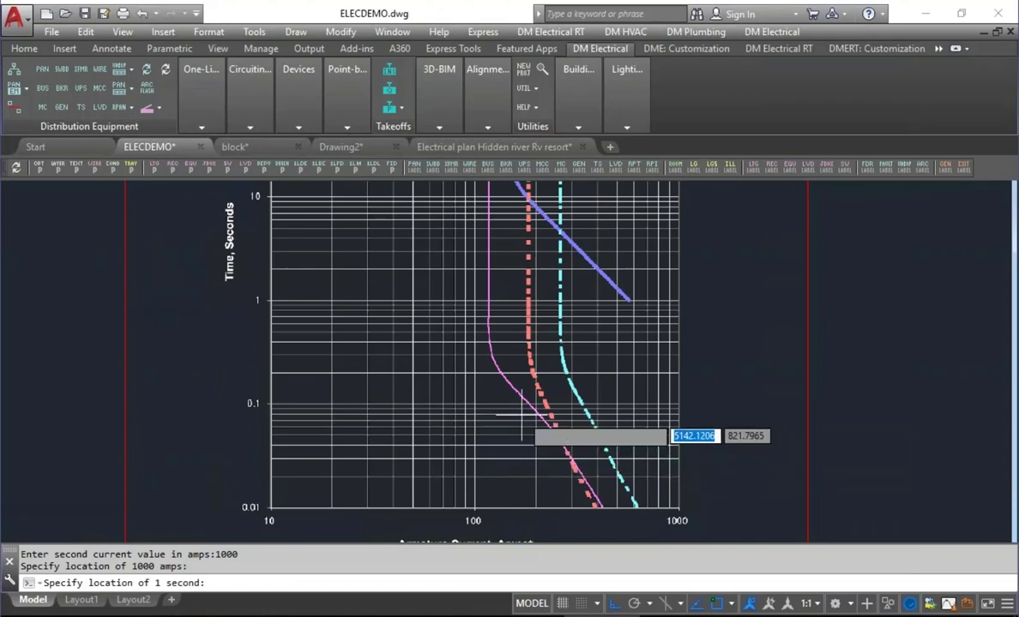
Mark the 1-second and 10-second gridlines on the chart's time axis
middle_drag(310, 372, 349, 477)
scroll(322, 424, up, 8)
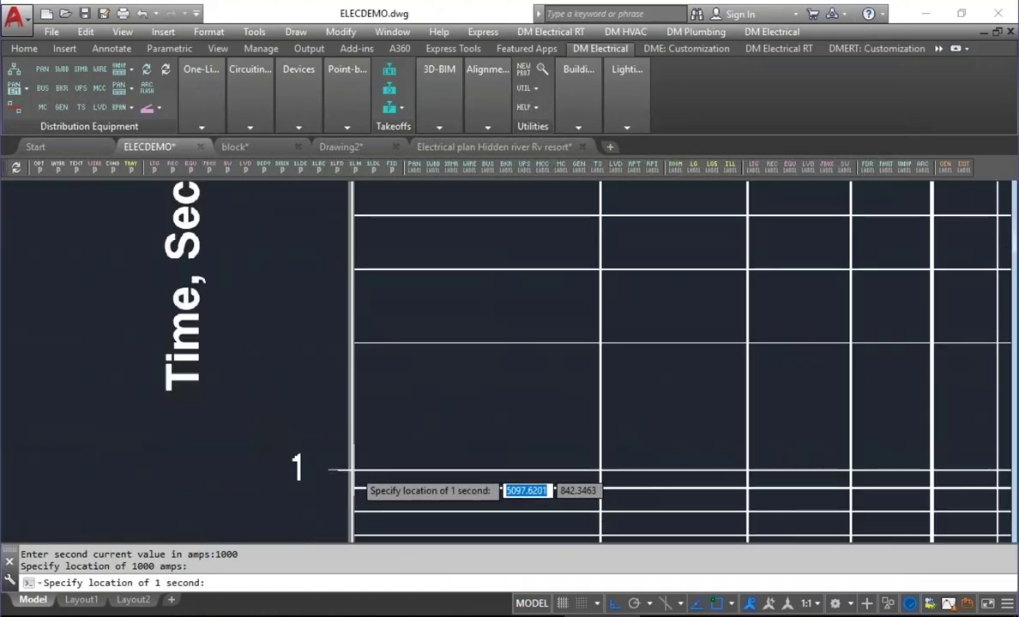
scroll(348, 471, up, 2)
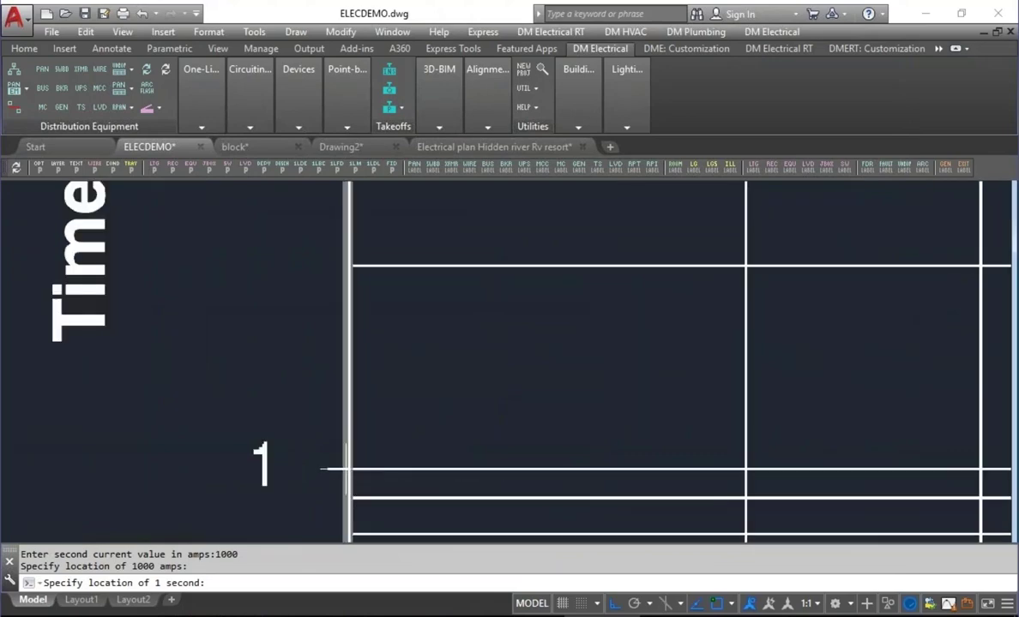
click(349, 470)
scroll(348, 470, down, 2)
middle_drag(358, 324, 362, 356)
scroll(363, 357, up, 6)
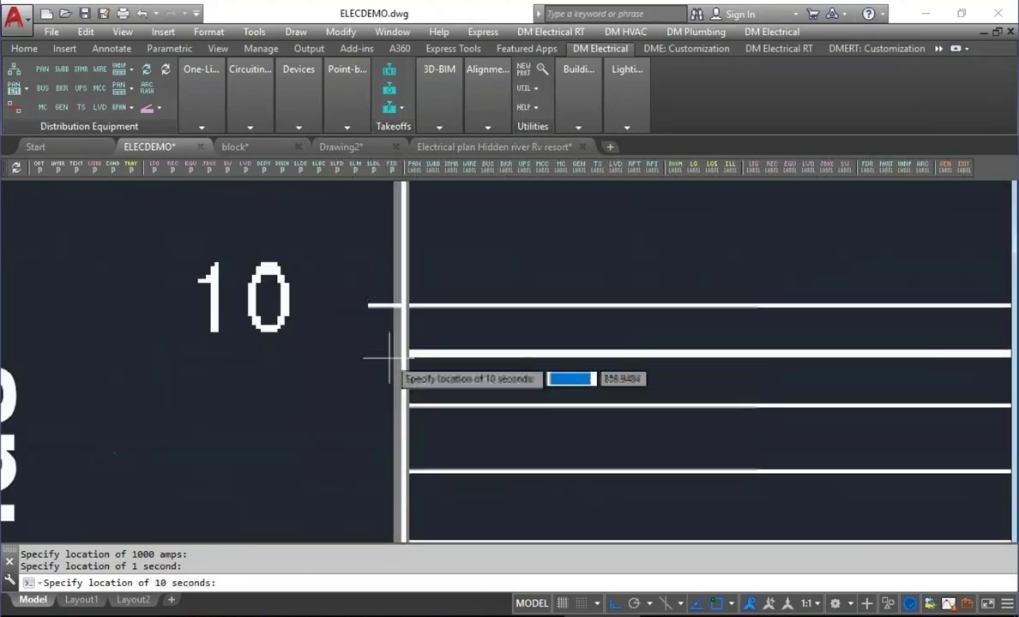
click(403, 305)
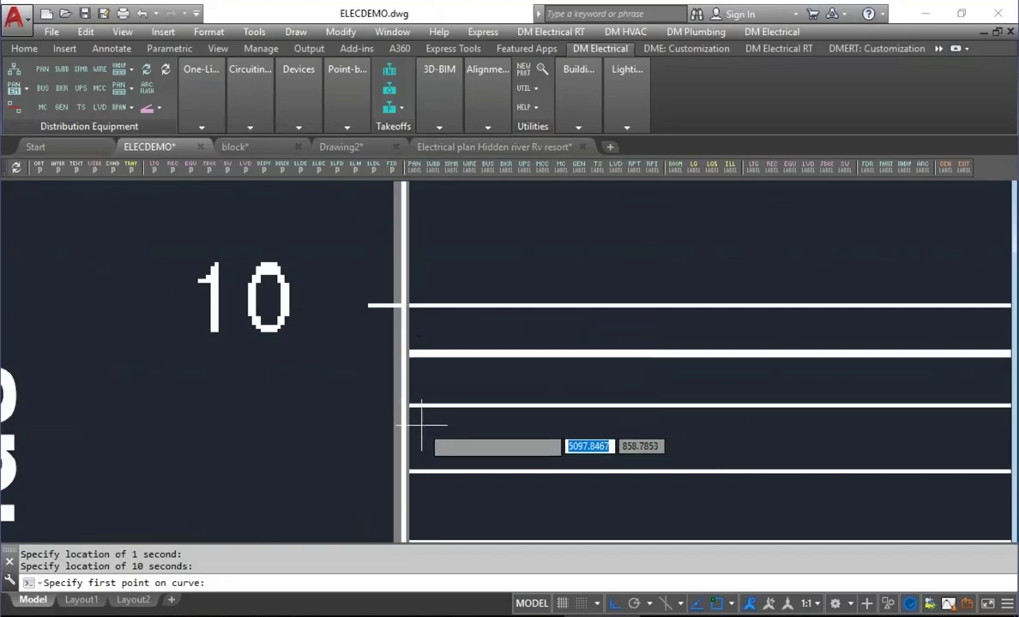
Begin tracing the purple decrement curve from its top, with Ortho turned off
scroll(421, 416, down, 5)
middle_drag(548, 414, 424, 419)
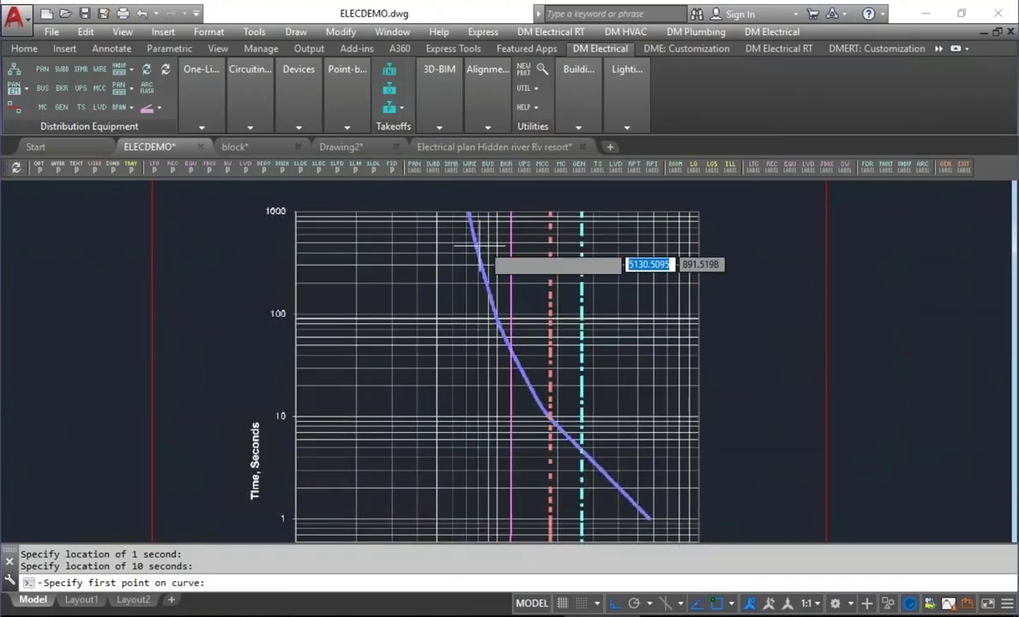
scroll(505, 355, up, 6)
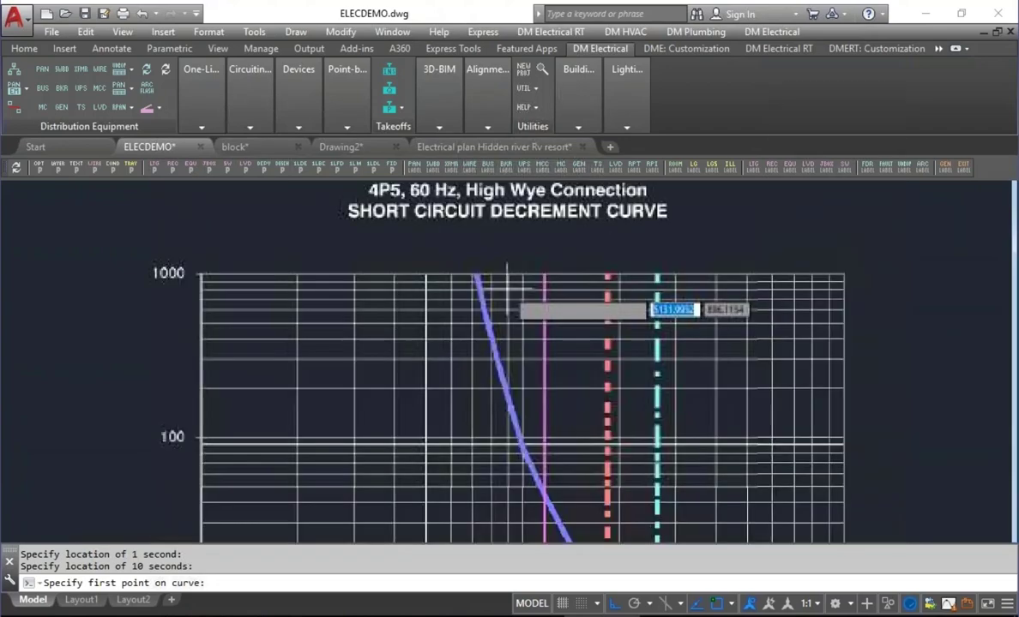
click(424, 249)
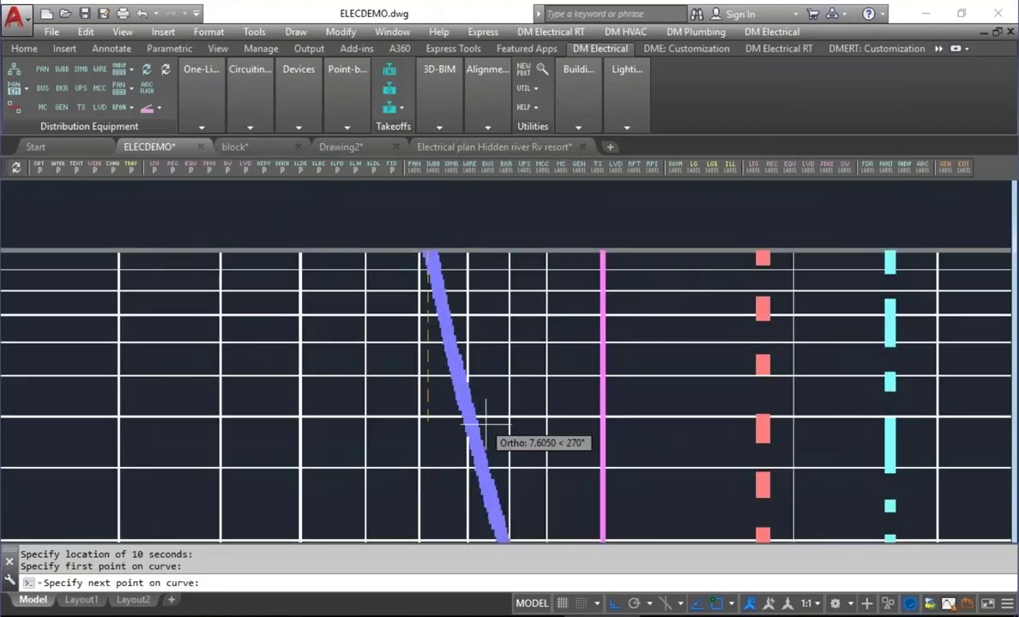
scroll(485, 437, down, 5)
key(F8)
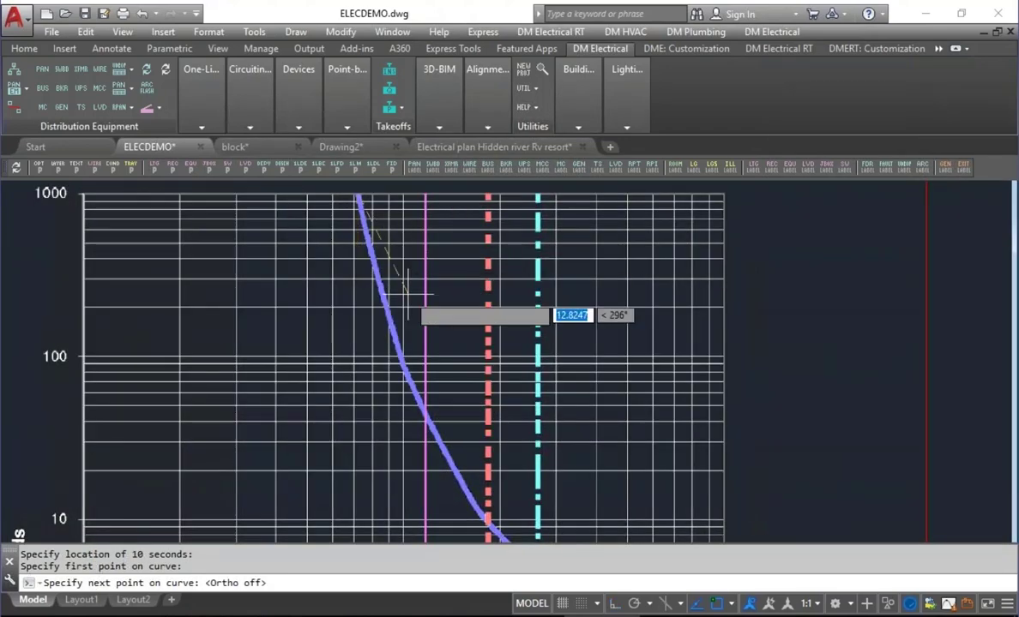
click(388, 318)
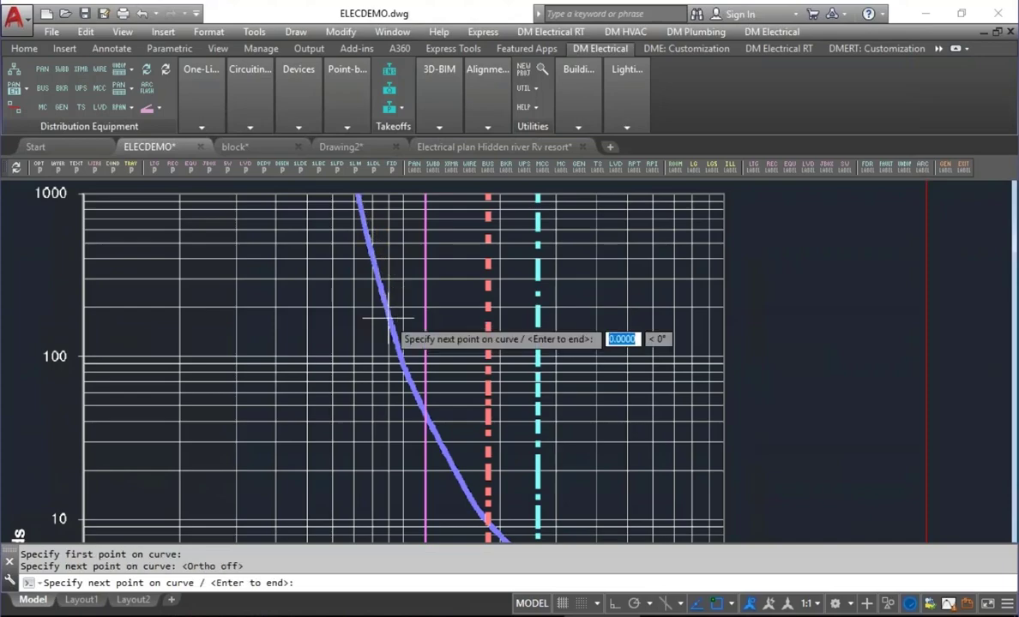
click(424, 411)
Trace past the red line to the curve's lower end and finish the curve
middle_drag(471, 503, 305, 359)
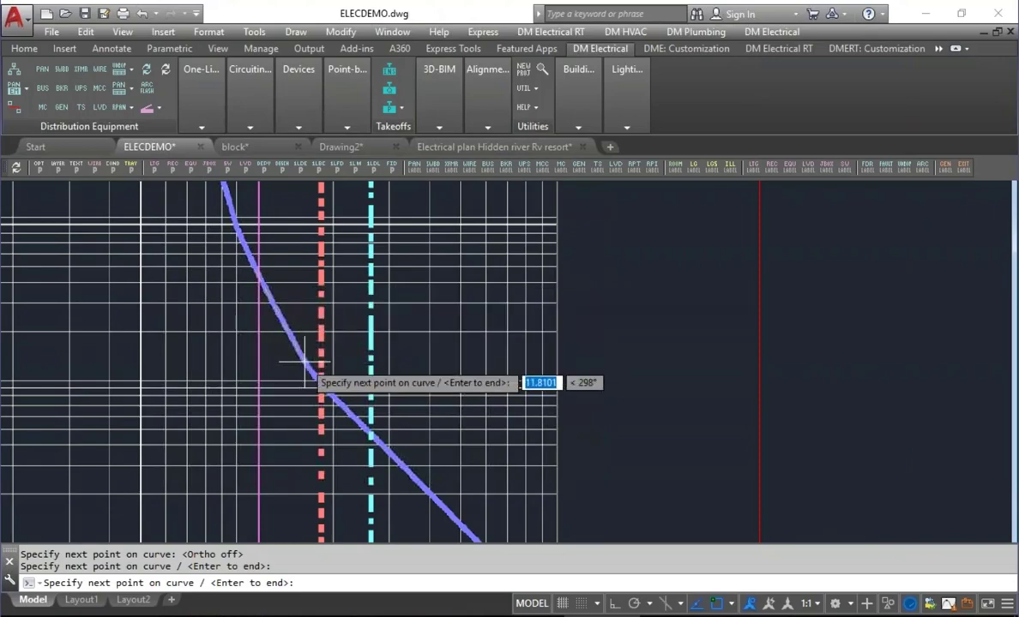
click(307, 359)
middle_drag(406, 438, 361, 357)
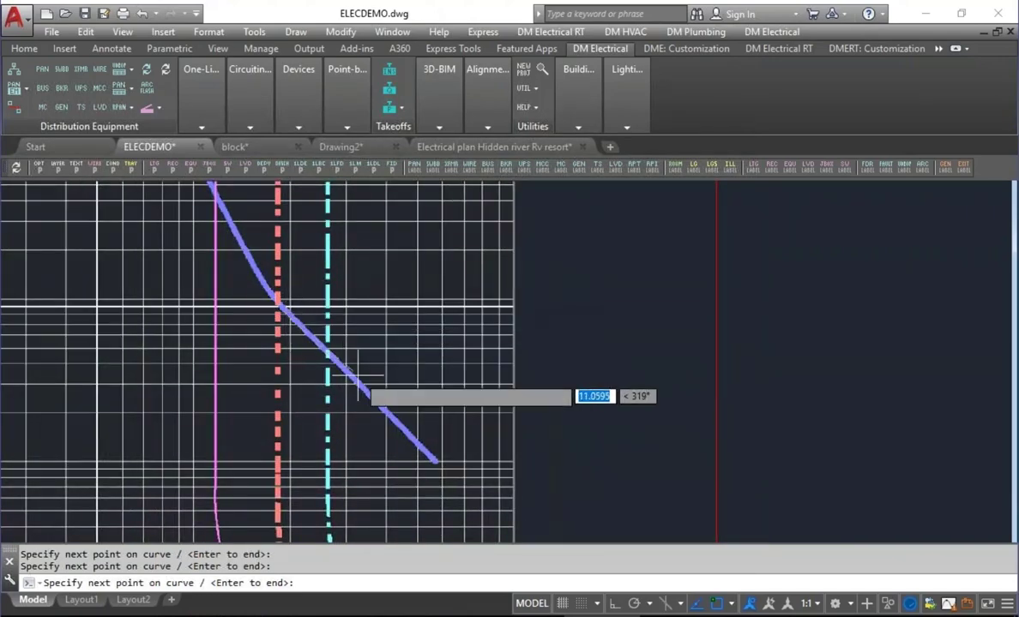
click(436, 461)
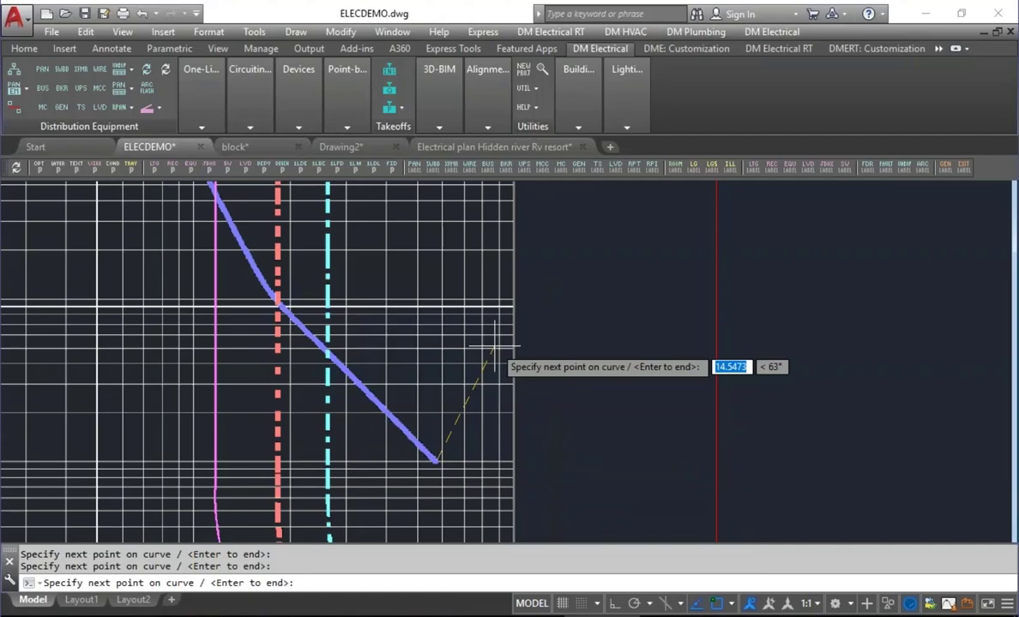
key(Return)
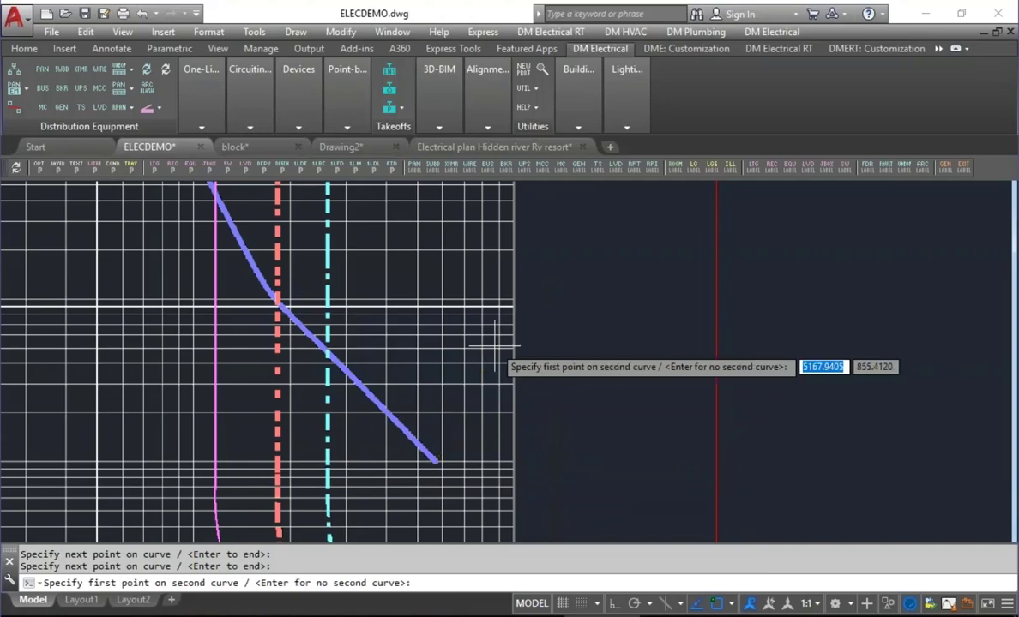
scroll(495, 347, down, 4)
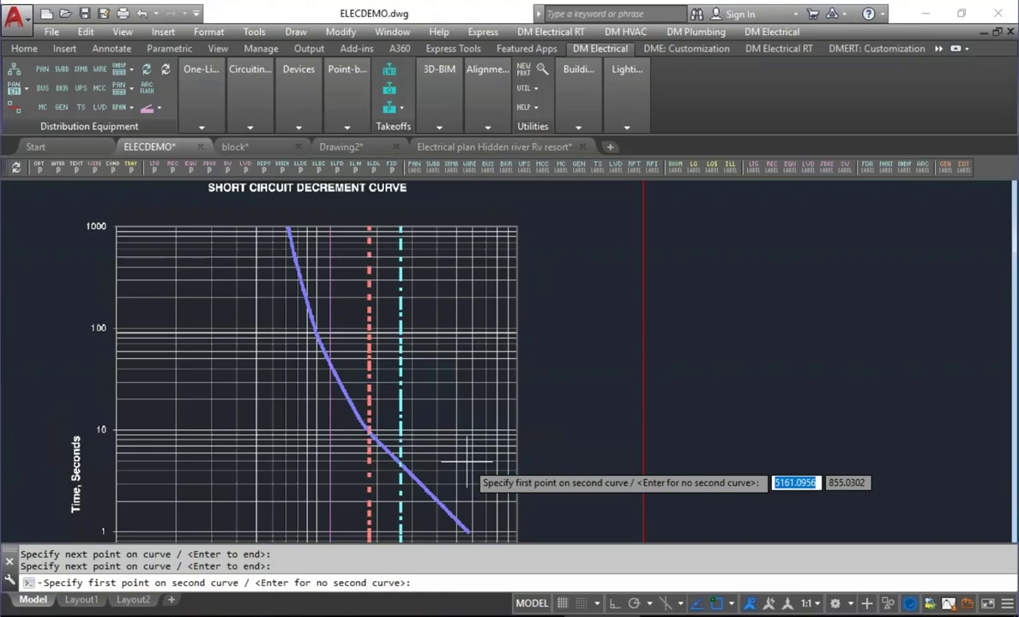
Finish tracing and add the curve labelled GENERATOR from generator.dbc to the H1 graph
key(Return)
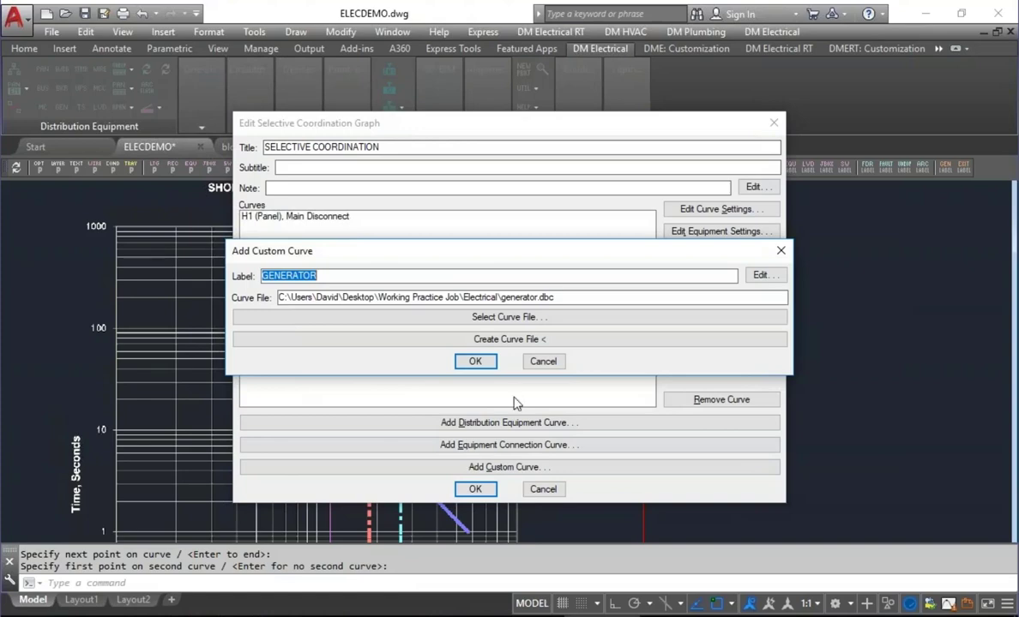
drag(378, 256, 394, 249)
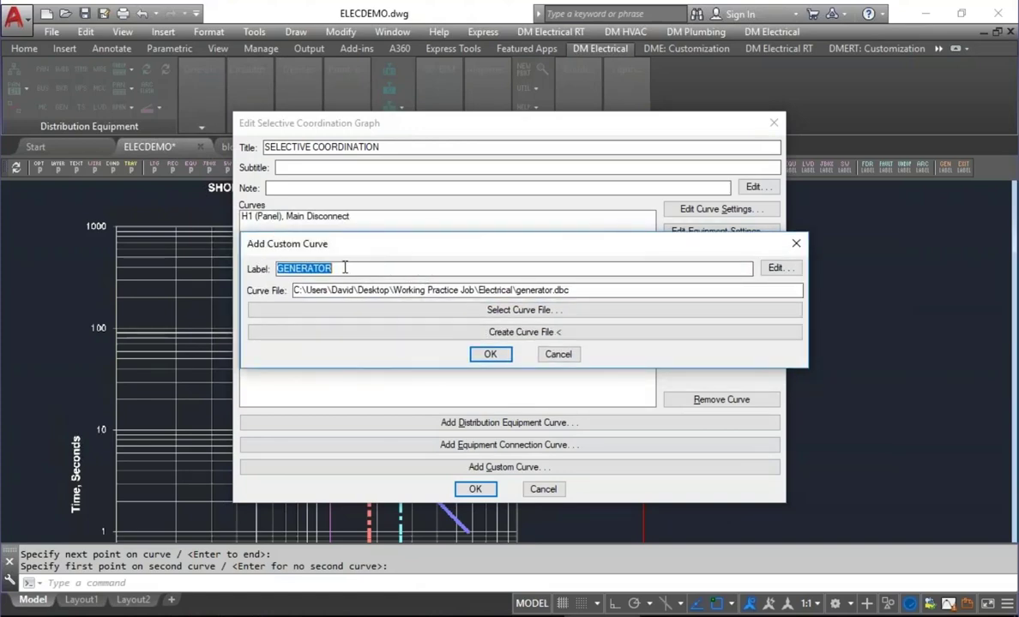
click(344, 268)
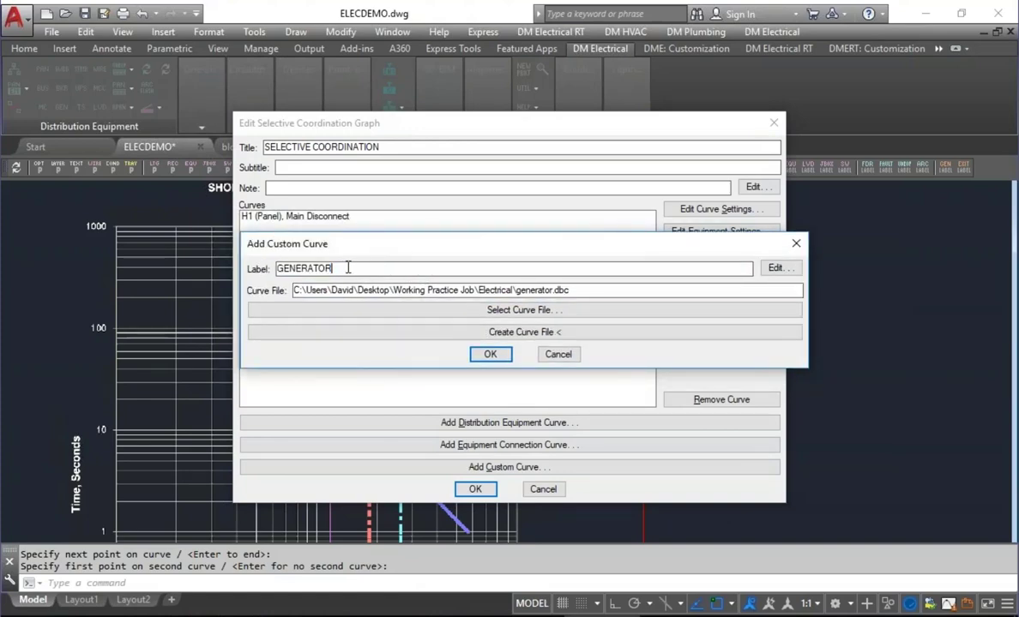
click(591, 289)
click(492, 354)
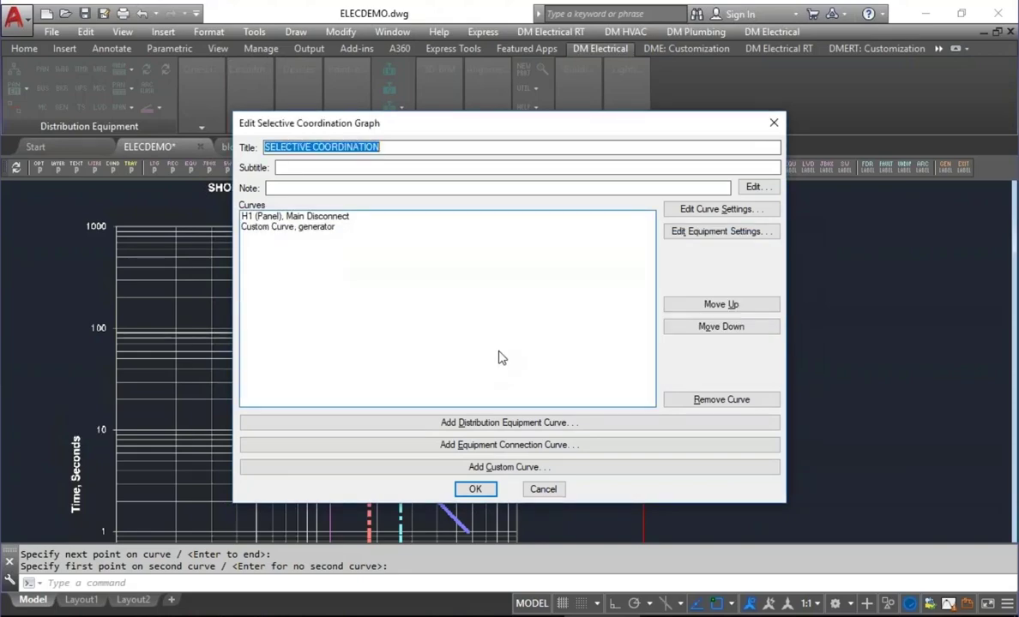
click(474, 490)
Pan and zoom to the yellow graph, centring the GENERATOR and main disconnect curves
scroll(319, 429, down, 5)
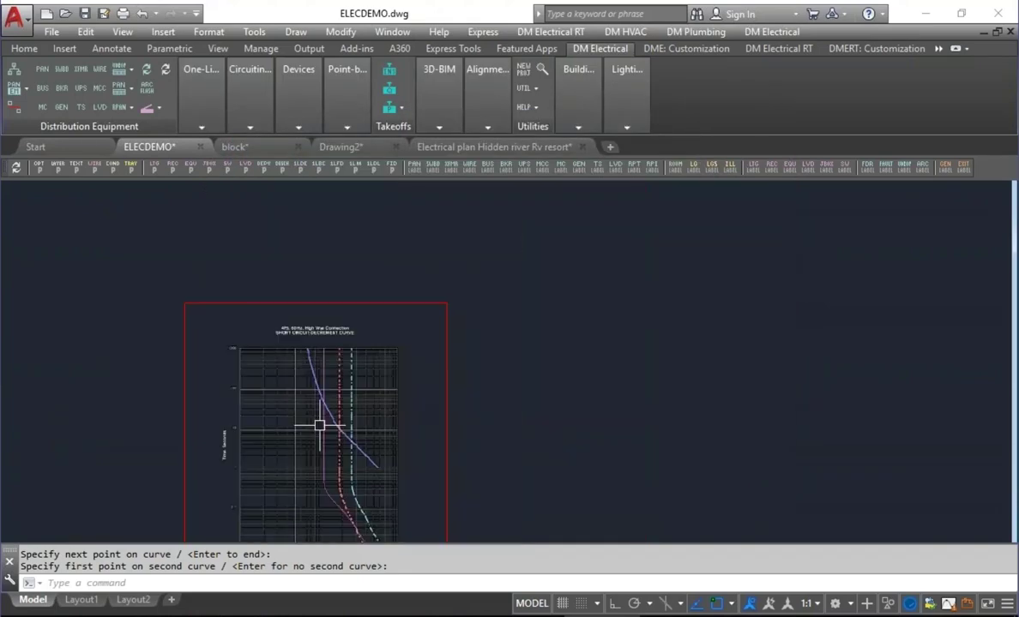
middle_drag(246, 388, 478, 330)
scroll(477, 330, up, 5)
scroll(281, 360, down, 3)
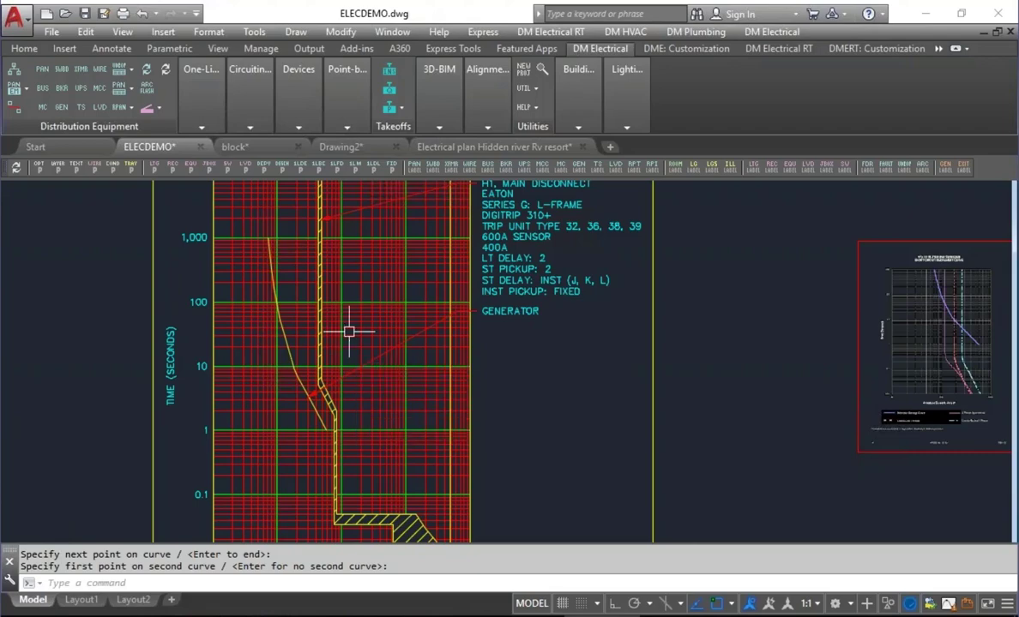
scroll(325, 380, up, 2)
middle_drag(287, 327, 307, 368)
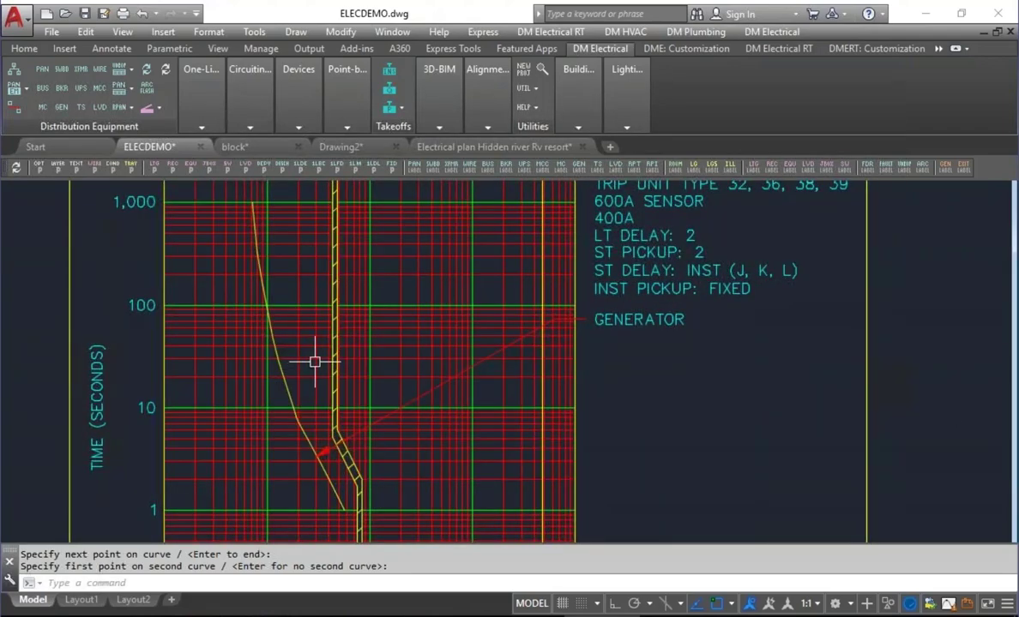